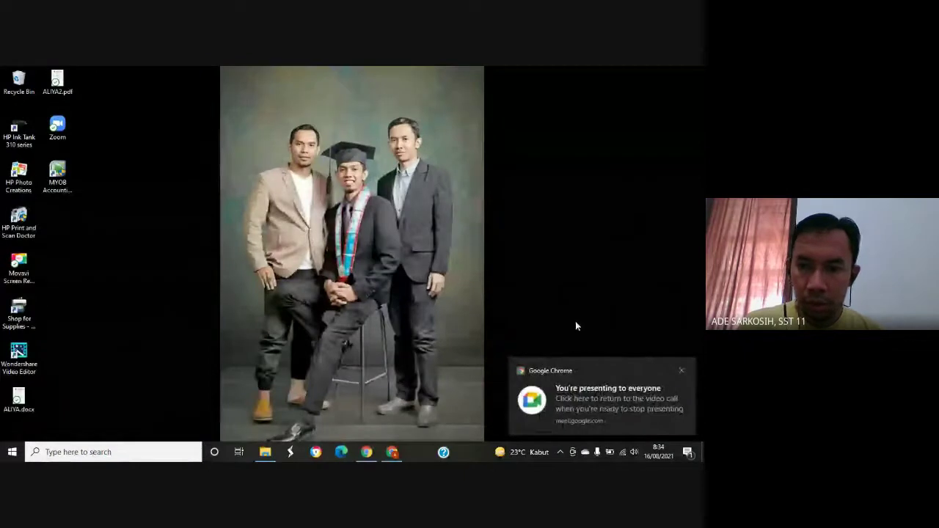
# Set the Windows display resolution to 800 × 600, keep the change and close the display settings
pyautogui.click(681, 372)
pyautogui.rightClick(523, 160)
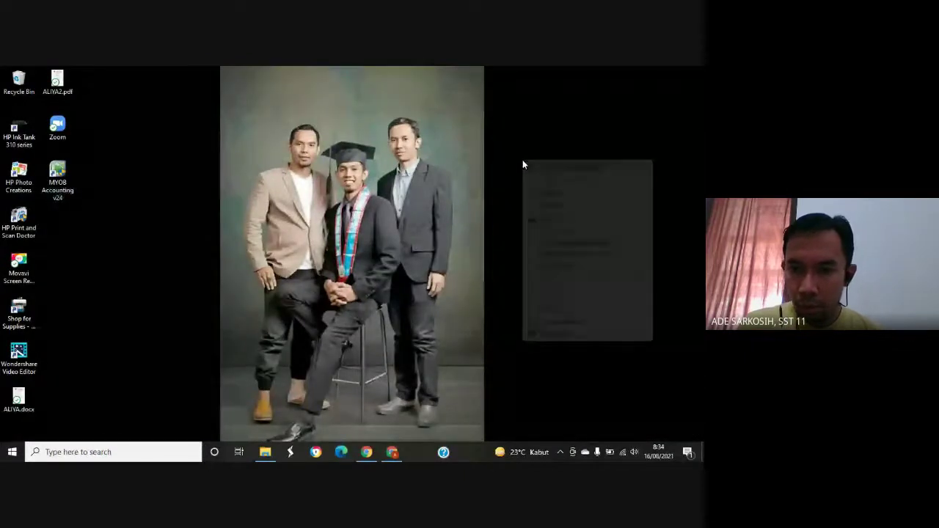
pyautogui.click(566, 322)
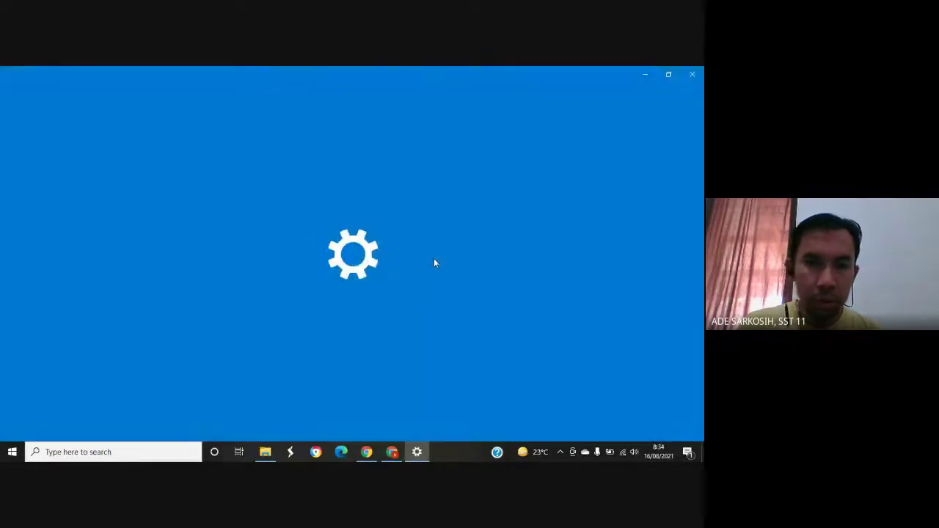
pyautogui.scroll(-5, 294, 325)
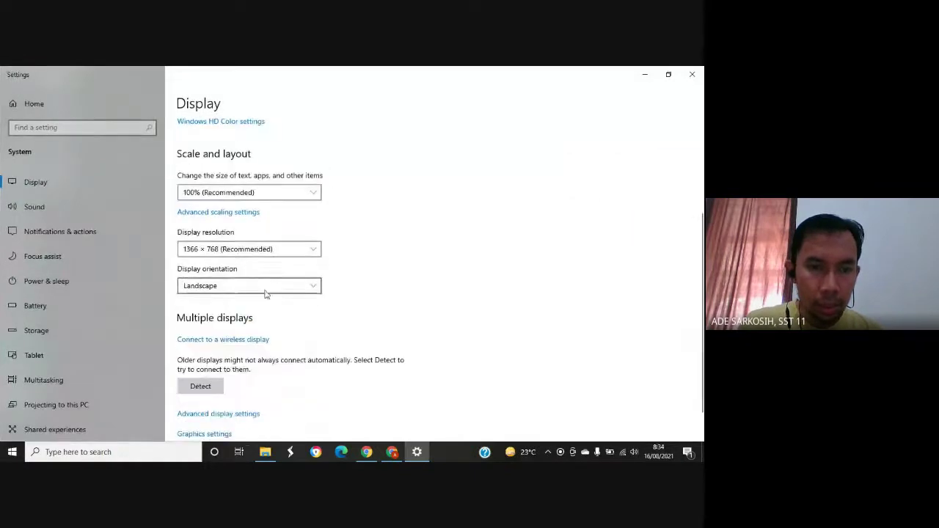
pyautogui.click(265, 251)
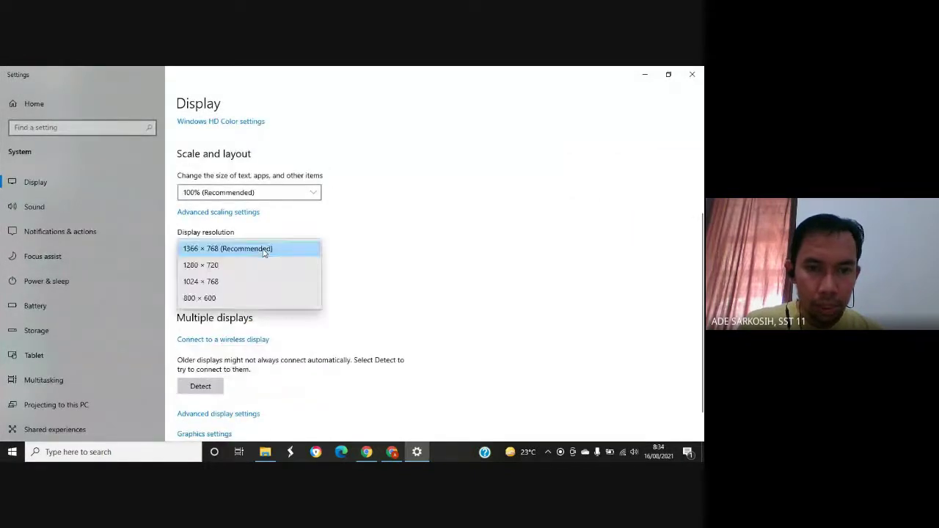
pyautogui.click(213, 299)
pyautogui.click(489, 281)
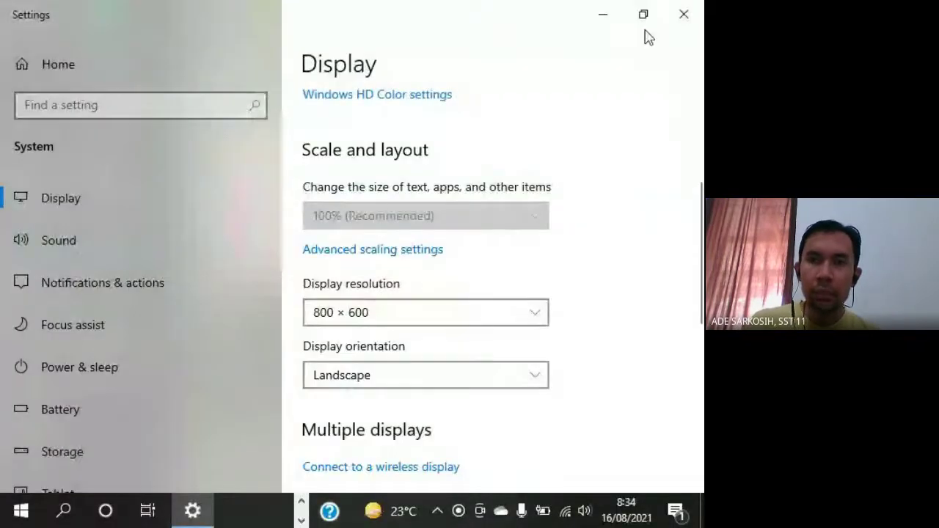
pyautogui.click(693, 10)
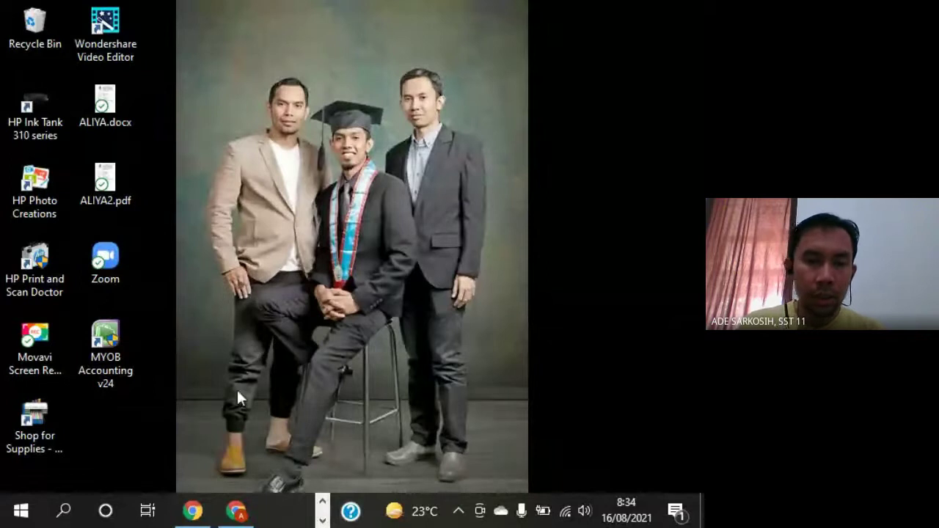
# Open the CV Laris Motor AKL2 company file from the LATIHAN MYOB folder in MYOB Accounting v24 and sign on as Administrator
pyautogui.click(137, 378)
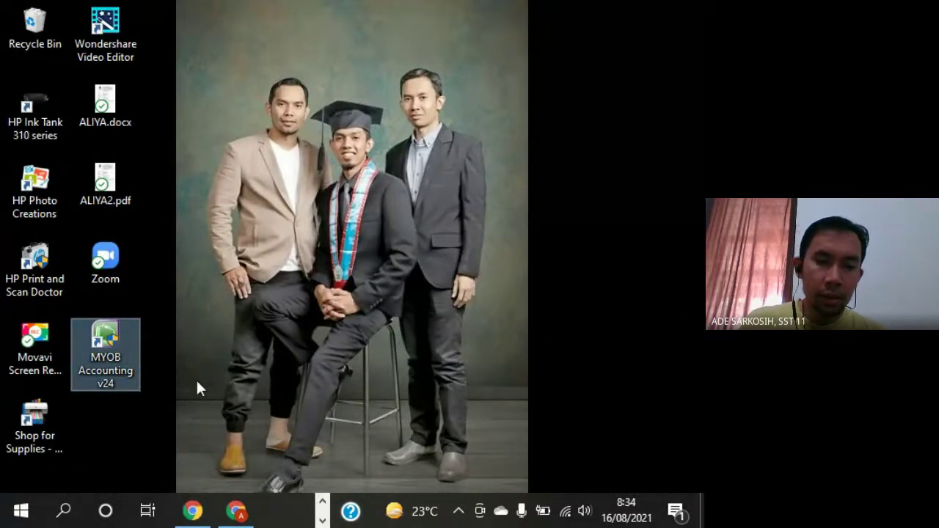
pyautogui.doubleClick(113, 336)
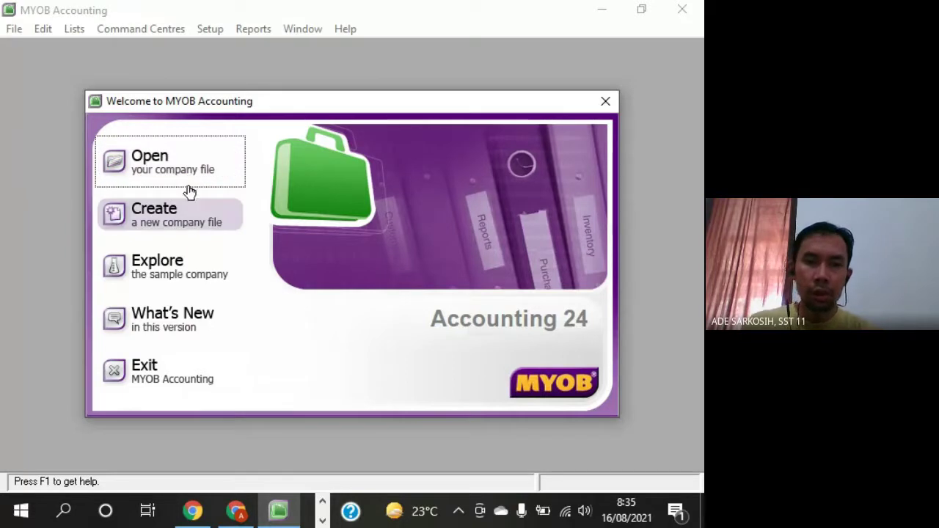
pyautogui.click(162, 170)
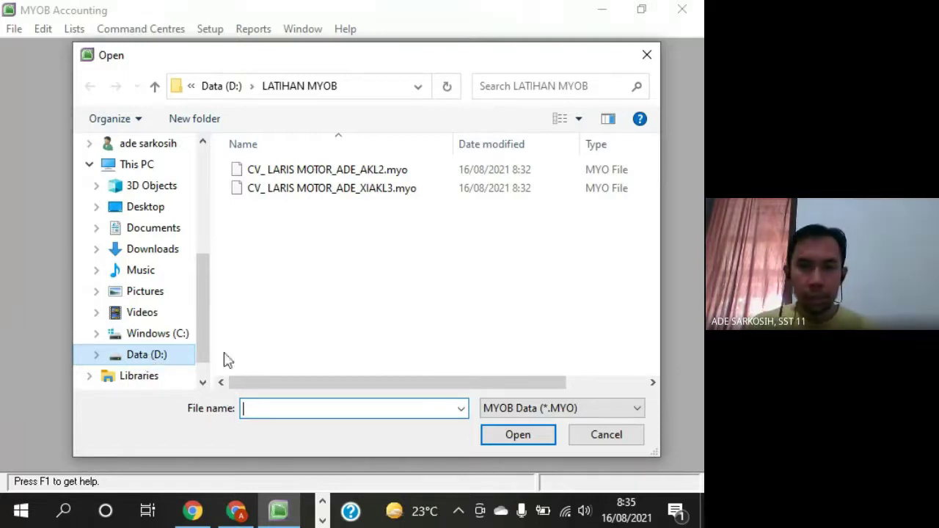
pyautogui.click(377, 171)
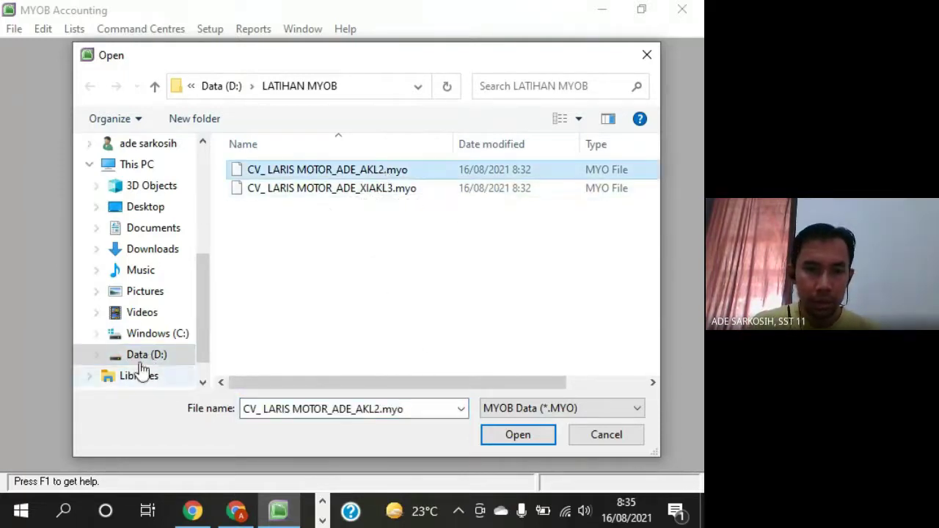
pyautogui.click(530, 436)
pyautogui.moveTo(358, 152); pyautogui.dragTo(352, 107)
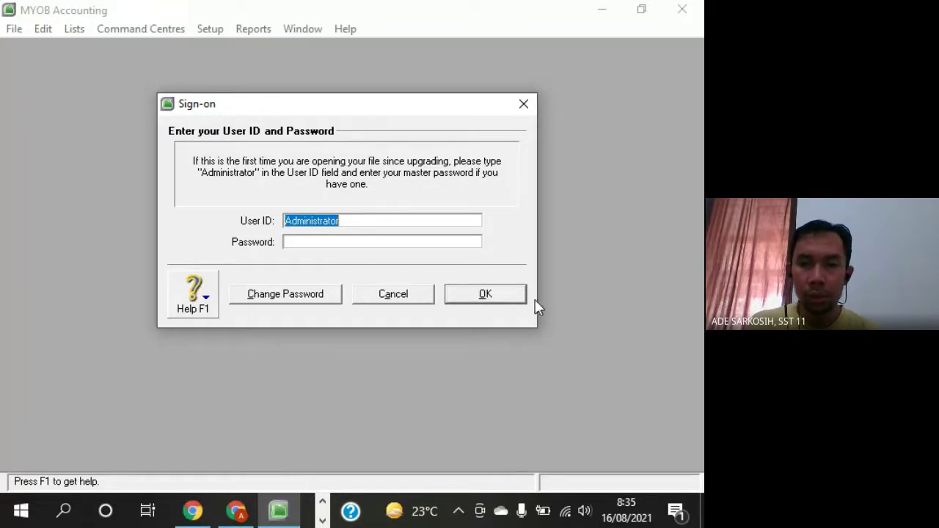
pyautogui.click(512, 299)
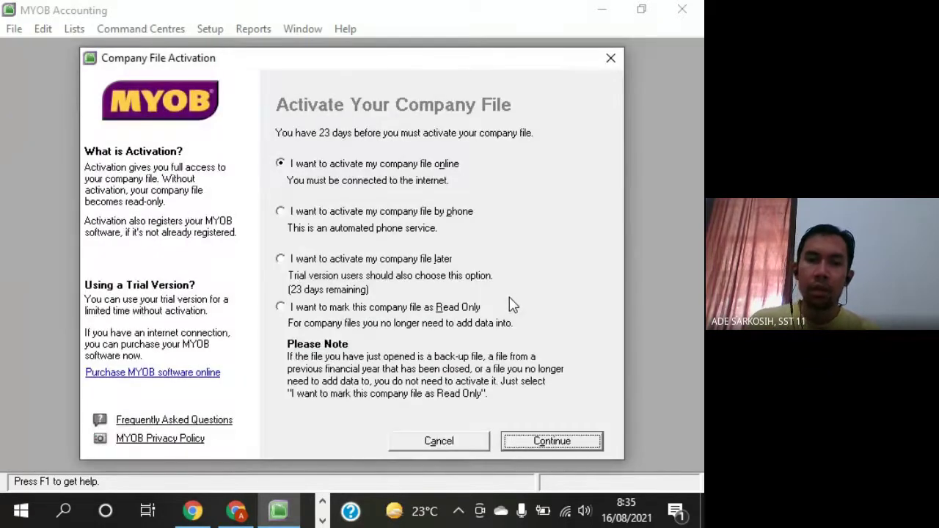
# Choose to activate the company file later and decline the data verification to reach the Command Centre
pyautogui.click(281, 260)
pyautogui.click(282, 173)
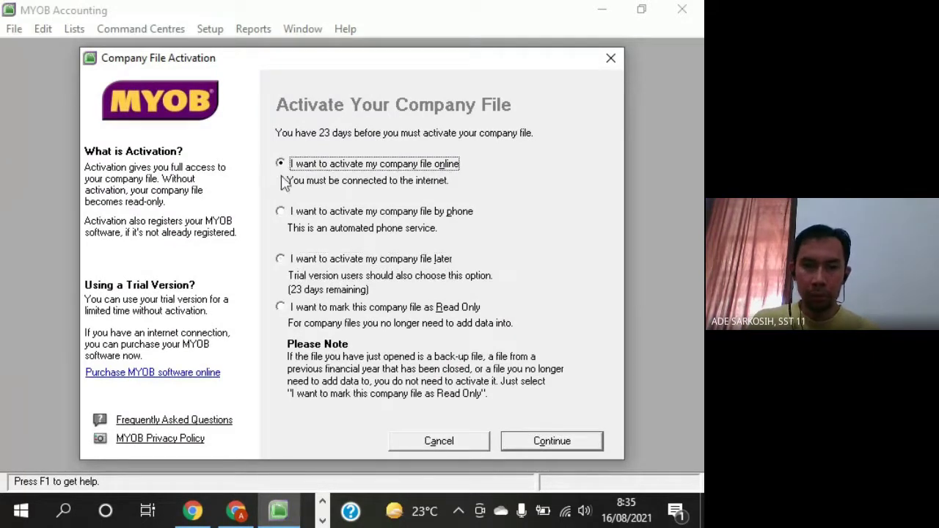
pyautogui.click(286, 210)
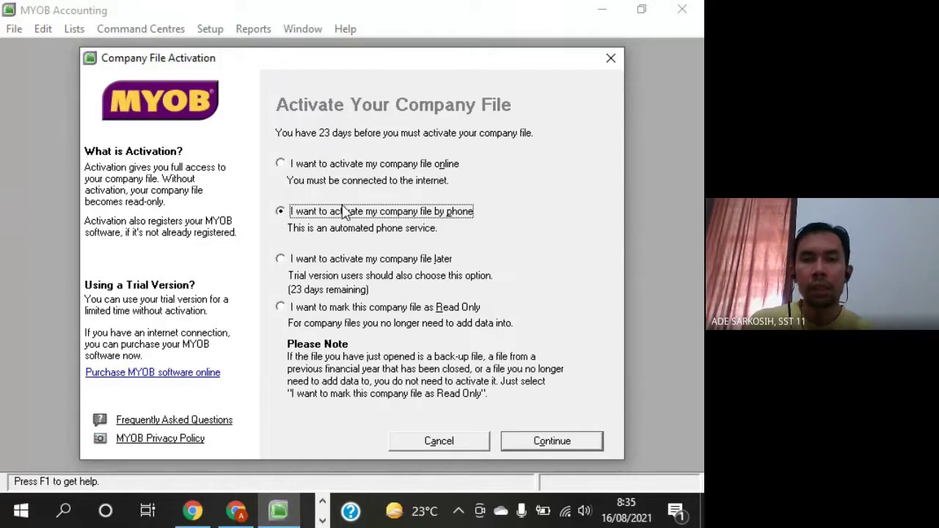
pyautogui.click(283, 269)
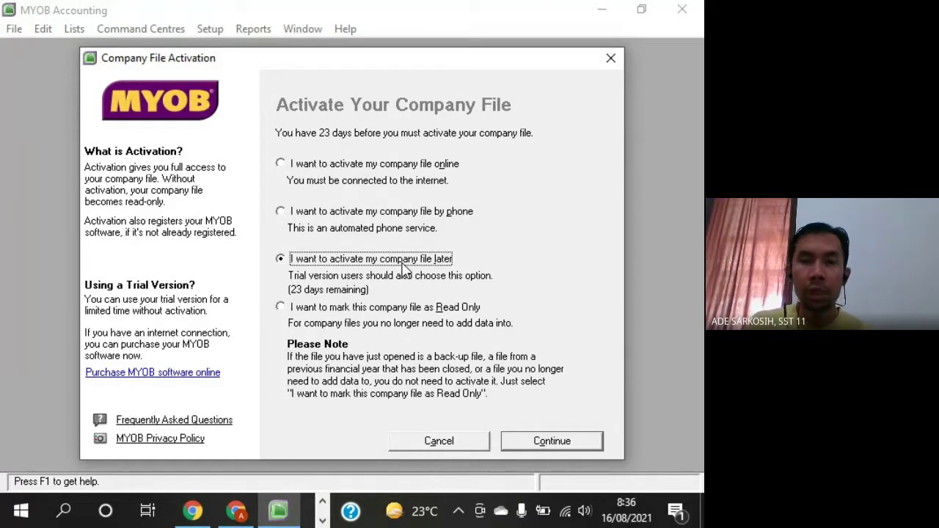
pyautogui.click(281, 260)
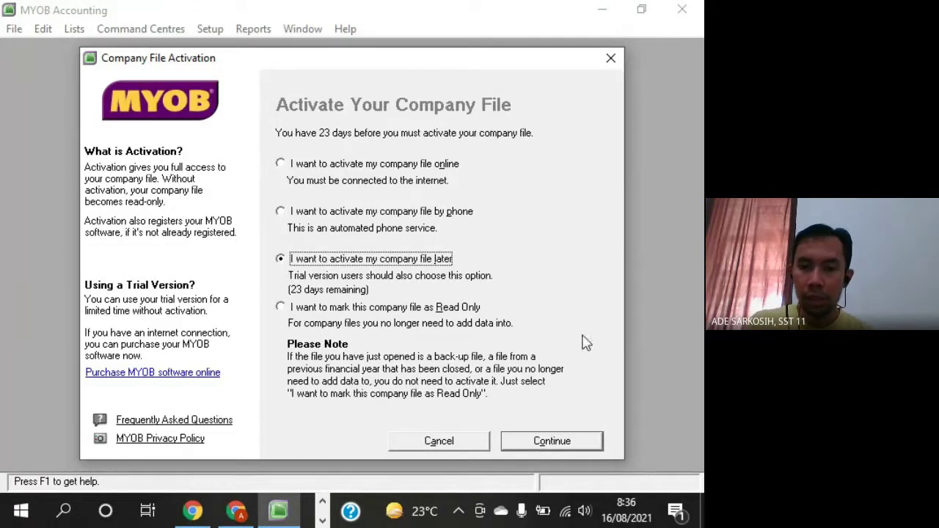
pyautogui.click(587, 445)
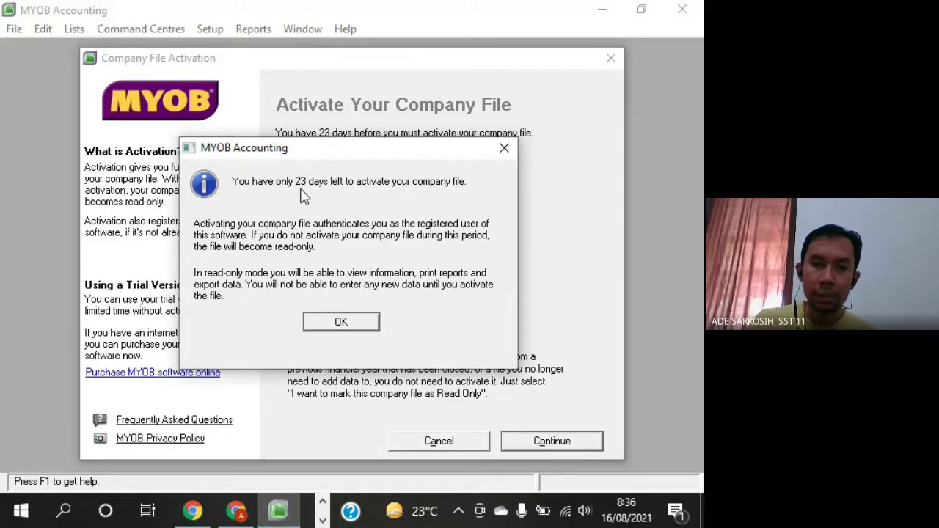
pyautogui.click(350, 329)
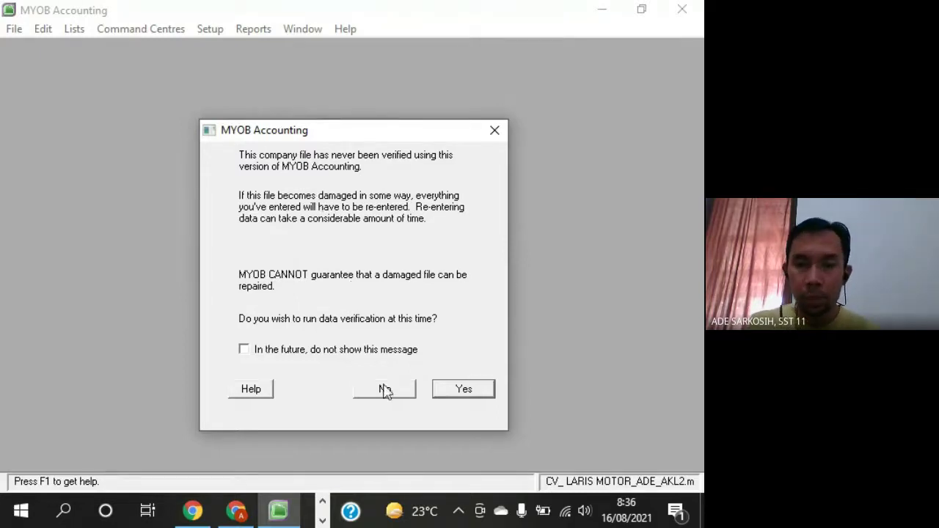
pyautogui.click(405, 393)
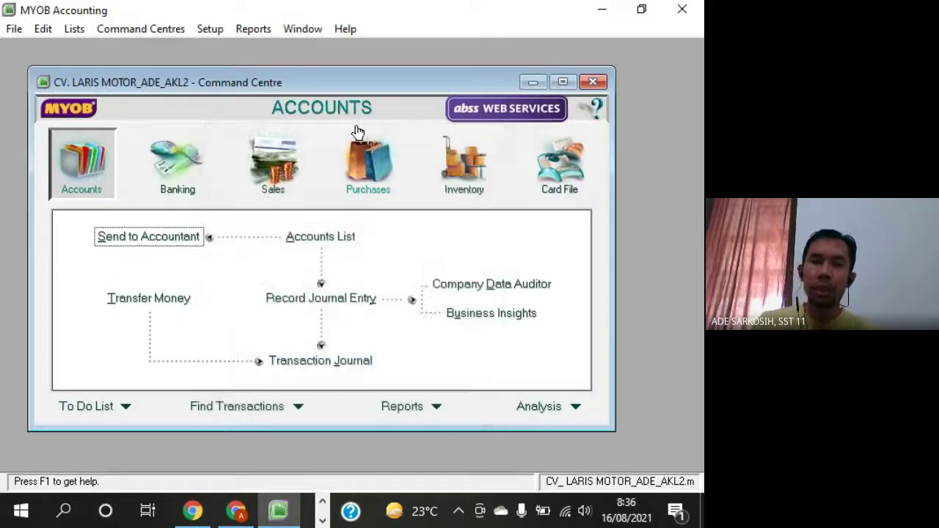
pyautogui.moveTo(348, 85); pyautogui.dragTo(377, 82)
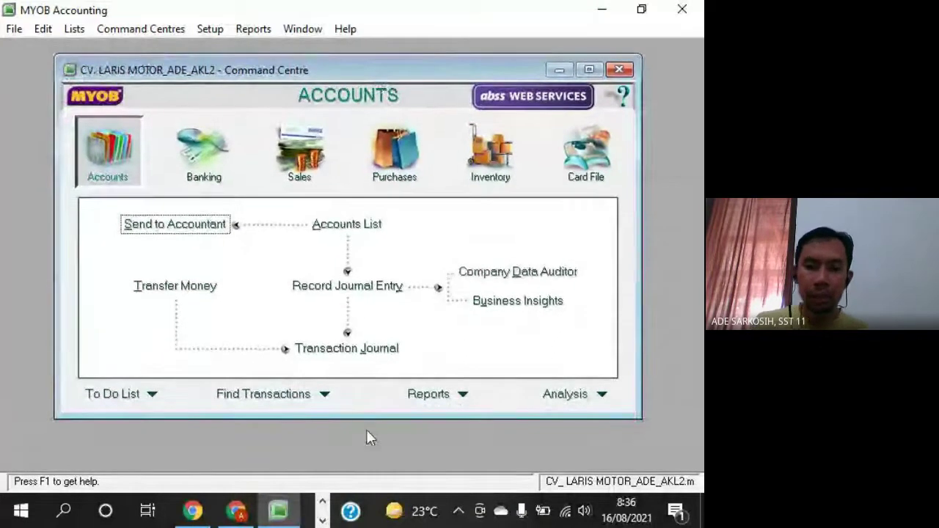
# Switch to File Explorer and browse to the folder D:\JOB\TEACHING\11\2122
pyautogui.click(323, 503)
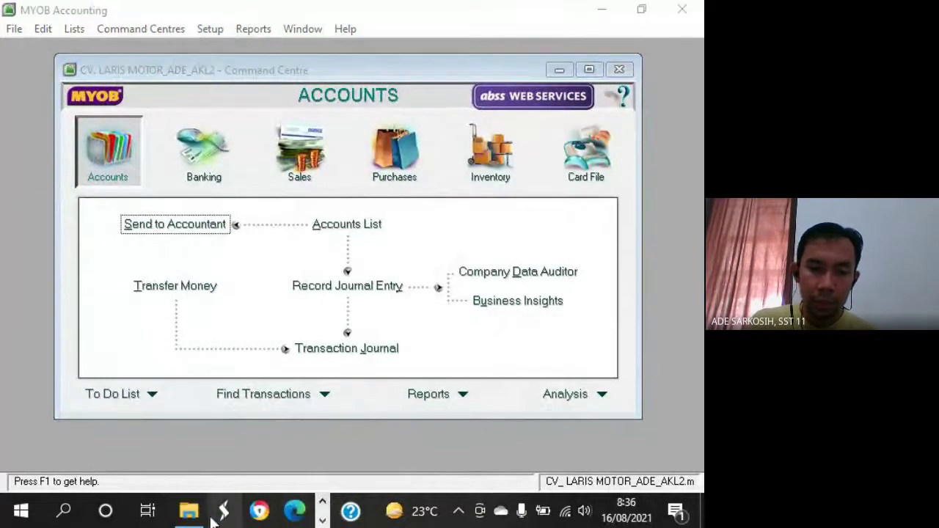
pyautogui.click(188, 513)
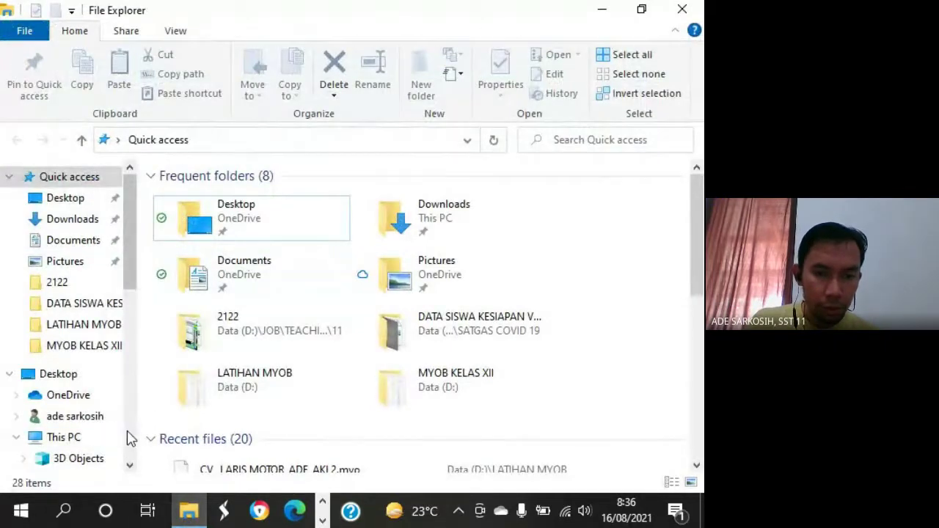
pyautogui.moveTo(696, 200); pyautogui.dragTo(695, 351)
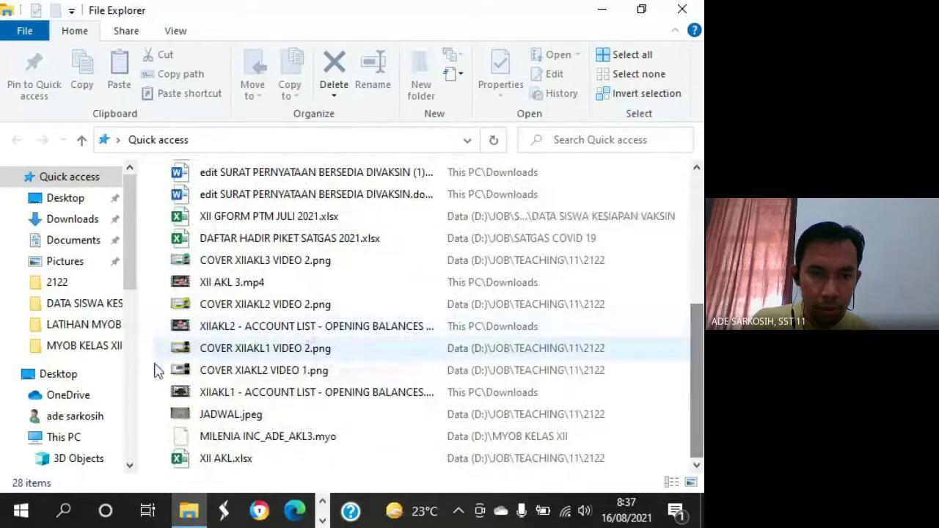
pyautogui.scroll(1, 265, 345)
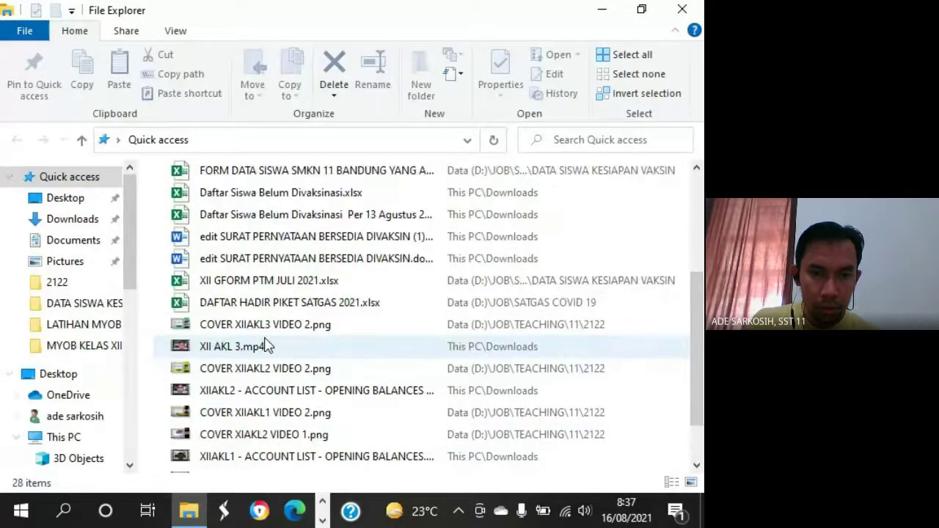
pyautogui.click(77, 436)
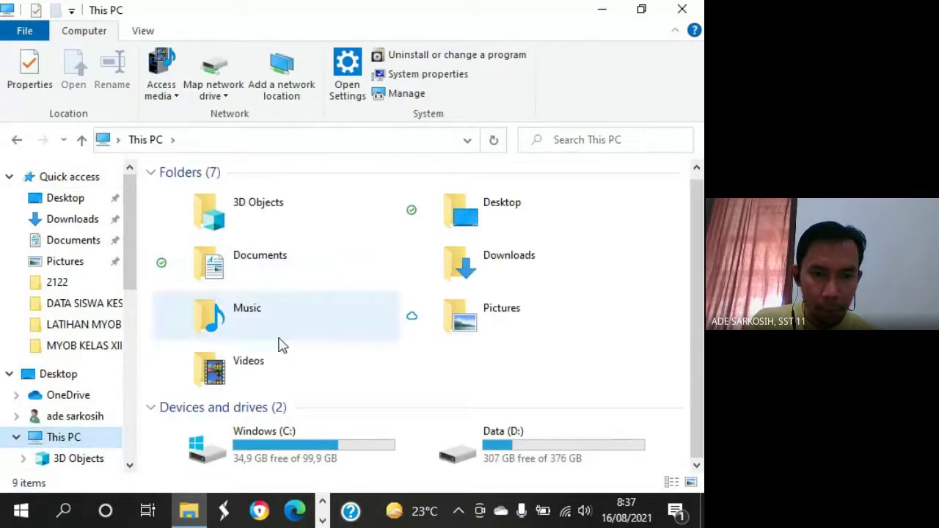
pyautogui.doubleClick(528, 446)
pyautogui.click(199, 205)
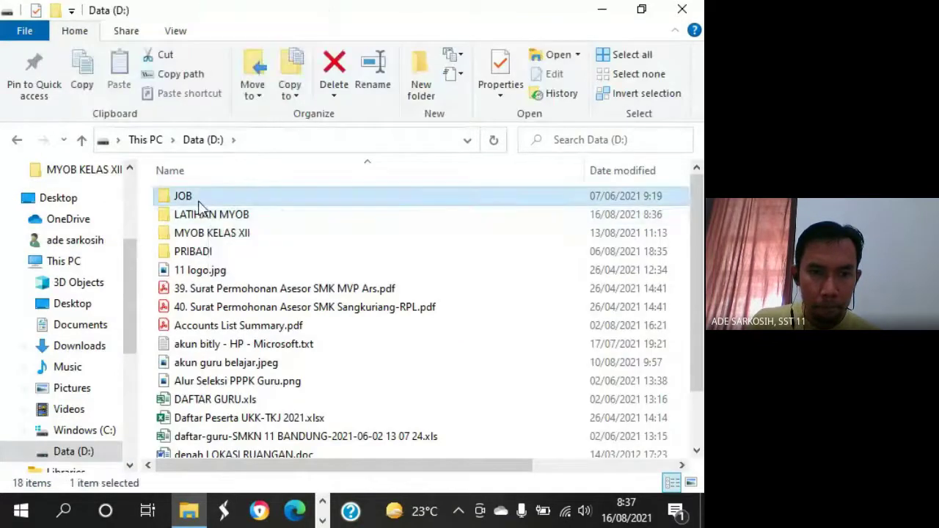
pyautogui.press('Return')
pyautogui.press('Down')
pyautogui.press('Down')
pyautogui.press('Down')
pyautogui.press('Down')
pyautogui.press('Down')
pyautogui.press('Return')
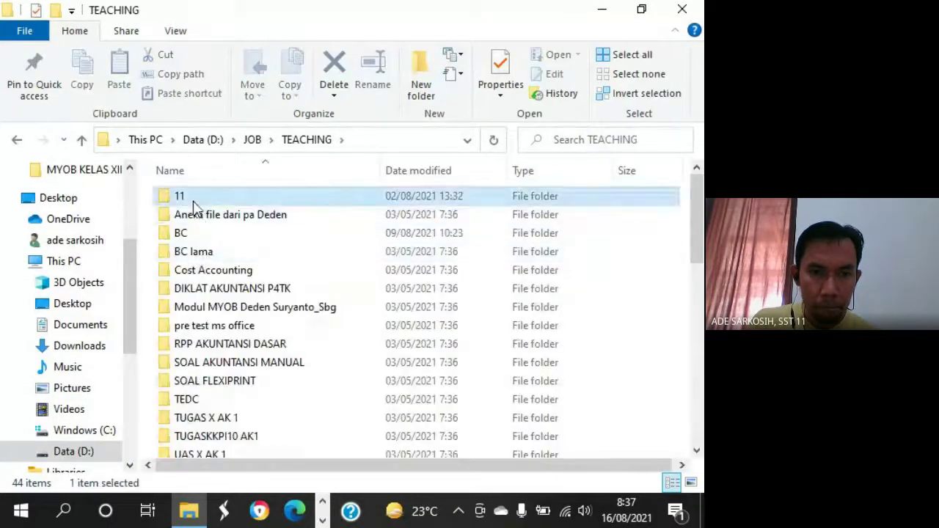
pyautogui.doubleClick(194, 200)
pyautogui.doubleClick(193, 342)
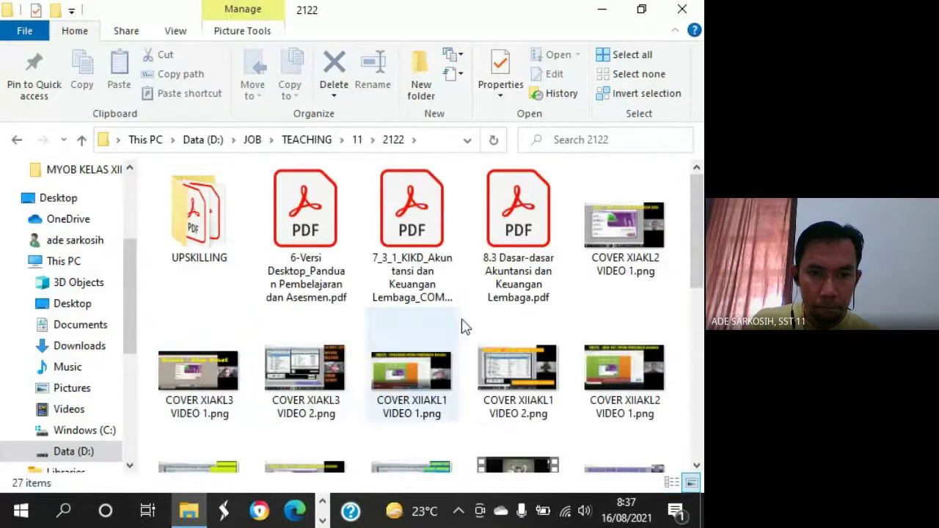
# Open SOAL JASA MYOB KELAS XI LARIS MOTOR.pdf in Acrobat Reader and collapse the tools pane
pyautogui.scroll(-3, 542, 315)
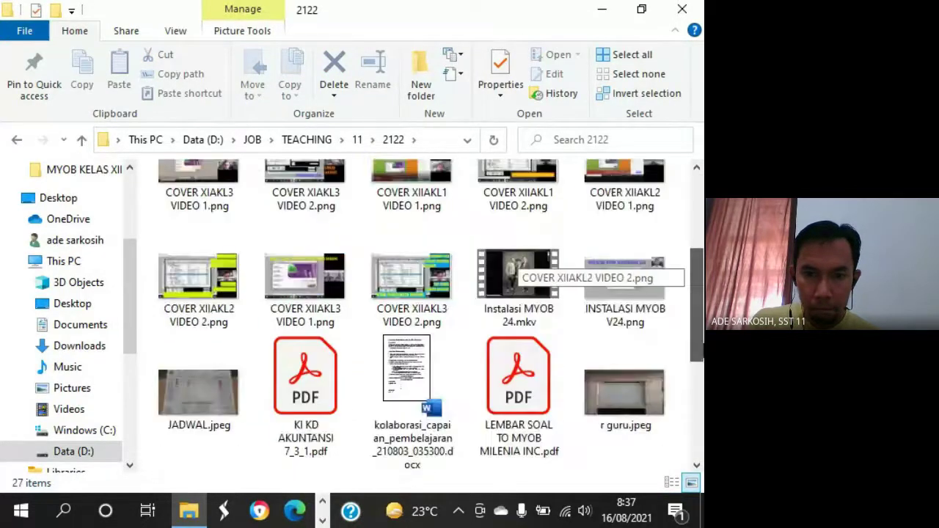
pyautogui.scroll(-5, 690, 417)
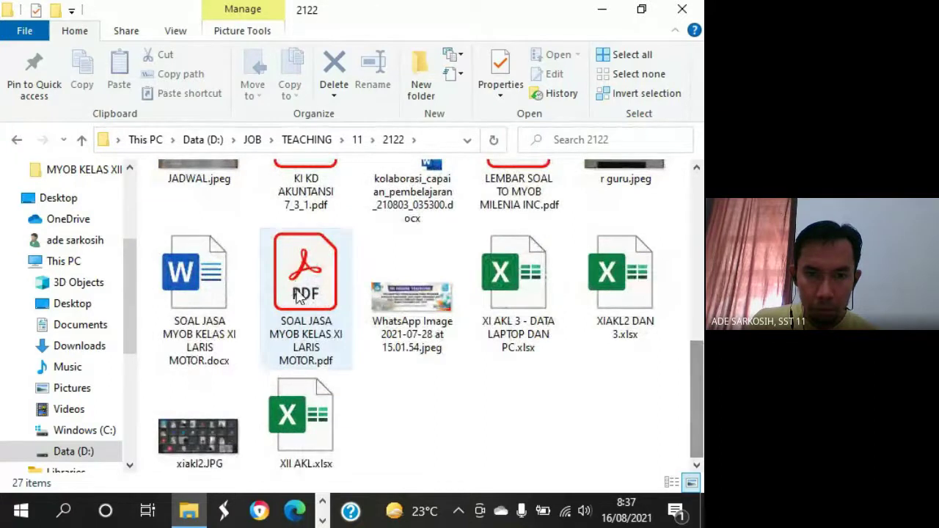
pyautogui.doubleClick(299, 293)
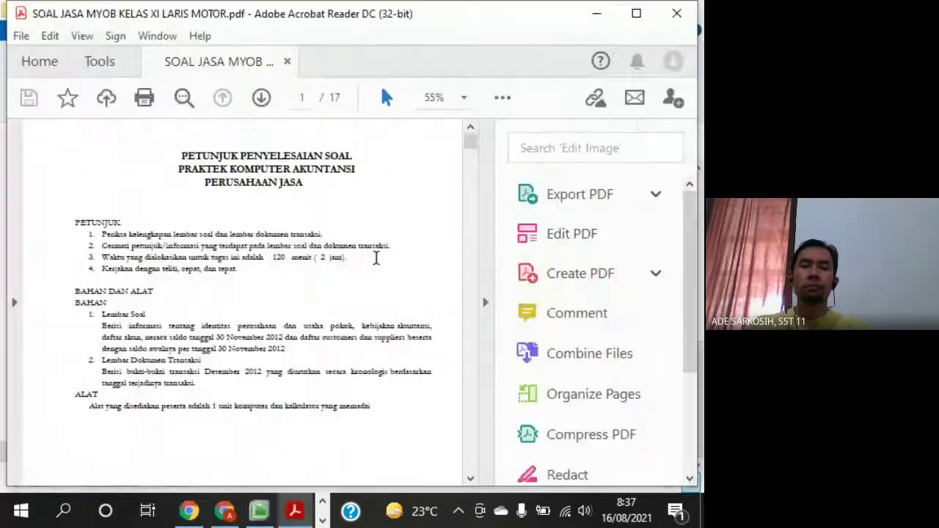
pyautogui.click(485, 302)
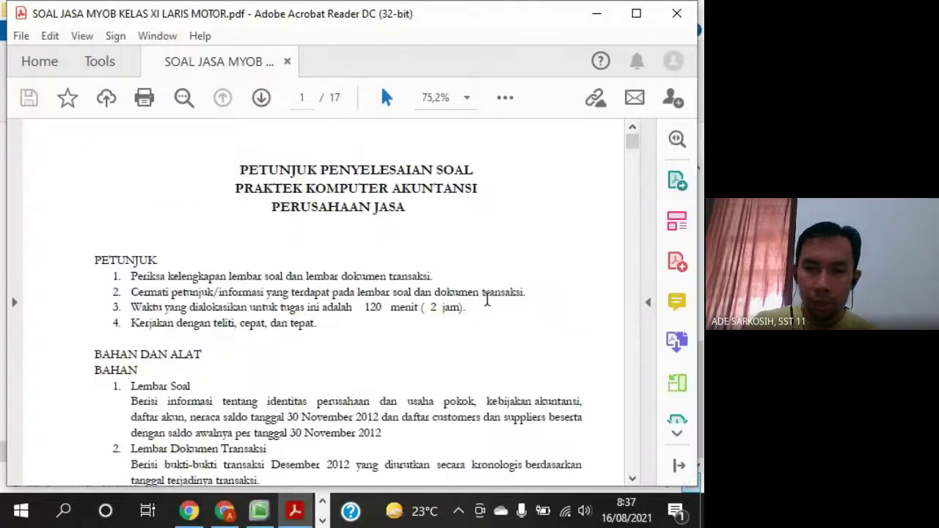
# Go to the account list DAFTAR AKUN YANG DIGUNAKAN on page 3 of the exercise PDF
pyautogui.scroll(-15, 561, 321)
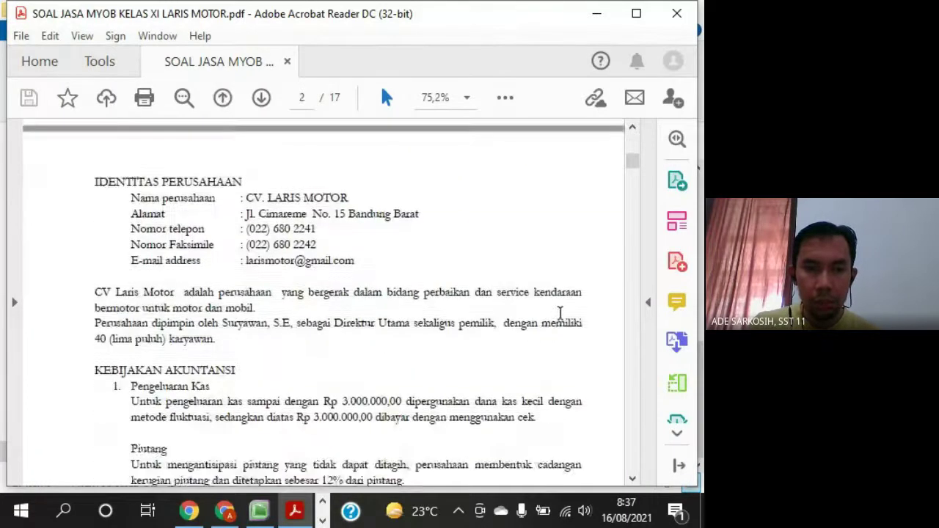
pyautogui.scroll(-5, 561, 321)
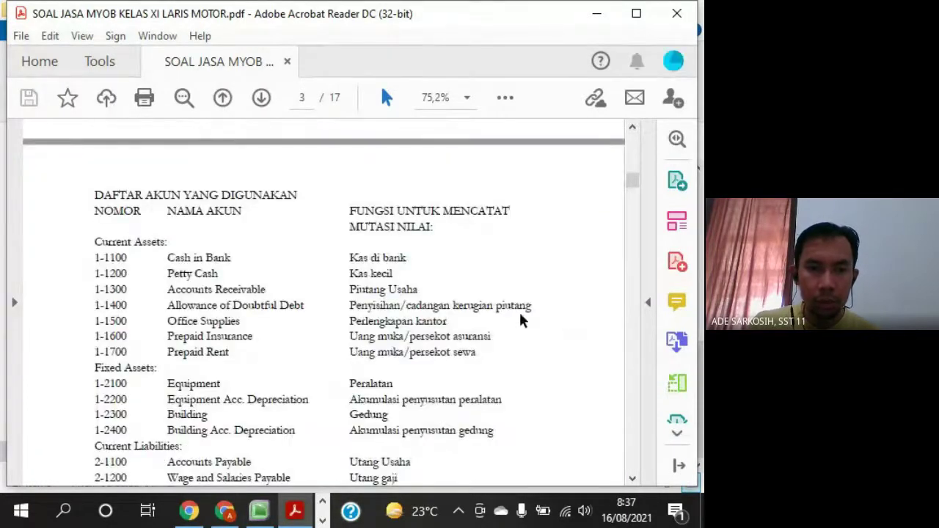
pyautogui.scroll(-1, 112, 278)
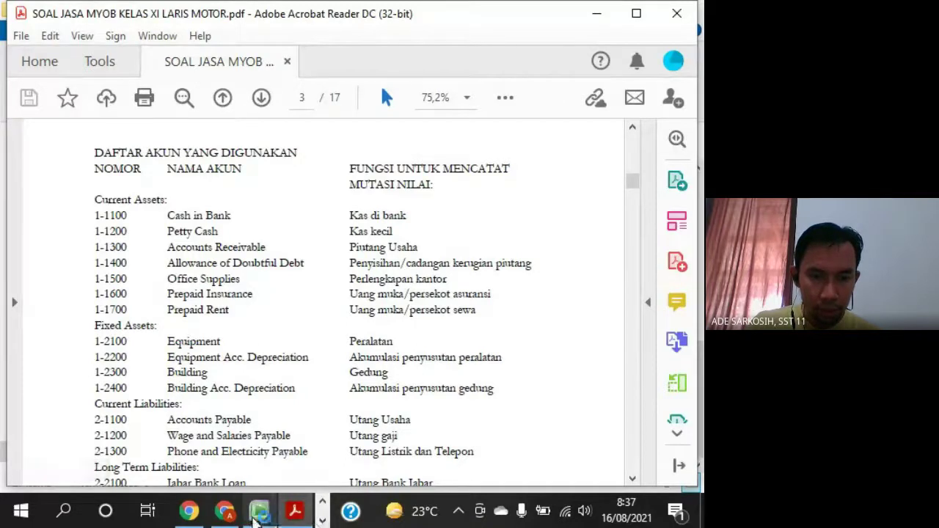
# Switch to MYOB Accounting, open the Accounts List in an enlarged window and show only the asset accounts
pyautogui.click(259, 511)
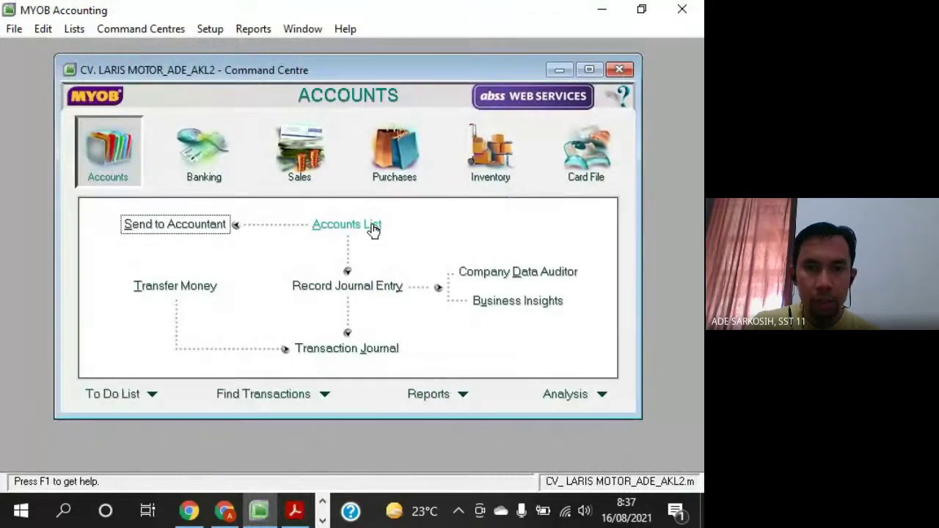
pyautogui.click(372, 226)
pyautogui.moveTo(409, 424); pyautogui.dragTo(410, 471)
pyautogui.moveTo(321, 81); pyautogui.dragTo(321, 48)
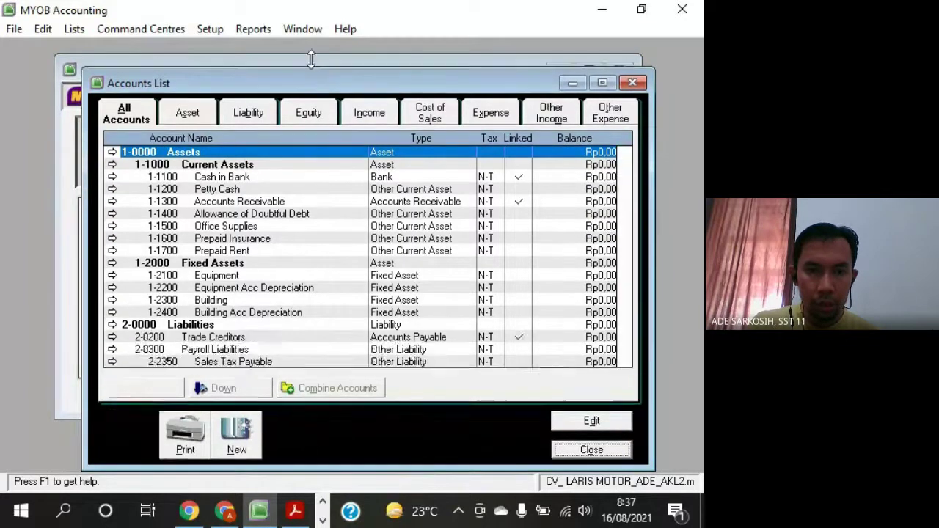
pyautogui.click(187, 93)
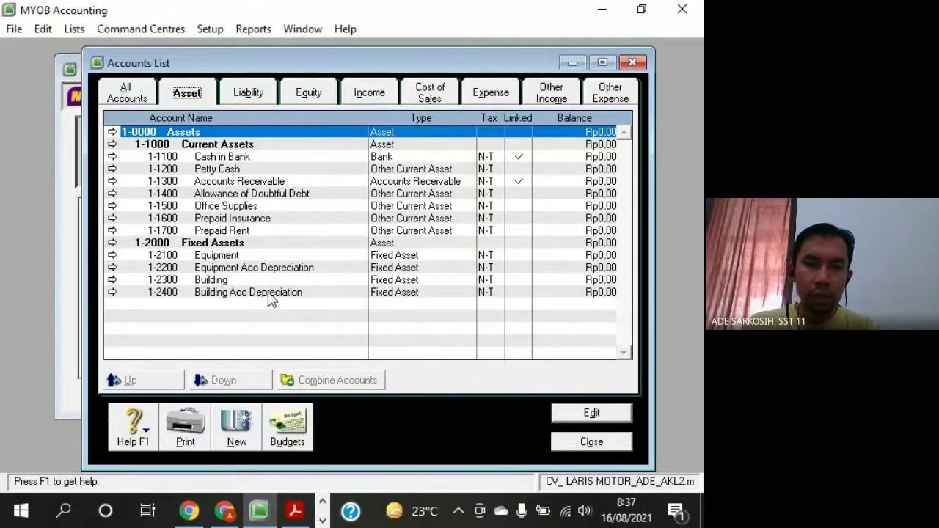
# Switch to the exercise PDF and check its last asset account, 1-2400 Building Acc. Depreciation, and the liabilities section below it
pyautogui.hotkey('alt', 'Tab')
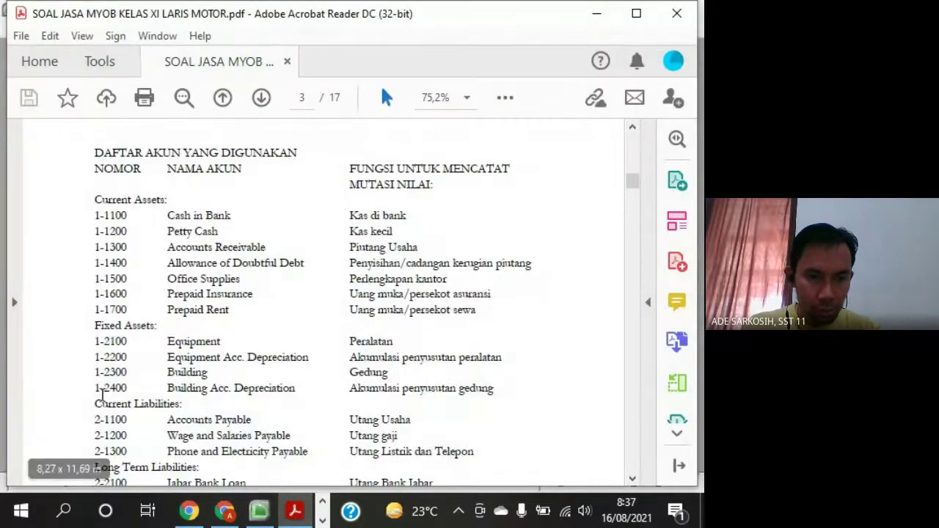
pyautogui.moveTo(91, 389); pyautogui.dragTo(488, 396)
pyautogui.scroll(-5, 361, 387)
pyautogui.scroll(-3, 361, 388)
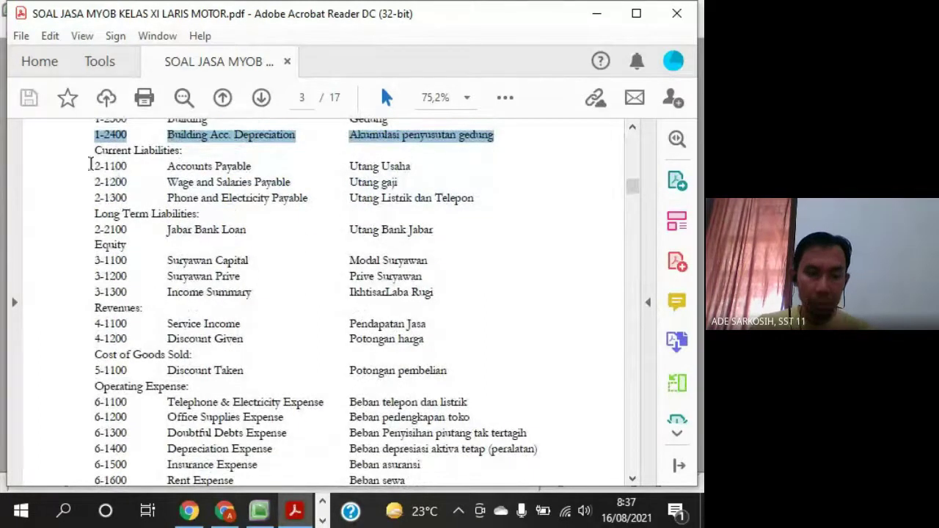
# Switch back to MYOB Accounting and review the liability accounts Trade Creditors, Payroll Liabilities and Sales Tax Payable
pyautogui.hotkey('alt', 'Tab')
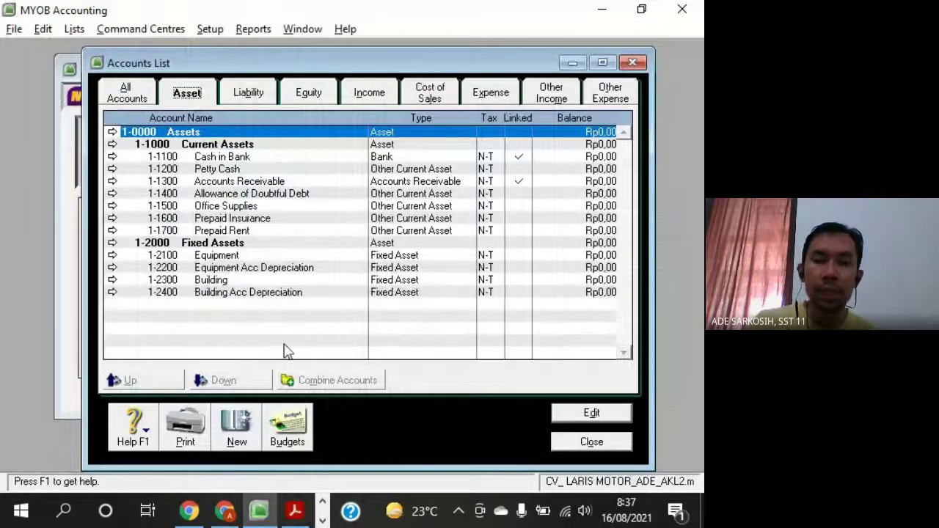
pyautogui.click(250, 95)
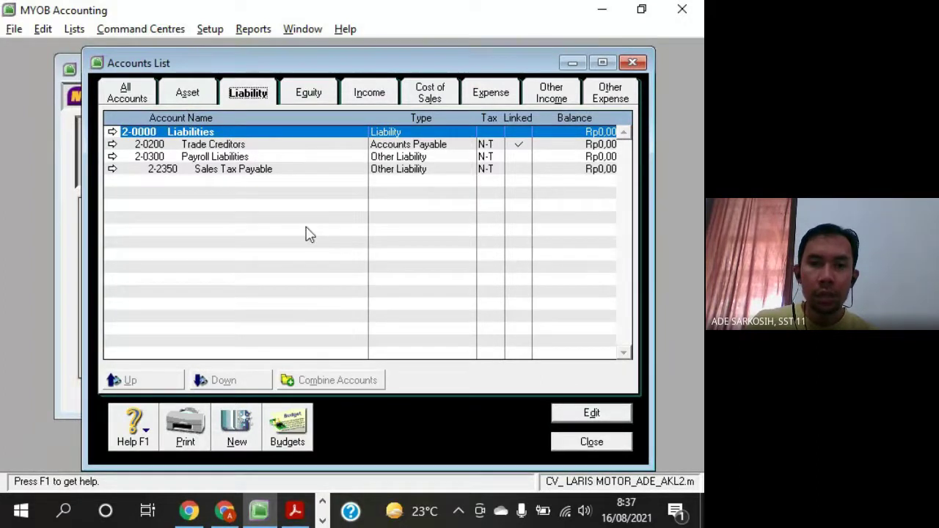
pyautogui.click(229, 148)
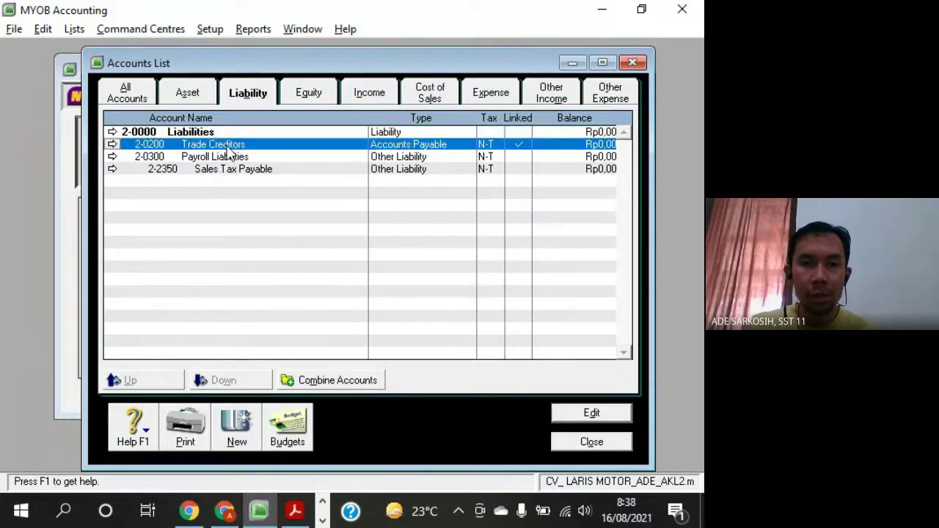
pyautogui.click(272, 162)
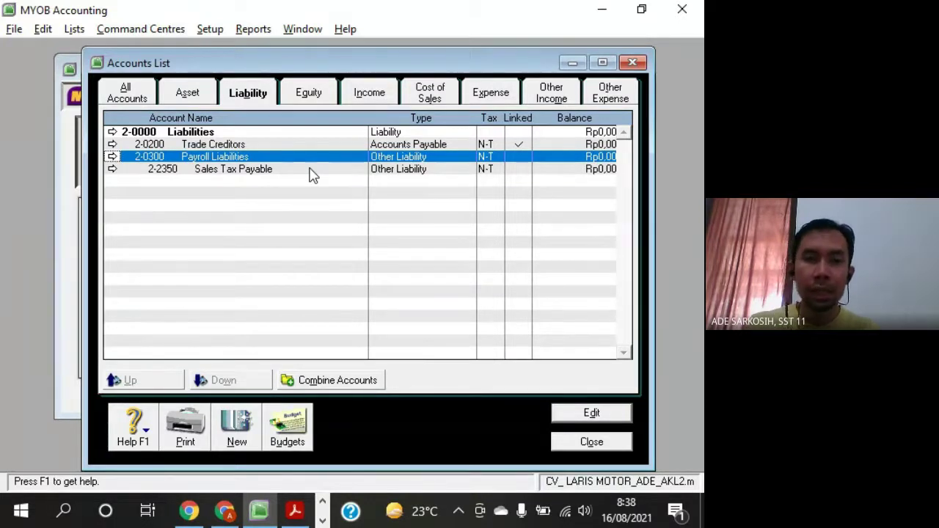
pyautogui.click(279, 145)
pyautogui.click(280, 157)
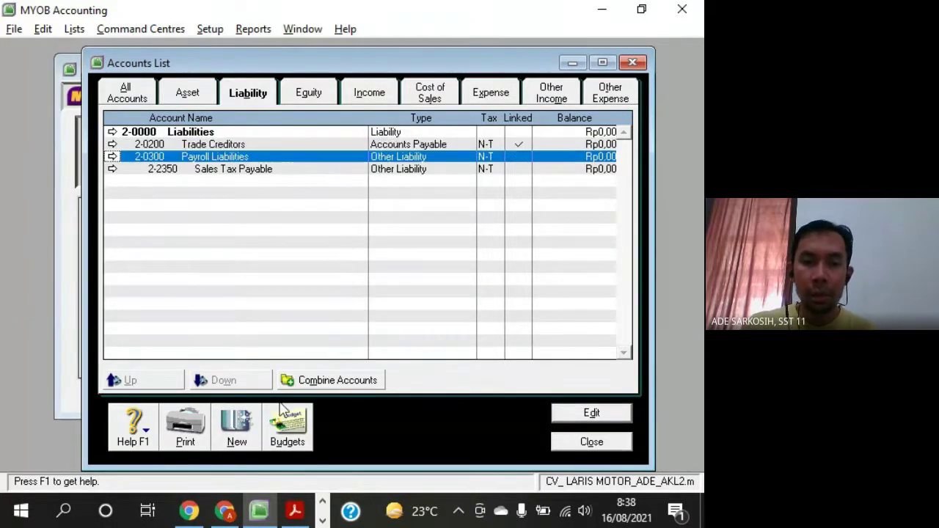
pyautogui.click(302, 170)
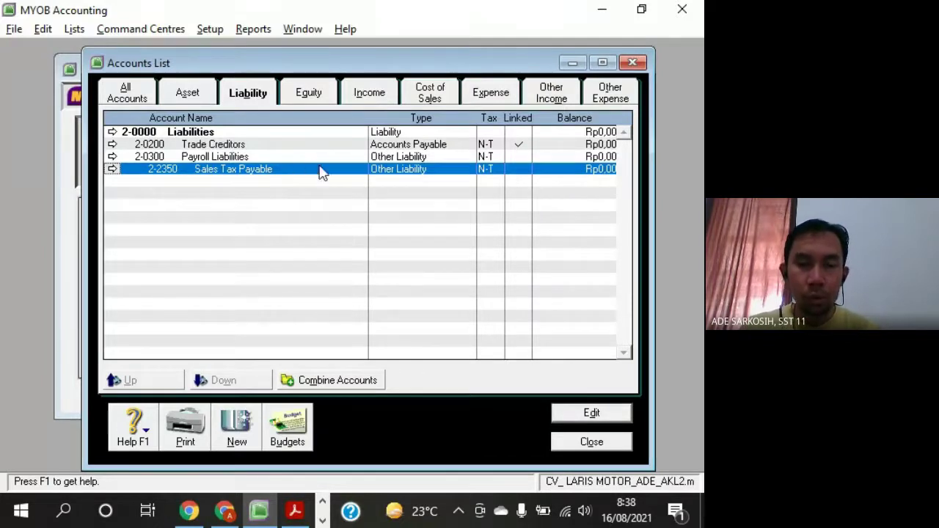
# Switch to the exercise PDF and enlarge the page to 100% around the Current Liabilities section
pyautogui.hotkey('alt', 'Tab')
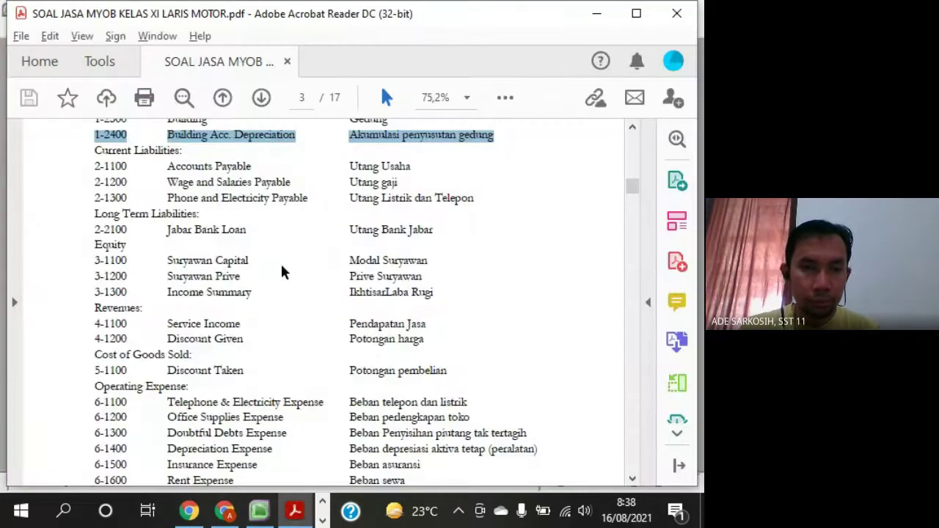
pyautogui.scroll(1, 285, 272)
pyautogui.scroll(-1, 285, 271)
pyautogui.keyDown('ctrl'); pyautogui.scroll(1, 424, 324); pyautogui.keyUp('ctrl')
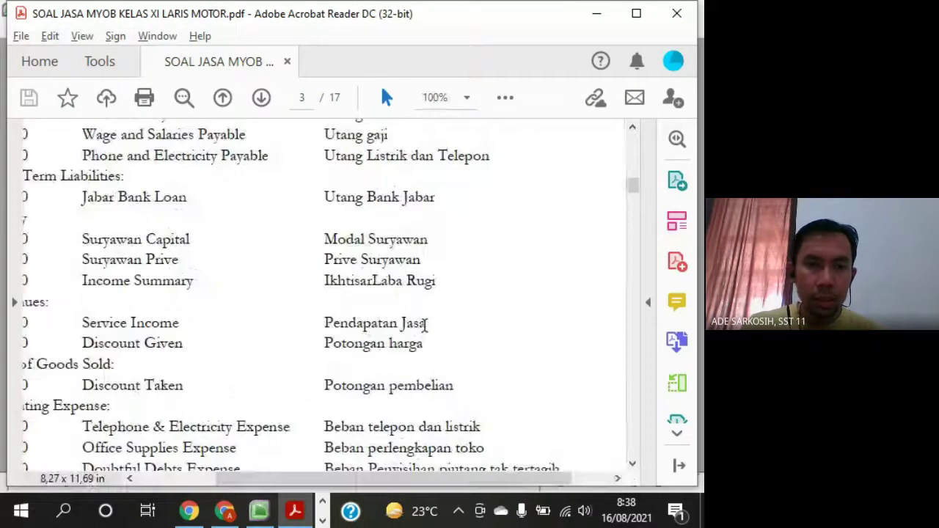
pyautogui.moveTo(464, 484); pyautogui.dragTo(416, 485)
pyautogui.scroll(2, 429, 398)
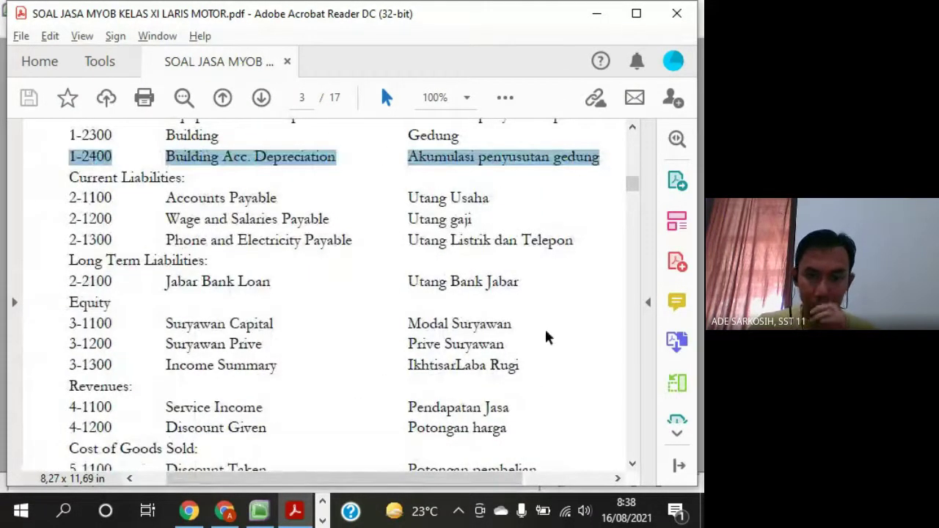
pyautogui.click(633, 465)
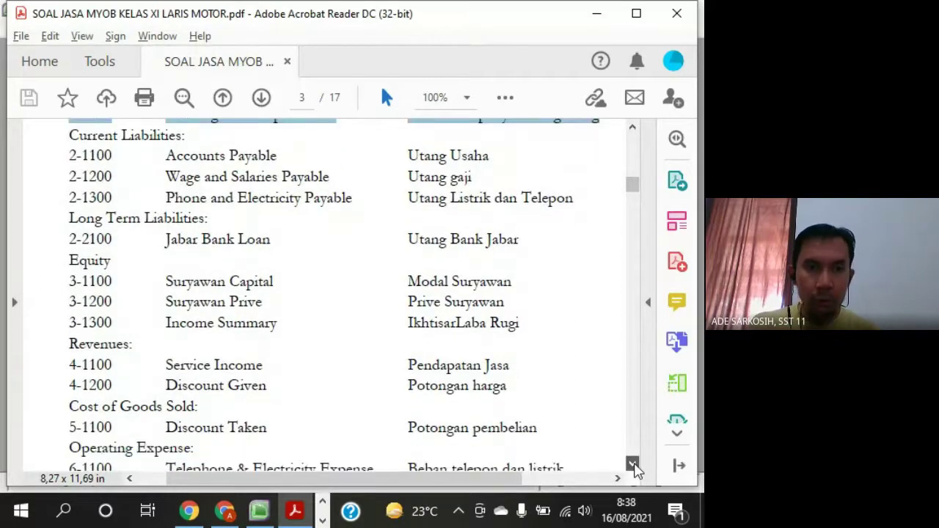
# Examine the Current Liabilities and Long Term Liabilities headings in the PDF's account list
pyautogui.moveTo(87, 136); pyautogui.dragTo(118, 136)
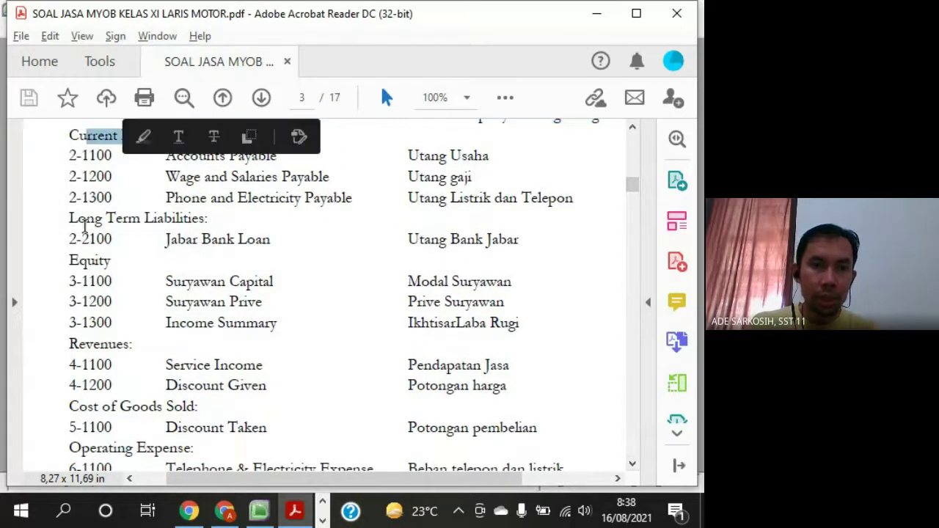
pyautogui.moveTo(70, 219); pyautogui.dragTo(140, 219)
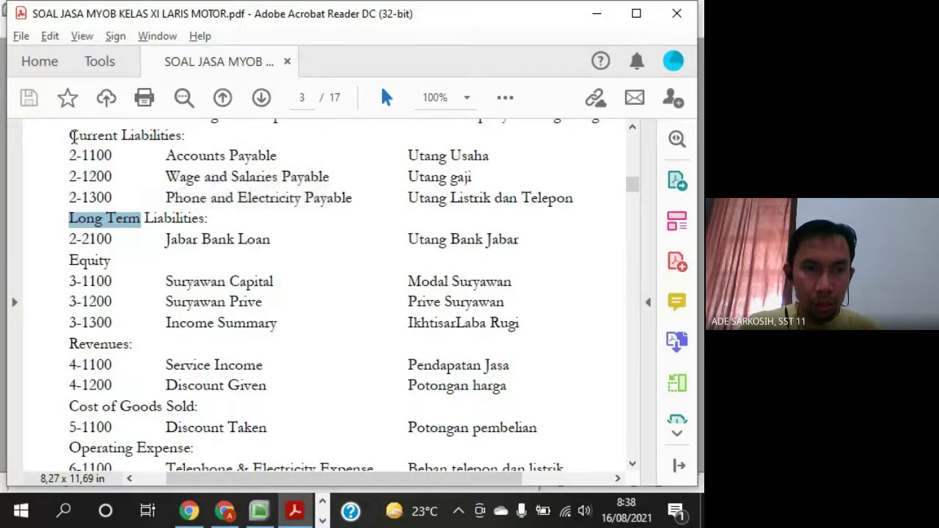
pyautogui.moveTo(72, 137); pyautogui.dragTo(189, 136)
pyautogui.click(73, 218)
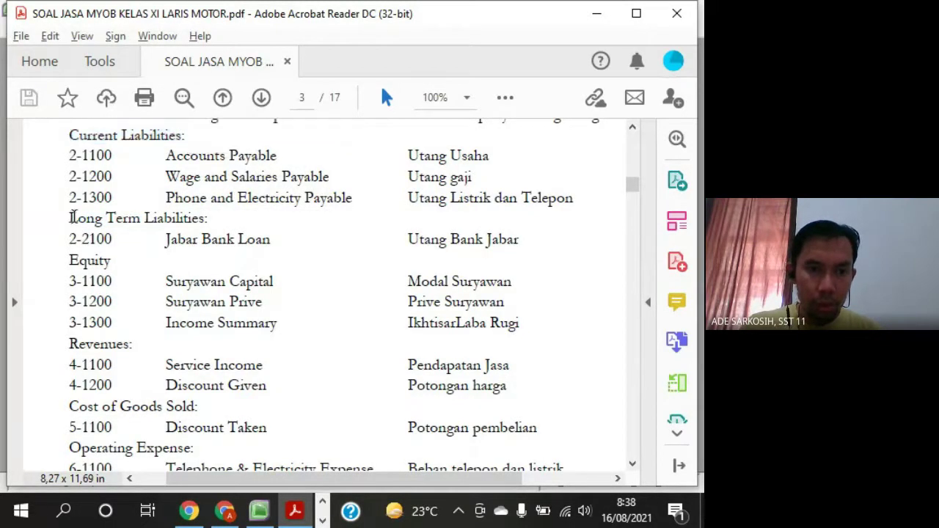
pyautogui.moveTo(73, 218); pyautogui.dragTo(212, 218)
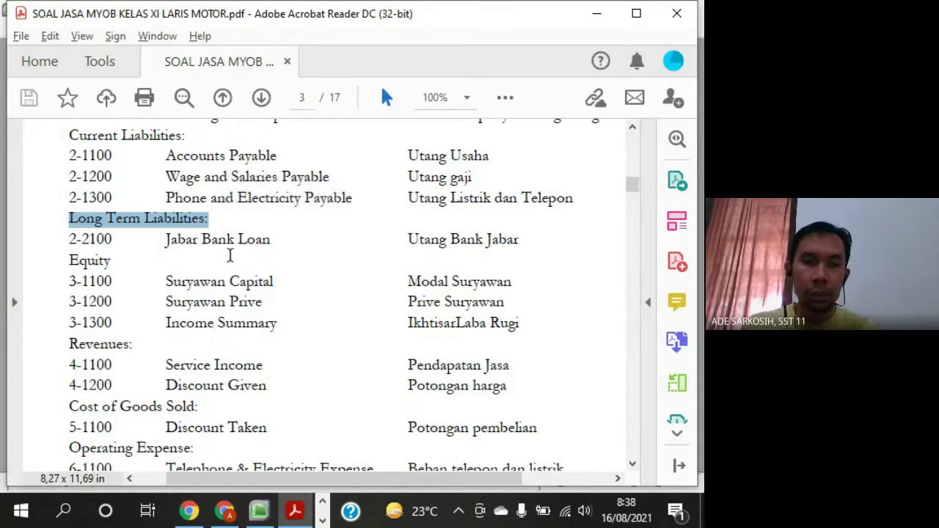
pyautogui.moveTo(129, 136); pyautogui.dragTo(173, 136)
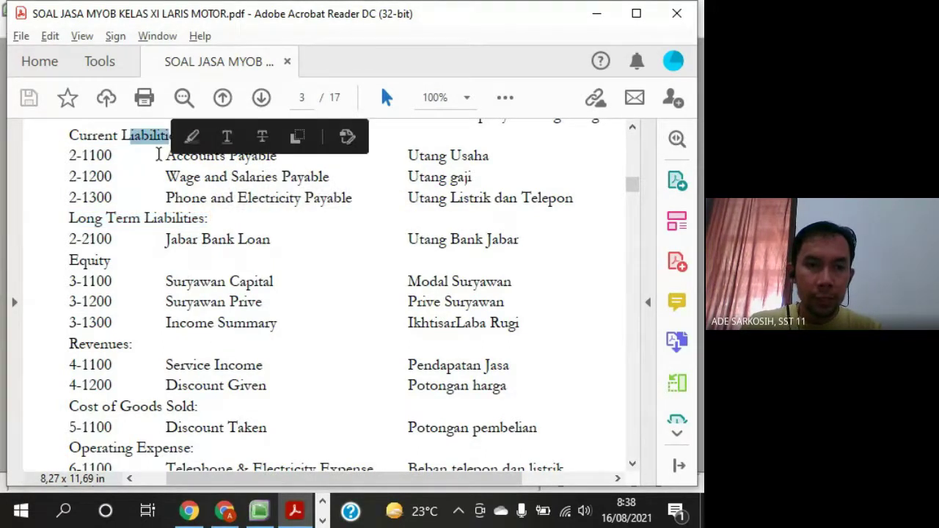
pyautogui.moveTo(149, 219); pyautogui.dragTo(188, 219)
# Switch to MYOB Accounting, open the Payroll Liabilities account for editing and make it a header account
pyautogui.hotkey('alt', 'Tab')
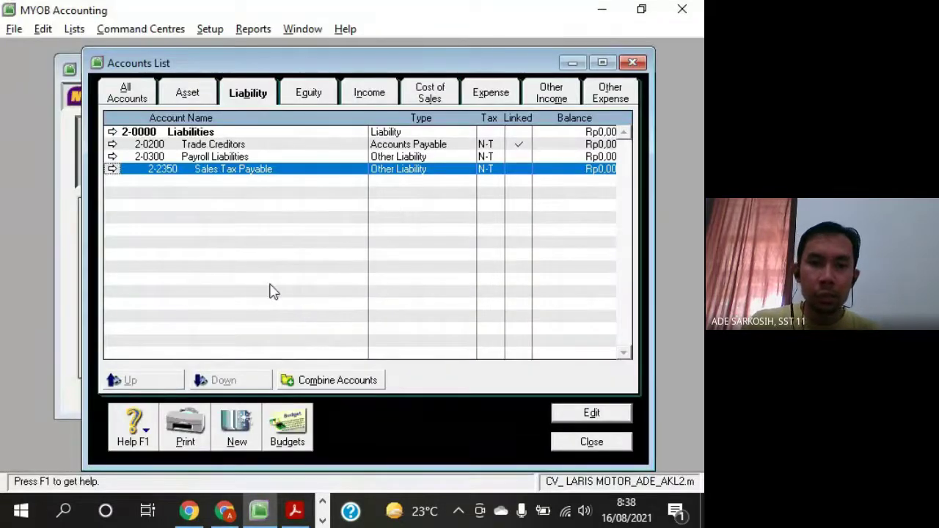
pyautogui.click(349, 145)
pyautogui.click(235, 160)
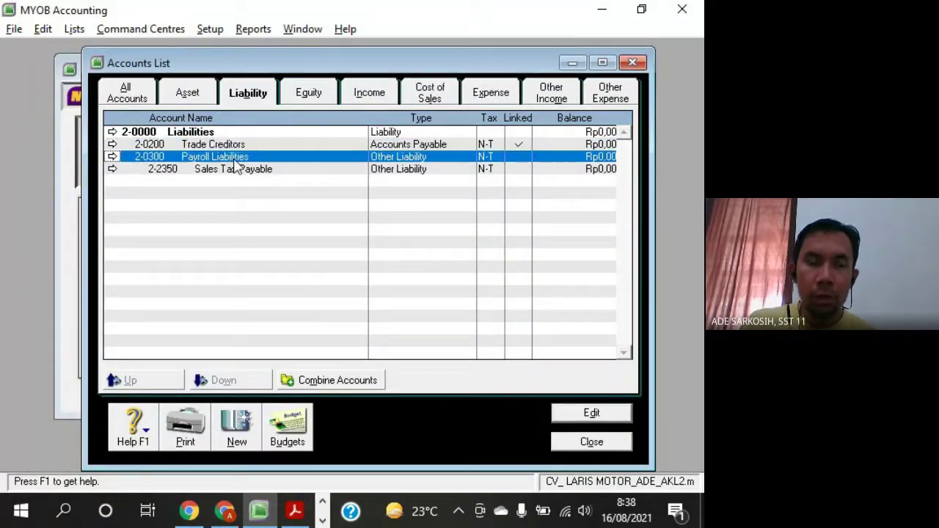
pyautogui.click(113, 157)
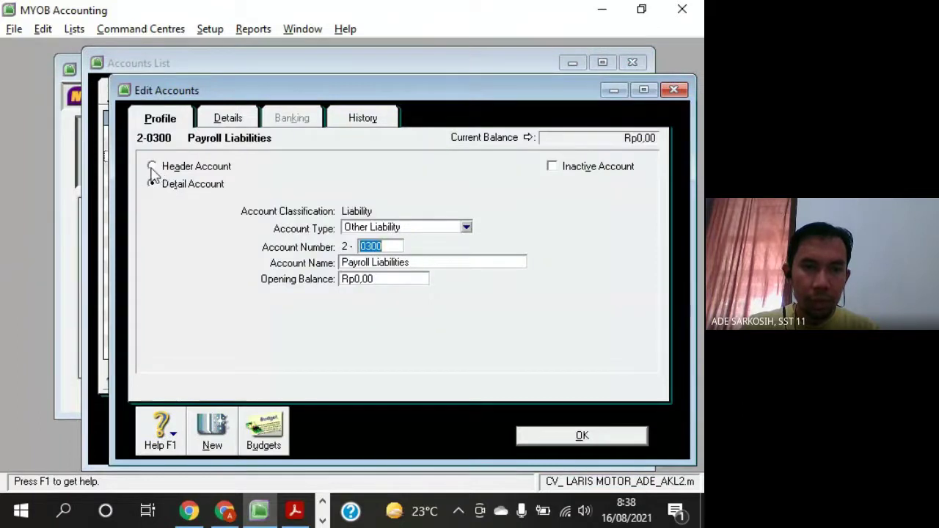
pyautogui.click(152, 169)
pyautogui.moveTo(317, 91); pyautogui.dragTo(294, 64)
# Following the PDF's liabilities heading, set the Payroll Liabilities header's number to 2-1000, rename it Current Liabilities and save it
pyautogui.hotkey('alt', 'Tab')
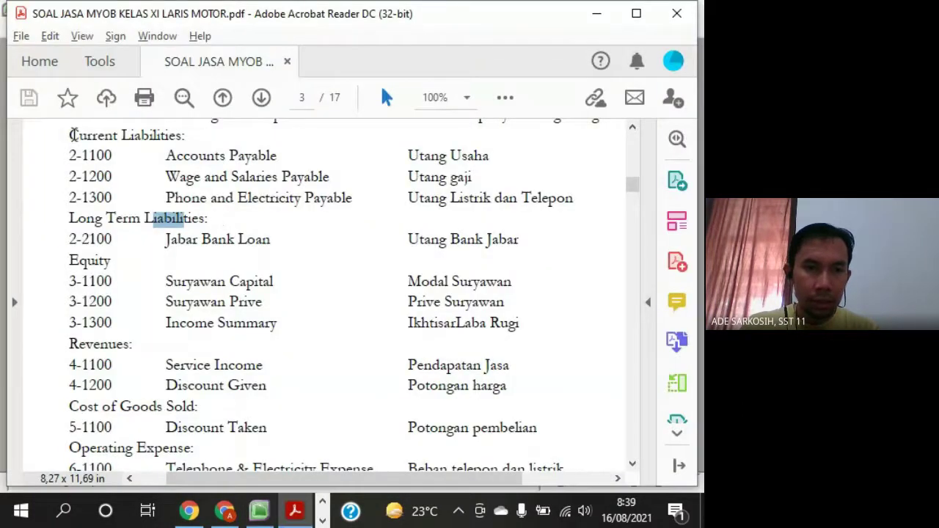
pyautogui.moveTo(74, 135); pyautogui.dragTo(183, 135)
pyautogui.hotkey('alt', 'Tab')
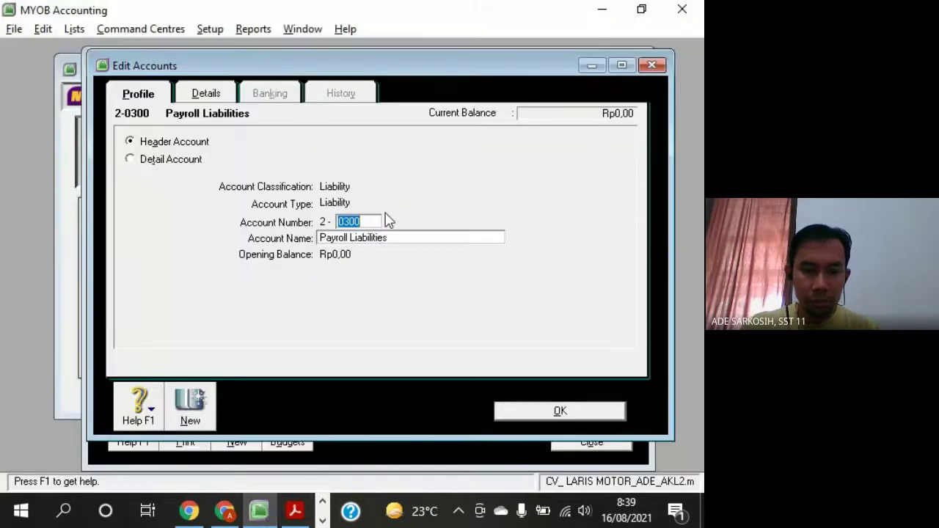
pyautogui.write('10')
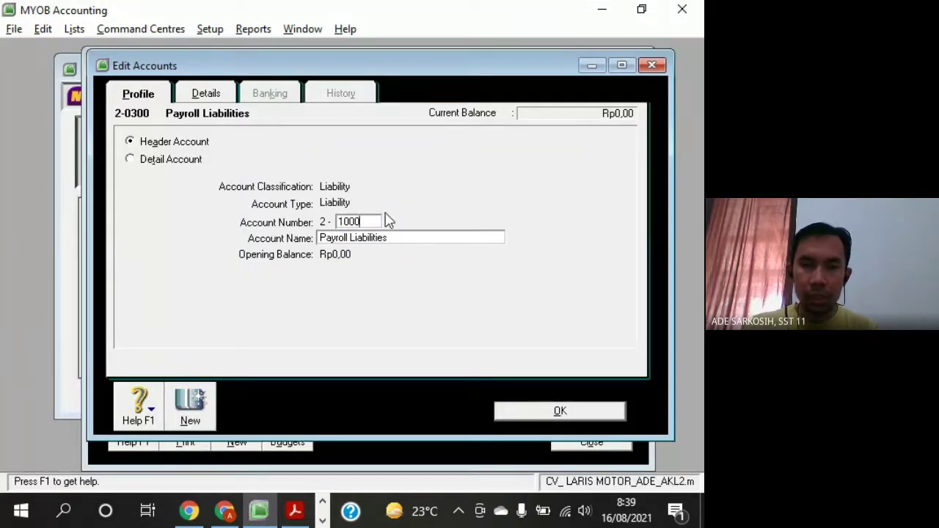
pyautogui.press('Tab')
pyautogui.hotkey('alt', 'Tab')
pyautogui.hotkey('alt', 'Tab')
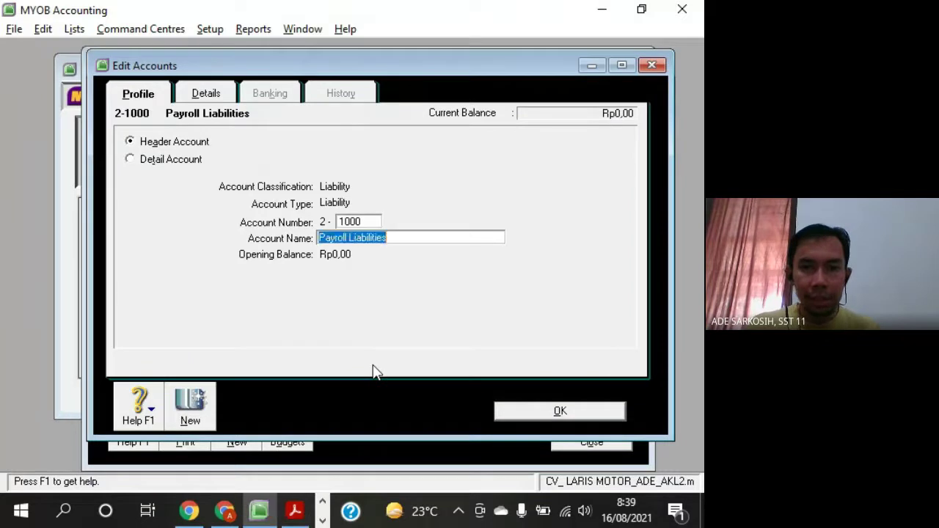
pyautogui.hotkey('ctrl', 'Left')
pyautogui.hotkey('ctrl', 'shift', 'Left')
pyautogui.write('Current')
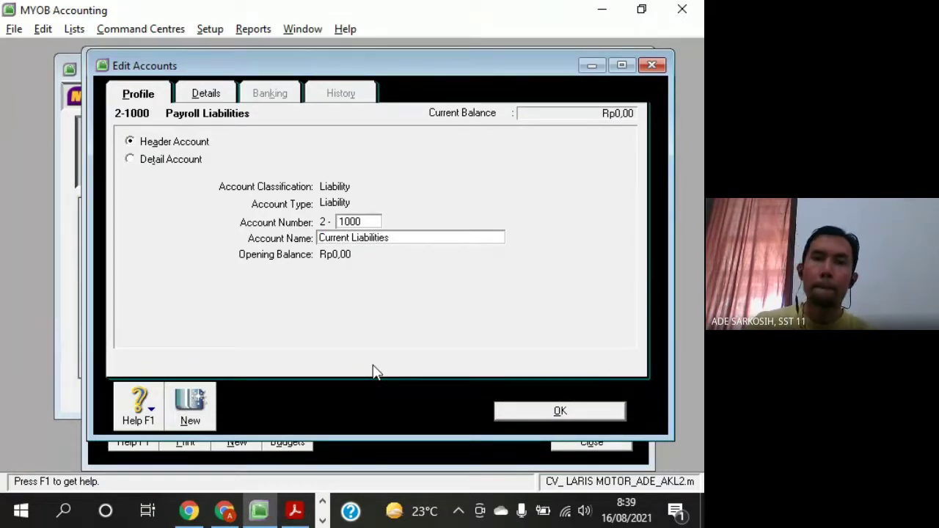
pyautogui.click(555, 412)
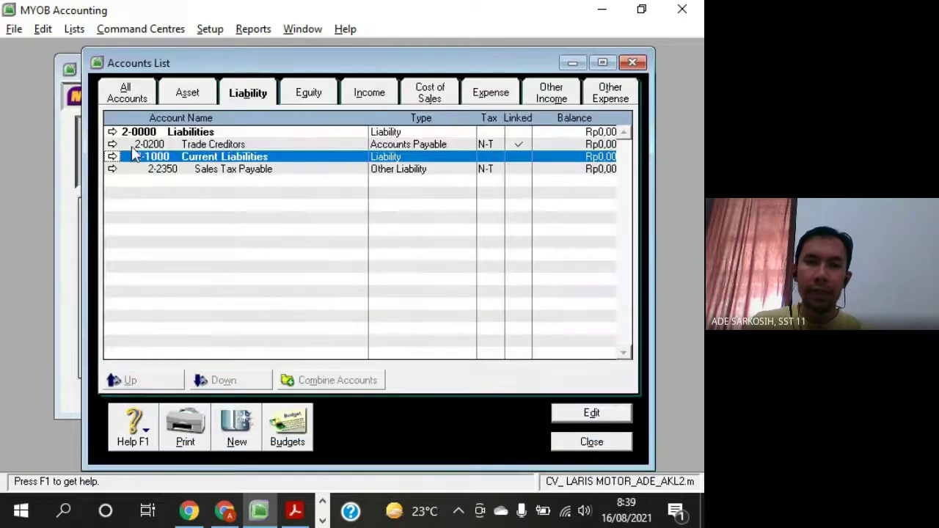
# Select the Trade Creditors account and look up the number and name of Utang Usaha in the exercise PDF
pyautogui.click(197, 145)
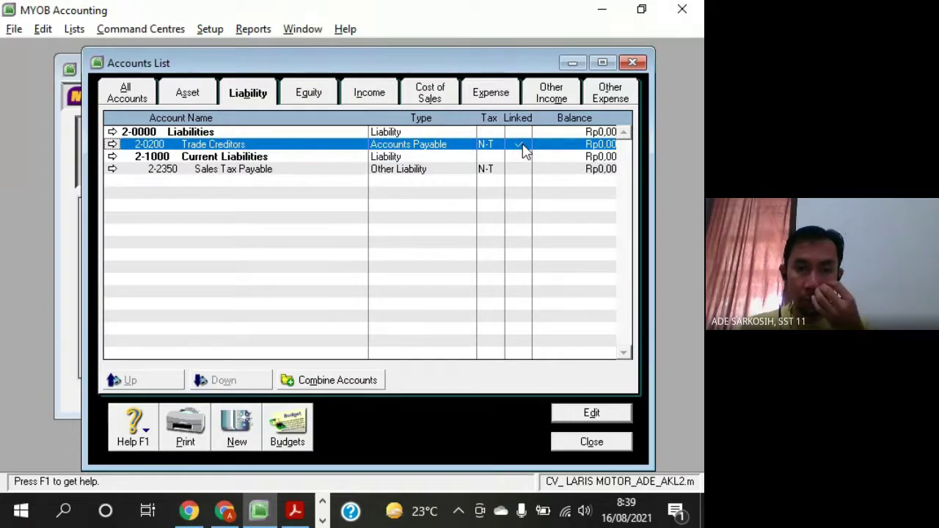
pyautogui.hotkey('alt', 'Tab')
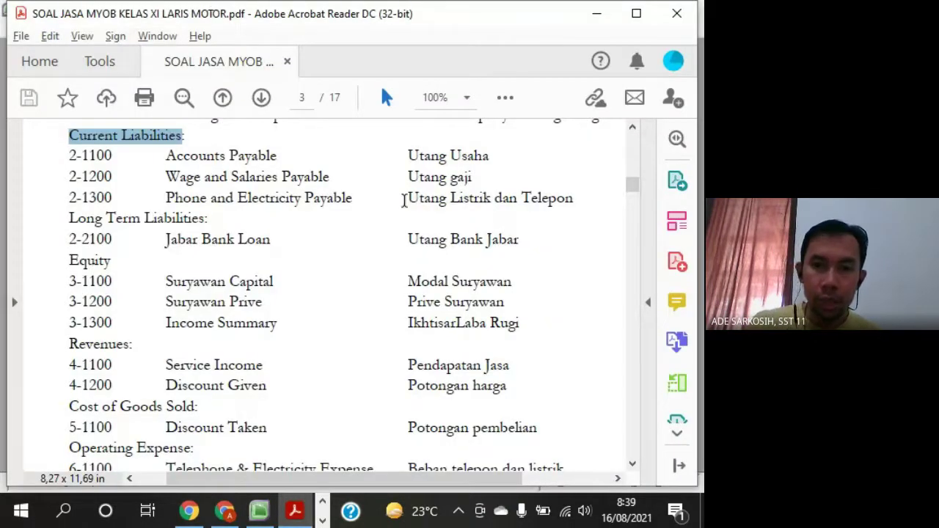
pyautogui.moveTo(405, 155); pyautogui.dragTo(490, 156)
pyautogui.moveTo(278, 156); pyautogui.dragTo(164, 156)
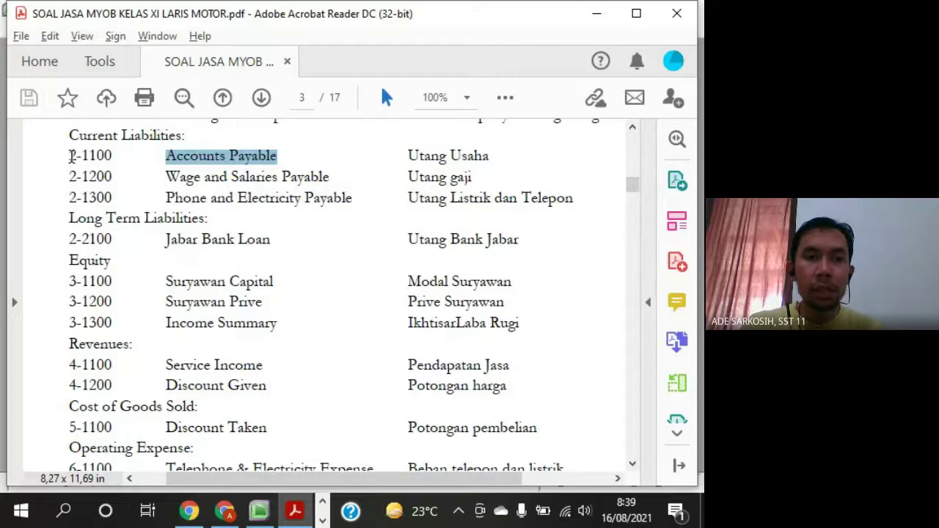
pyautogui.moveTo(70, 157); pyautogui.dragTo(266, 153)
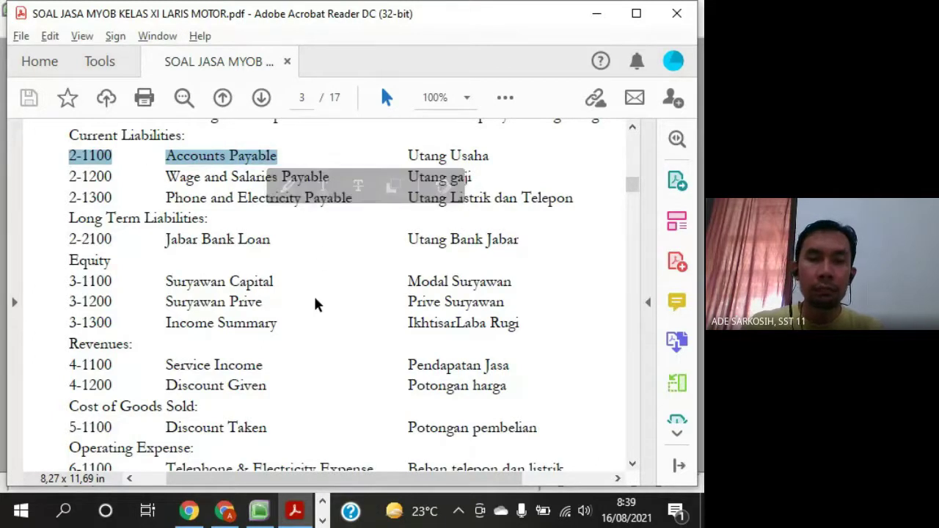
# Switch to MYOB Accounting, set the Trade Creditors account's number to 2-1100, rename it Accounts Payable and save it
pyautogui.hotkey('alt', 'Tab')
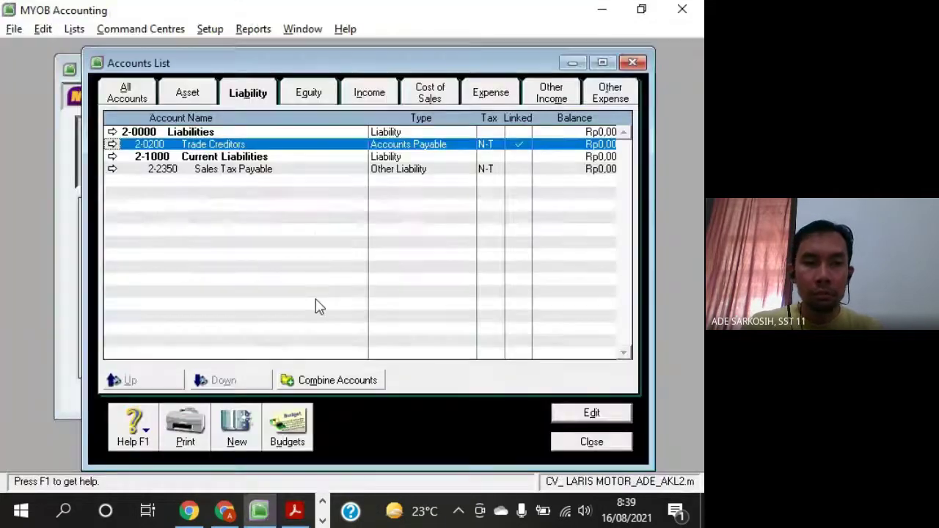
pyautogui.click(114, 144)
pyautogui.hotkey('alt', 'Tab')
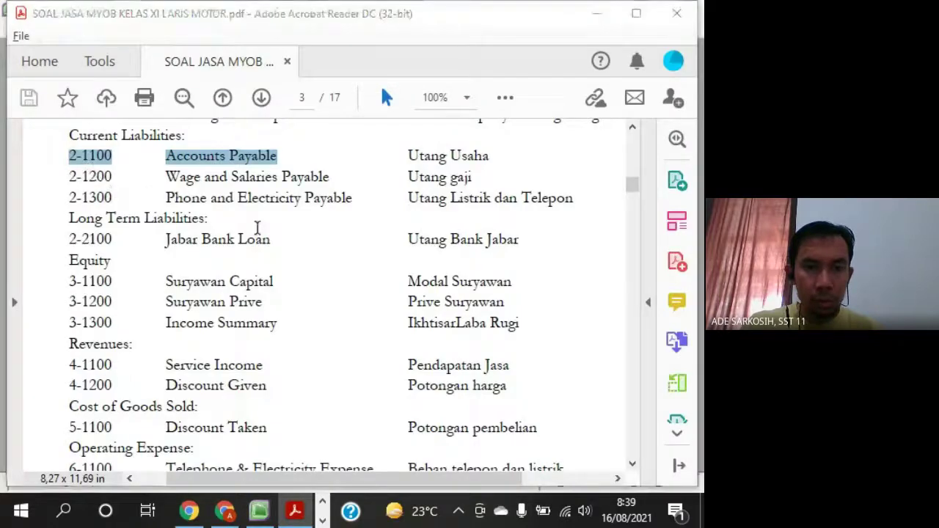
pyautogui.hotkey('alt', 'Tab')
pyautogui.write('1100')
pyautogui.press('Tab')
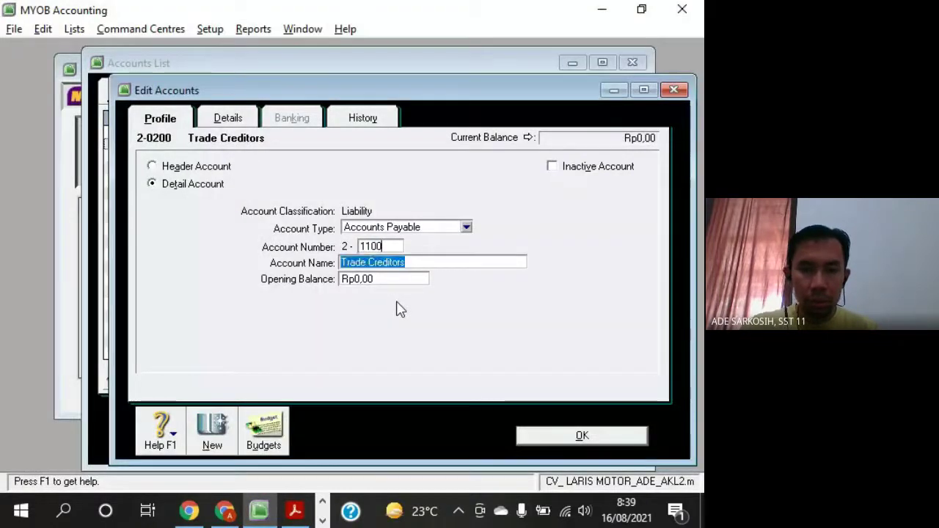
pyautogui.write('Accounts')
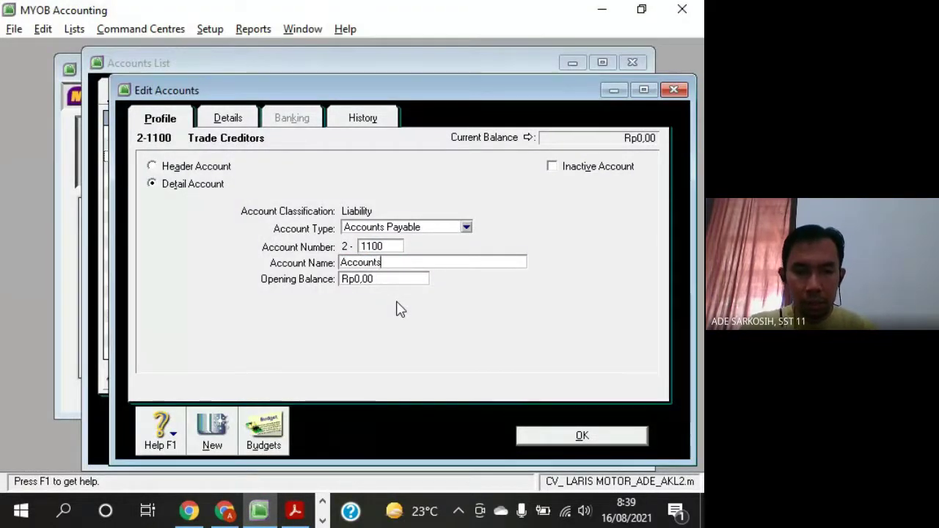
pyautogui.write(' Payable')
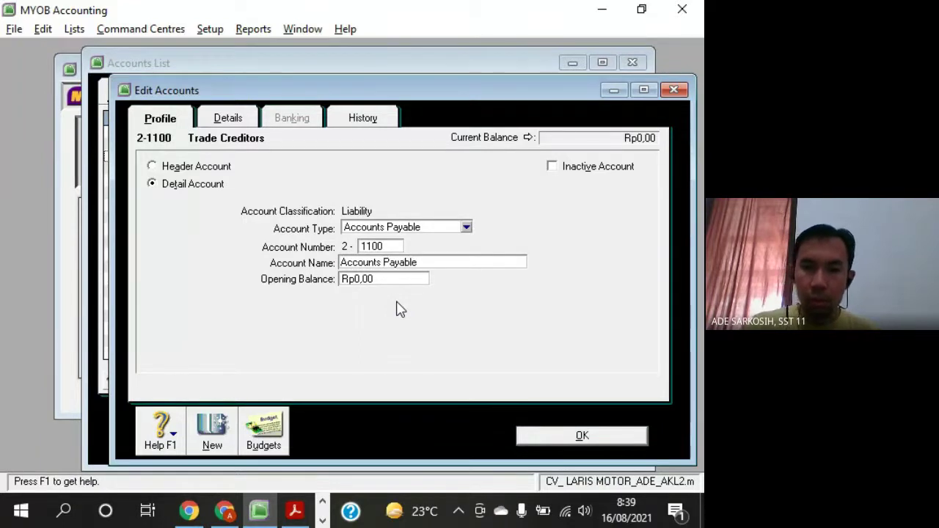
pyautogui.click(564, 441)
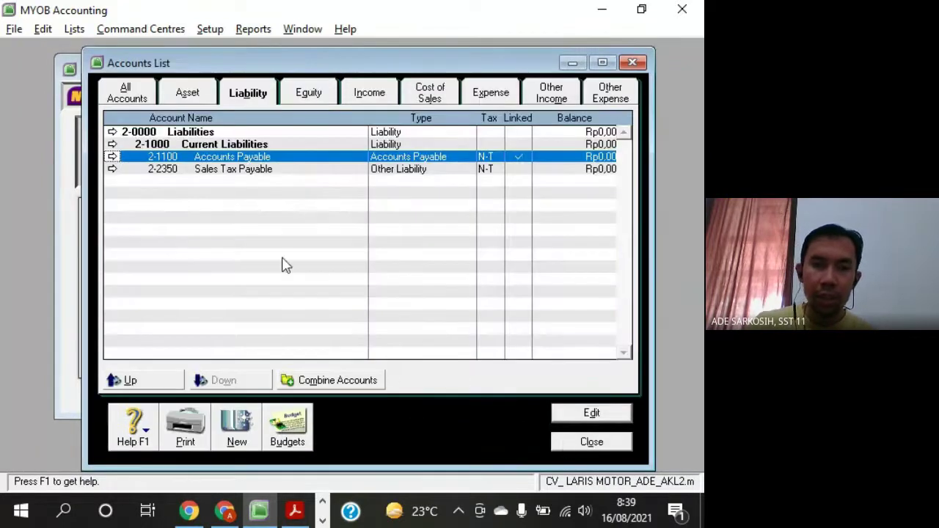
# Select the Sales Tax Payable account, then switch to the exercise PDF and copy the account name Wage and Salaries Payable
pyautogui.click(248, 146)
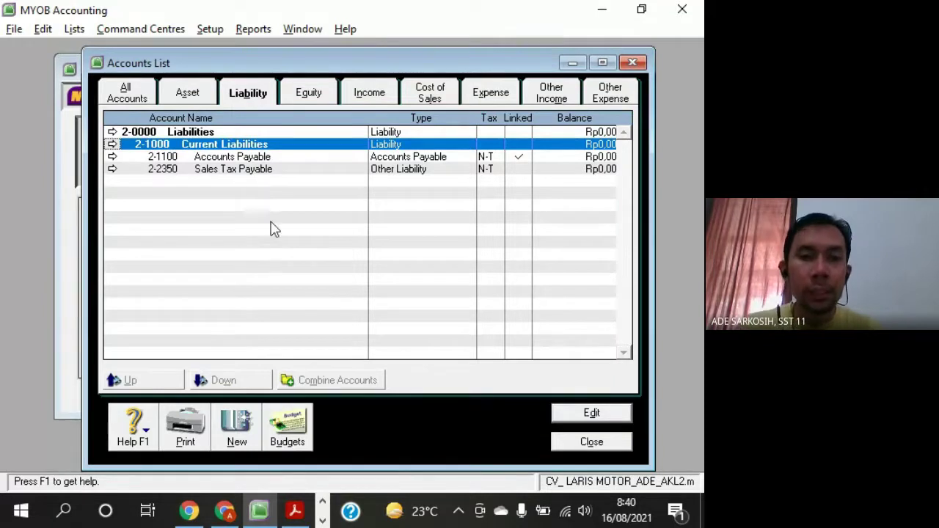
pyautogui.hotkey('alt', 'Tab')
pyautogui.hotkey('alt', 'Tab')
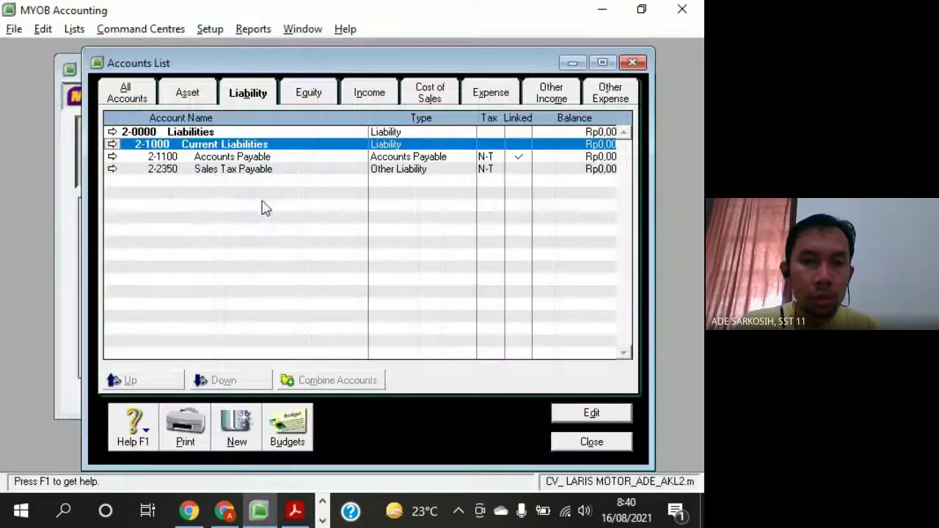
pyautogui.click(208, 171)
pyautogui.hotkey('alt', 'Tab')
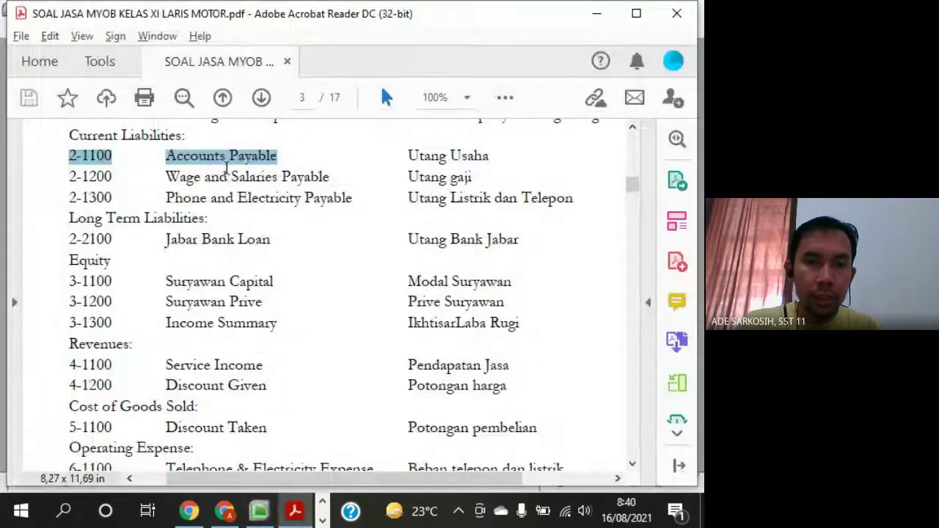
pyautogui.moveTo(166, 178); pyautogui.dragTo(338, 180)
pyautogui.hotkey('ctrl', 'c')
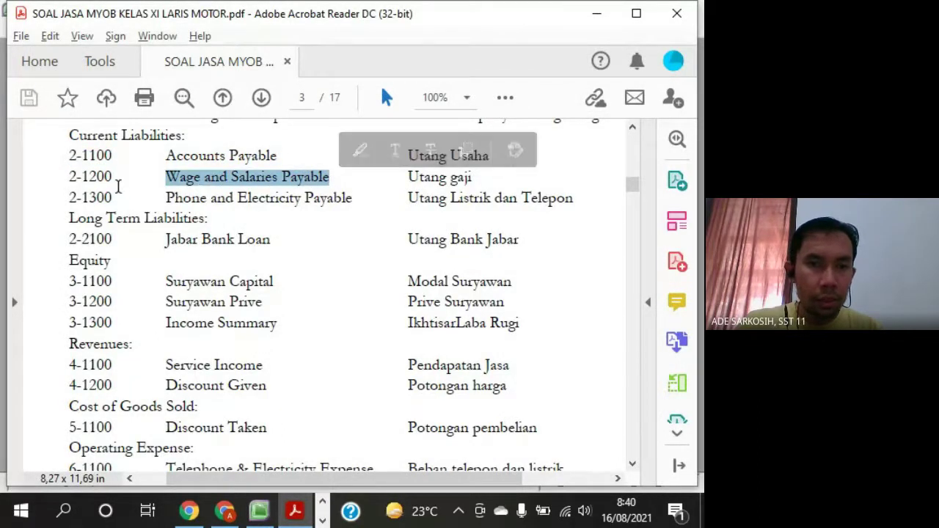
# Back in MYOB Accounting, open Sales Tax Payable for editing, set its type to Other Current Liability and check the replacement number in the PDF
pyautogui.hotkey('alt', 'Tab')
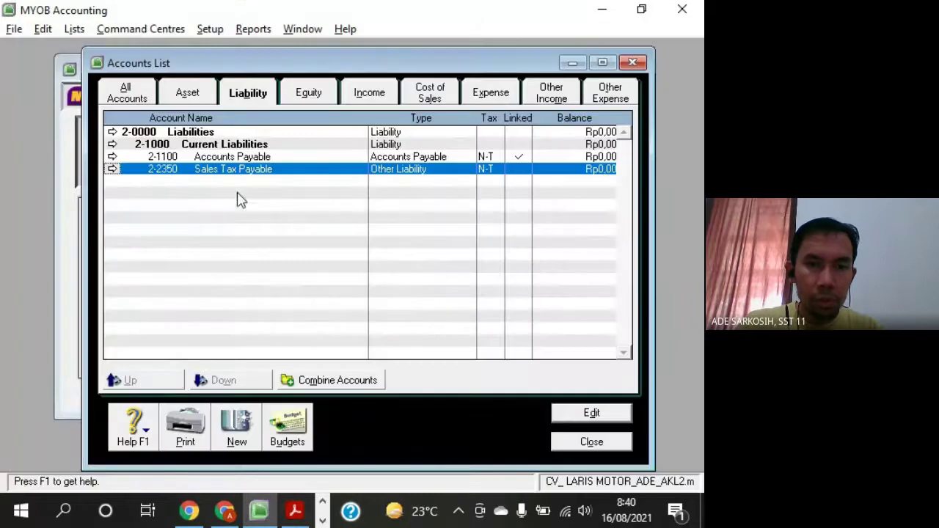
pyautogui.click(112, 169)
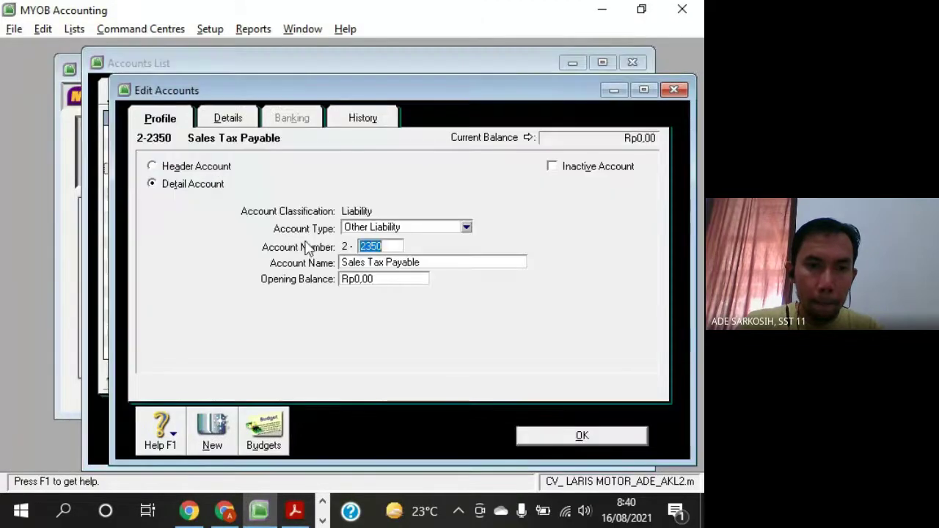
pyautogui.click(383, 227)
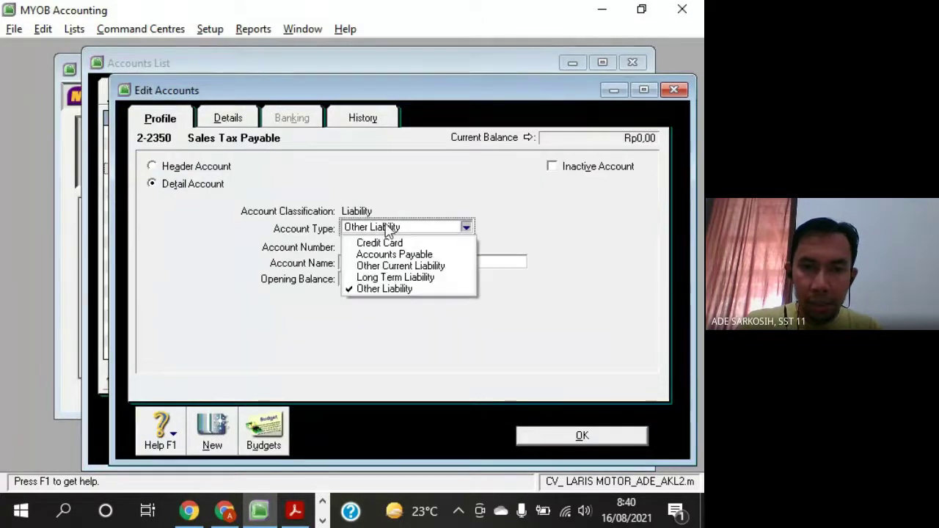
pyautogui.click(400, 265)
pyautogui.moveTo(242, 93); pyautogui.dragTo(289, 46)
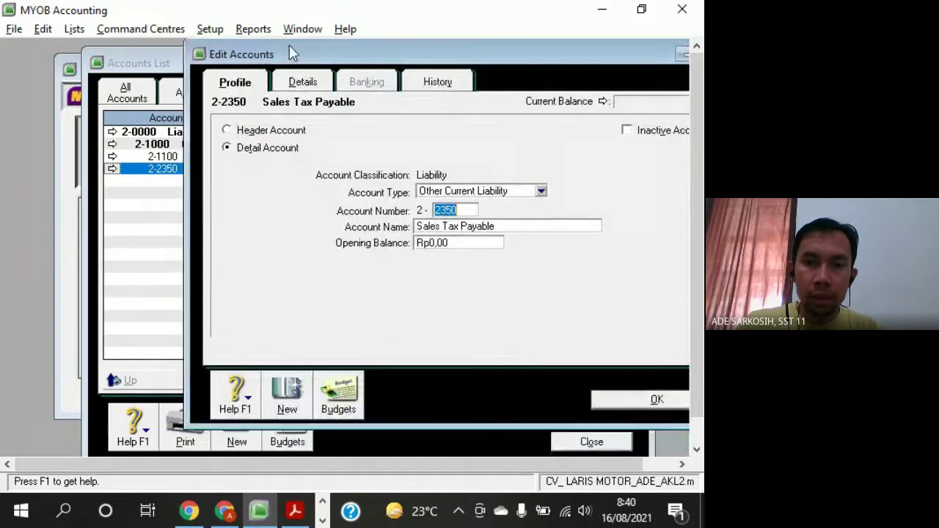
pyautogui.hotkey('alt', 'Tab')
pyautogui.hotkey('alt', 'Tab')
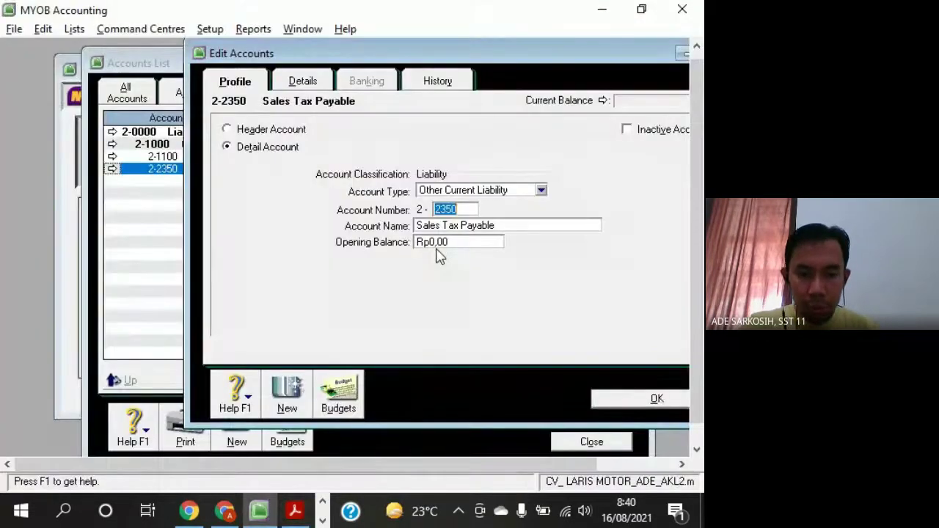
# Set the open account's number to 2-1200, replace its name with Wage and Salaries Payable and move the edit window clear of the account list
pyautogui.write('1200')
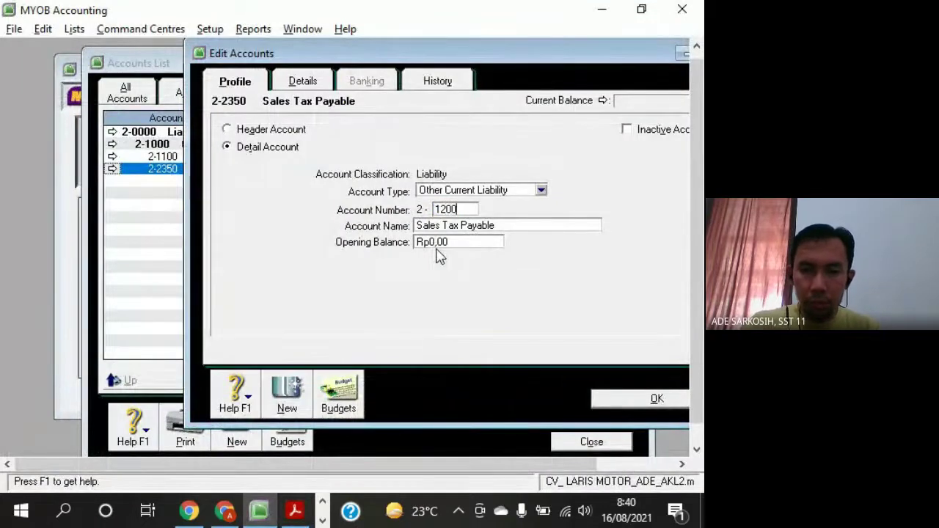
pyautogui.press('Tab')
pyautogui.hotkey('alt', 'Tab')
pyautogui.hotkey('alt', 'Tab')
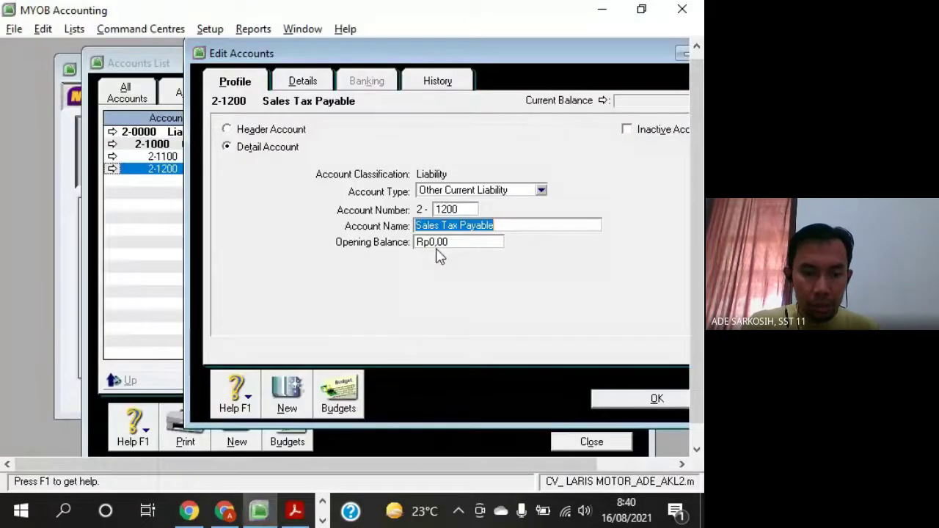
pyautogui.hotkey('alt', 'Tab')
pyautogui.hotkey('alt', 'Tab')
pyautogui.hotkey('ctrl', 'v')
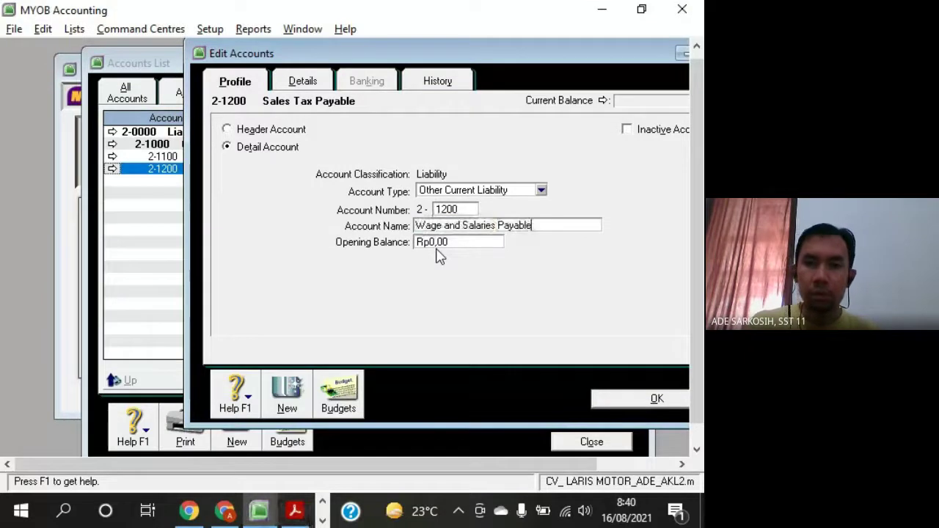
pyautogui.moveTo(247, 62); pyautogui.dragTo(452, 68)
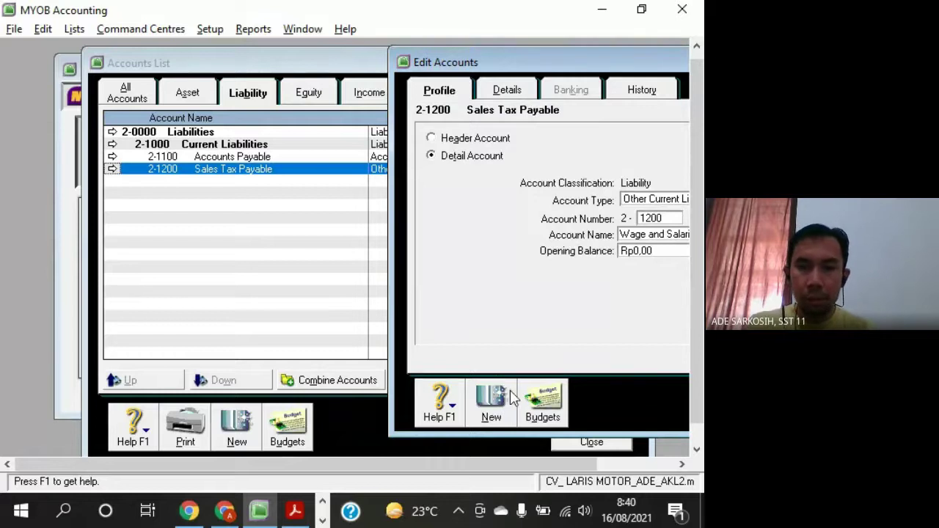
# Copy the account name Phone and Electricity Payable from the exercise PDF and return to MYOB Accounting
pyautogui.hotkey('alt', 'Tab')
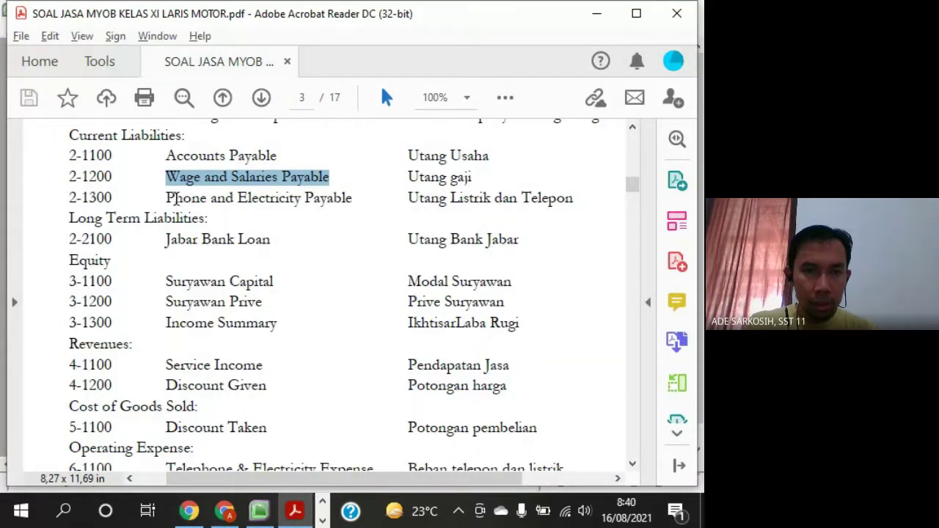
pyautogui.moveTo(166, 198); pyautogui.dragTo(358, 198)
pyautogui.hotkey('alt', 'Tab')
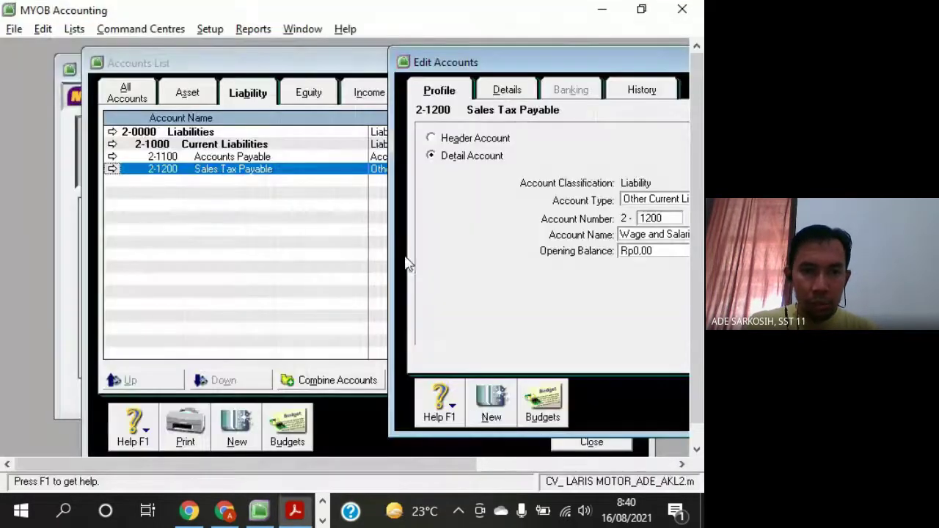
# Create a new Other Current Liability detail account numbered 2-1300 and named Phone and Electricity Payable
pyautogui.click(490, 408)
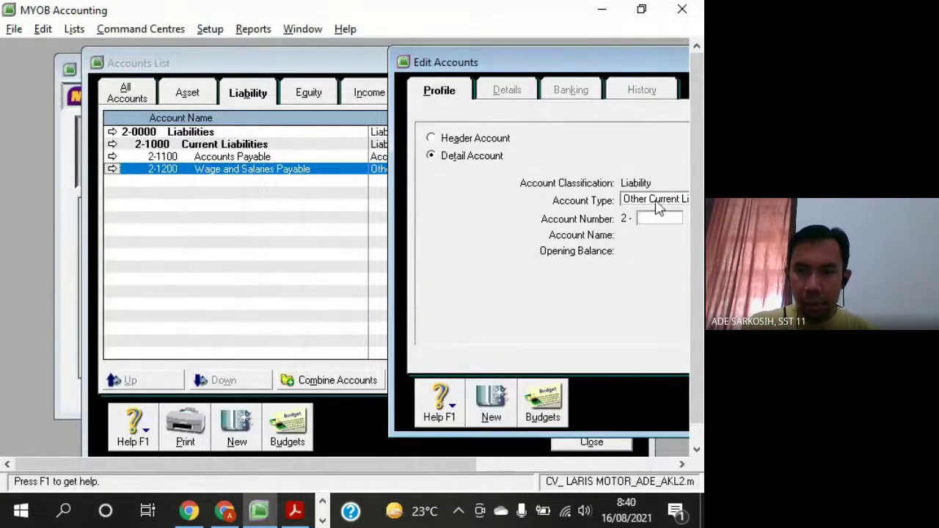
pyautogui.write('13')
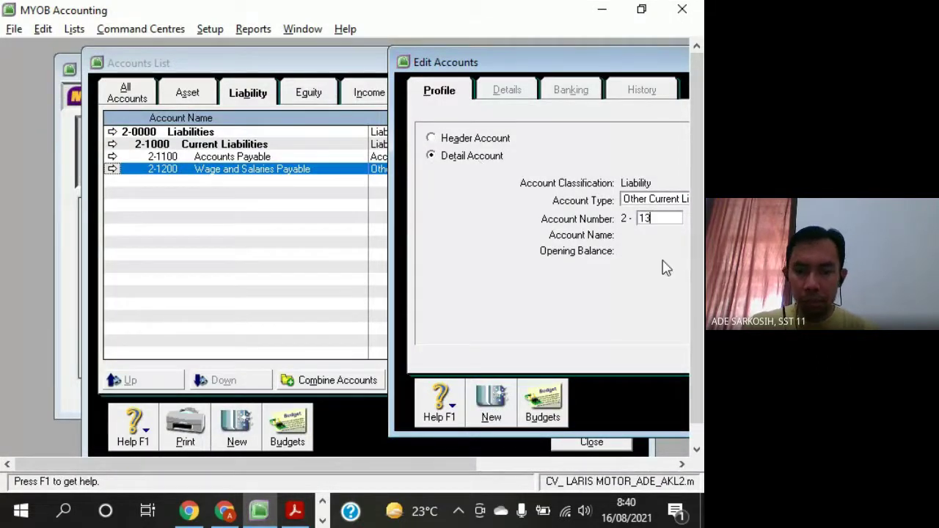
pyautogui.write('00')
pyautogui.press('Tab')
pyautogui.hotkey('alt', 'Tab')
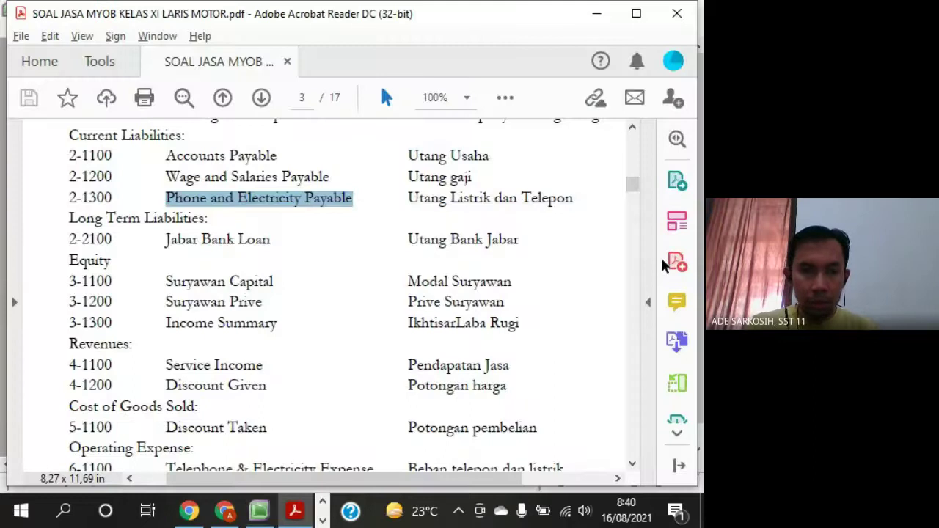
pyautogui.hotkey('alt', 'Tab')
pyautogui.hotkey('ctrl', 'v')
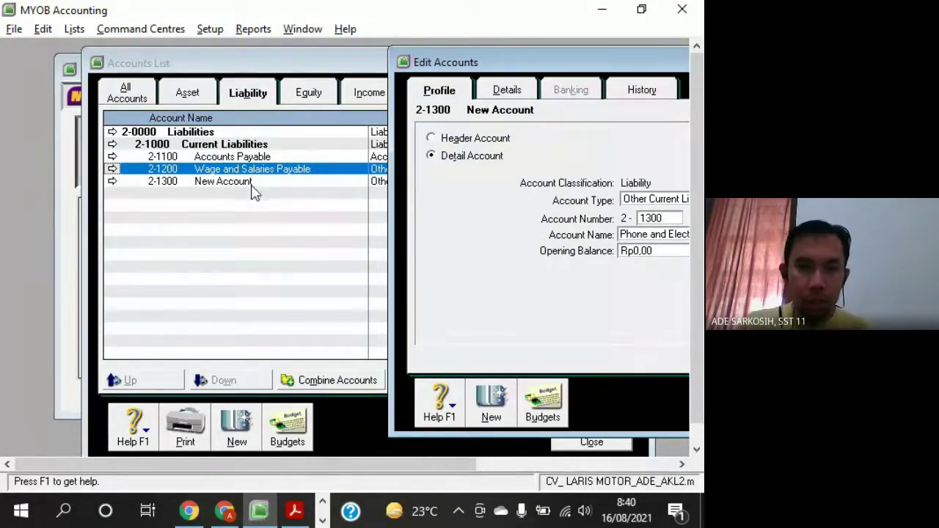
pyautogui.press('Tab')
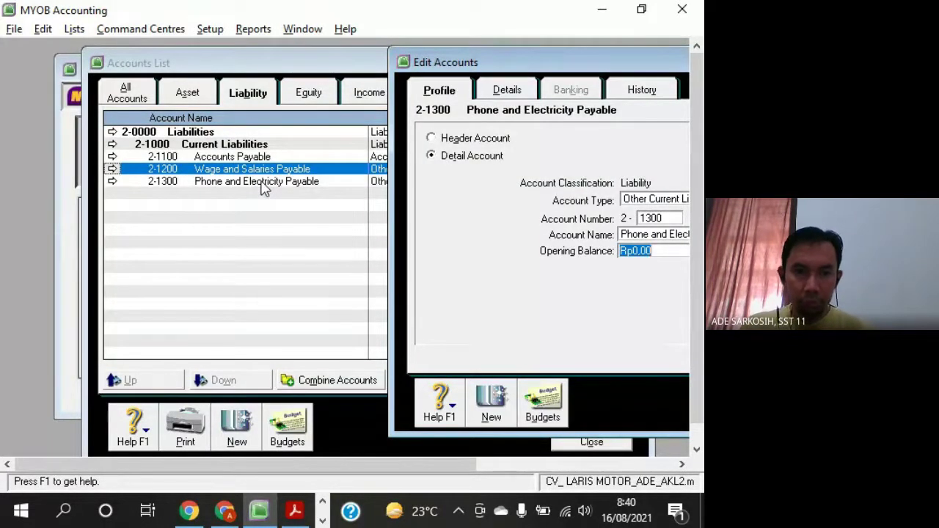
# Check the Long Term Liabilities section in the exercise PDF and create a liability header account numbered 2-2000 in MYOB Accounting
pyautogui.hotkey('alt', 'Tab')
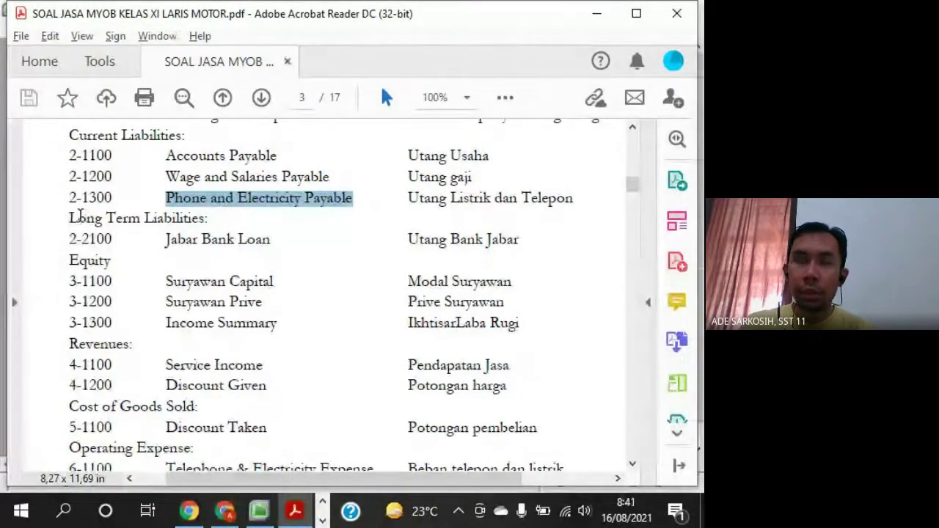
pyautogui.moveTo(70, 219); pyautogui.dragTo(210, 220)
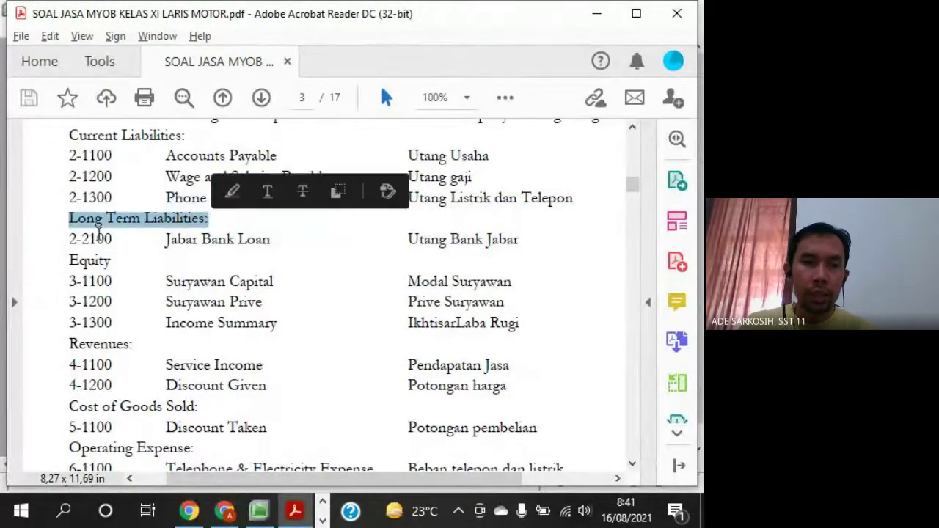
pyautogui.moveTo(67, 242); pyautogui.dragTo(270, 242)
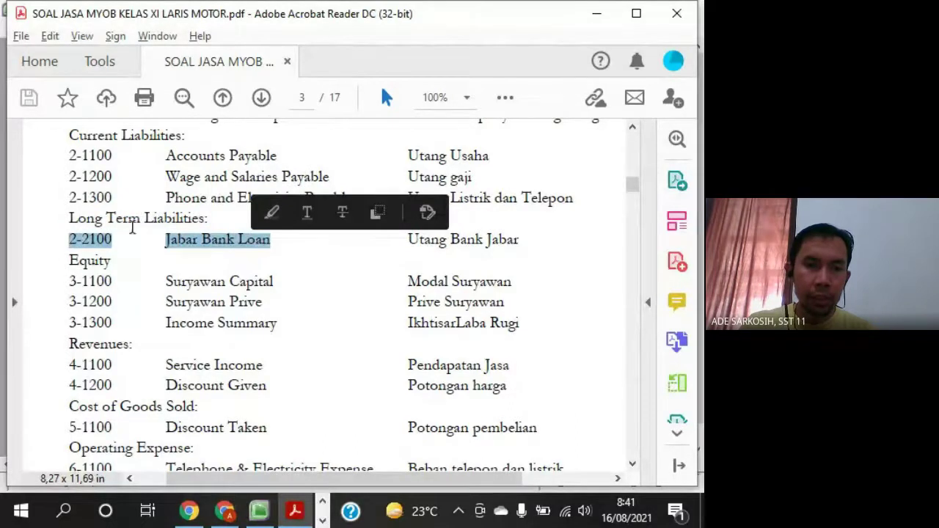
pyautogui.moveTo(69, 218); pyautogui.dragTo(140, 220)
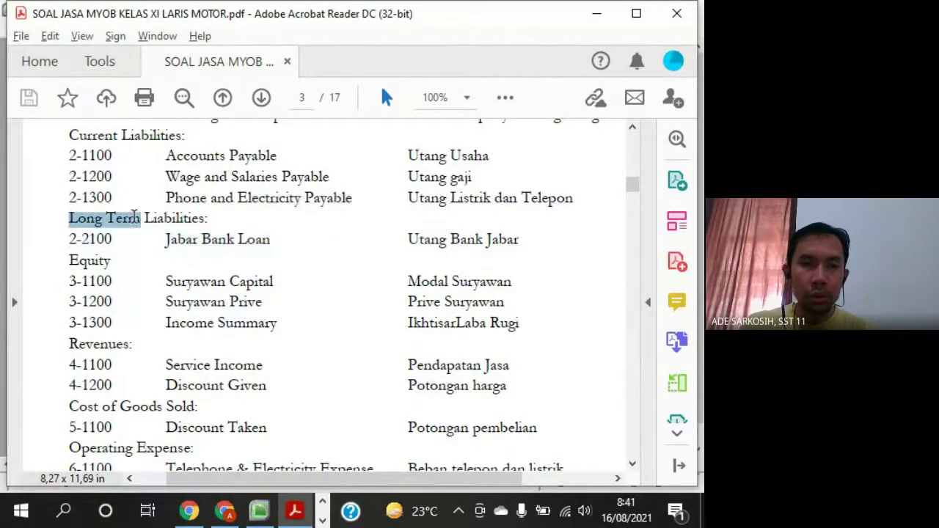
pyautogui.hotkey('alt', 'Tab')
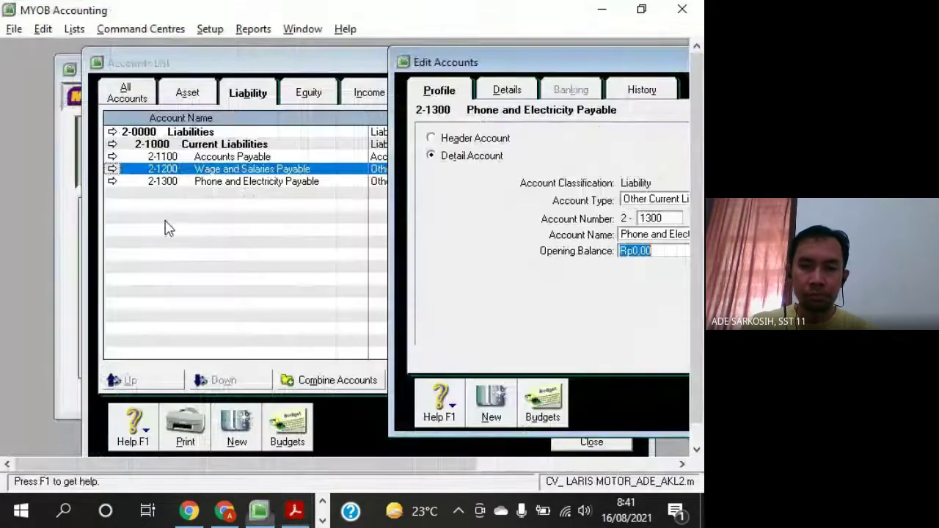
pyautogui.click(501, 403)
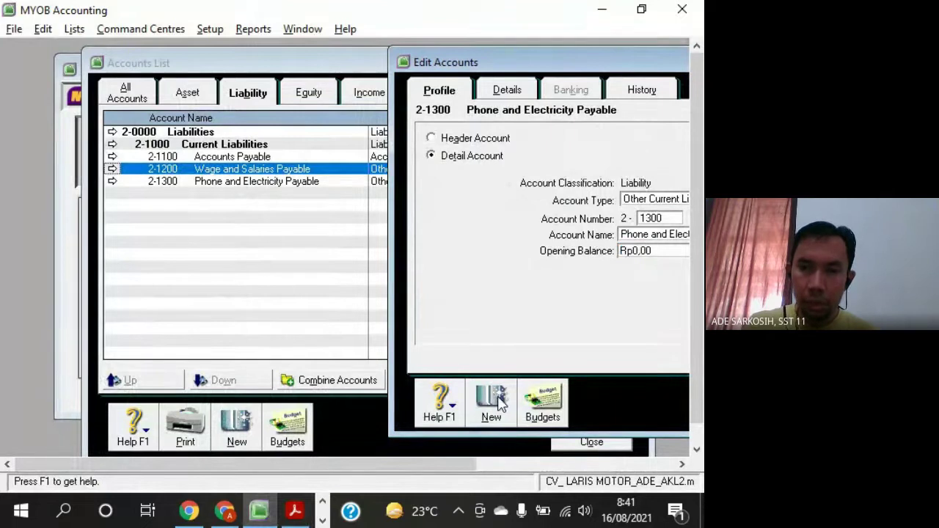
pyautogui.click(432, 139)
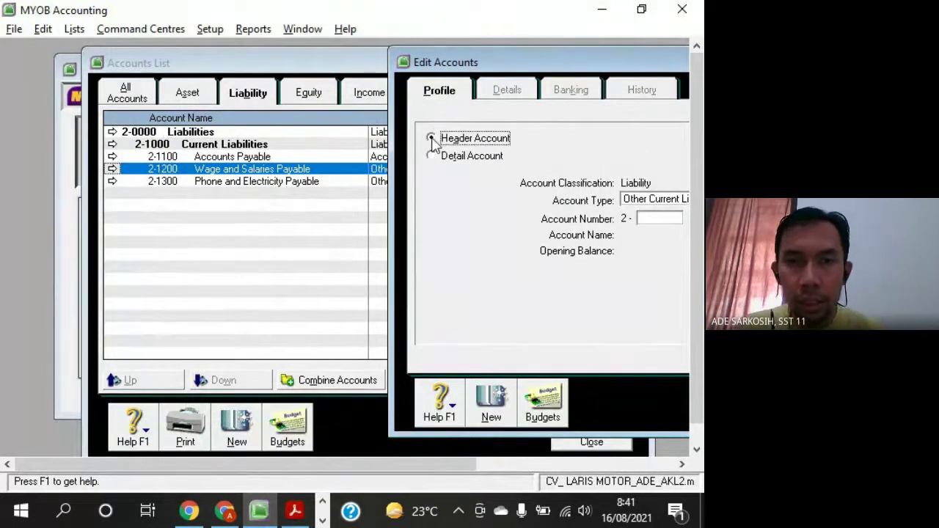
pyautogui.click(663, 220)
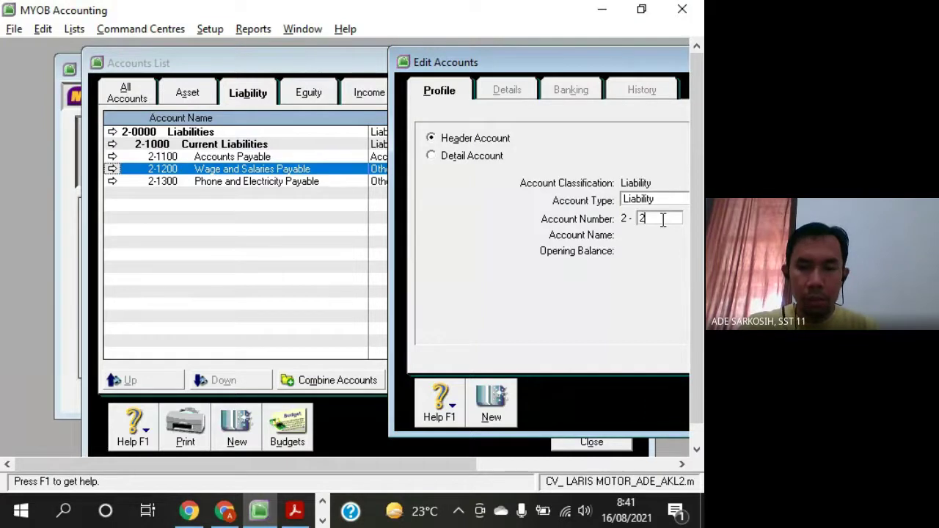
pyautogui.write('000')
pyautogui.press('Tab')
# Copy the heading Long Term Liabilities from the exercise PDF and use it as the new header account's name in MYOB Accounting
pyautogui.hotkey('alt', 'Tab')
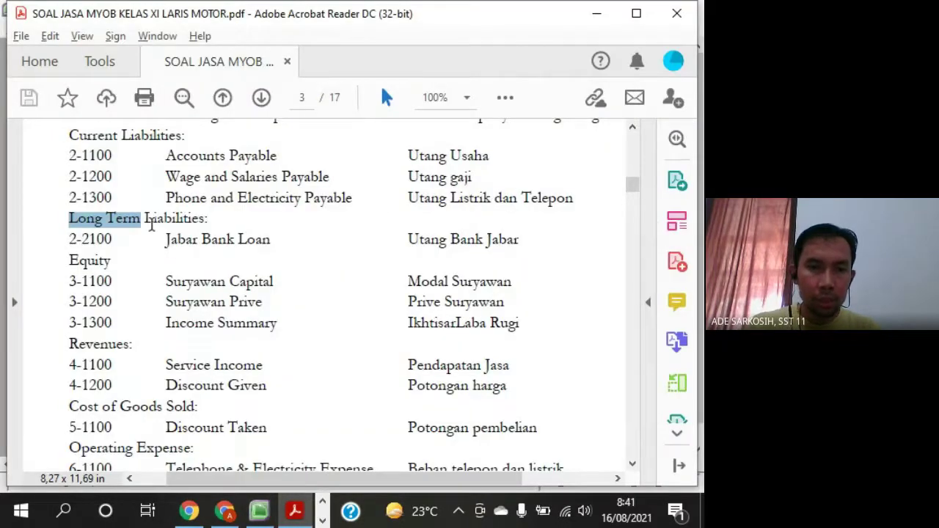
pyautogui.moveTo(68, 218); pyautogui.dragTo(209, 222)
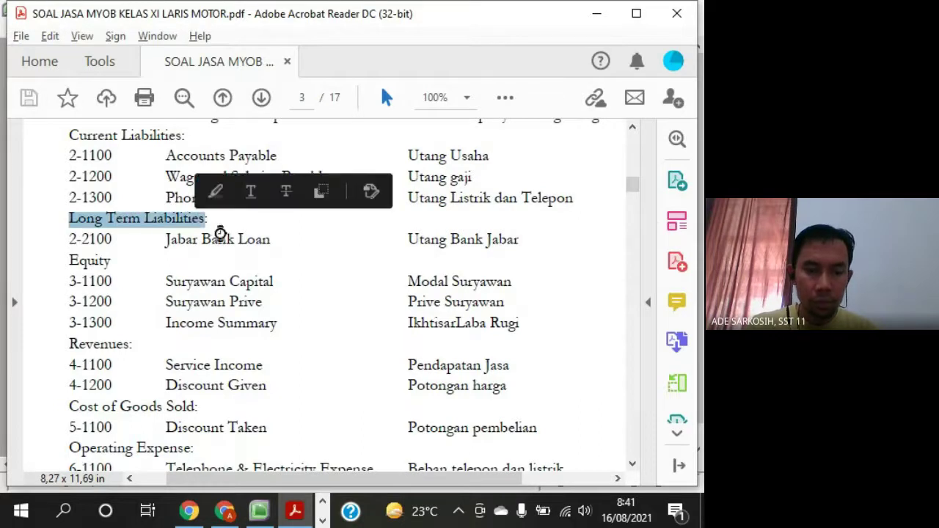
pyautogui.hotkey('ctrl', 'c')
pyautogui.hotkey('alt', 'Tab')
pyautogui.hotkey('ctrl', 'v')
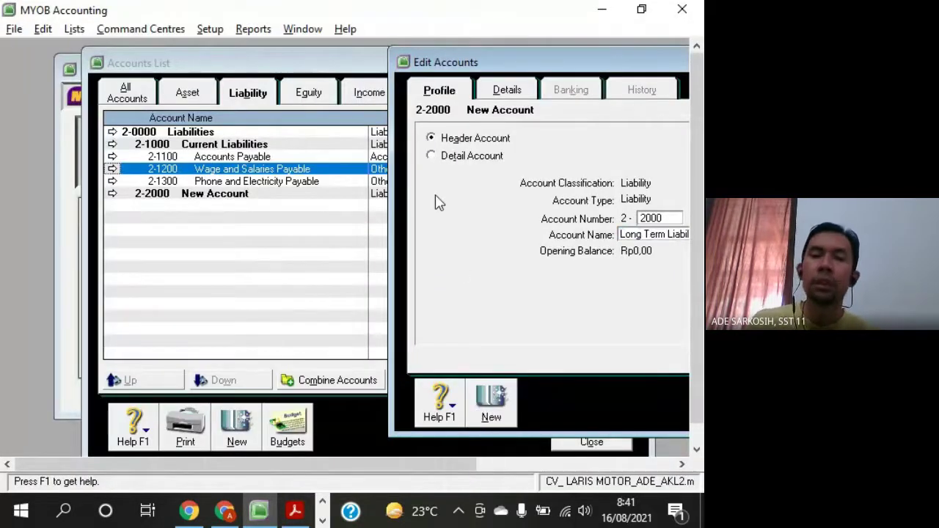
# Create a new detail account of type Long Term Liability with number 2-2100, checking its entry in the exercise PDF
pyautogui.click(506, 400)
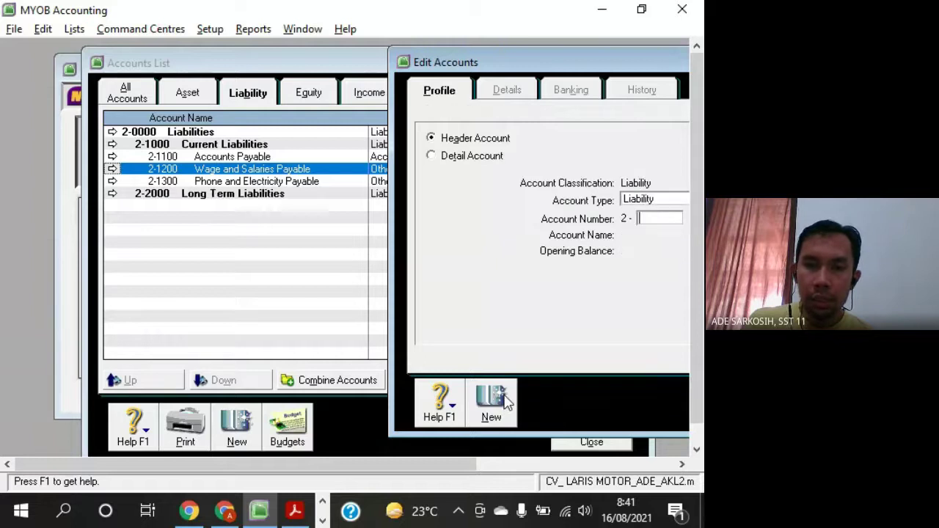
pyautogui.click(438, 161)
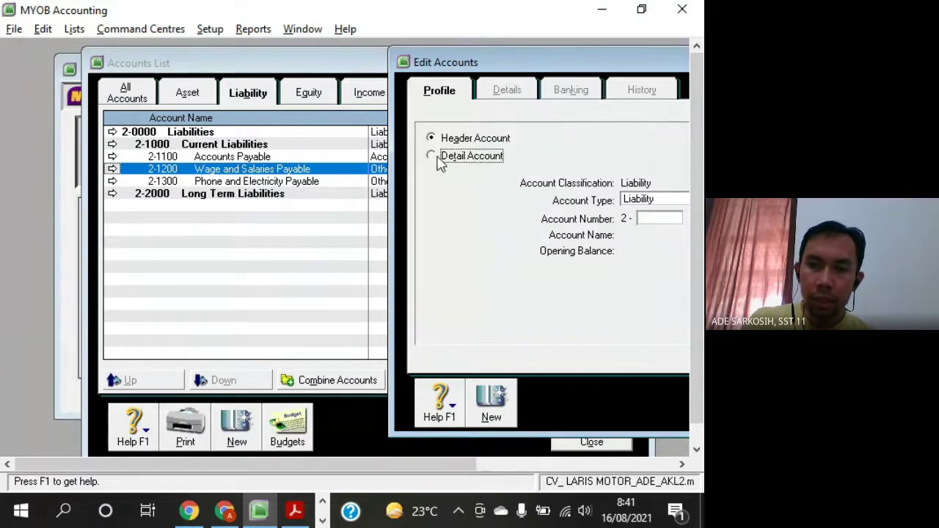
pyautogui.click(655, 208)
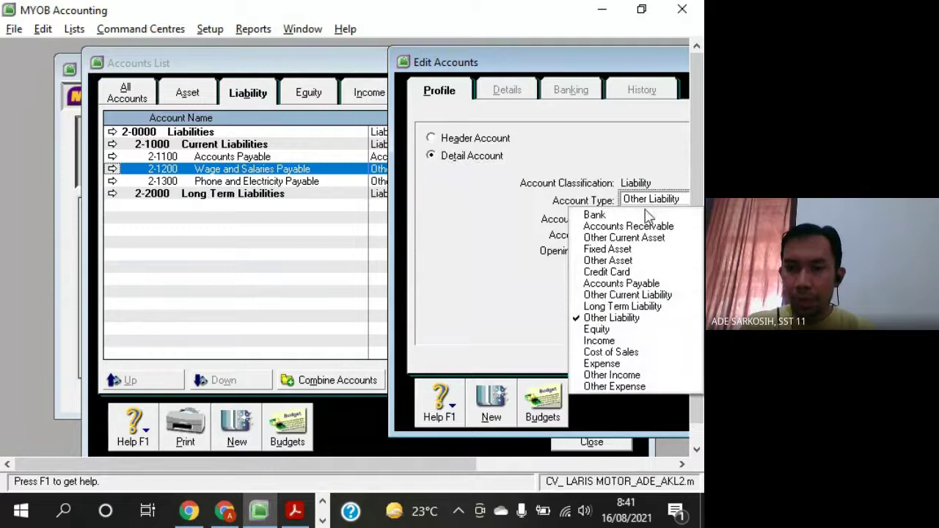
pyautogui.click(637, 307)
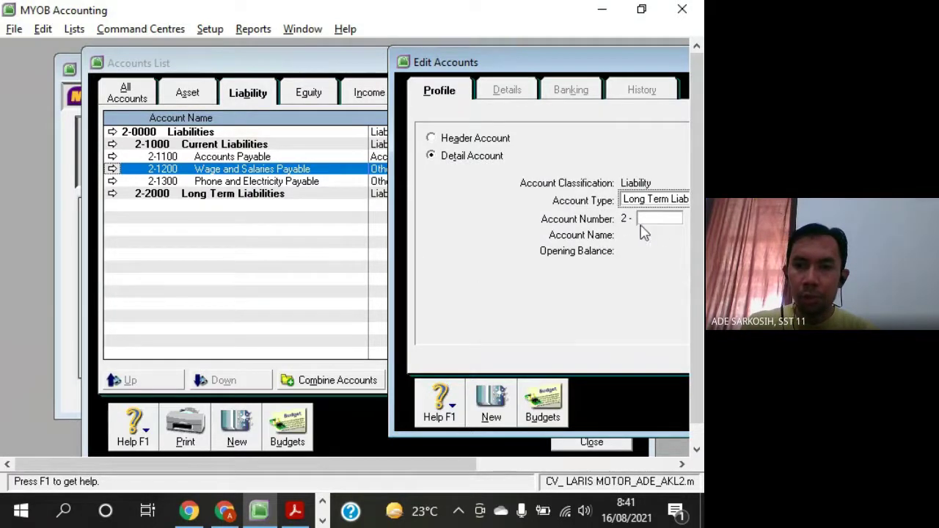
pyautogui.hotkey('alt', 'Tab')
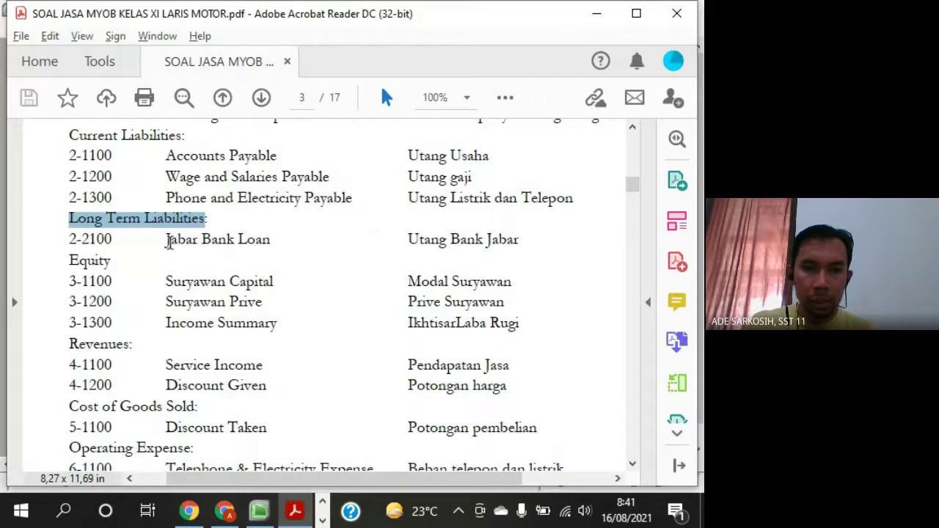
pyautogui.moveTo(168, 242); pyautogui.dragTo(306, 239)
pyautogui.hotkey('alt', 'Tab')
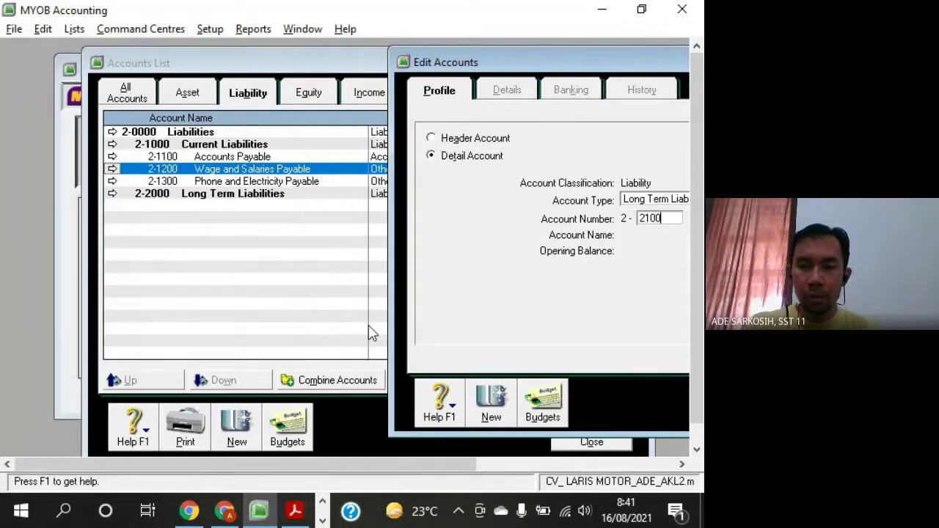
pyautogui.press('Tab')
# Name account 2-2100 Jabar Bank Loan with the text copied from the exercise PDF, and close its edit window in MYOB Accounting
pyautogui.hotkey('alt', 'Tab')
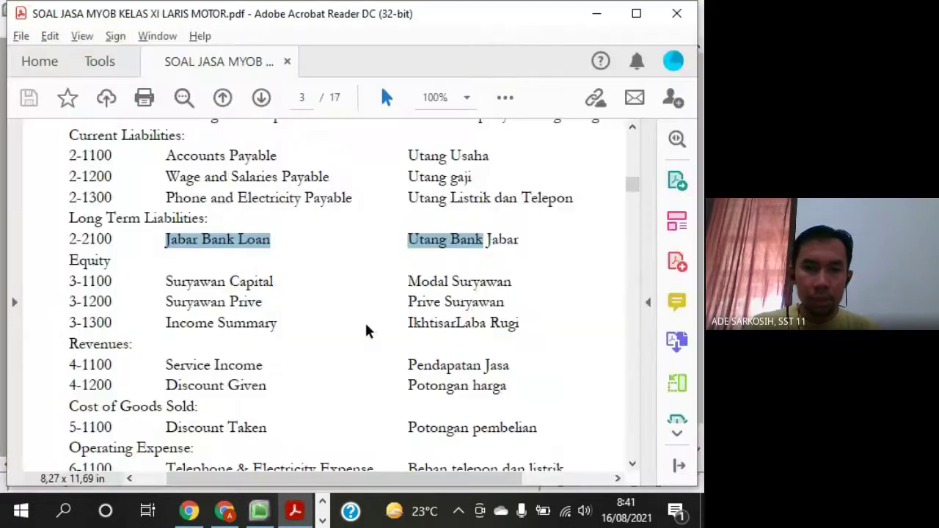
pyautogui.click(203, 281)
pyautogui.moveTo(166, 242); pyautogui.dragTo(270, 242)
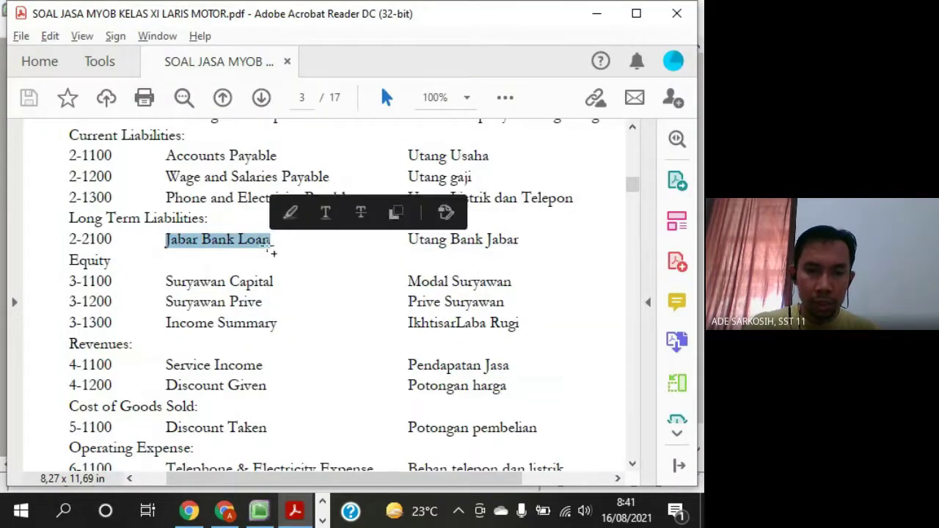
pyautogui.hotkey('ctrl', 'c')
pyautogui.hotkey('alt', 'Tab')
pyautogui.hotkey('ctrl', 'v')
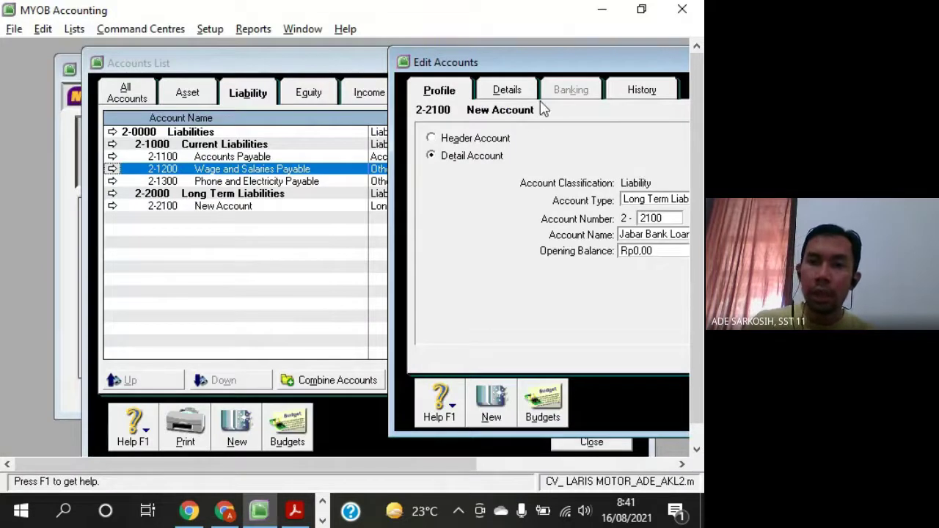
pyautogui.moveTo(546, 70); pyautogui.dragTo(405, 87)
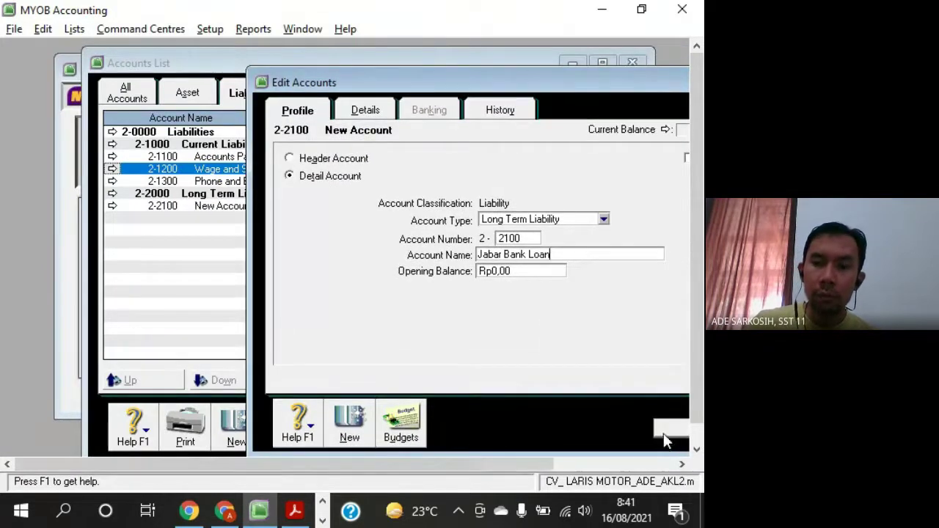
pyautogui.click(668, 436)
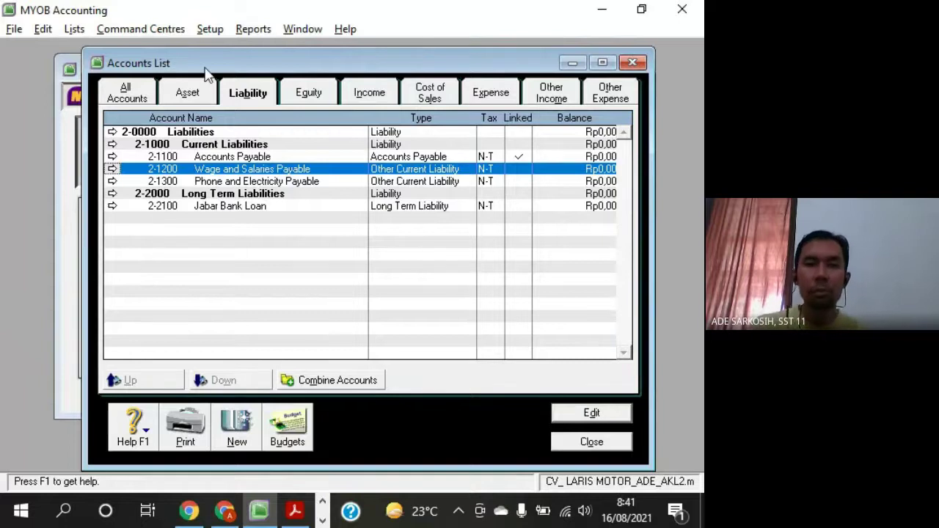
# Review the Current Liabilities and Long Term Liabilities headers and the detail accounts grouped under each one
pyautogui.click(215, 145)
pyautogui.click(220, 193)
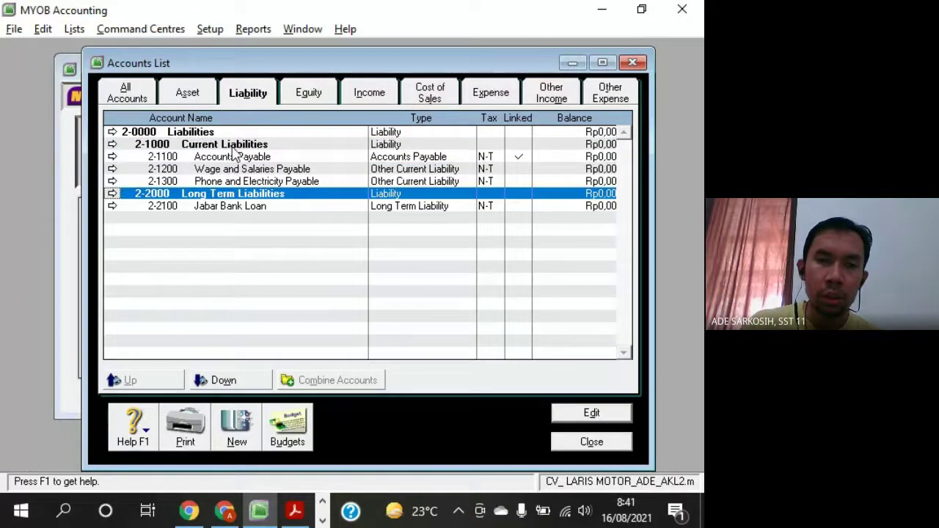
pyautogui.click(231, 147)
pyautogui.click(240, 193)
pyautogui.click(243, 145)
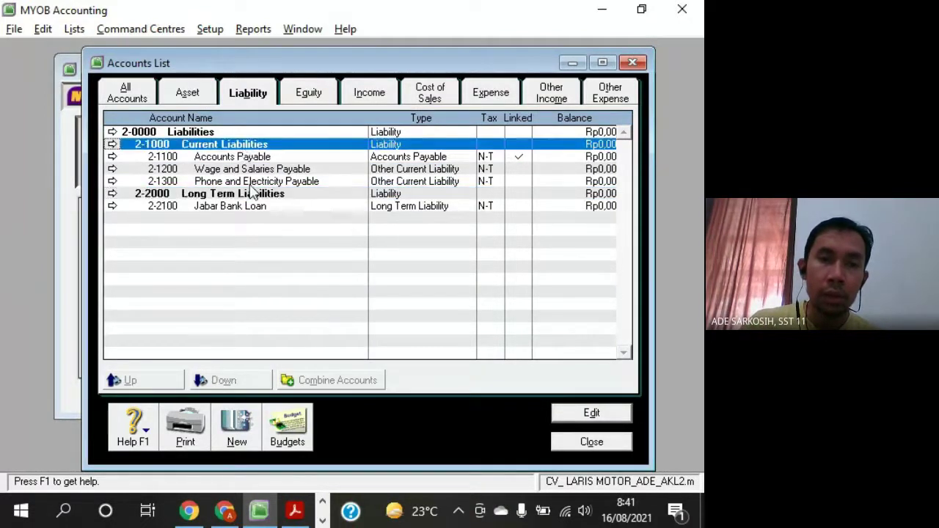
pyautogui.click(254, 195)
pyautogui.click(232, 147)
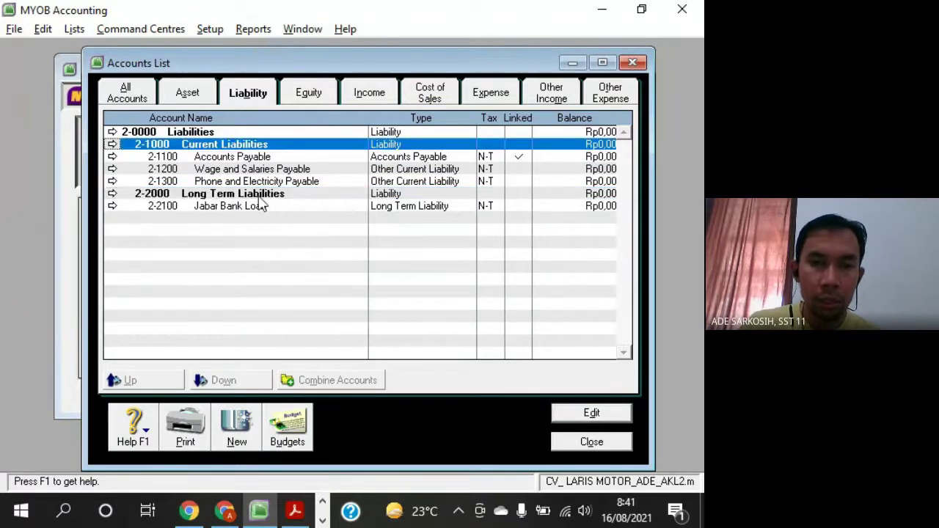
pyautogui.click(254, 195)
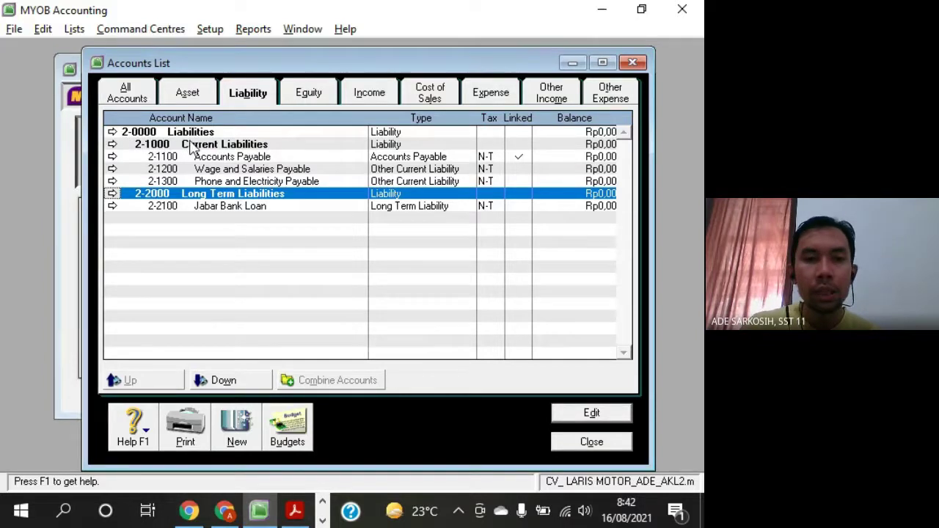
pyautogui.click(212, 158)
pyautogui.click(212, 170)
pyautogui.click(213, 182)
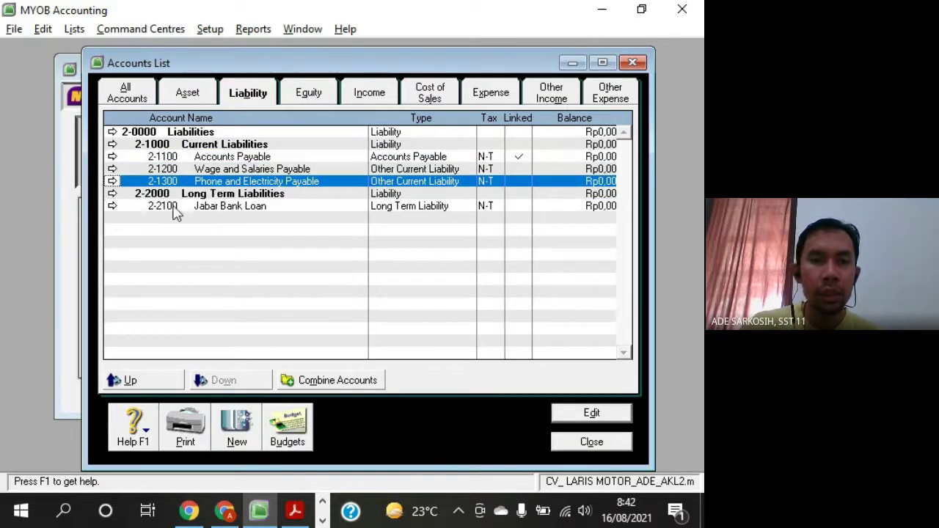
pyautogui.click(190, 195)
pyautogui.click(206, 207)
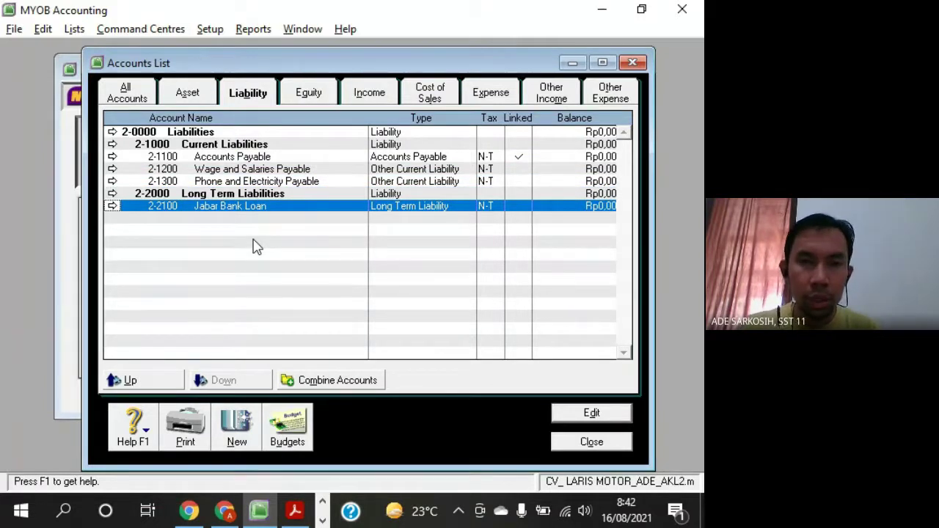
# Switch to the exercise PDF and examine the account numbers and names required in the Equity section
pyautogui.hotkey('alt', 'Tab')
pyautogui.scroll(-3, 272, 272)
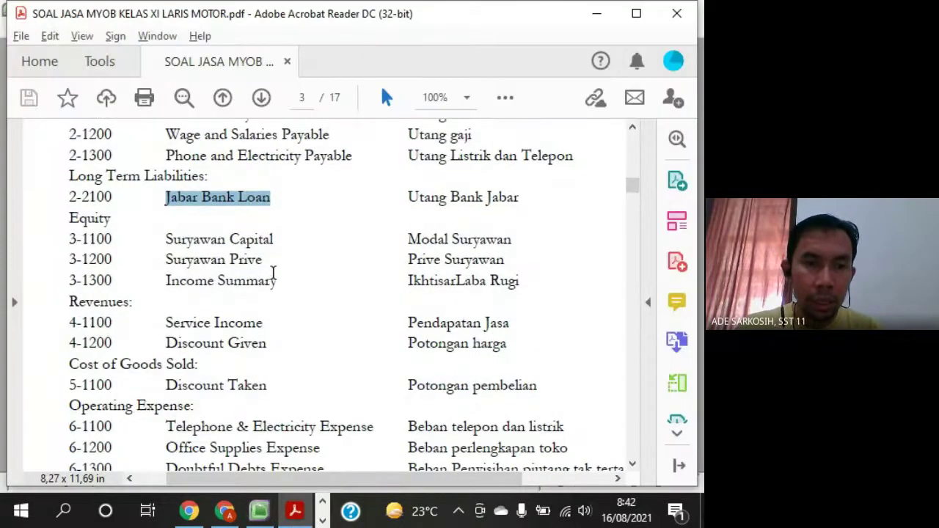
pyautogui.hotkey('alt', 'Tab')
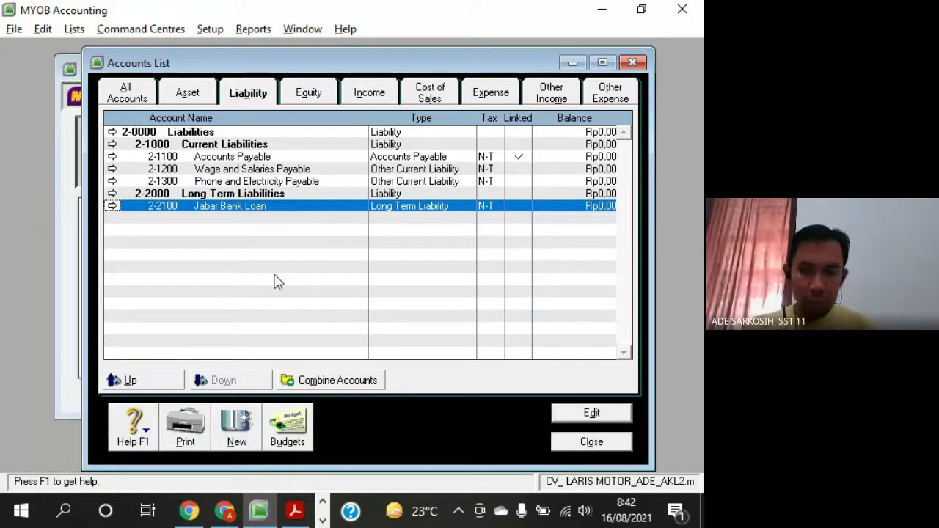
pyautogui.hotkey('alt', 'Tab')
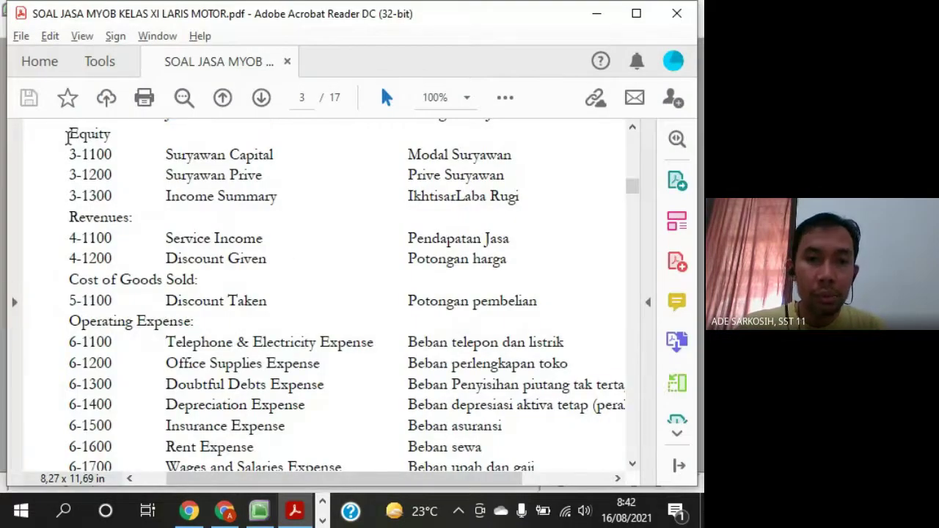
pyautogui.moveTo(69, 132); pyautogui.dragTo(535, 195)
pyautogui.click(395, 212)
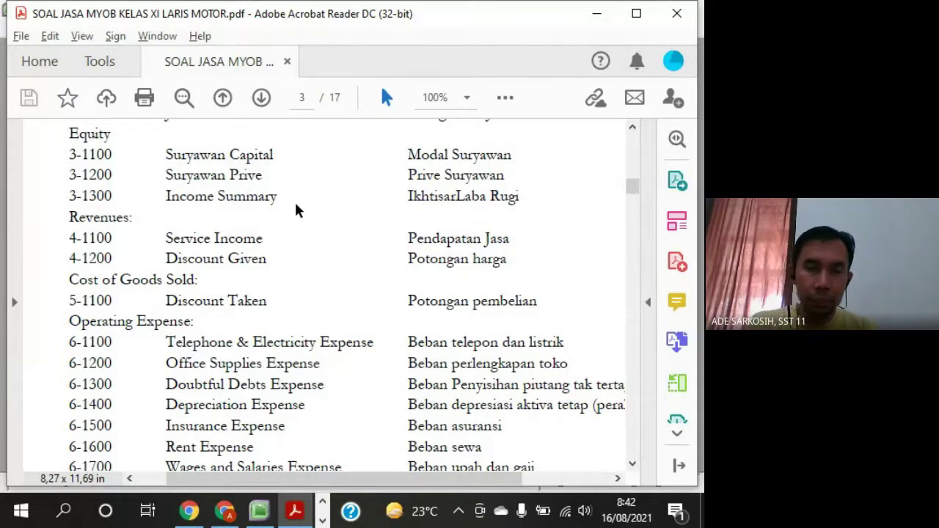
# Return to MYOB Accounting, show the equity accounts and inspect Retained Earnings and Current Year Earnings
pyautogui.hotkey('alt', 'Tab')
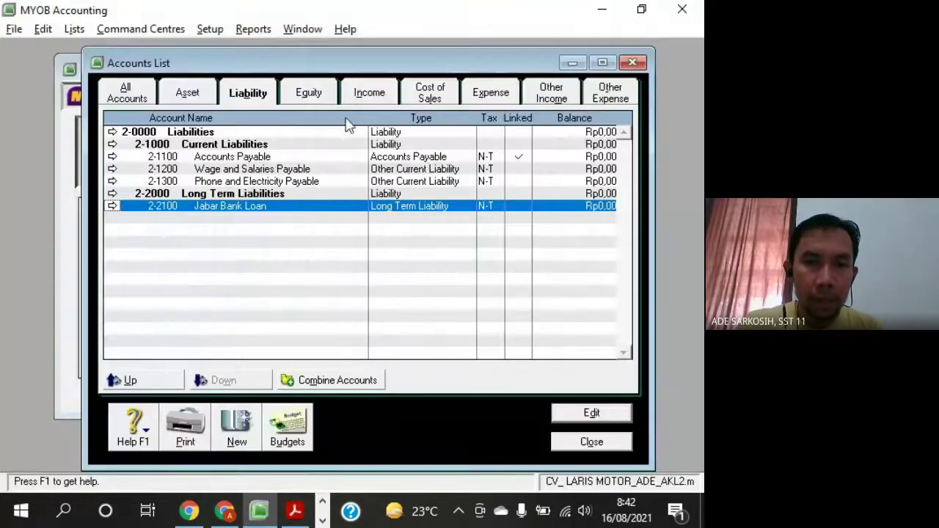
pyautogui.click(320, 96)
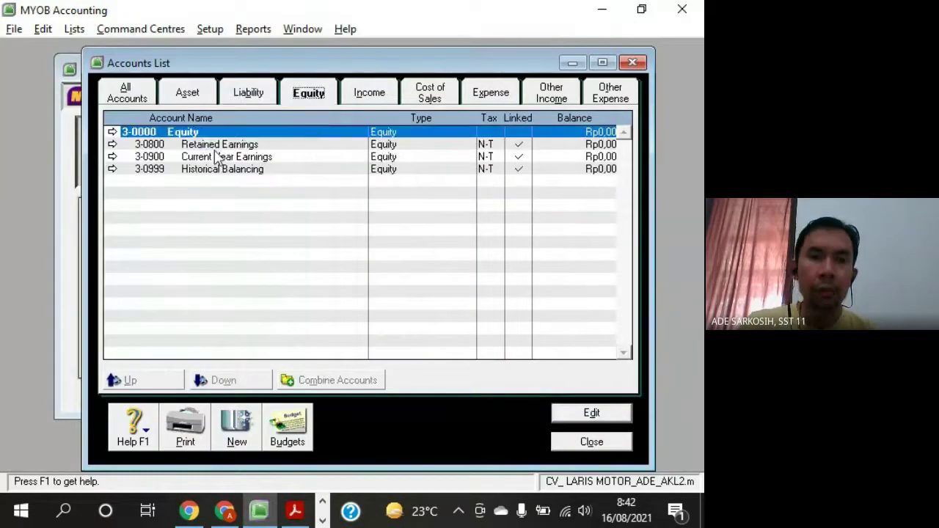
pyautogui.click(298, 147)
pyautogui.click(303, 158)
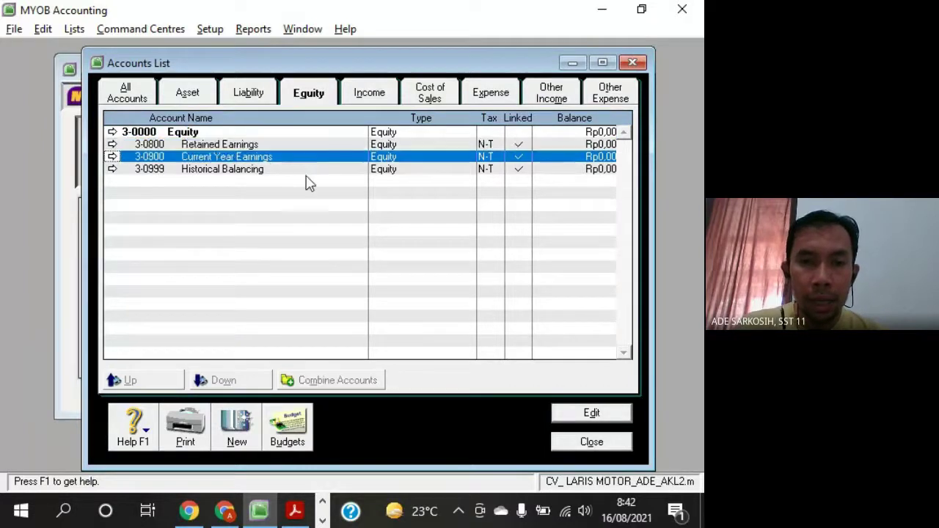
# Examine the linked equity accounts Retained Earnings, Current Year Earnings and Historical Balancing in the accounts list
pyautogui.click(314, 169)
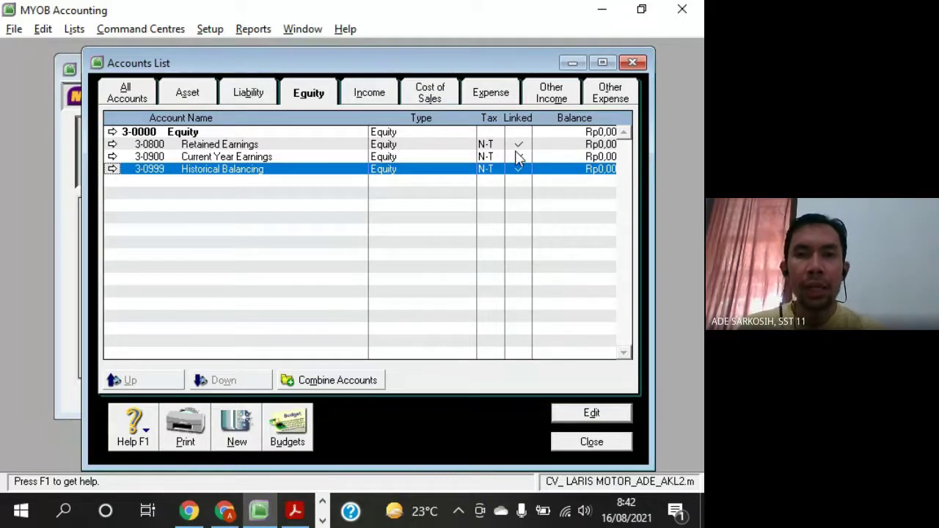
pyautogui.click(434, 148)
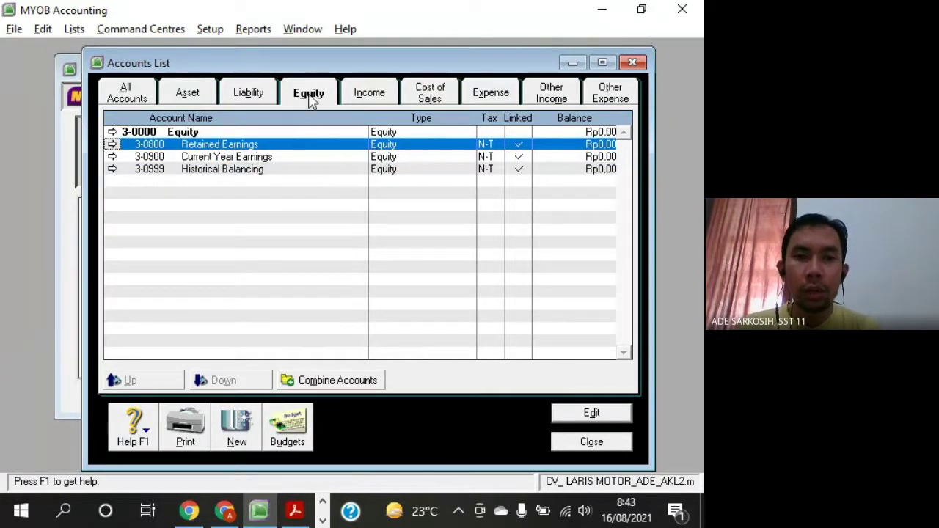
pyautogui.click(272, 158)
pyautogui.click(264, 169)
pyautogui.click(265, 156)
pyautogui.click(267, 147)
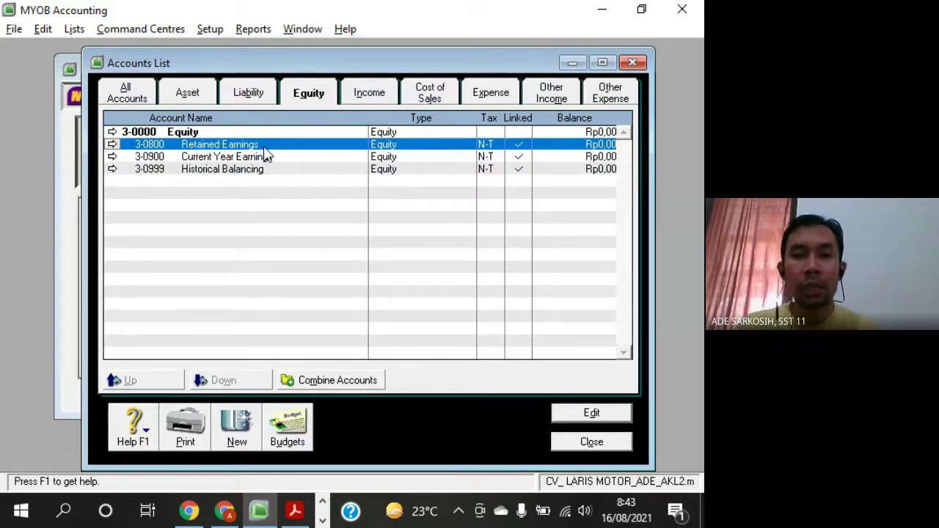
# Compare the capital, Prive and Income Summary accounts in the exercise PDF's Equity section with the equity accounts in MYOB Accounting
pyautogui.hotkey('alt', 'Tab')
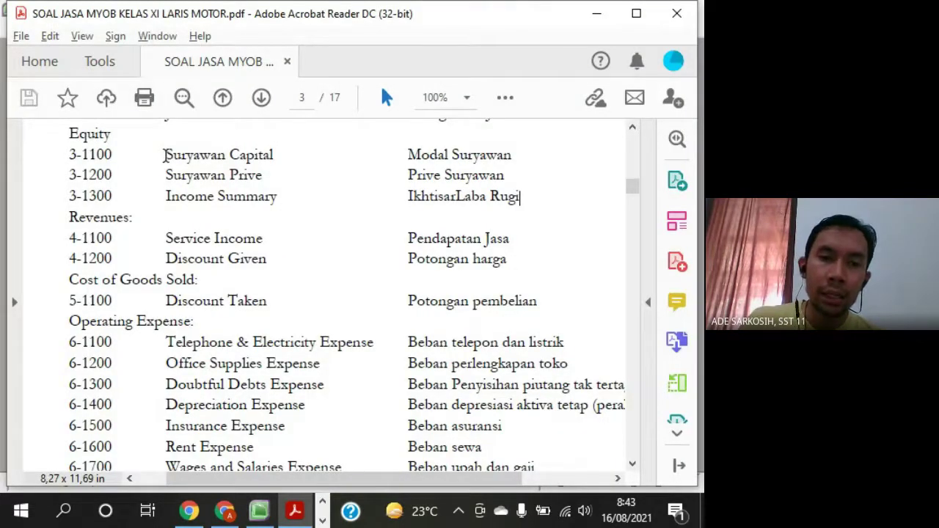
pyautogui.moveTo(164, 155); pyautogui.dragTo(273, 155)
pyautogui.moveTo(166, 175); pyautogui.dragTo(268, 176)
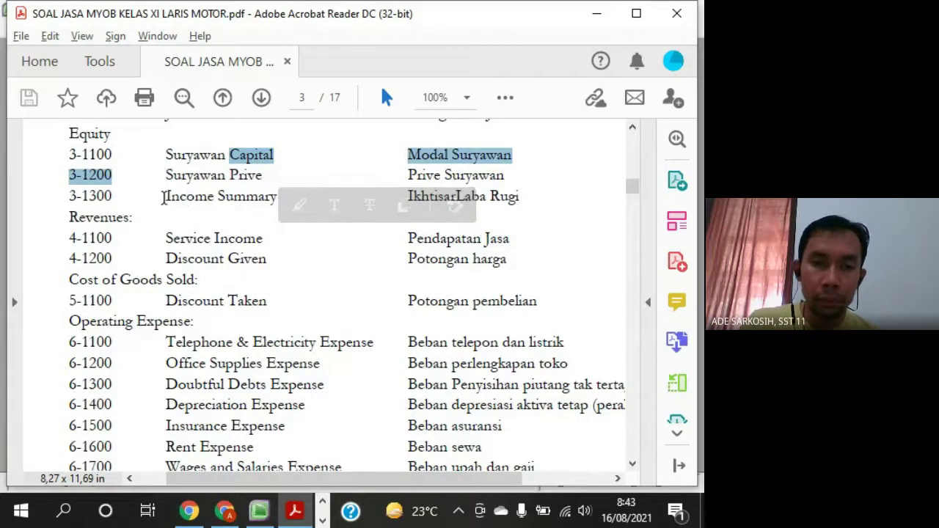
pyautogui.moveTo(163, 197); pyautogui.dragTo(283, 199)
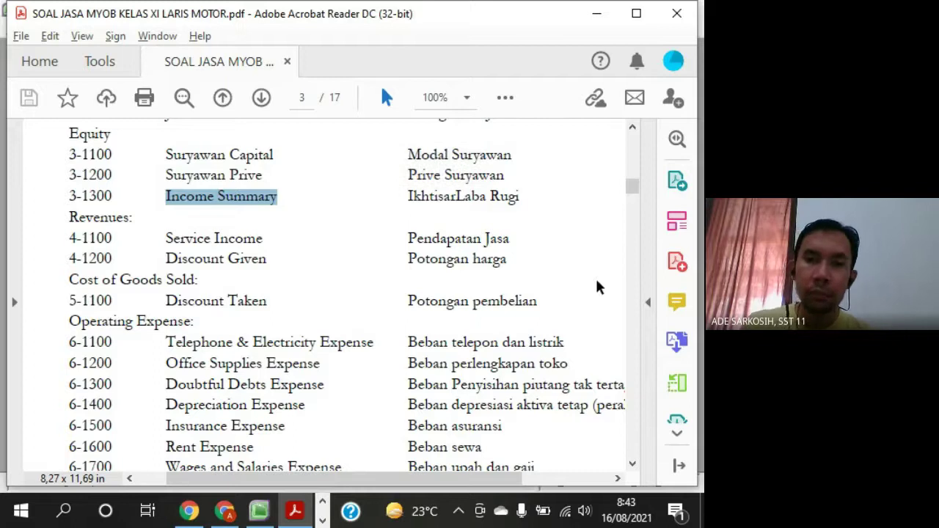
pyautogui.hotkey('alt', 'Tab')
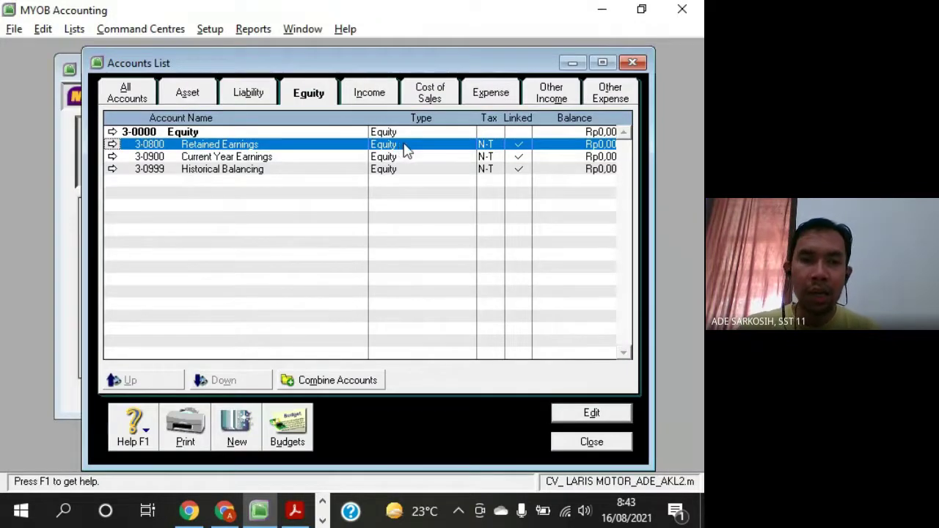
pyautogui.hotkey('alt', 'Tab')
pyautogui.moveTo(165, 154); pyautogui.dragTo(524, 197)
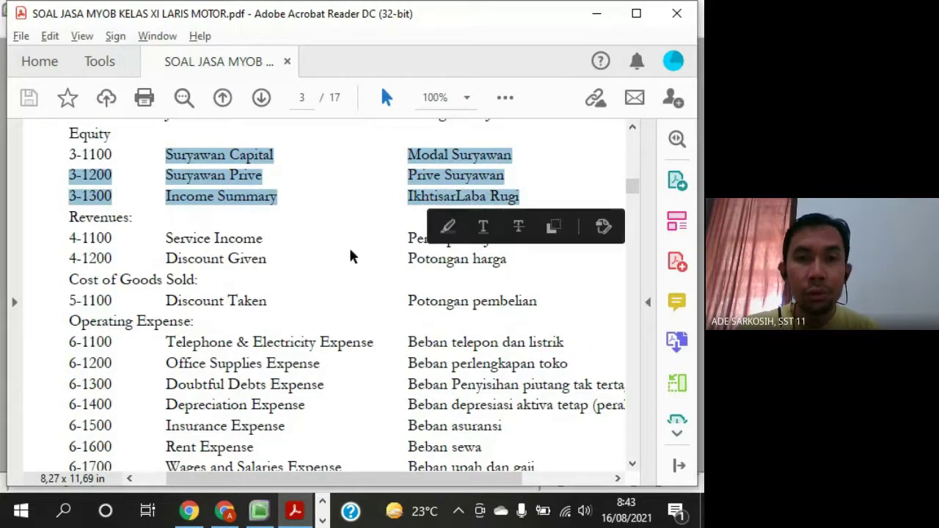
pyautogui.hotkey('alt', 'Tab')
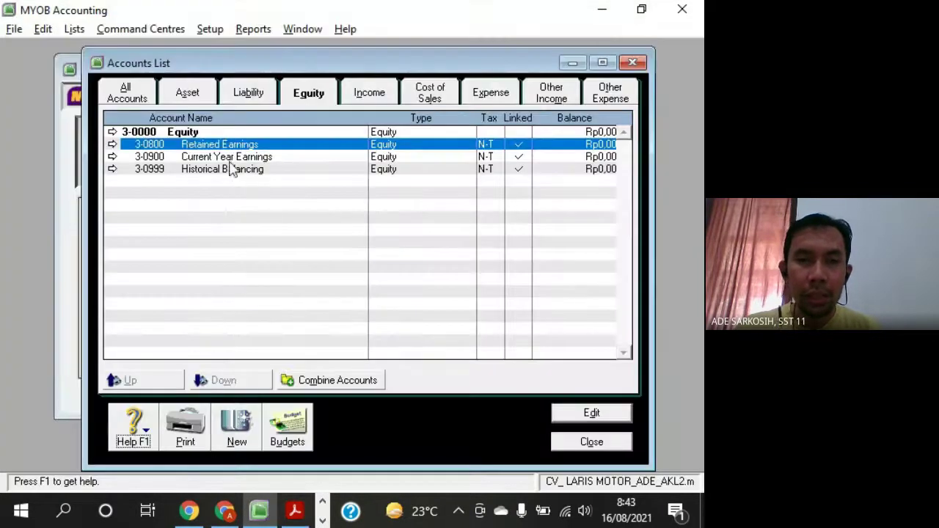
# Create a new equity detail account numbered 3-1100, with the edit window placed so the accounts list stays visible
pyautogui.moveTo(242, 63); pyautogui.dragTo(172, 60)
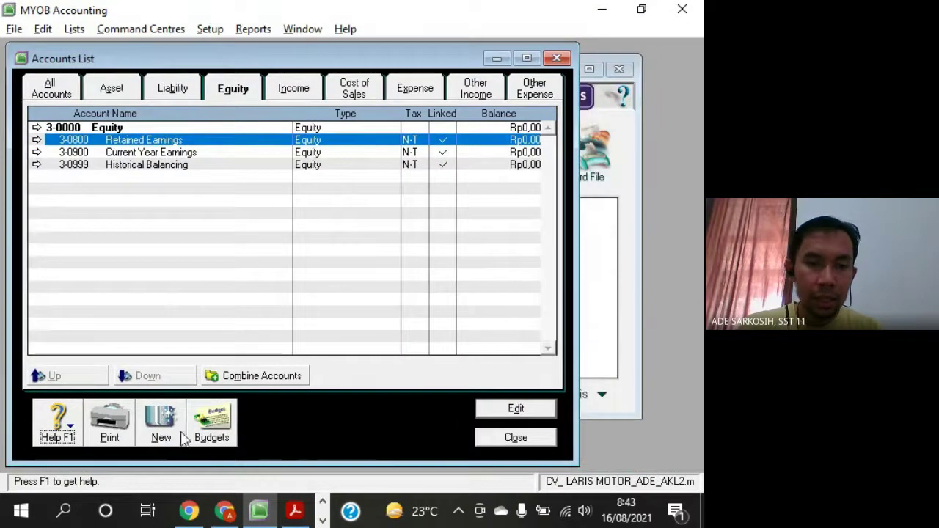
pyautogui.click(167, 420)
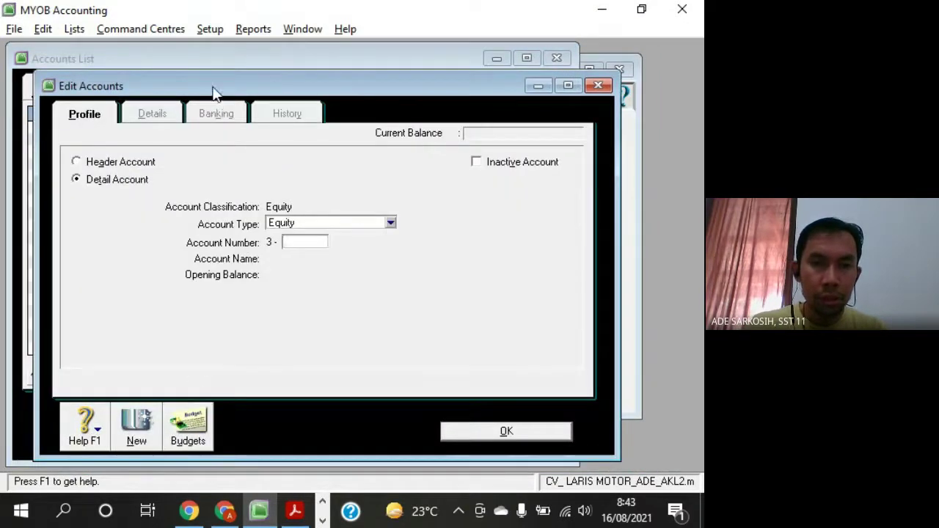
pyautogui.moveTo(214, 87); pyautogui.dragTo(451, 73)
pyautogui.hotkey('alt', 'Tab')
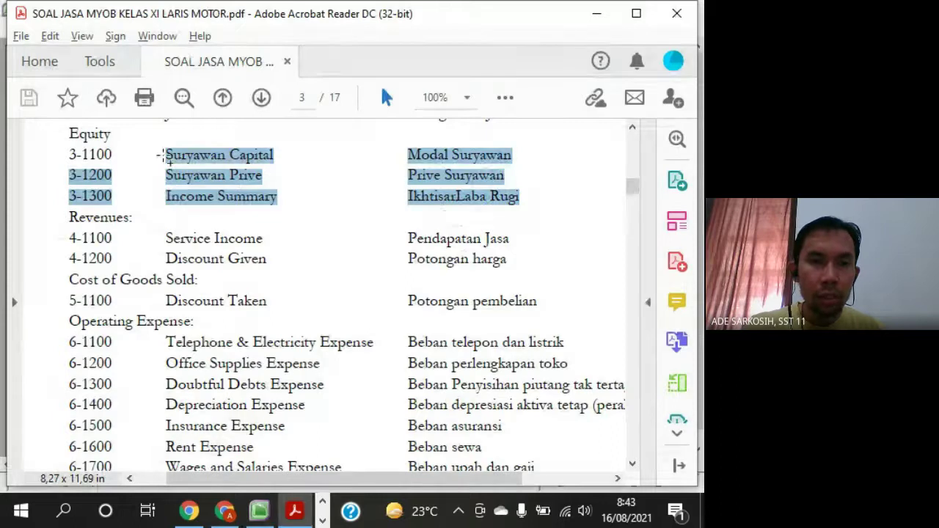
pyautogui.click(168, 152)
pyautogui.hotkey('alt', 'Tab')
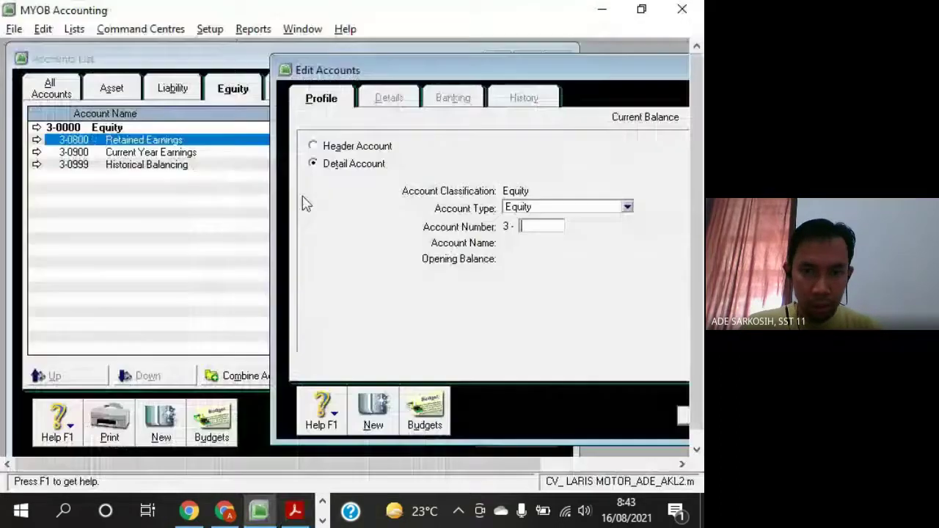
pyautogui.write('1100')
pyautogui.press('Tab')
# Name account 3-1100 with the owner's capital account name copied from the exercise PDF
pyautogui.hotkey('alt', 'Tab')
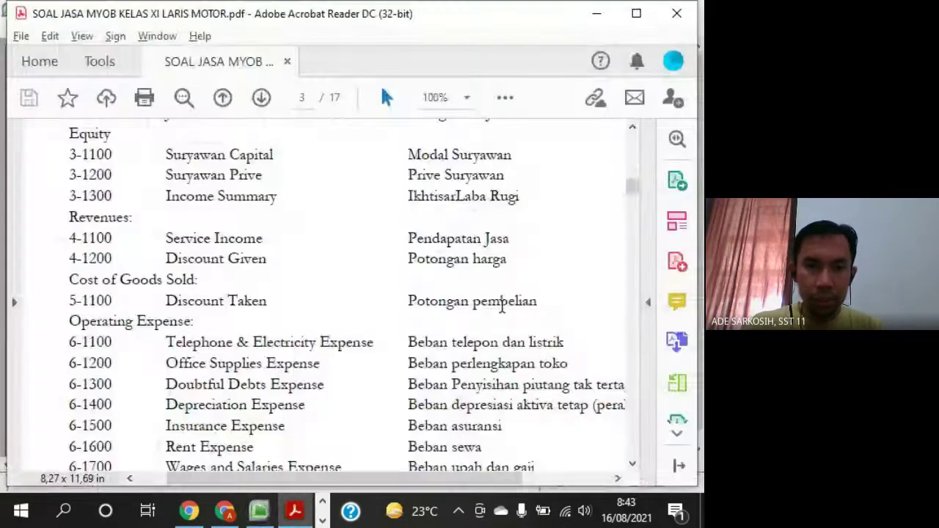
pyautogui.moveTo(164, 155); pyautogui.dragTo(273, 155)
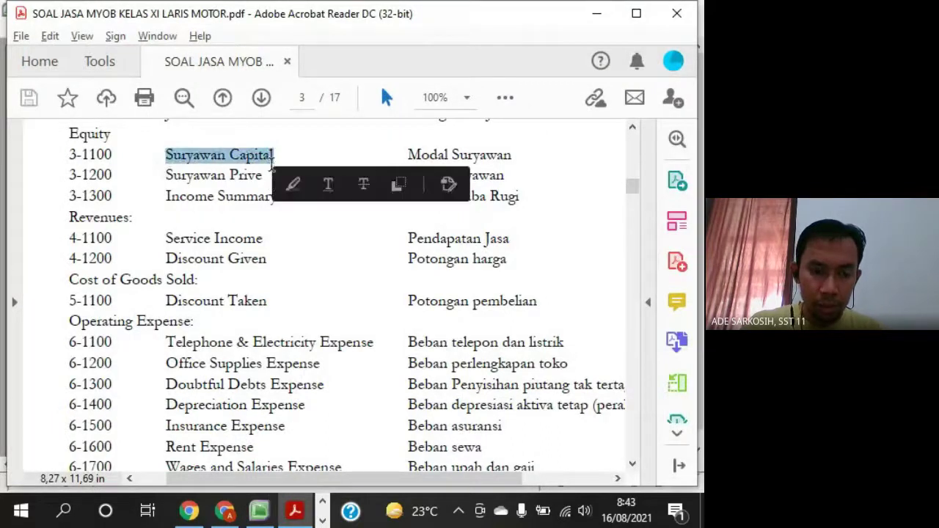
pyautogui.hotkey('ctrl', 'c')
pyautogui.hotkey('alt', 'Tab')
pyautogui.hotkey('ctrl', 'v')
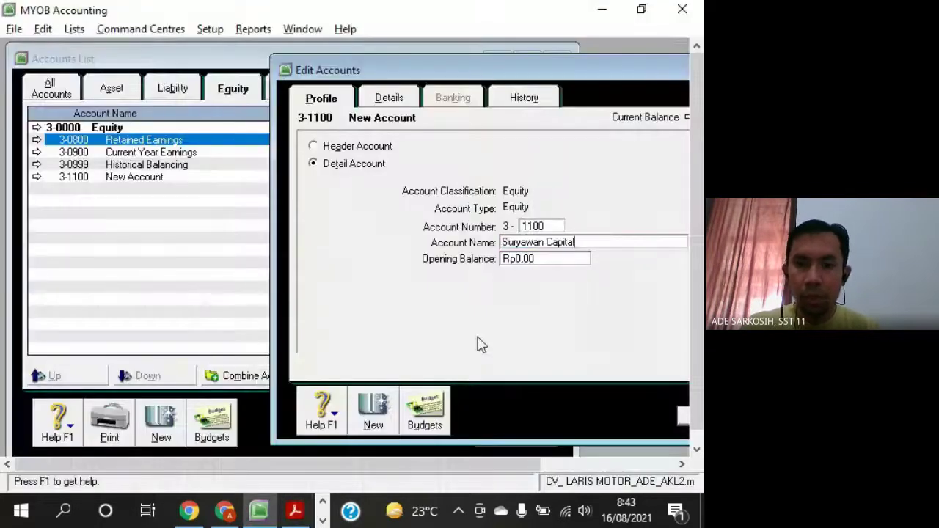
# Add equity detail account 3-1200 in MYOB Accounting, named with the owner's Prive account text copied from the exercise PDF
pyautogui.click(372, 415)
pyautogui.hotkey('alt', 'Tab')
pyautogui.hotkey('alt', 'Tab')
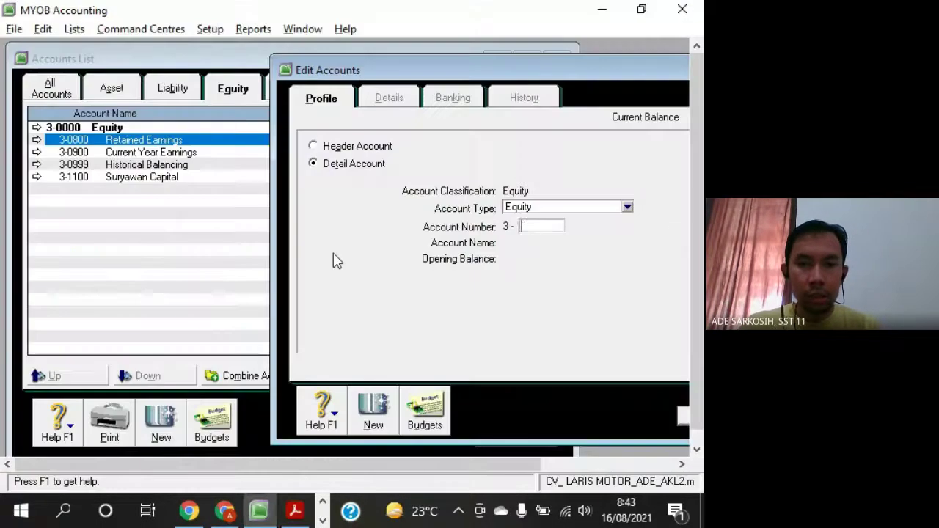
pyautogui.write('1200')
pyautogui.press('Tab')
pyautogui.hotkey('alt', 'Tab')
pyautogui.hotkey('alt', 'Tab')
pyautogui.hotkey('alt', 'Tab')
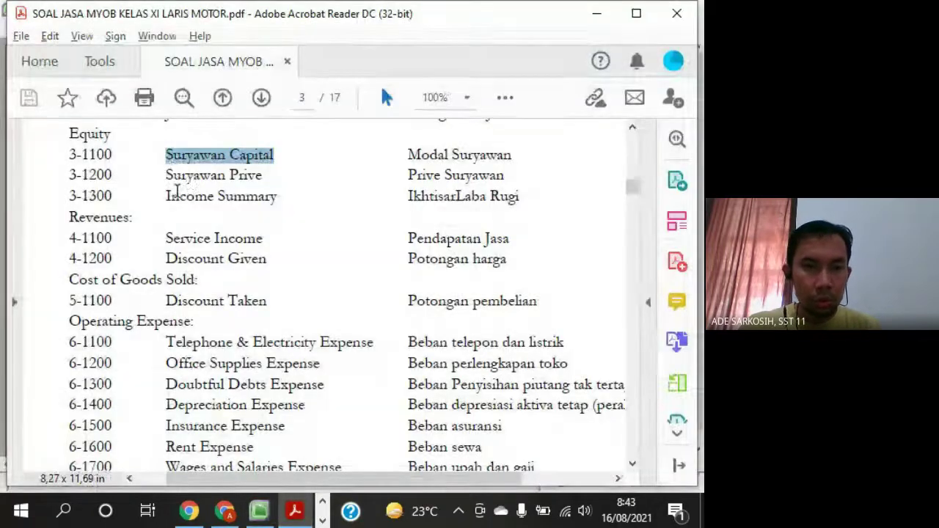
pyautogui.moveTo(165, 176); pyautogui.dragTo(263, 176)
pyautogui.hotkey('alt', 'Tab')
pyautogui.hotkey('ctrl', 'v')
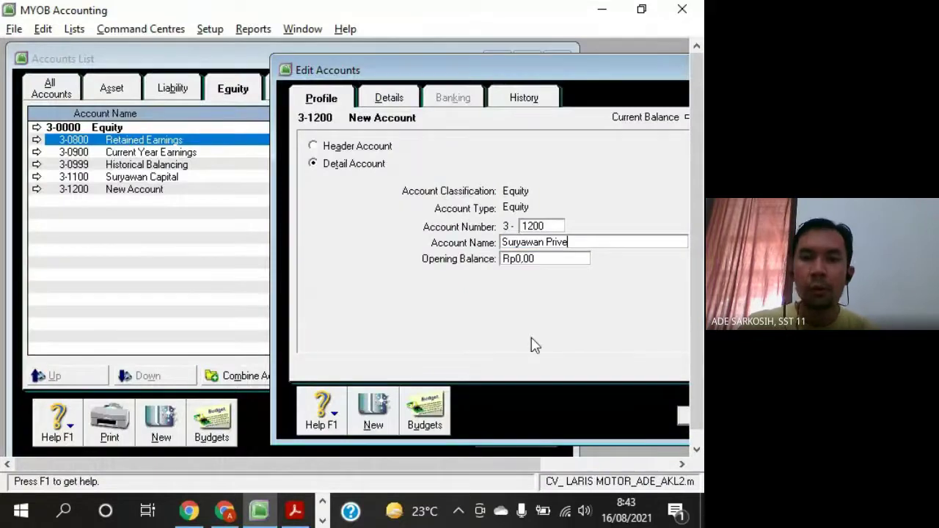
# Add equity detail account 3-1300 named Income Summary, copied from the exercise PDF, and close its edit window in MYOB Accounting
pyautogui.click(370, 411)
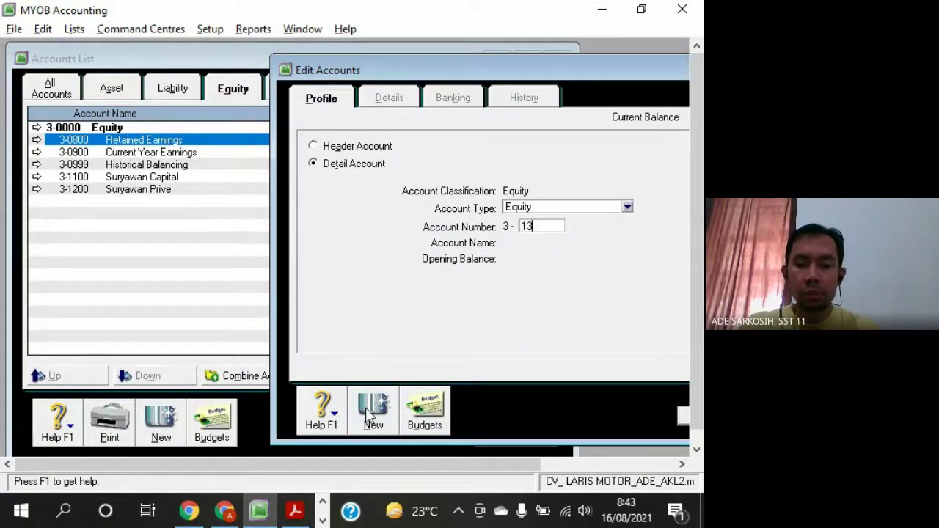
pyautogui.write('13')
pyautogui.hotkey('alt', 'Tab')
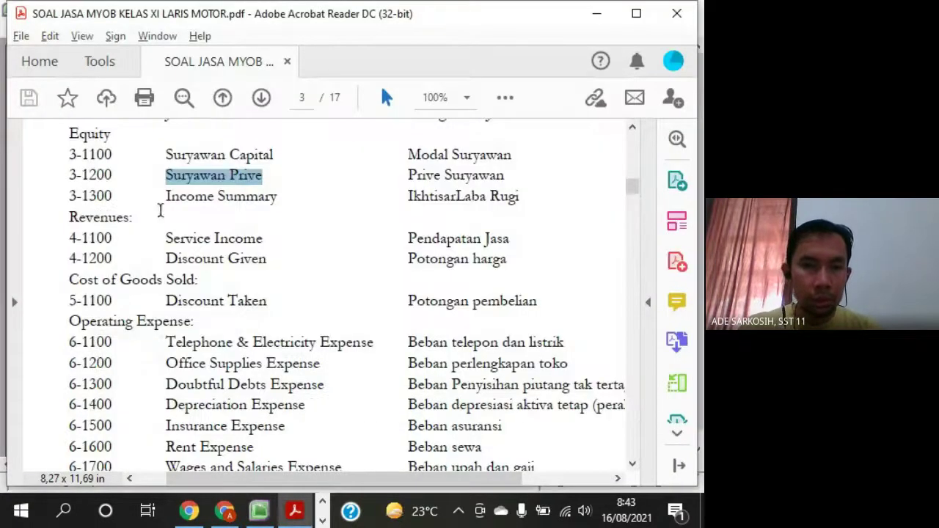
pyautogui.moveTo(165, 196); pyautogui.dragTo(278, 197)
pyautogui.hotkey('alt', 'Tab')
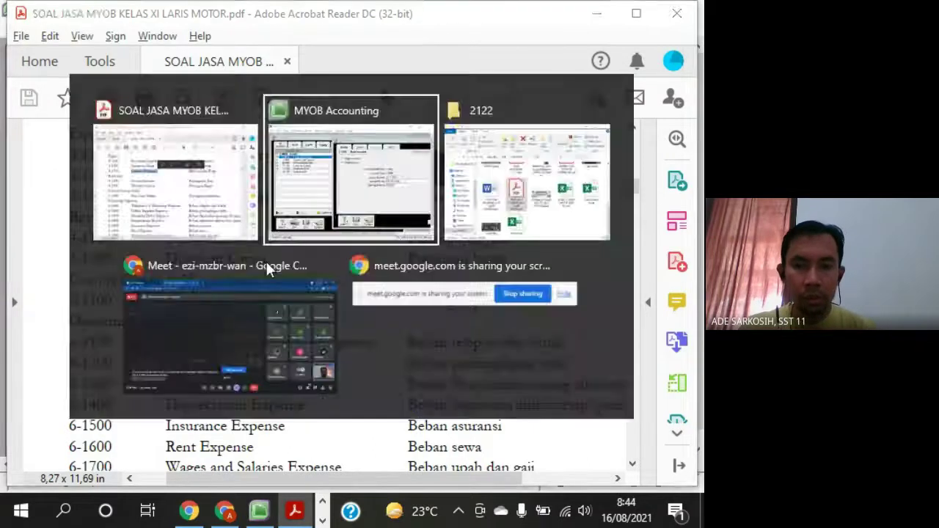
pyautogui.hotkey('ctrl', 'v')
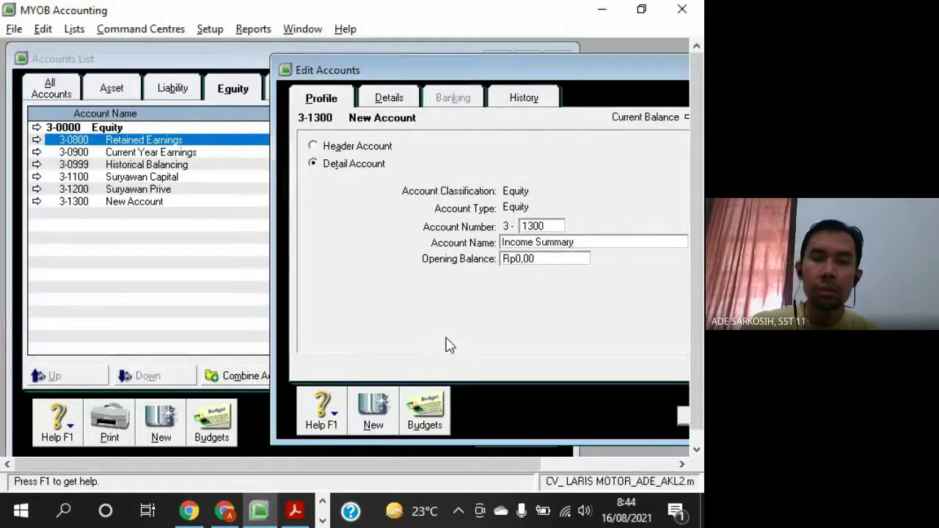
pyautogui.click(682, 415)
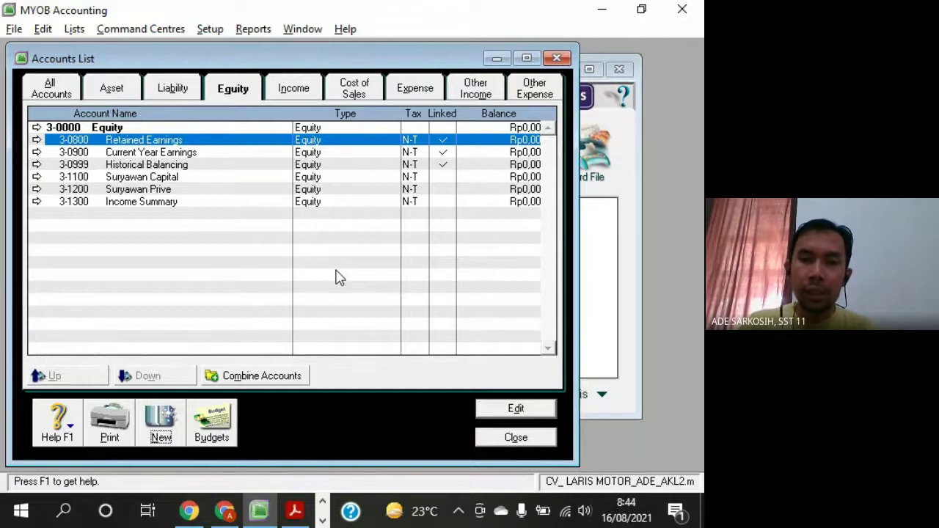
# Check the new capital and Prive accounts, and compare the income accounts with the Revenues section of the exercise PDF
pyautogui.click(169, 179)
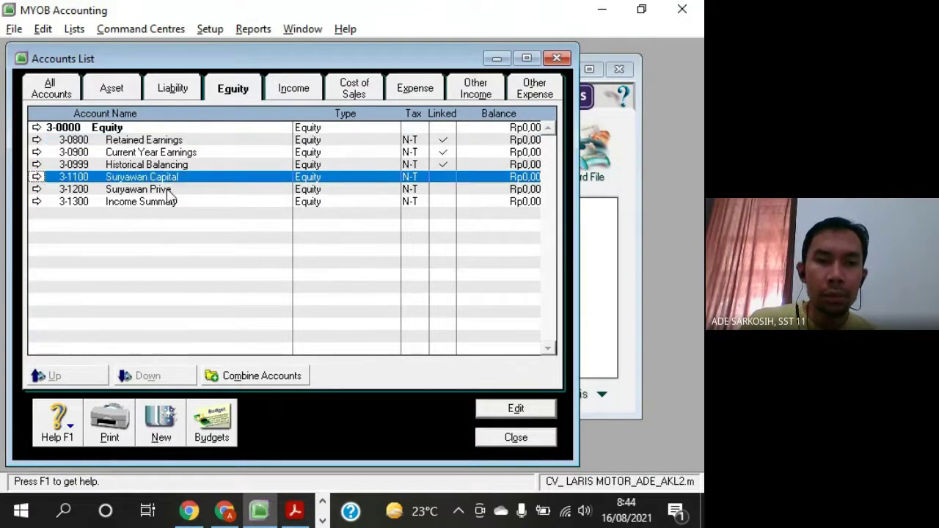
pyautogui.click(169, 190)
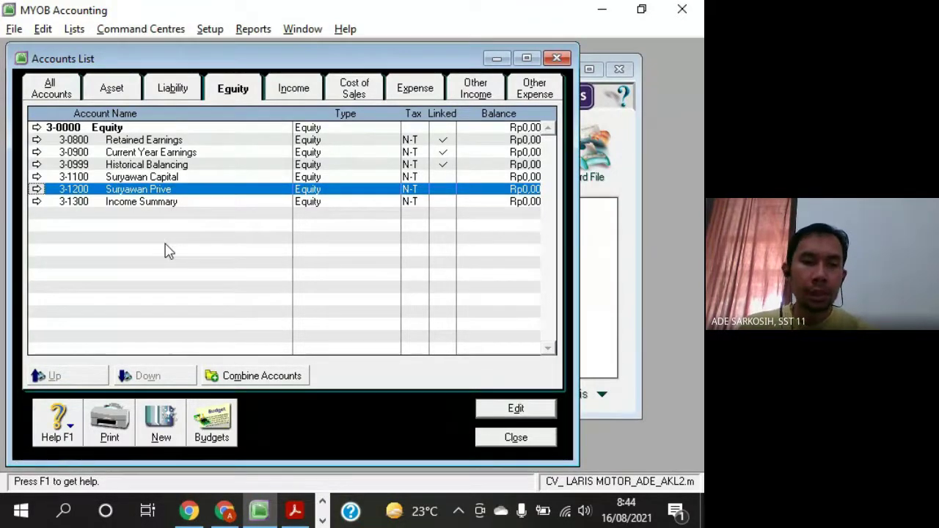
pyautogui.click(293, 89)
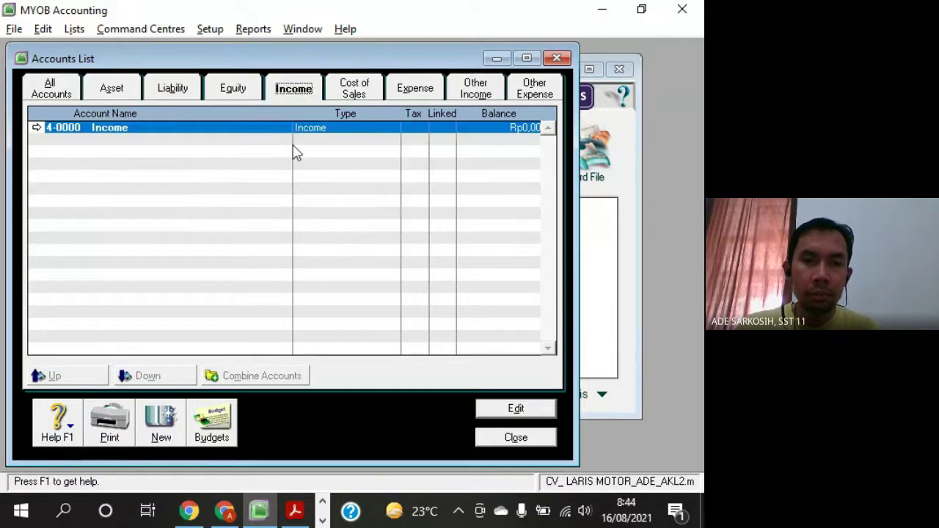
pyautogui.hotkey('alt', 'Tab')
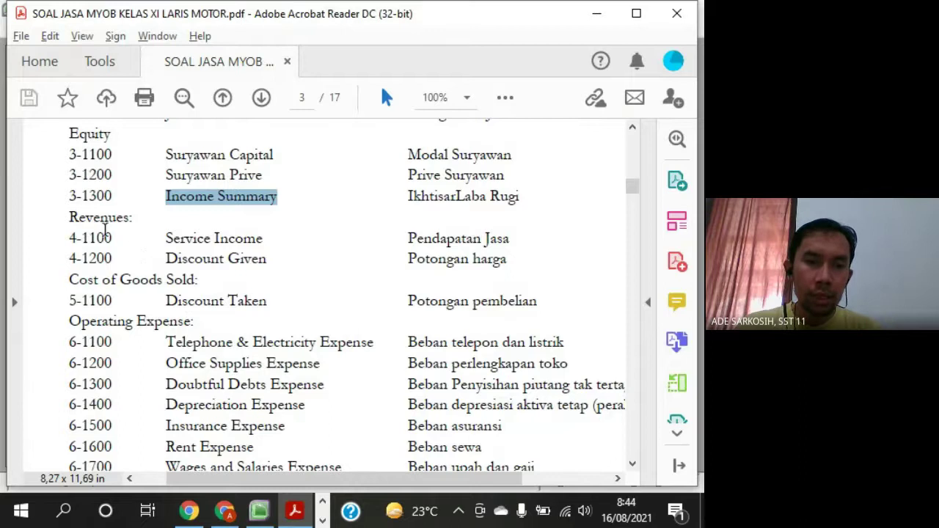
pyautogui.moveTo(68, 217); pyautogui.dragTo(147, 216)
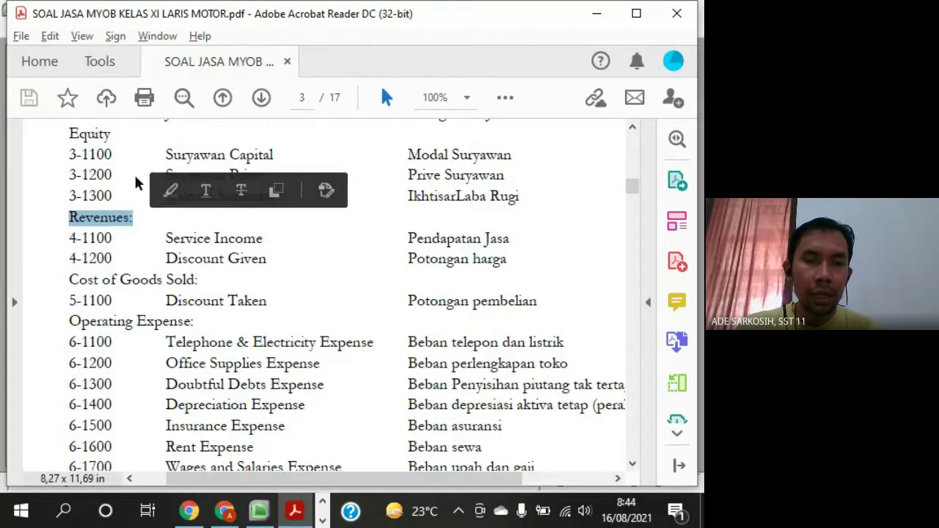
pyautogui.scroll(-2, 127, 271)
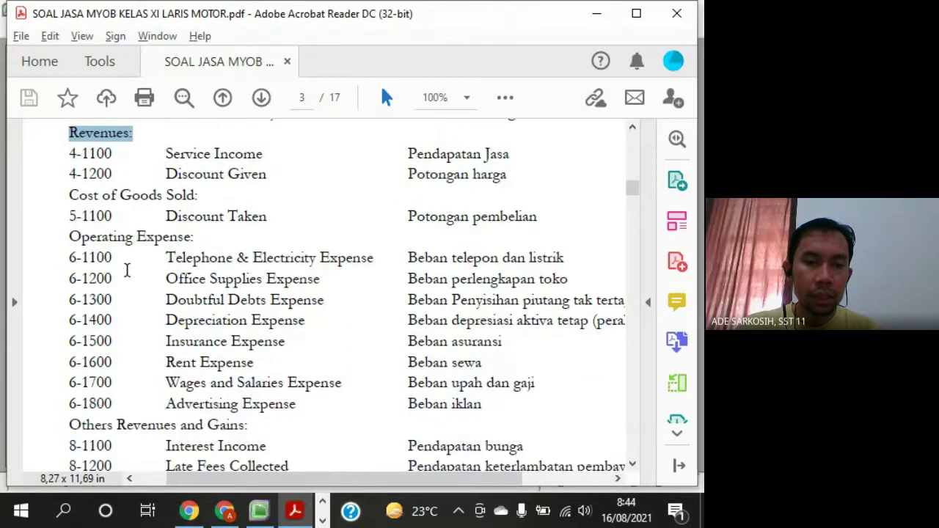
pyautogui.scroll(3, 126, 271)
# Return to MYOB Accounting and review how the asset, liability and equity lists use header accounts such as Current Assets and Long Term Liabilities
pyautogui.hotkey('alt', 'Tab')
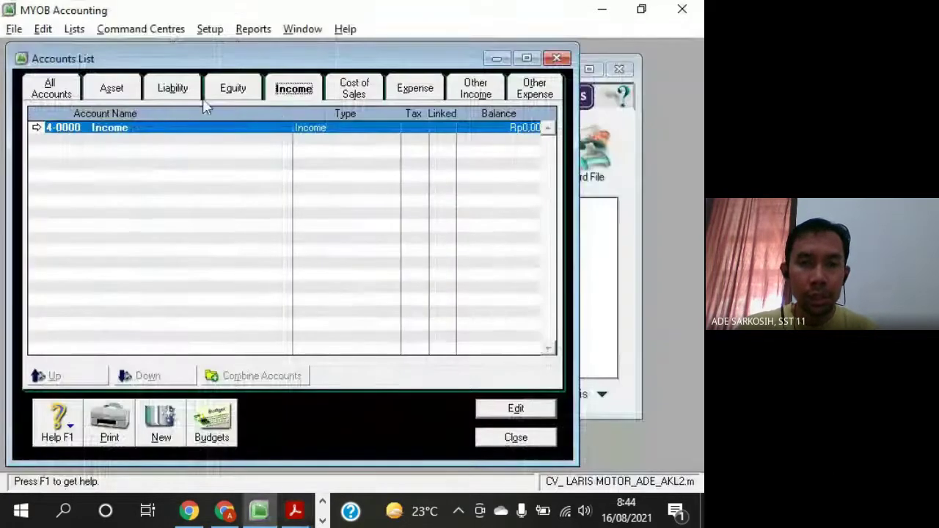
pyautogui.click(110, 90)
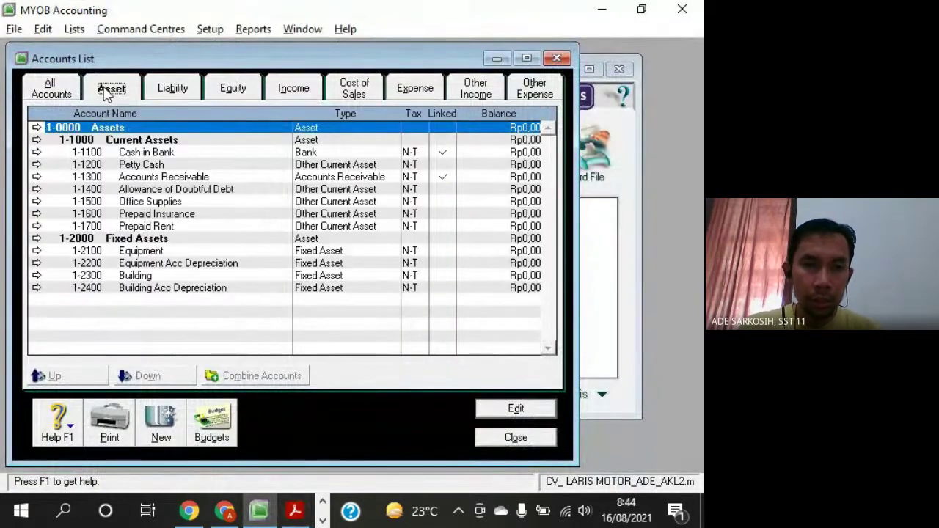
pyautogui.click(136, 144)
pyautogui.click(154, 240)
pyautogui.click(173, 89)
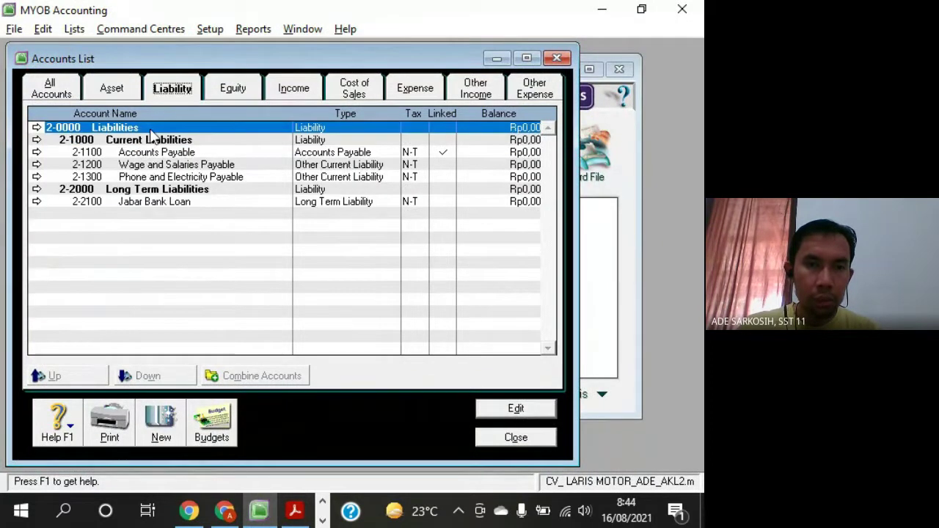
pyautogui.click(156, 141)
pyautogui.click(173, 190)
pyautogui.click(232, 89)
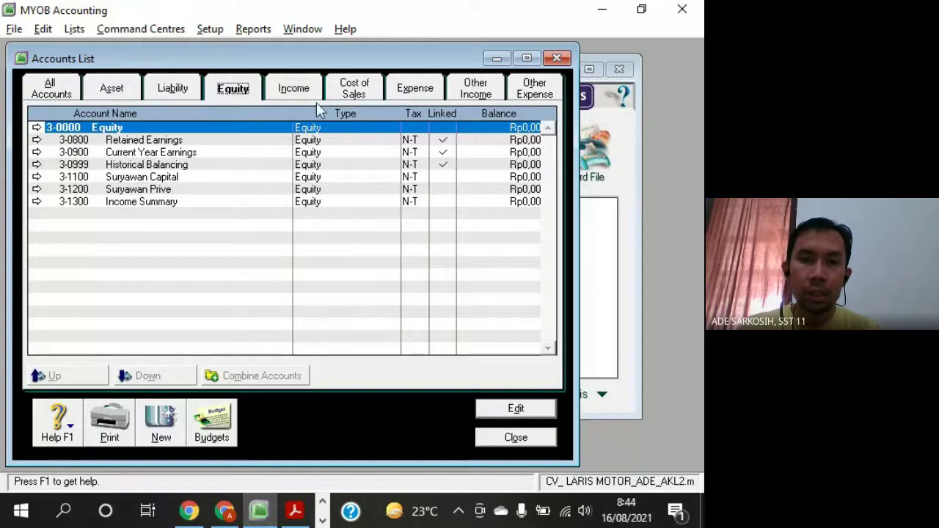
# Check the Revenues section of the exercise PDF, and create a new income detail account numbered 4-1100 in MYOB Accounting
pyautogui.click(295, 90)
pyautogui.hotkey('alt', 'Tab')
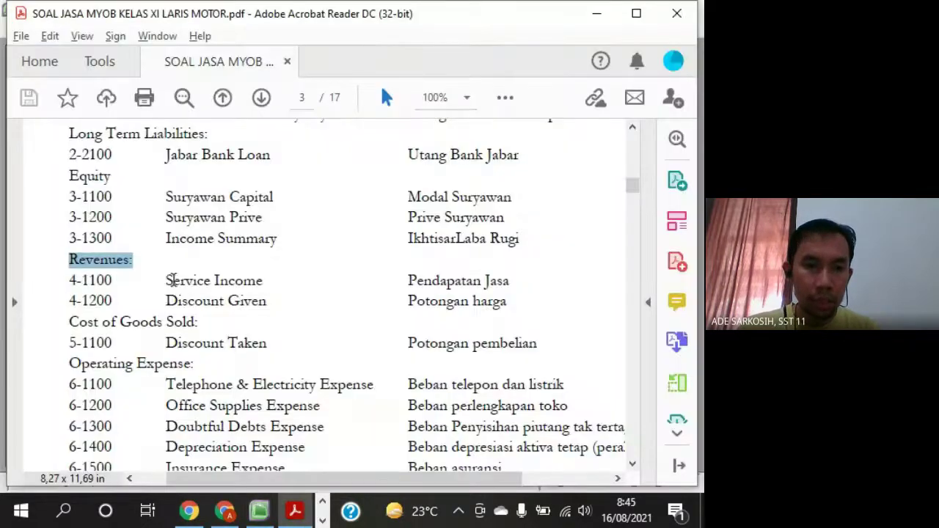
pyautogui.click(163, 280)
pyautogui.moveTo(163, 280); pyautogui.dragTo(265, 303)
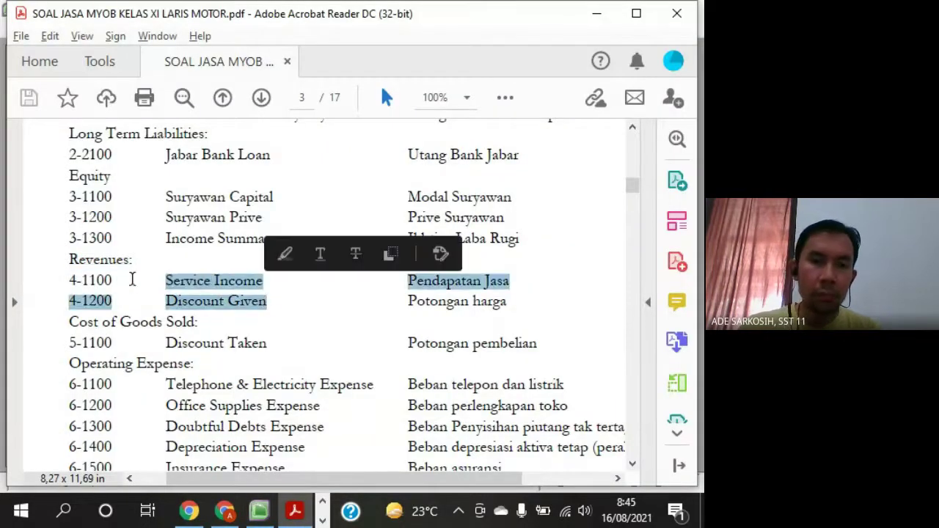
pyautogui.hotkey('alt', 'Tab')
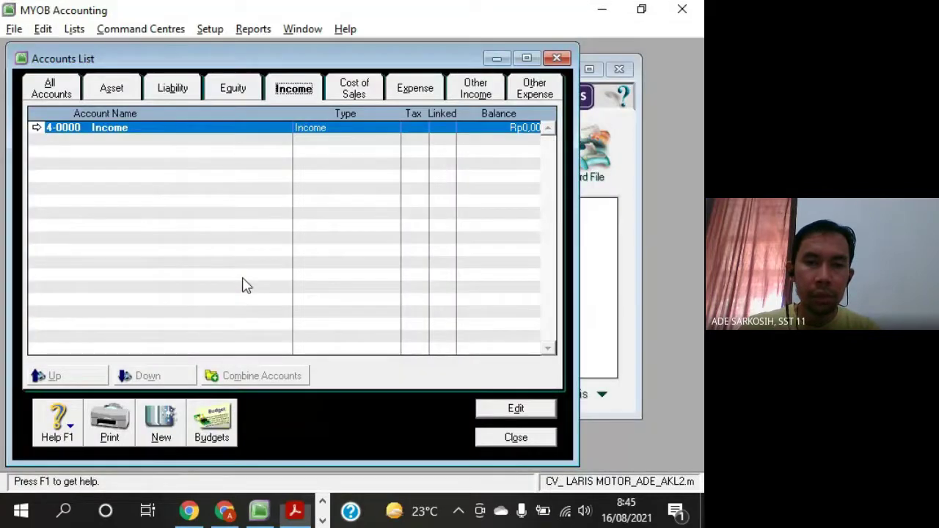
pyautogui.click(173, 425)
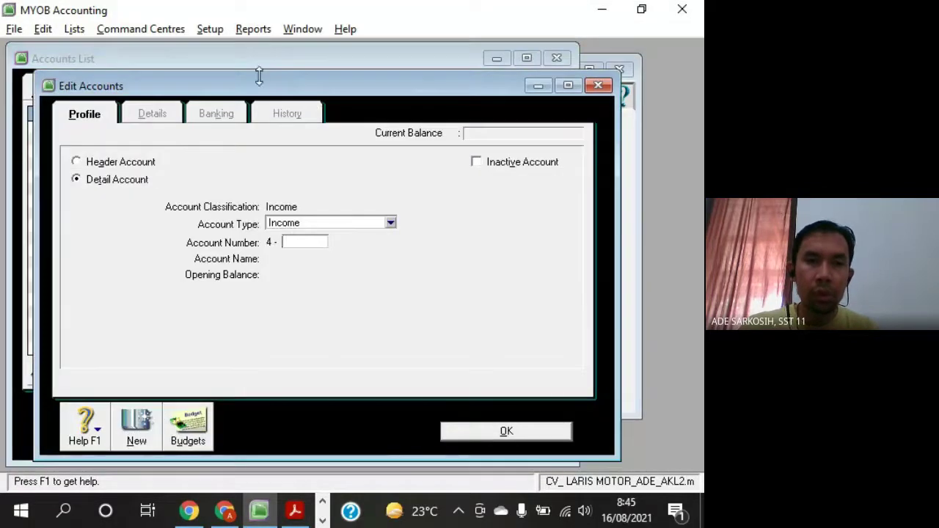
pyautogui.moveTo(259, 75); pyautogui.dragTo(536, 67)
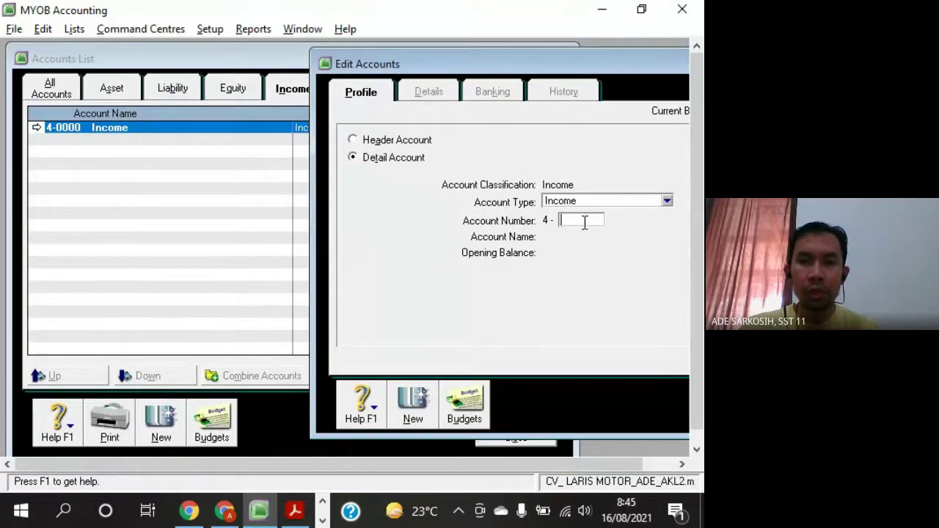
pyautogui.hotkey('alt', 'Tab')
pyautogui.hotkey('alt', 'Tab')
pyautogui.write('11')
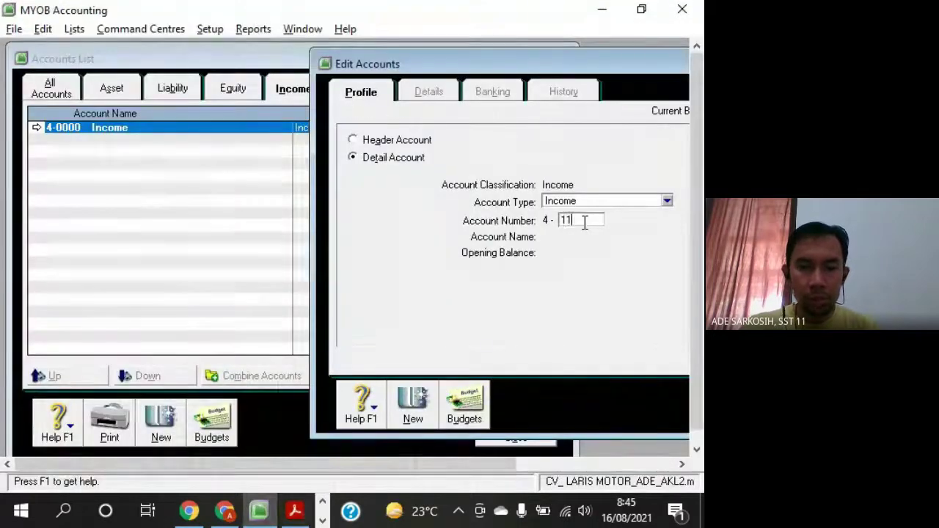
pyautogui.write('00')
pyautogui.press('Tab')
# Copy Service Income from the exercise PDF and use it as the name of account 4-1100 in MYOB Accounting
pyautogui.hotkey('alt', 'Tab')
pyautogui.click(168, 281)
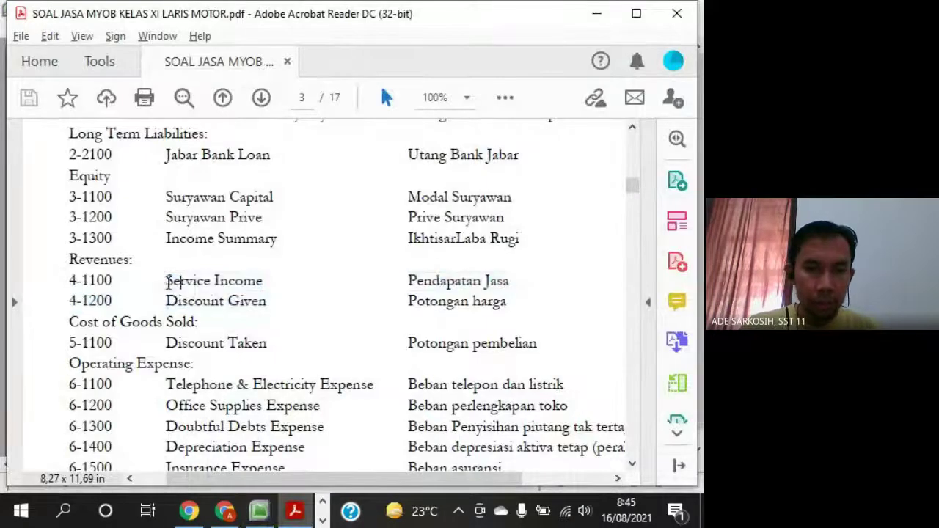
pyautogui.moveTo(168, 281); pyautogui.dragTo(264, 281)
pyautogui.hotkey('ctrl', 'c')
pyautogui.hotkey('alt', 'Tab')
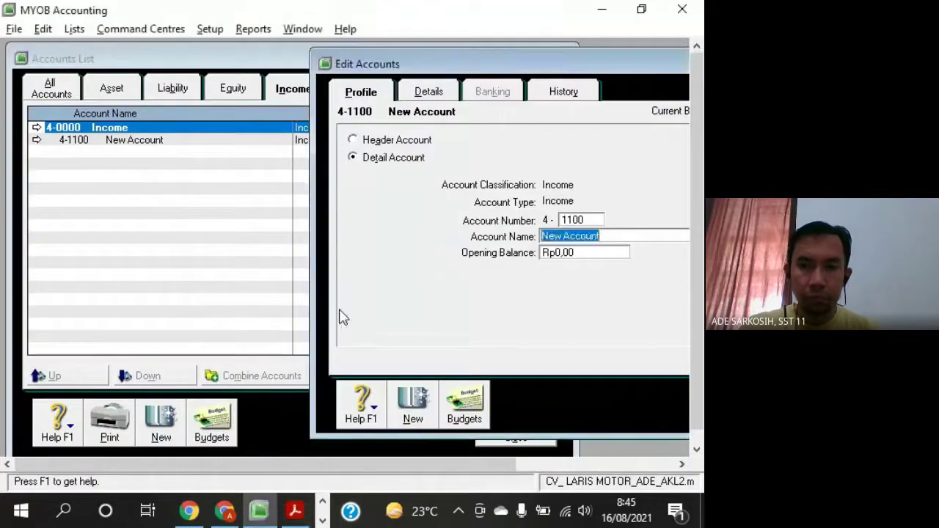
pyautogui.hotkey('ctrl', 'v')
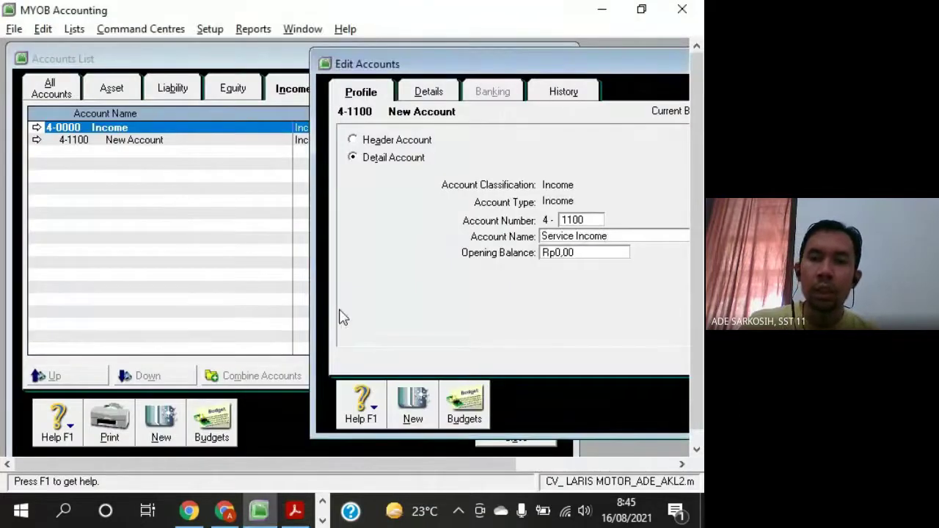
# Add income detail account 4-1200 named Discount Given, copied from the exercise PDF, and close its edit window in MYOB Accounting
pyautogui.click(413, 407)
pyautogui.hotkey('alt', 'Tab')
pyautogui.hotkey('alt', 'Tab')
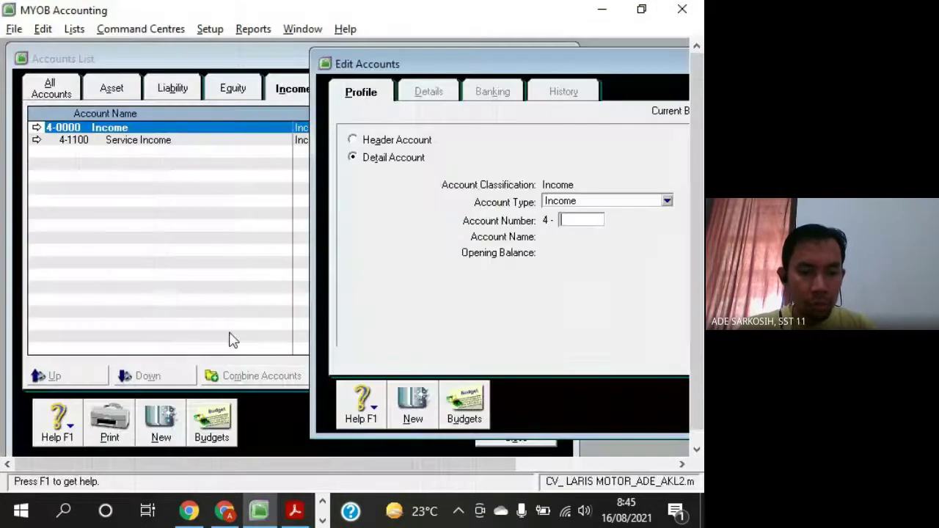
pyautogui.write('1200')
pyautogui.press('Tab')
pyautogui.hotkey('alt', 'Tab')
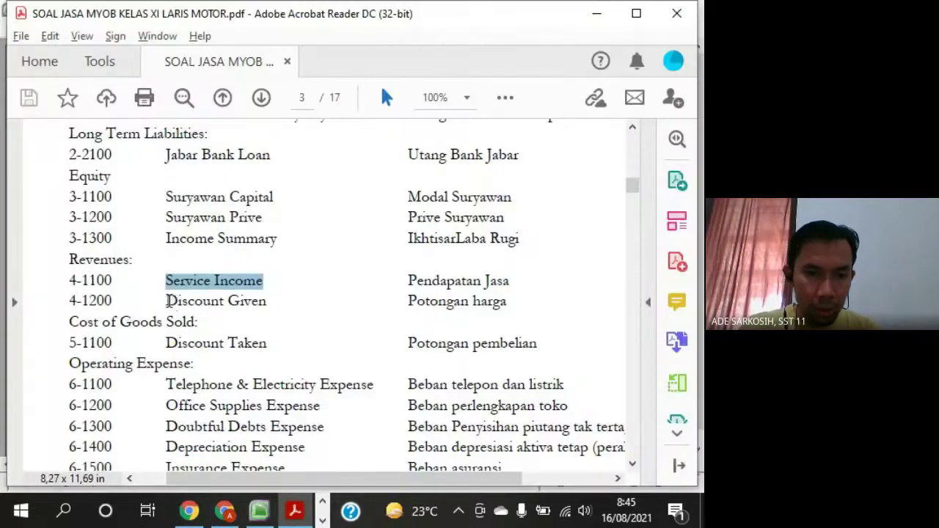
pyautogui.moveTo(168, 301); pyautogui.dragTo(279, 309)
pyautogui.hotkey('ctrl', 'c')
pyautogui.hotkey('alt', 'Tab')
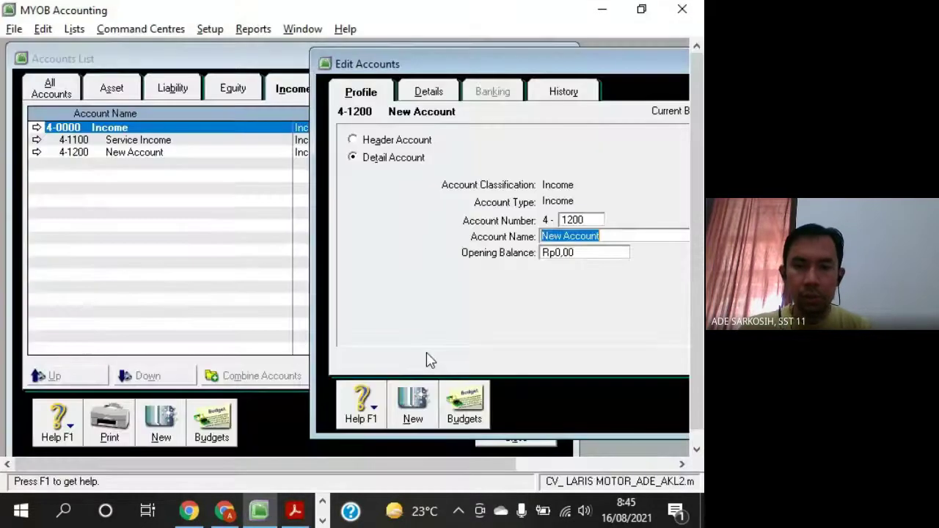
pyautogui.hotkey('ctrl', 'v')
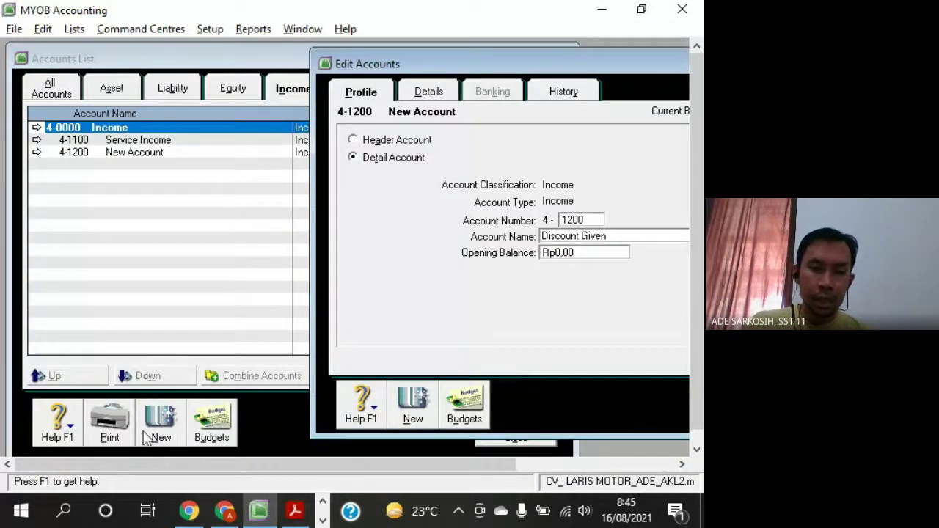
pyautogui.moveTo(561, 73); pyautogui.dragTo(462, 56)
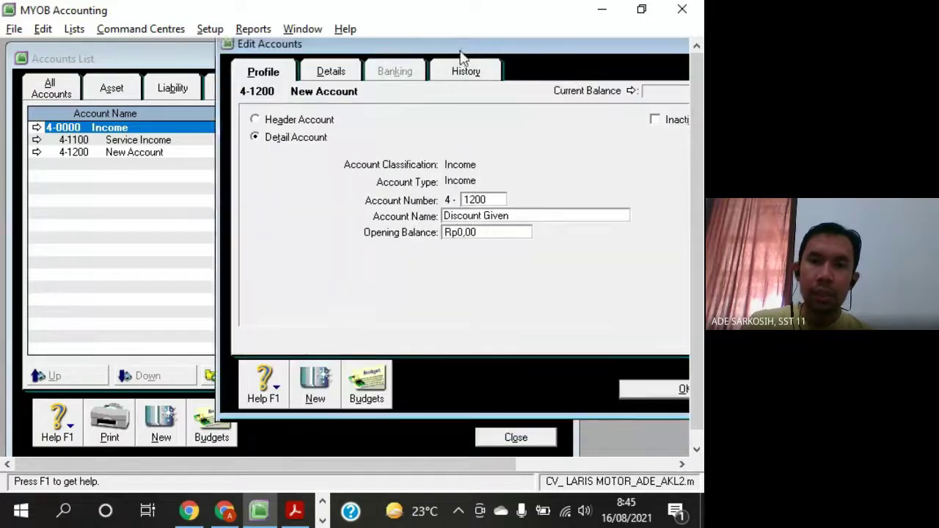
pyautogui.click(681, 391)
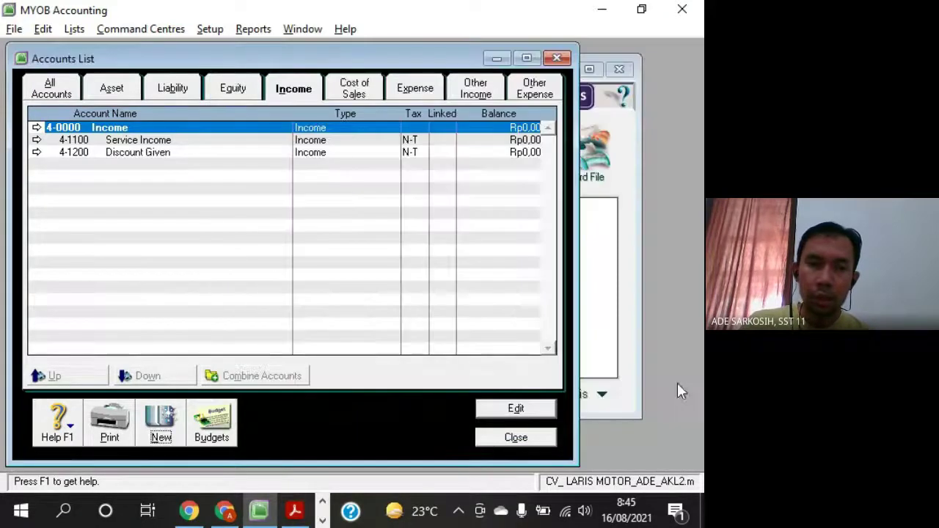
# Look up the Cost of Goods Sold account in the exercise PDF and add cost of sales detail account 5-1100 named Discount Taken in MYOB Accounting
pyautogui.click(294, 94)
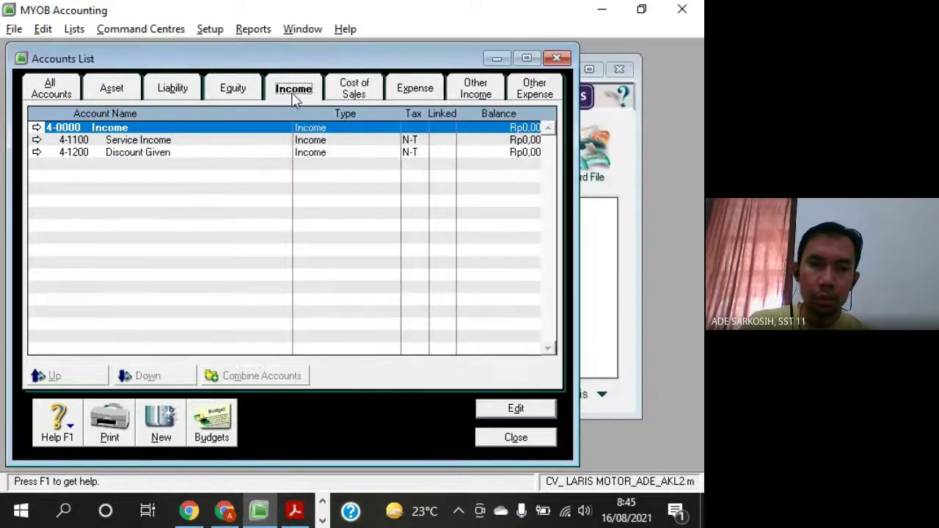
pyautogui.click(356, 92)
pyautogui.hotkey('alt', 'Tab')
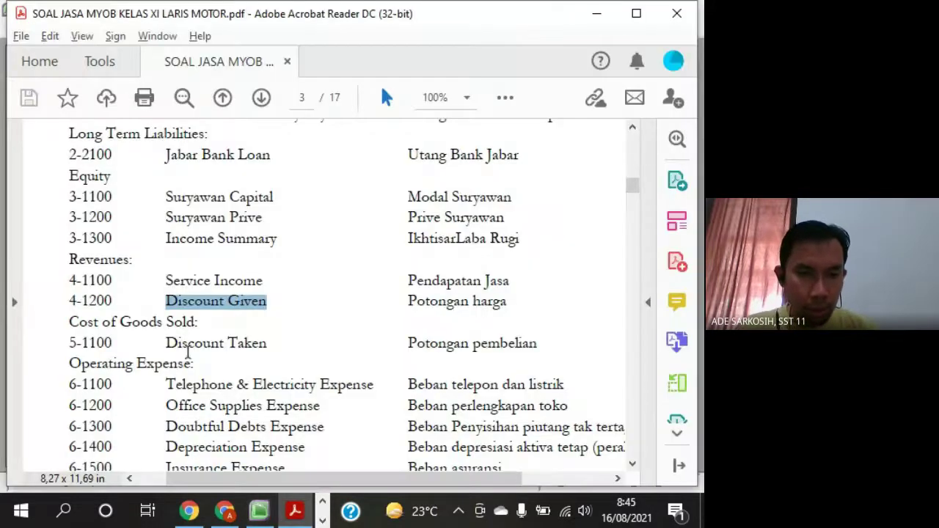
pyautogui.moveTo(164, 343); pyautogui.dragTo(278, 350)
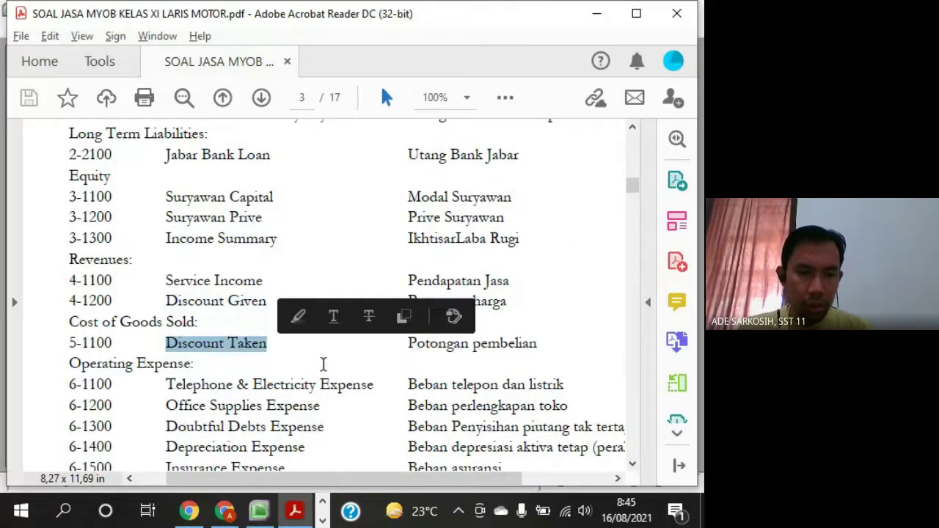
pyautogui.hotkey('alt', 'Tab')
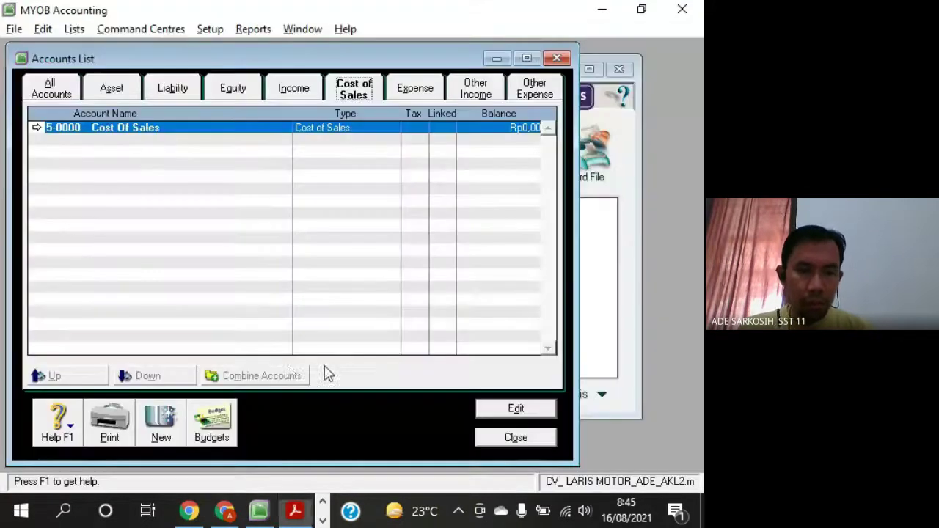
pyautogui.click(161, 431)
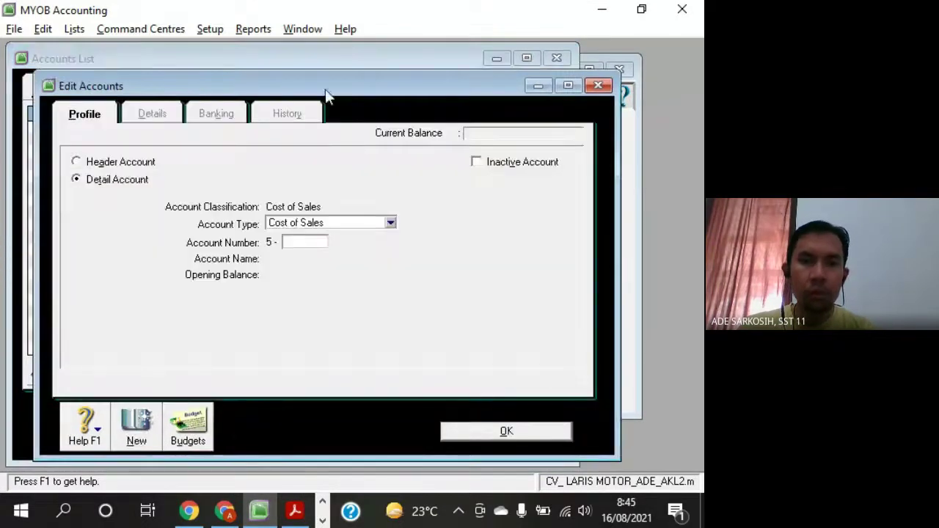
pyautogui.moveTo(325, 88); pyautogui.dragTo(516, 65)
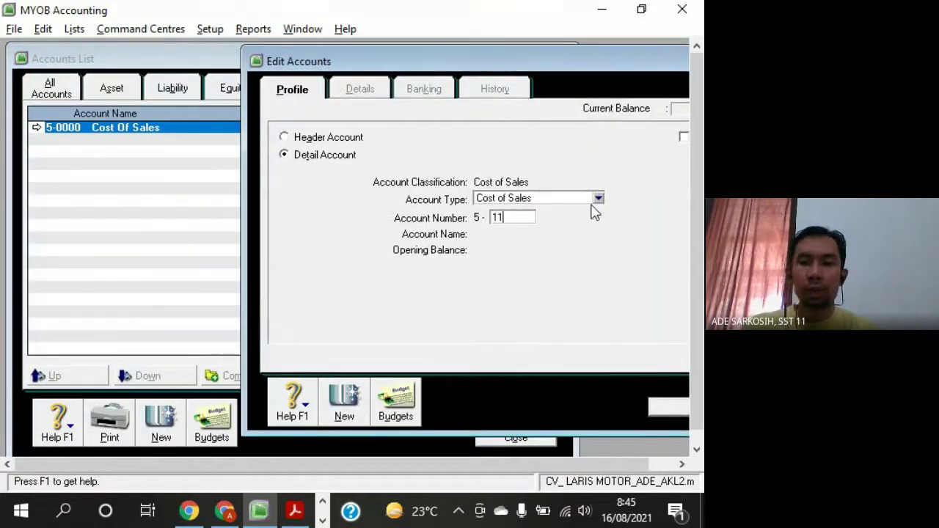
pyautogui.write('1100')
pyautogui.press('Tab')
pyautogui.write('Discount Taken')
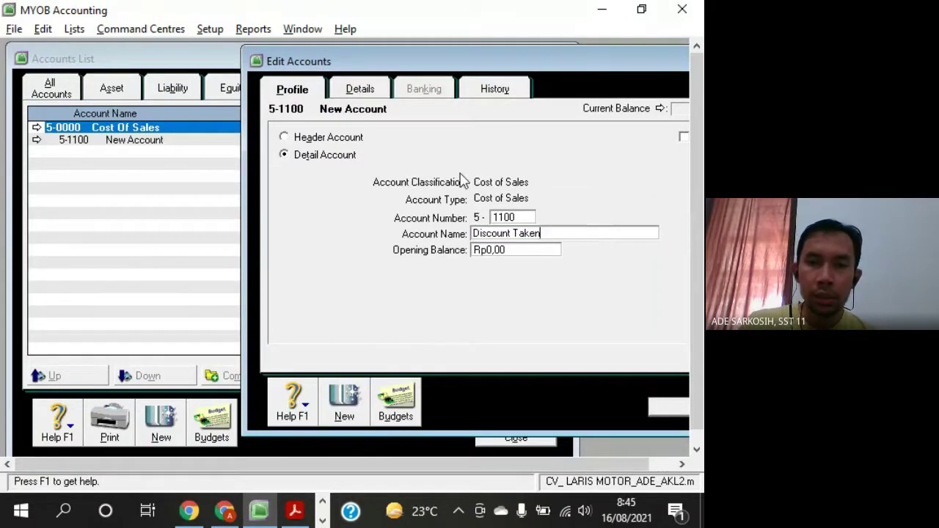
pyautogui.moveTo(545, 67); pyautogui.dragTo(488, 51)
pyautogui.click(654, 393)
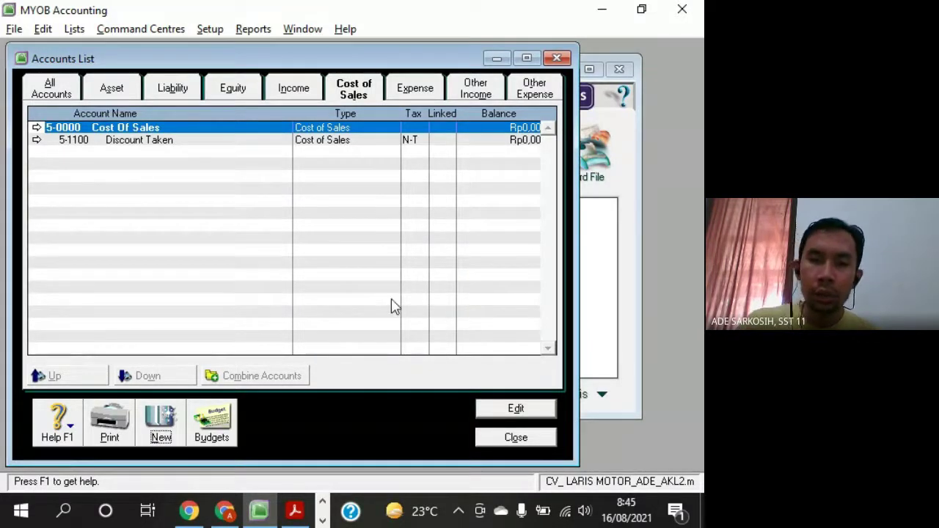
# Switch to the Google Meet call, admit the waiting participant, and return to MYOB Accounting with the presenting notification dismissed
pyautogui.click(228, 513)
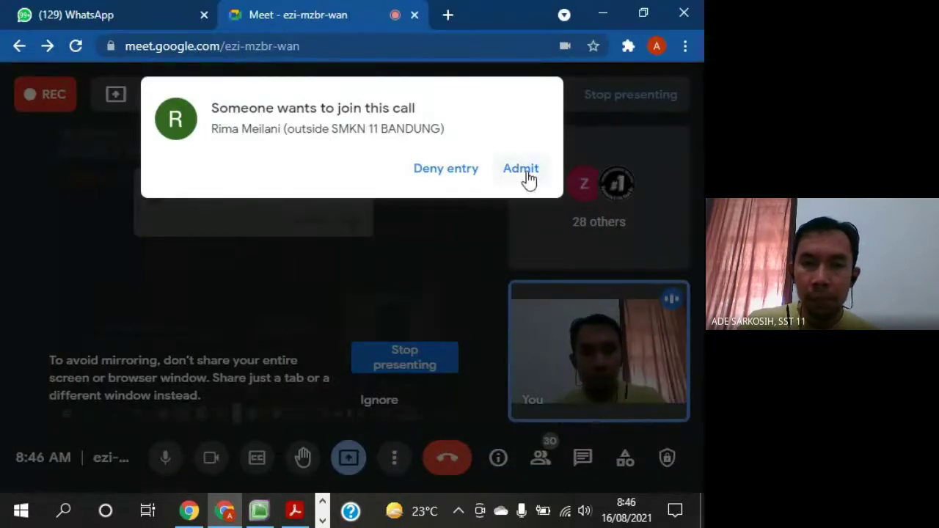
pyautogui.click(529, 176)
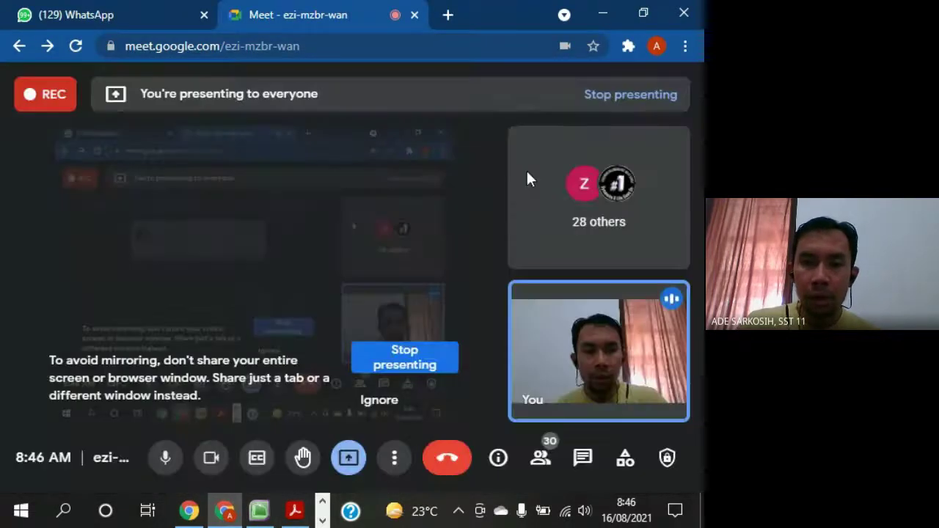
pyautogui.click(603, 13)
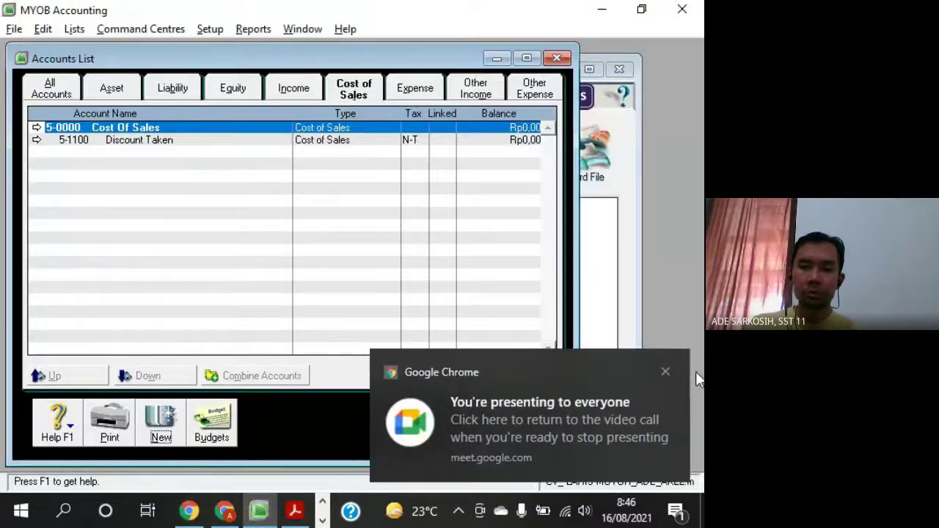
pyautogui.click(665, 372)
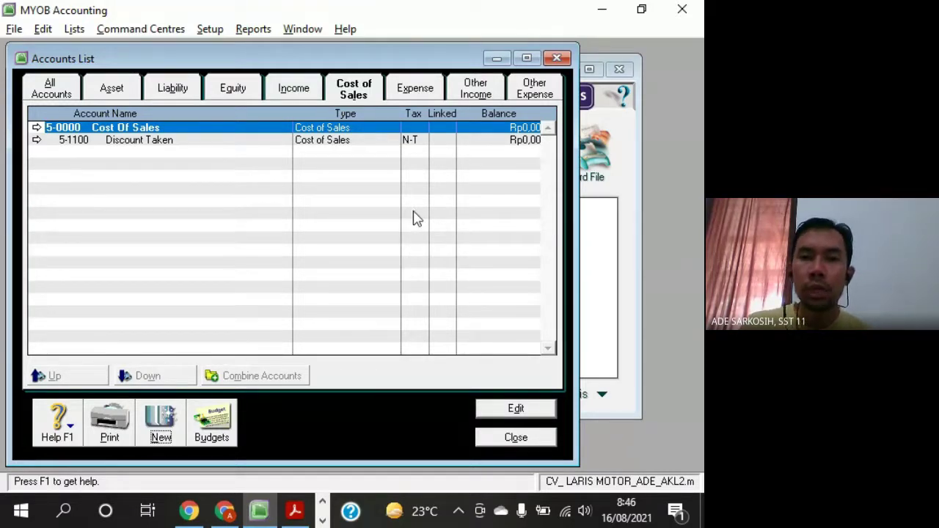
# Display the expense accounts in MYOB Accounting, and examine Operating Expense accounts 6-1100 to 6-1800 in the exercise PDF
pyautogui.click(426, 94)
pyautogui.hotkey('alt', 'Tab')
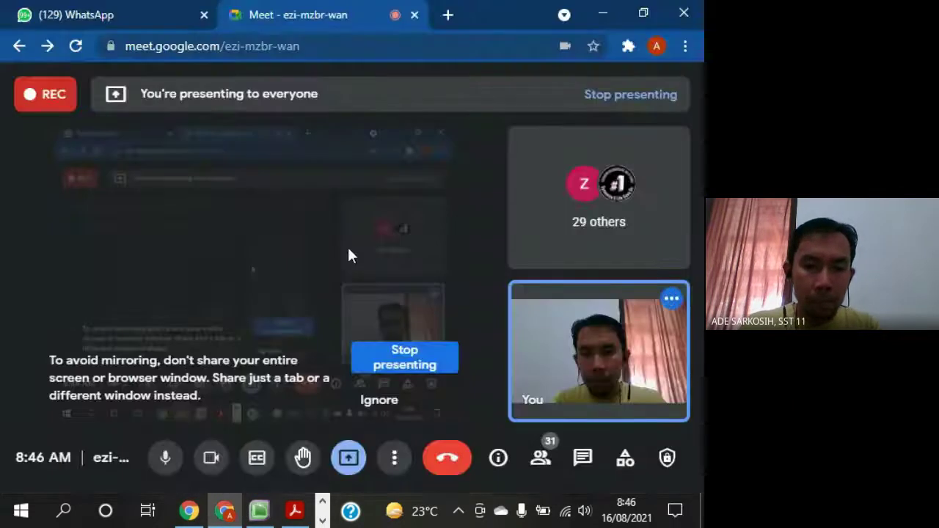
pyautogui.hotkey('alt', 'Tab')
pyautogui.click(295, 510)
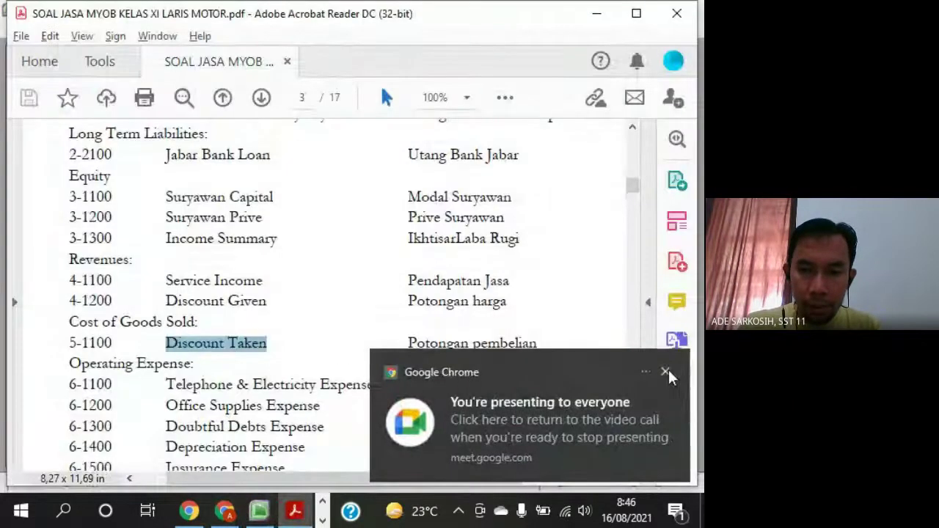
pyautogui.click(666, 373)
pyautogui.scroll(-6, 467, 305)
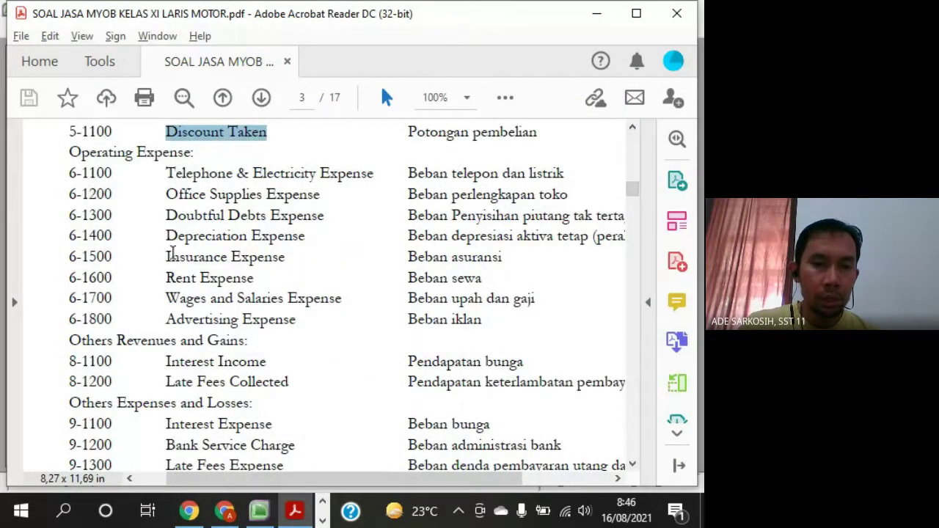
pyautogui.moveTo(166, 173); pyautogui.dragTo(430, 318)
# Return to MYOB Accounting and compare the Wages & Salaries and Other Employer Expenses accounts with the exercise PDF's Operating Expense list
pyautogui.hotkey('alt', 'Tab')
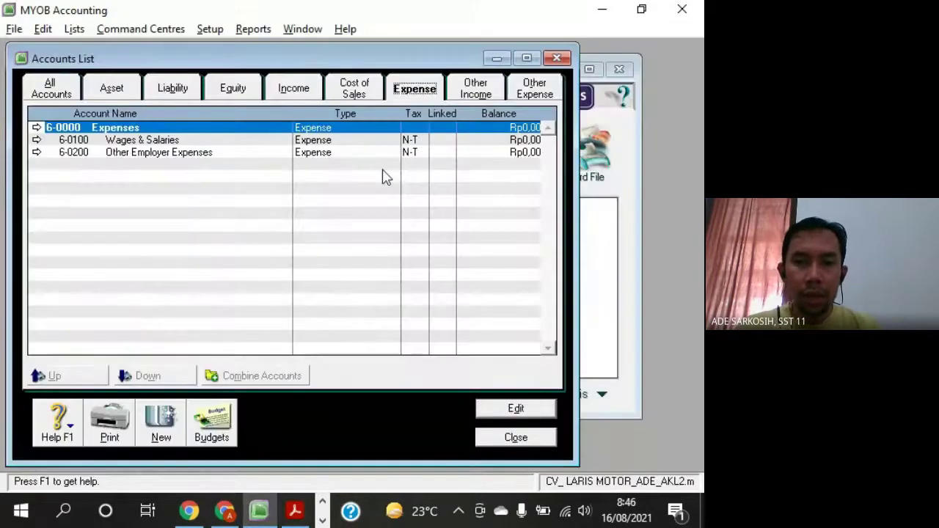
pyautogui.click(359, 143)
pyautogui.click(356, 154)
pyautogui.click(361, 143)
pyautogui.click(384, 151)
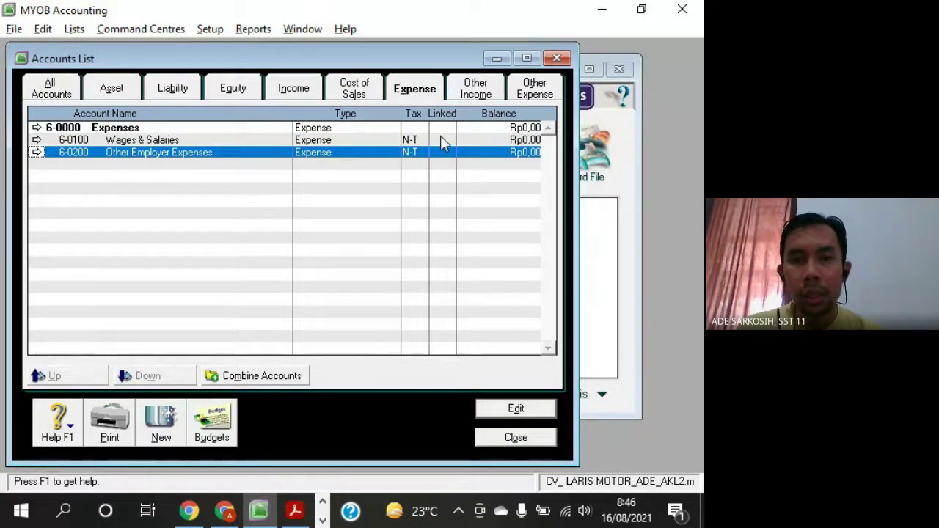
pyautogui.press('Up')
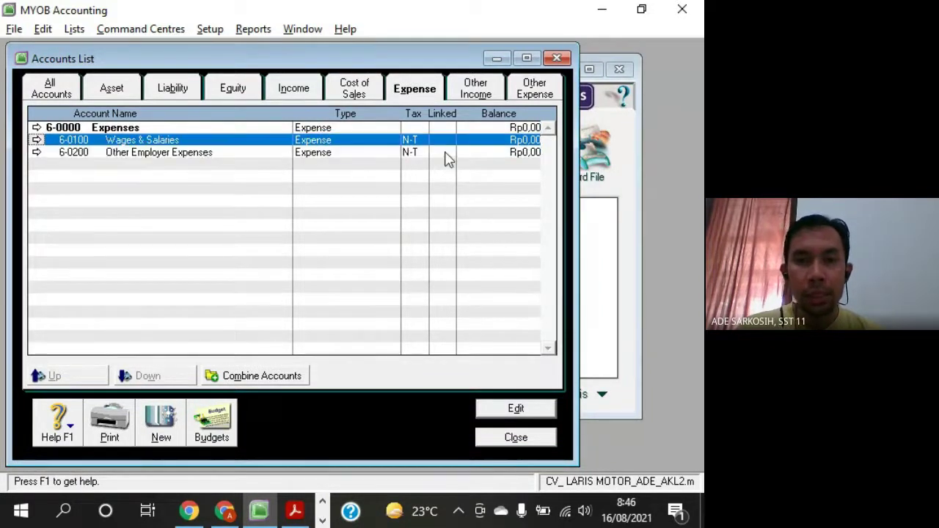
pyautogui.press('Down')
pyautogui.press('Up')
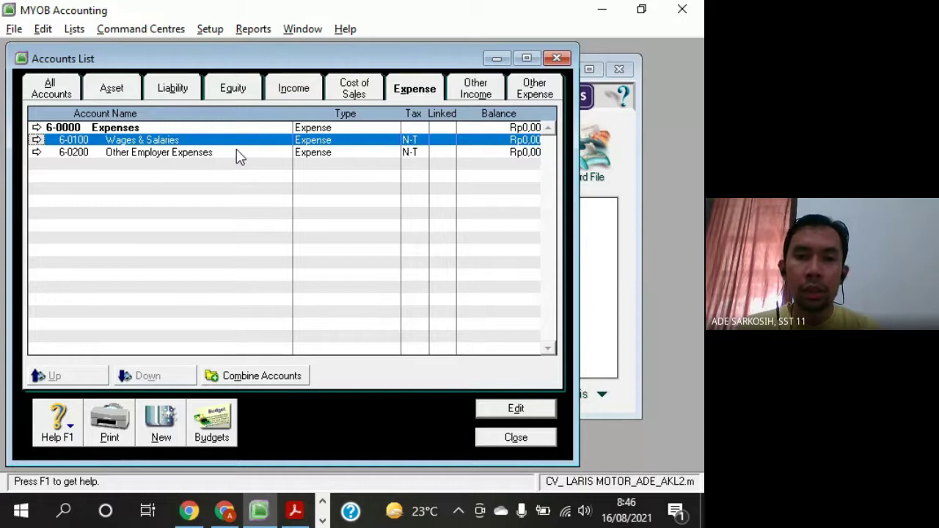
pyautogui.hotkey('alt', 'Tab')
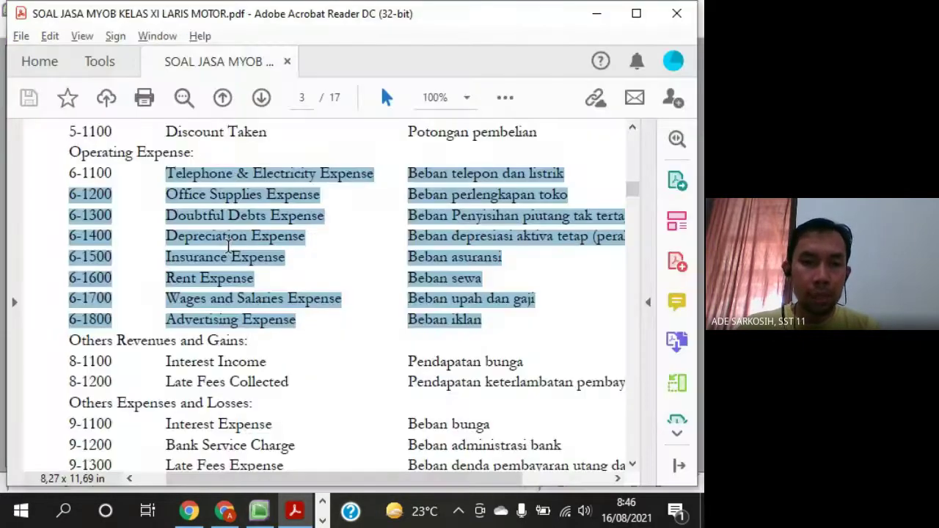
# Look up account 6-1100 in the exercise PDF, renumber MYOB Accounting's Wages & Salaries account to 6-1100 and name it Tlp & Electricity Expense
pyautogui.moveTo(164, 173); pyautogui.dragTo(378, 182)
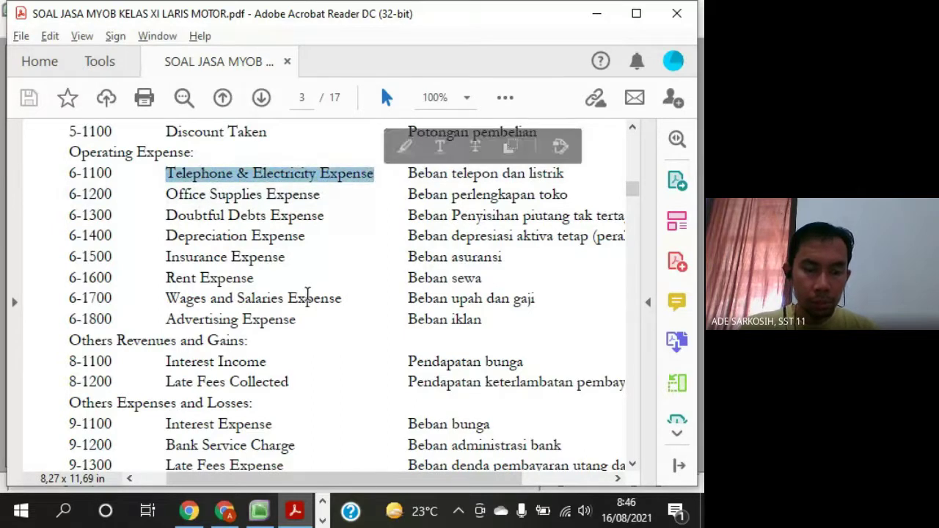
pyautogui.hotkey('alt', 'Tab')
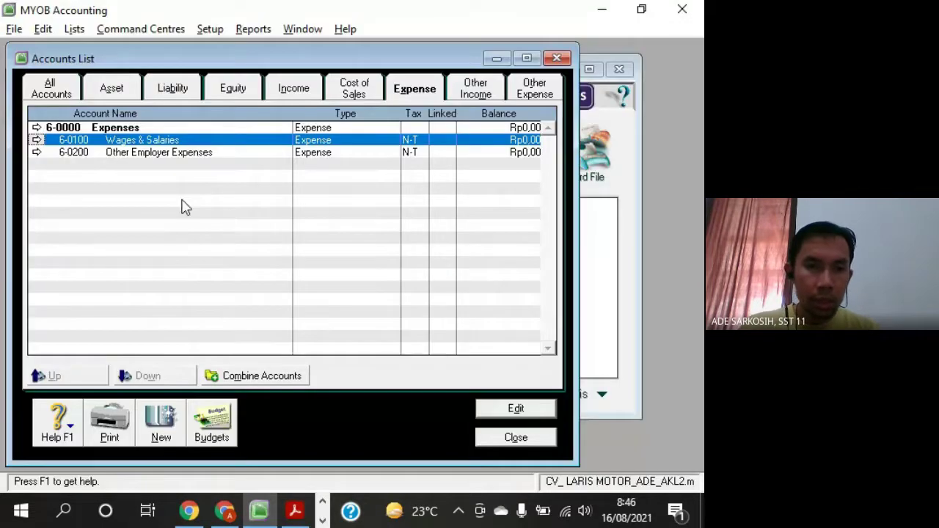
pyautogui.click(37, 140)
pyautogui.write('1100')
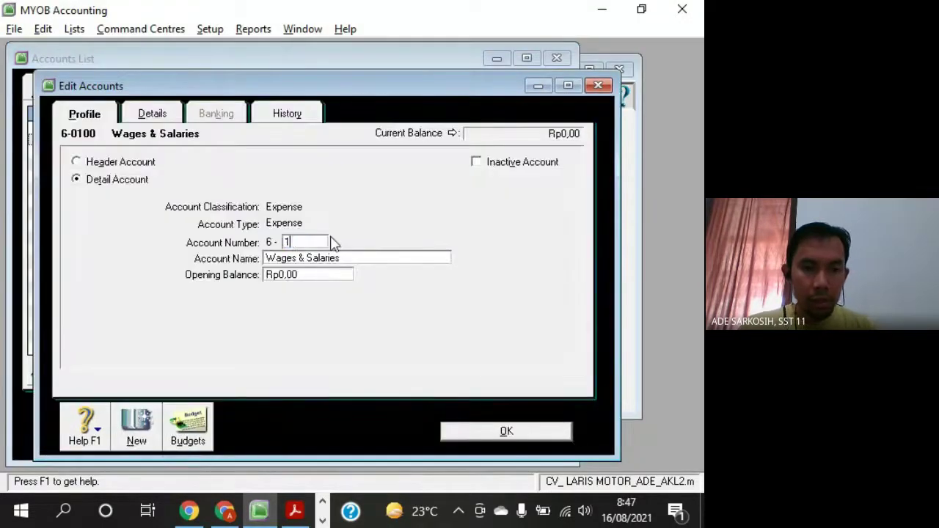
pyautogui.press('Tab')
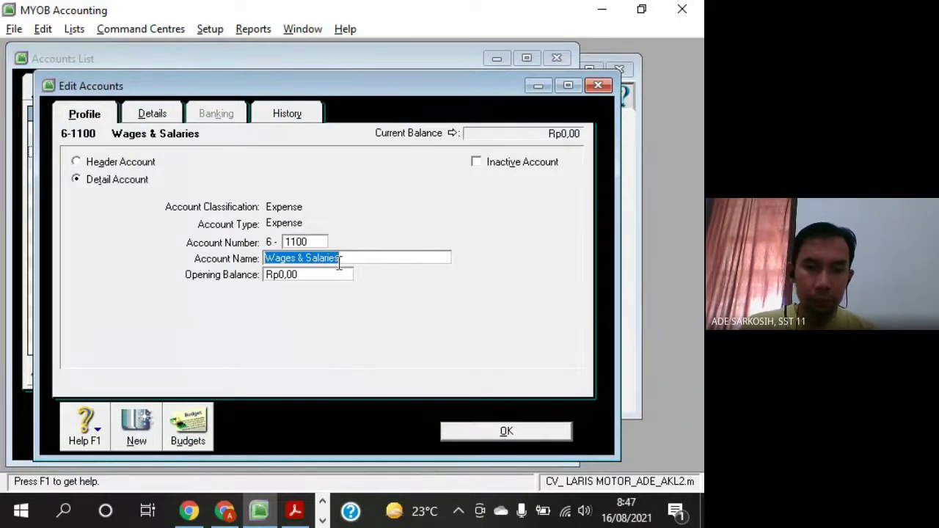
pyautogui.hotkey('alt', 'Tab')
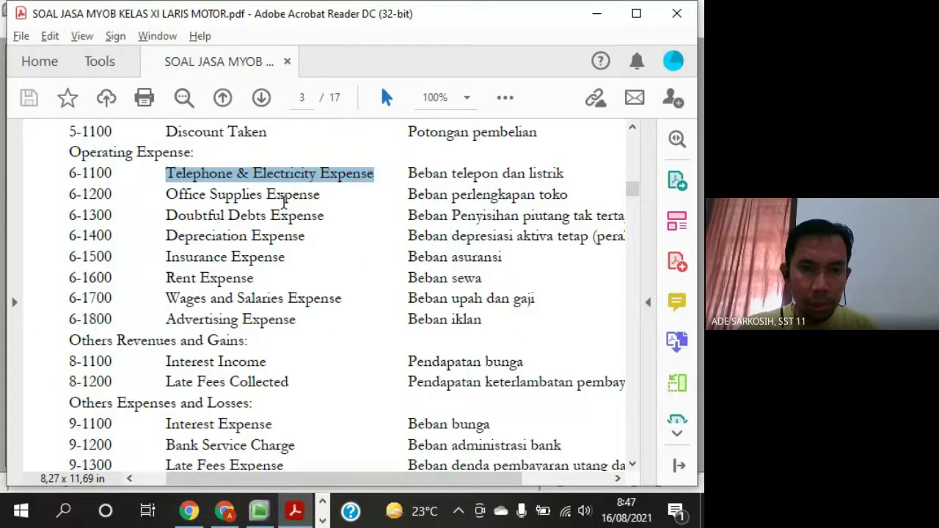
pyautogui.hotkey('alt', 'Tab')
pyautogui.write('T')
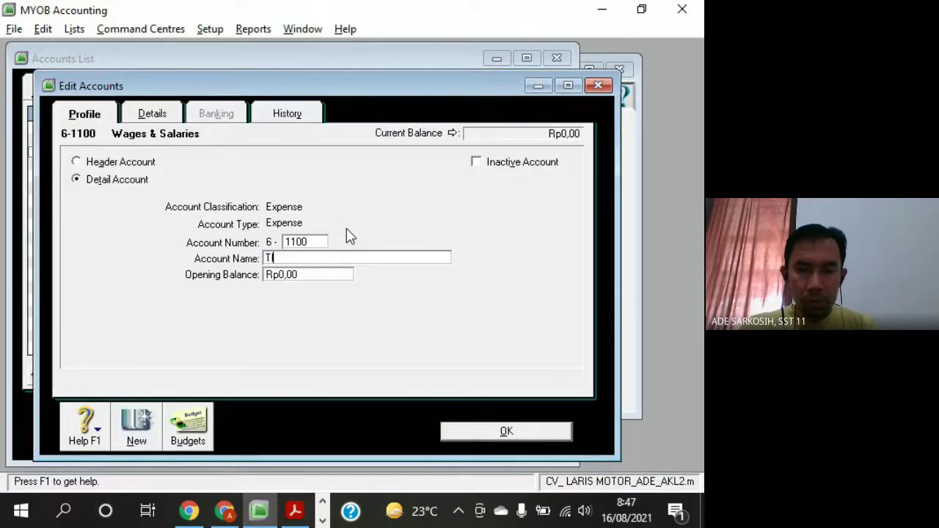
pyautogui.write('lp & Electricity Expense')
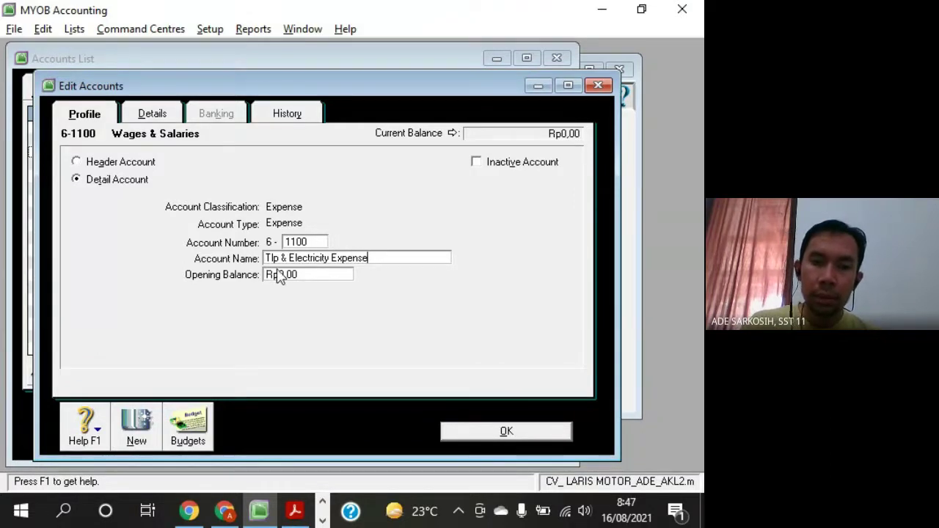
# Change account 6-1100's name to Phone & Electricity Expense, check it against the exercise PDF, and save the account
pyautogui.moveTo(281, 260); pyautogui.dragTo(254, 251)
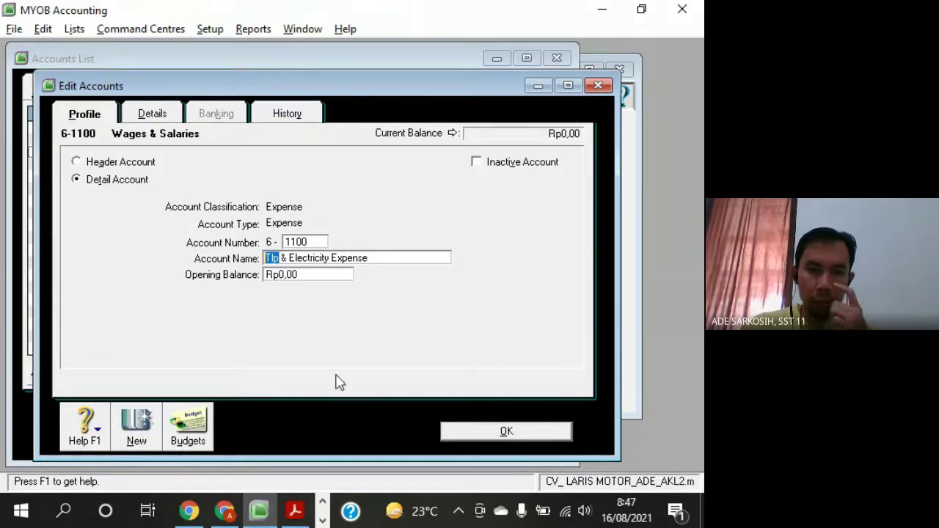
pyautogui.write('Phone')
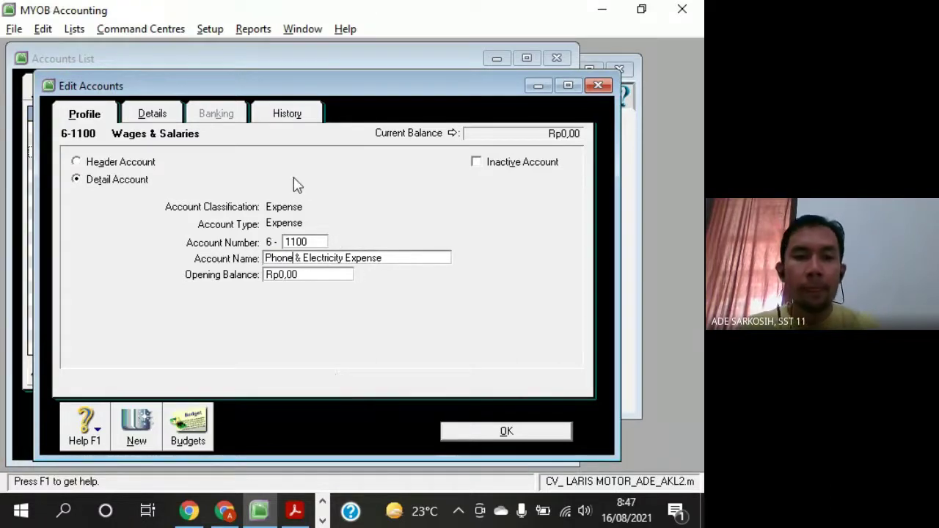
pyautogui.hotkey('alt', 'Tab')
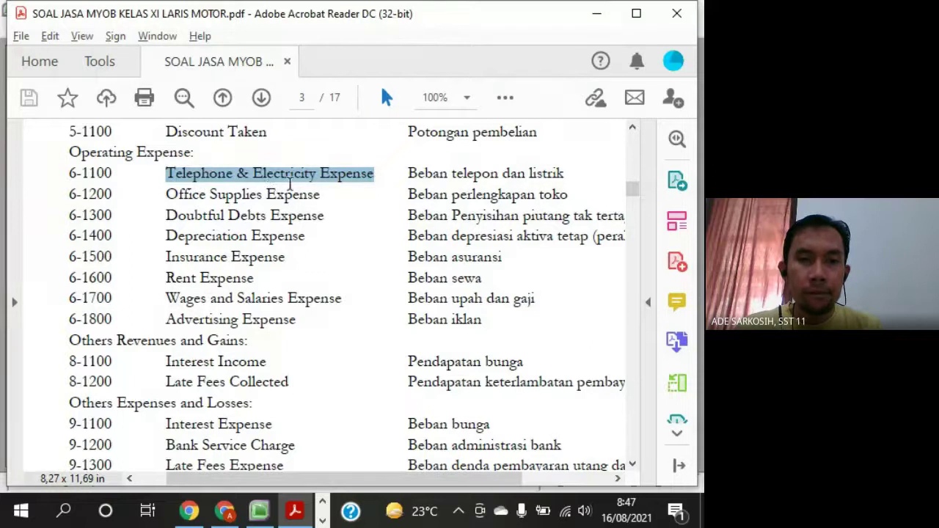
pyautogui.hotkey('alt', 'Tab')
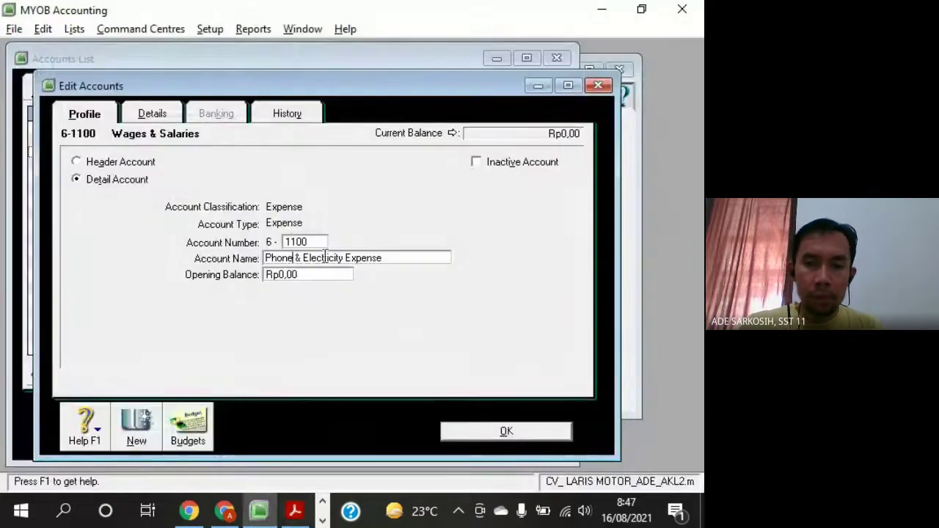
pyautogui.click(527, 437)
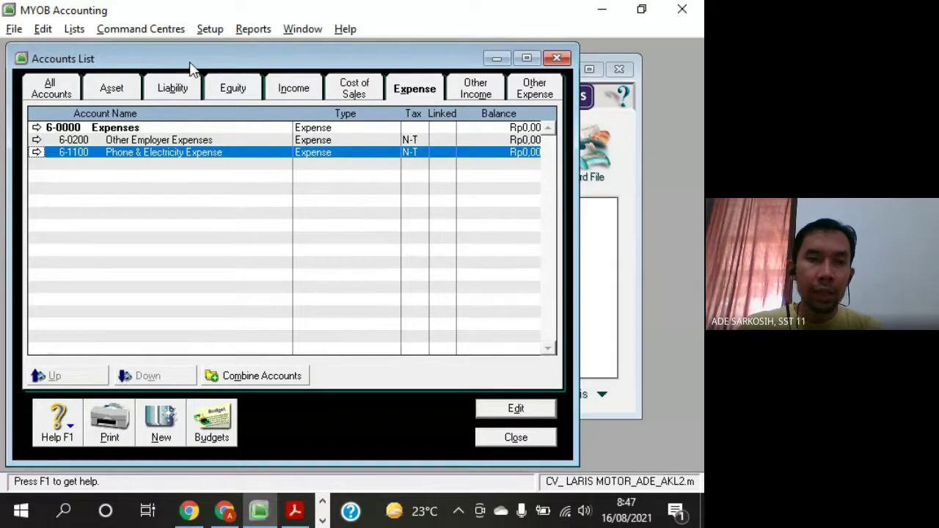
# Open the Other Employer Expenses account beside the accounts list and renumber it to 6-1200 after checking the exercise PDF
pyautogui.moveTo(190, 63); pyautogui.dragTo(184, 61)
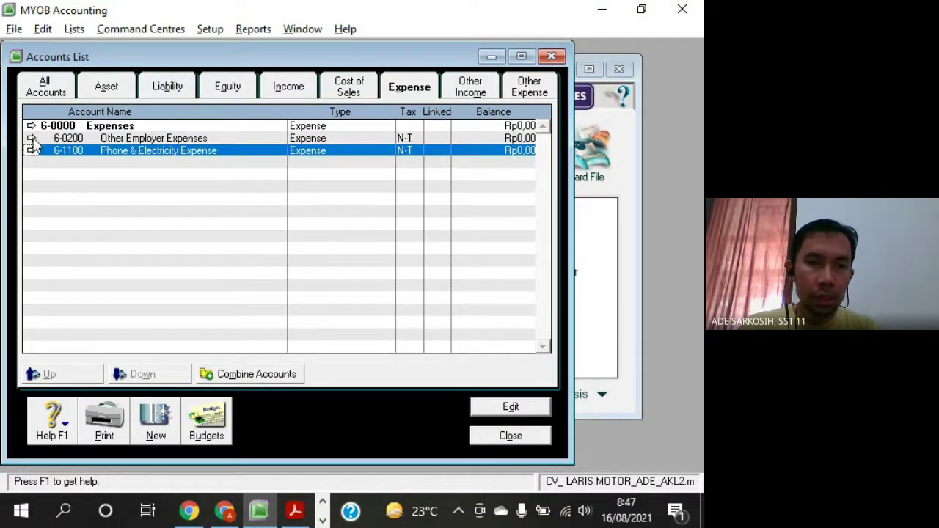
pyautogui.click(82, 139)
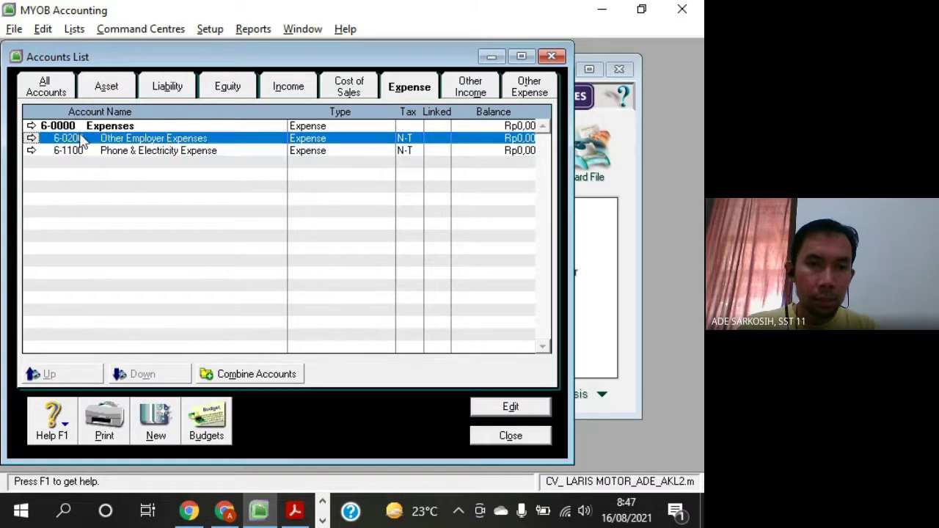
pyautogui.click(32, 138)
pyautogui.moveTo(168, 92); pyautogui.dragTo(400, 54)
pyautogui.hotkey('alt', 'Tab')
pyautogui.hotkey('alt', 'Tab')
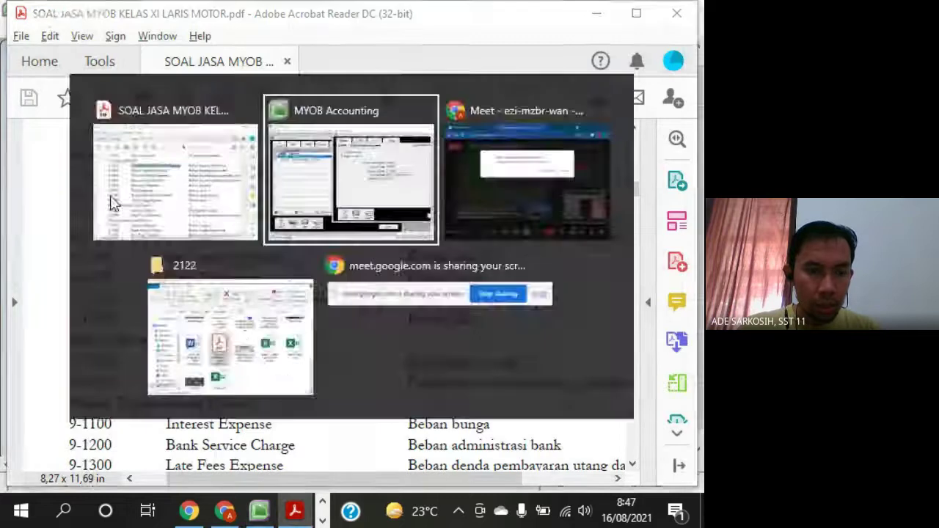
pyautogui.write('1200')
pyautogui.press('Tab')
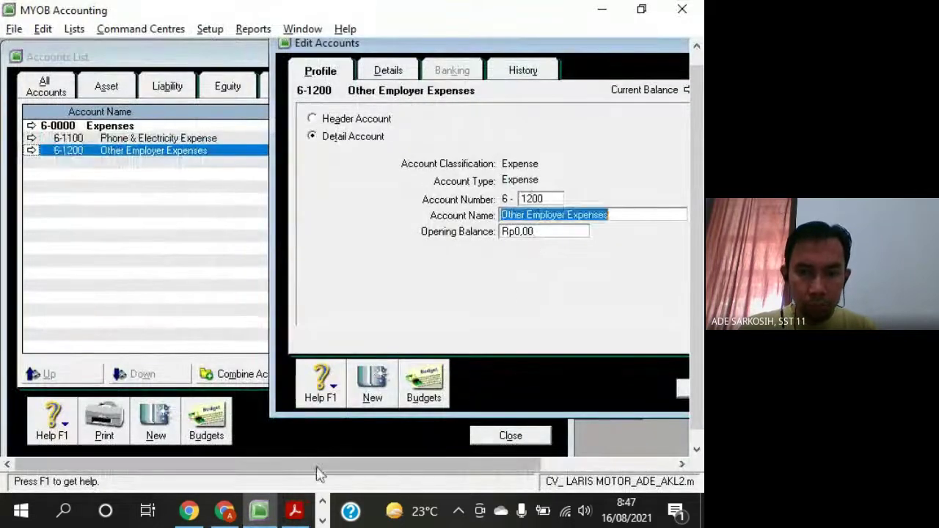
# Switch to the Google Meet call, admit the waiting participant, and return to MYOB Accounting
pyautogui.click(253, 442)
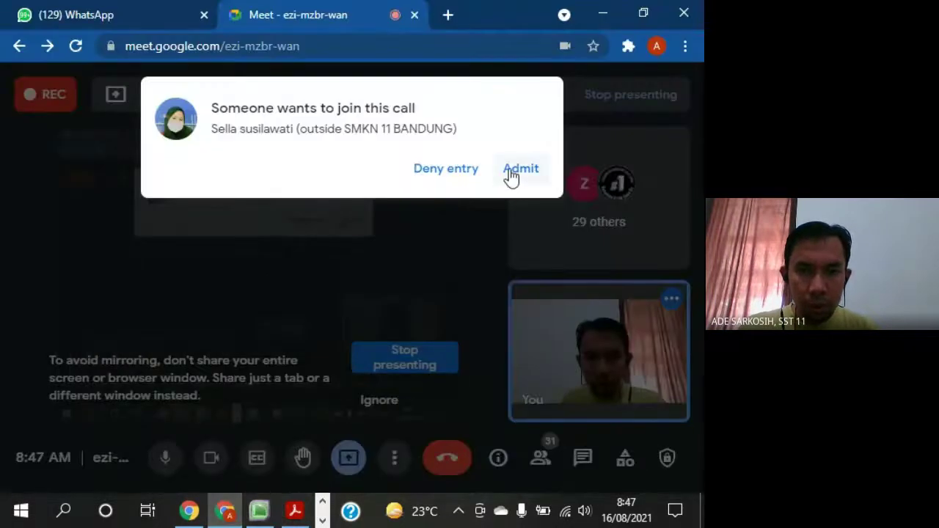
pyautogui.click(513, 170)
pyautogui.click(603, 11)
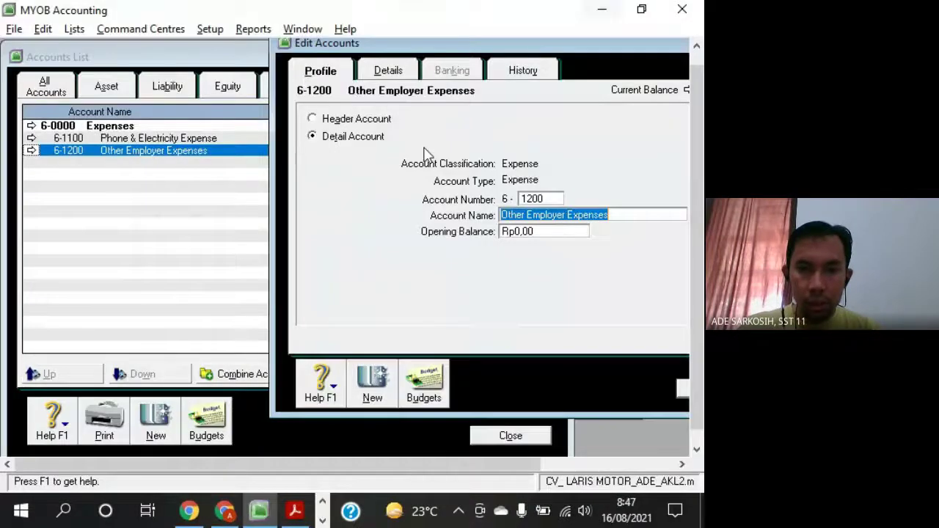
# Copy the account name Office Supplies Expense from the exercise PDF and use it to rename account 6-1200 in MYOB Accounting
pyautogui.click(665, 373)
pyautogui.hotkey('alt', 'Tab')
pyautogui.hotkey('alt', 'Tab')
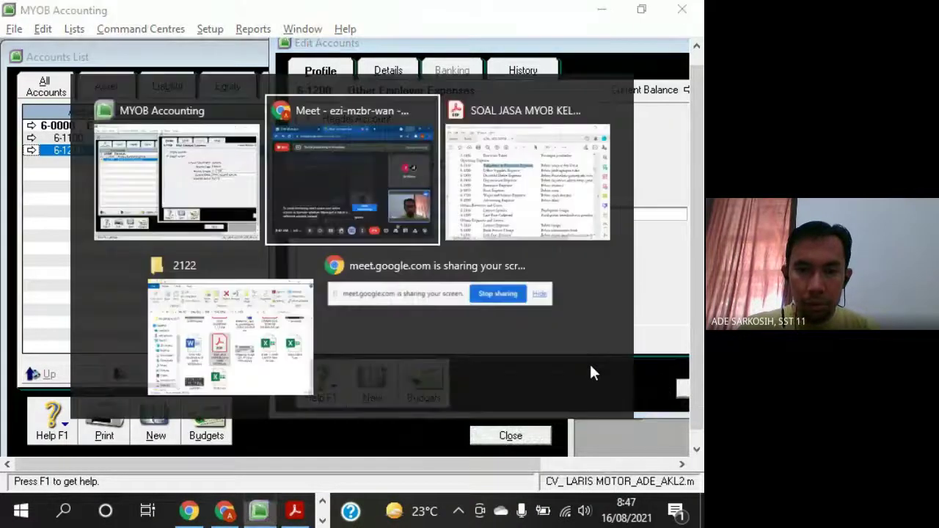
pyautogui.moveTo(166, 195); pyautogui.dragTo(321, 196)
pyautogui.hotkey('ctrl', 'c')
pyautogui.hotkey('alt', 'Tab')
pyautogui.hotkey('ctrl', 'v')
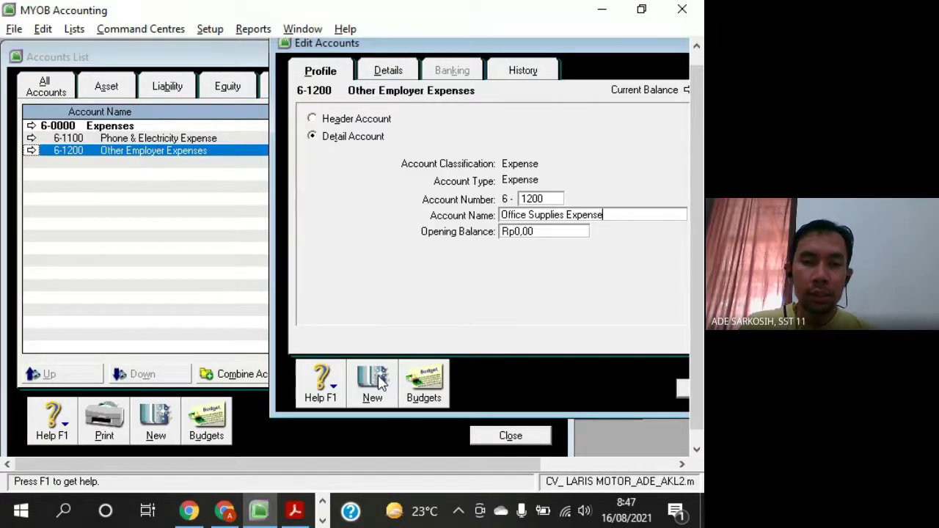
# Review the remaining Operating Expense accounts in the exercise PDF and add expense detail account 6-1300 named Doubtful Debts Expense in MYOB Accounting
pyautogui.hotkey('alt', 'Tab')
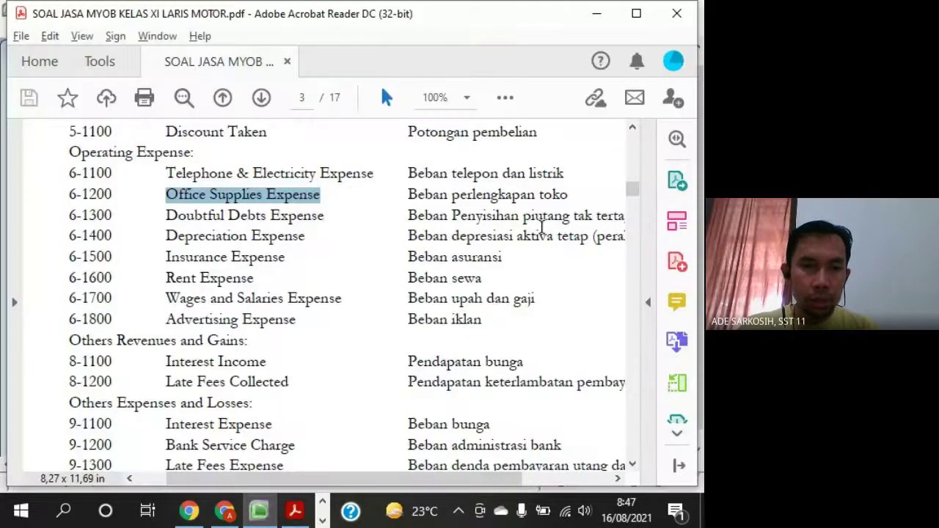
pyautogui.moveTo(168, 214); pyautogui.dragTo(330, 312)
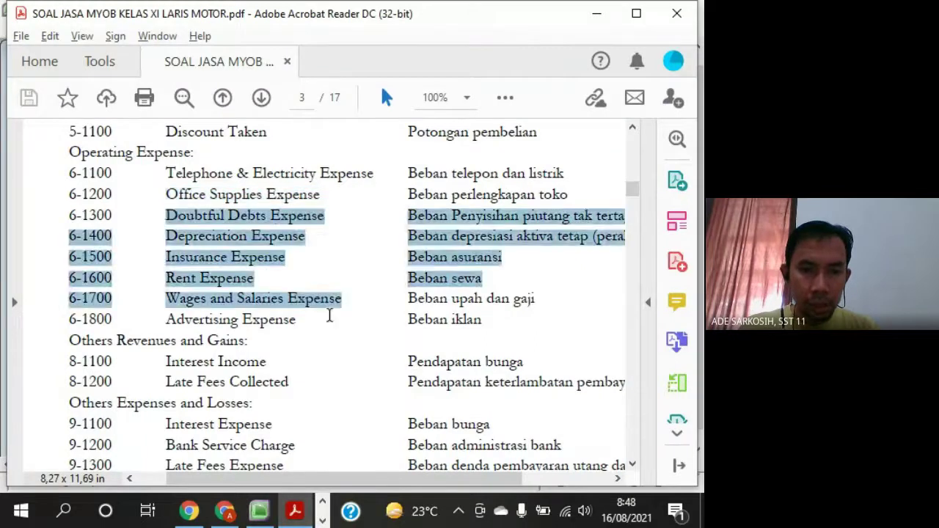
pyautogui.hotkey('alt', 'Tab')
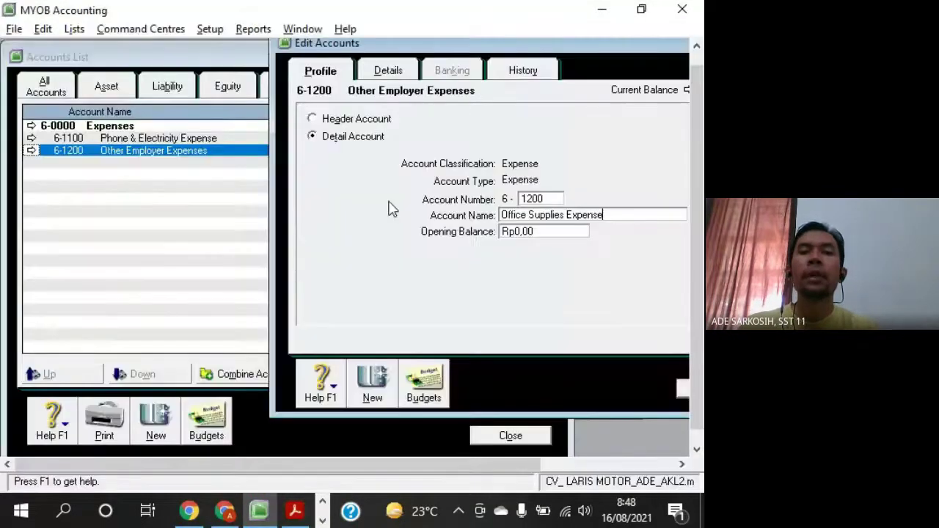
pyautogui.click(373, 378)
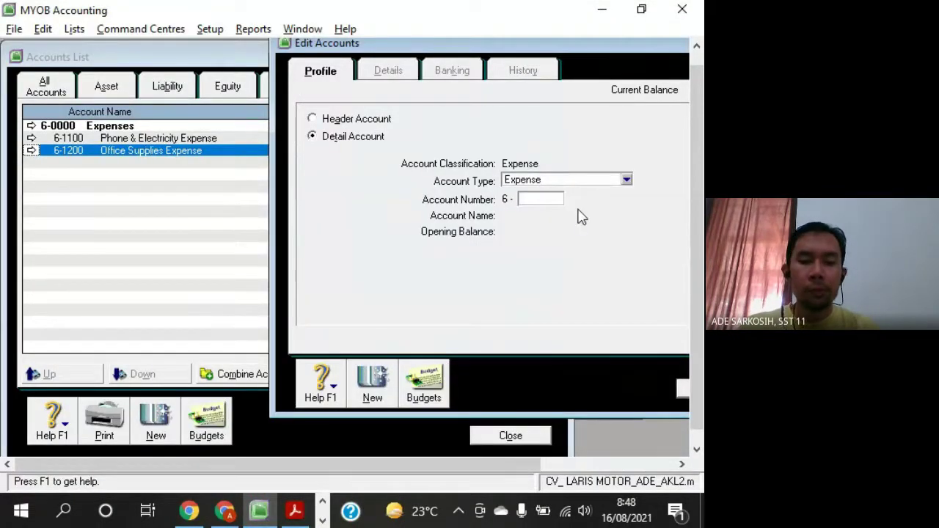
pyautogui.write('13')
pyautogui.hotkey('alt', 'Tab')
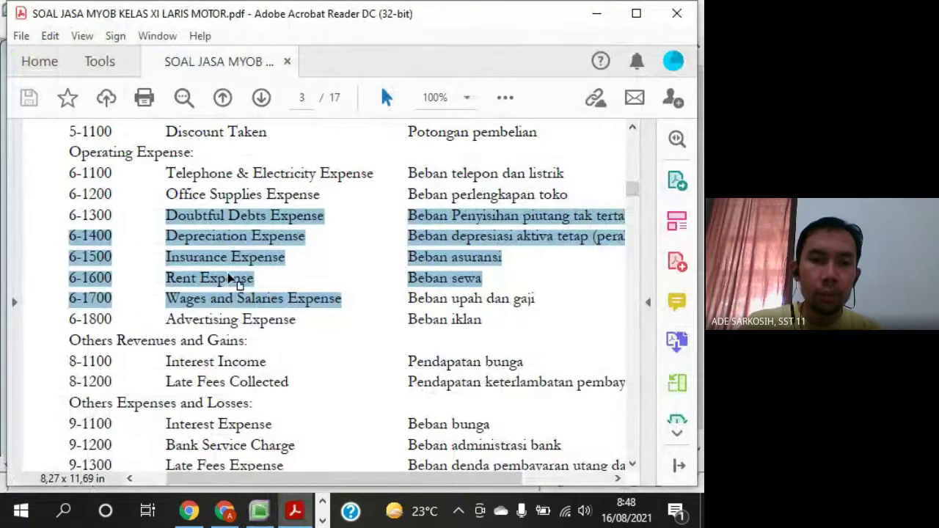
pyautogui.moveTo(166, 217); pyautogui.dragTo(320, 220)
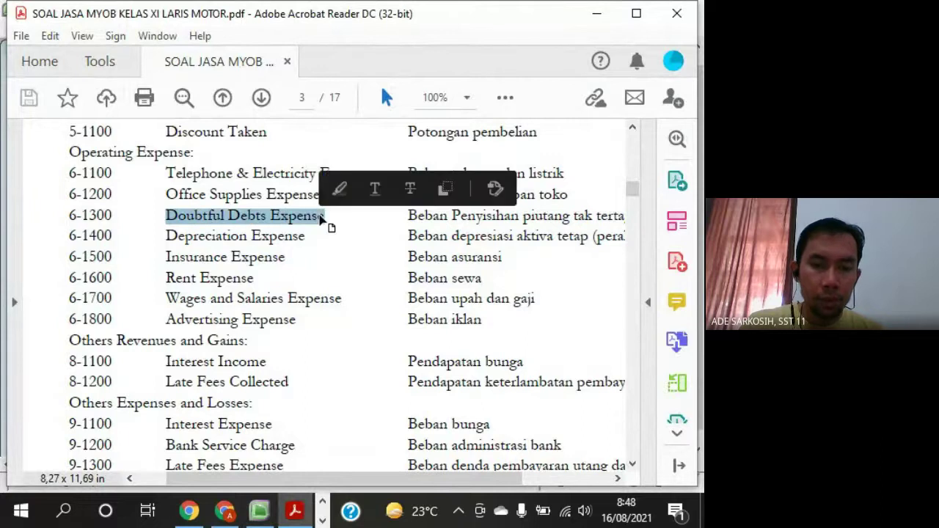
pyautogui.hotkey('ctrl', 'c')
pyautogui.hotkey('alt', 'Tab')
pyautogui.hotkey('ctrl', 'v')
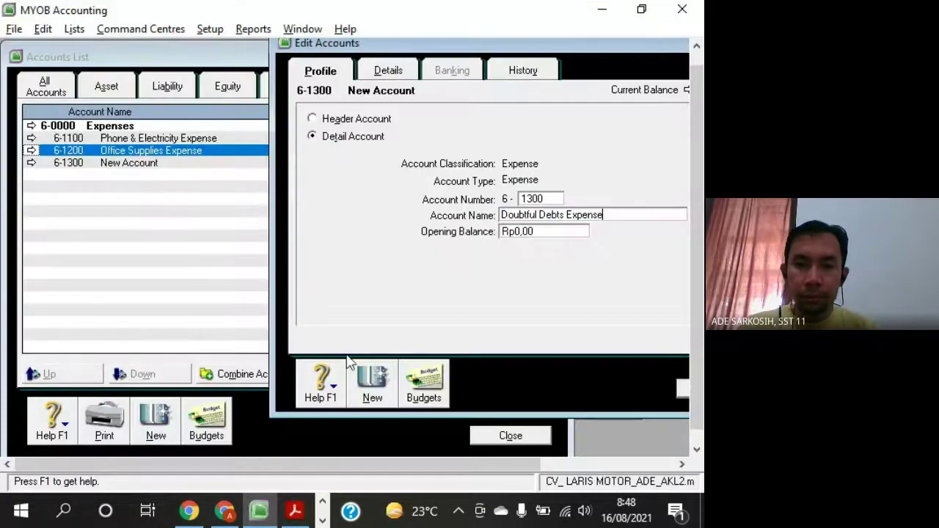
# Add expense detail account 6-1400 in MYOB Accounting, with the name Depreciation Expense copied from the exercise PDF
pyautogui.click(372, 397)
pyautogui.write('1400')
pyautogui.press('Tab')
pyautogui.hotkey('alt', 'Tab')
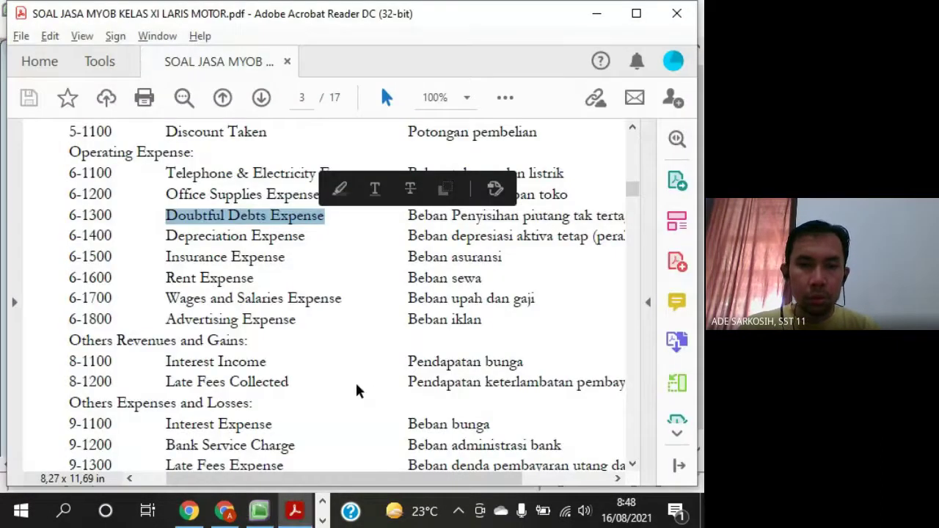
pyautogui.moveTo(168, 236); pyautogui.dragTo(309, 236)
pyautogui.hotkey('ctrl', 'c')
pyautogui.hotkey('alt', 'Tab')
pyautogui.hotkey('ctrl', 'v')
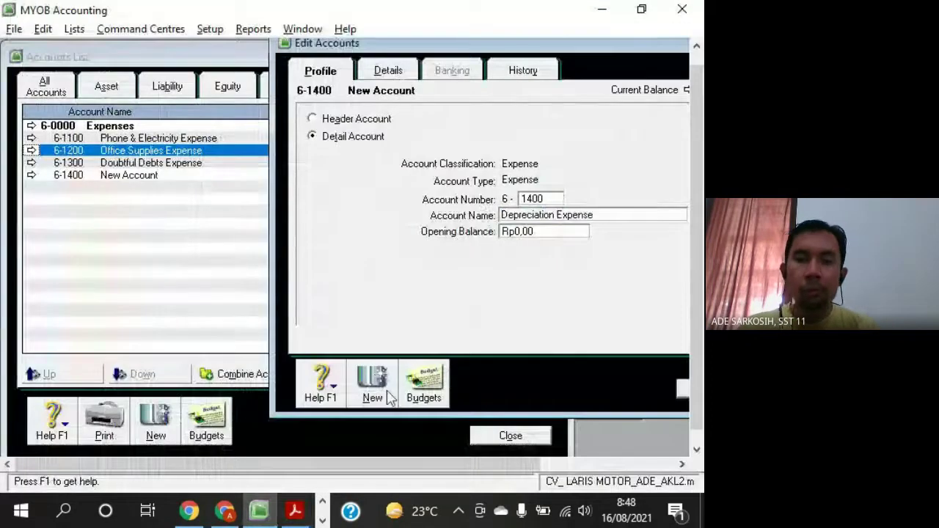
# Add expense detail account 6-1500 in MYOB Accounting, with the name Insurance Expense copied from the exercise PDF
pyautogui.click(389, 397)
pyautogui.write('1500')
pyautogui.press('Tab')
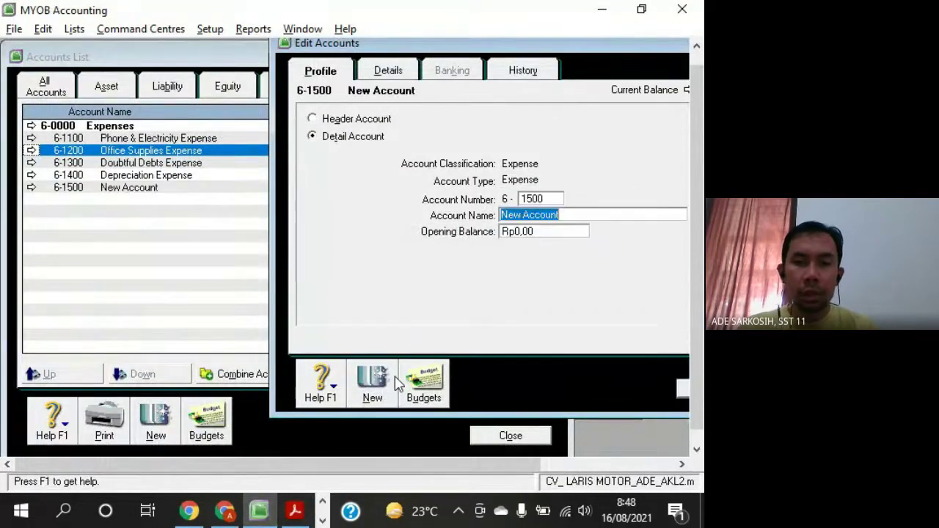
pyautogui.hotkey('alt', 'Tab')
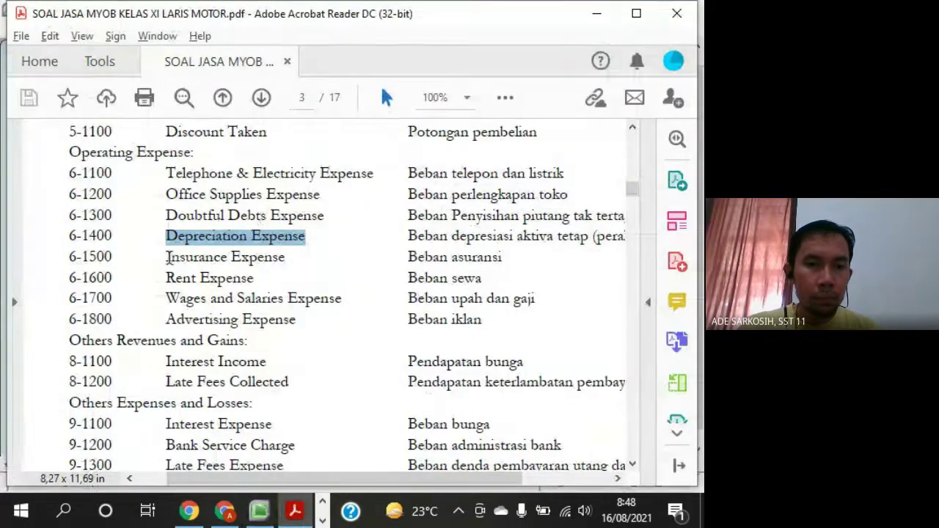
pyautogui.moveTo(166, 257); pyautogui.dragTo(282, 254)
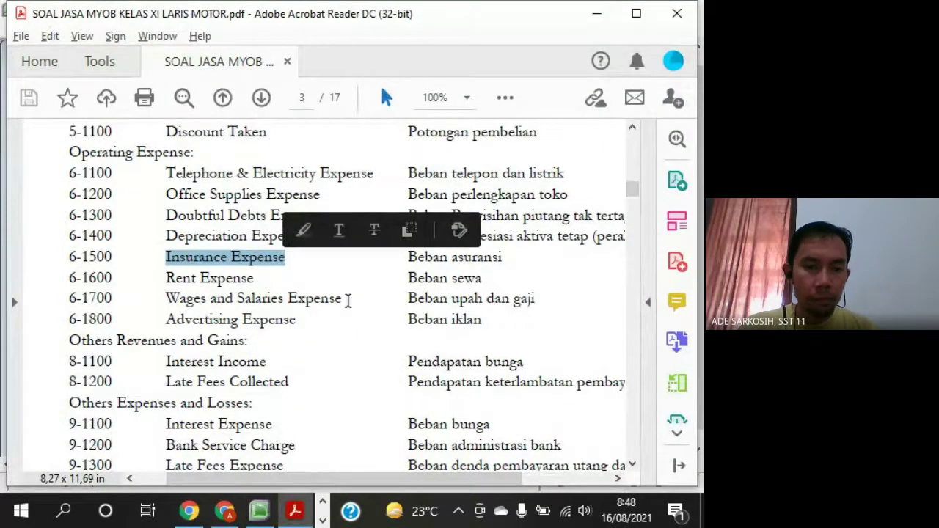
pyautogui.hotkey('ctrl', 'c')
pyautogui.hotkey('alt', 'Tab')
pyautogui.hotkey('ctrl', 'v')
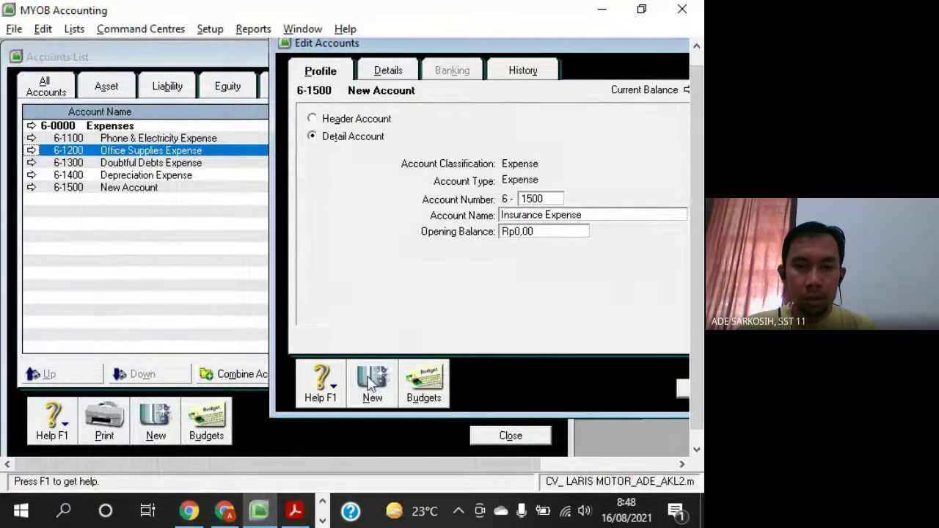
# Add expense detail account 6-1600 in MYOB Accounting, with the name Rent Expense copied from the exercise PDF
pyautogui.hotkey('alt', 'Tab')
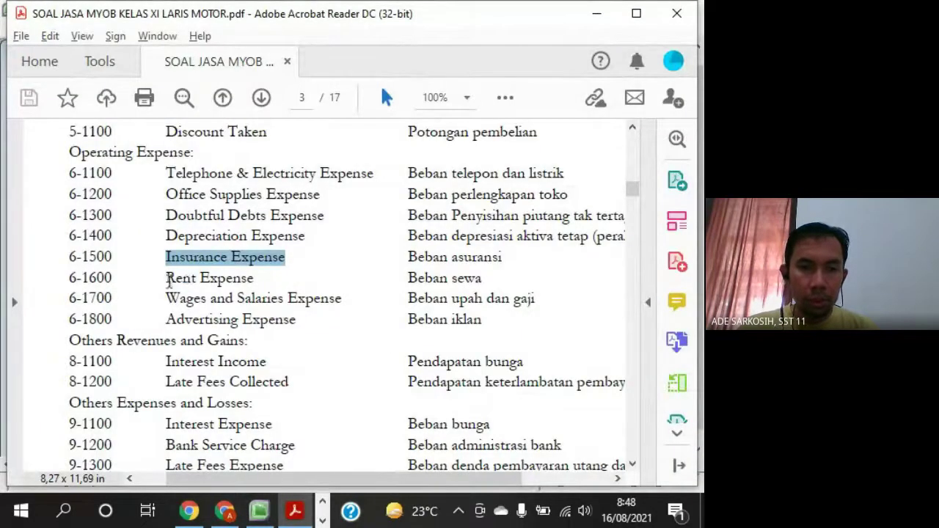
pyautogui.moveTo(167, 279); pyautogui.dragTo(254, 281)
pyautogui.hotkey('ctrl', 'c')
pyautogui.hotkey('alt', 'Tab')
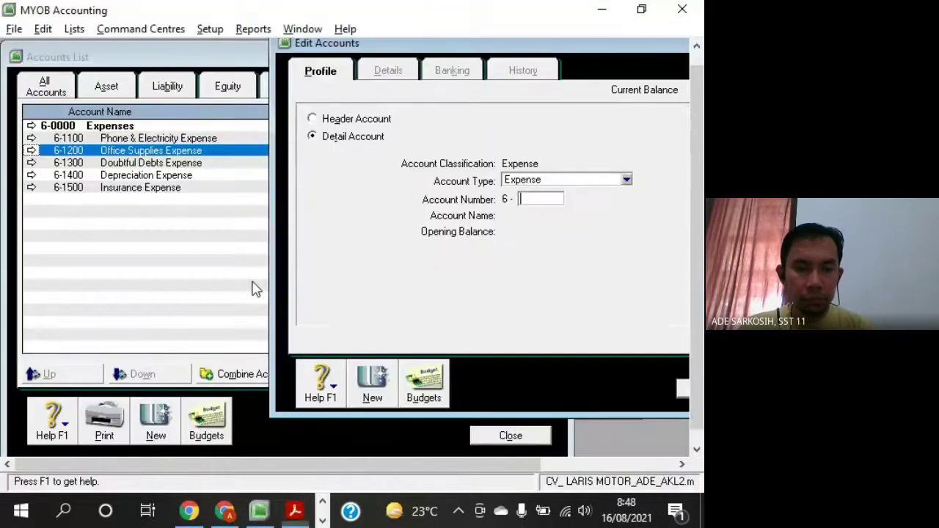
pyautogui.write('1600')
pyautogui.press('Tab')
pyautogui.hotkey('ctrl', 'v')
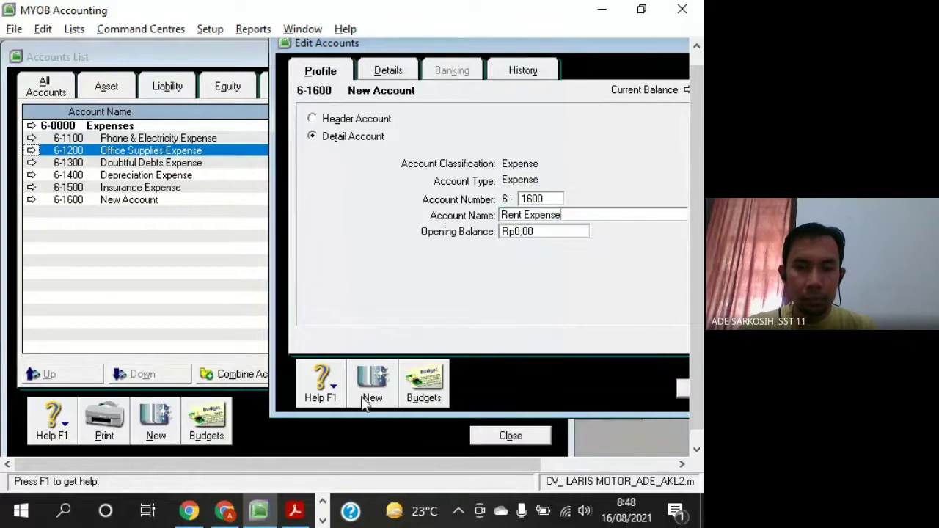
# Add expense detail account 6-1700 in MYOB Accounting, with the name Wages and Salaries Expense copied from the exercise PDF
pyautogui.click(369, 388)
pyautogui.write('17')
pyautogui.press('Tab')
pyautogui.hotkey('alt', 'Tab')
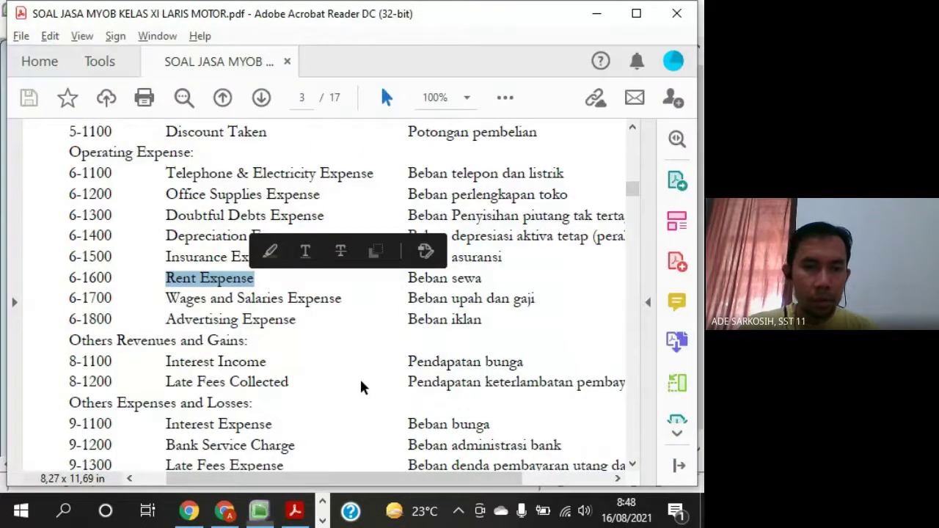
pyautogui.moveTo(167, 298); pyautogui.dragTo(336, 302)
pyautogui.hotkey('ctrl', 'c')
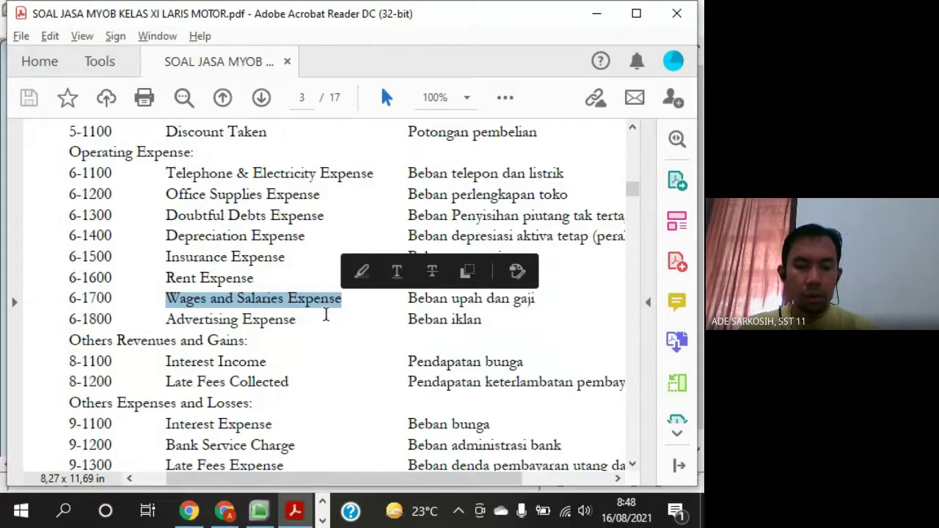
pyautogui.hotkey('alt', 'Tab')
pyautogui.hotkey('ctrl', 'v')
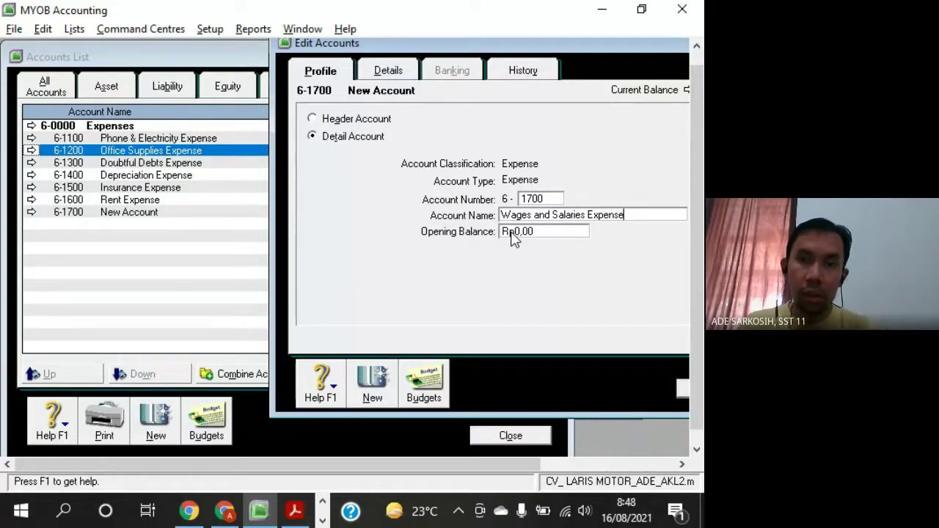
# Add expense detail account 6-1800 in MYOB Accounting, with the name Advertising Expense copied from the exercise PDF, and finish the expense accounts
pyautogui.click(374, 389)
pyautogui.hotkey('alt', 'Tab')
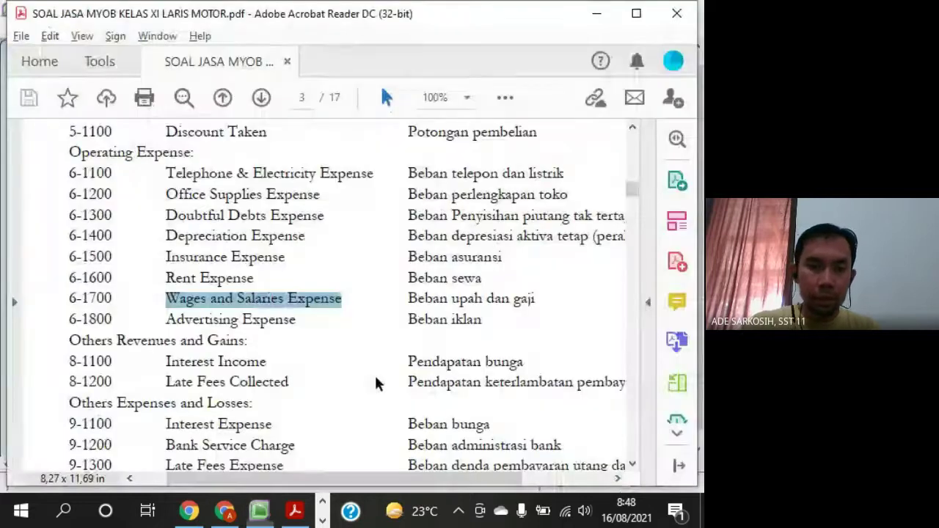
pyautogui.moveTo(168, 328); pyautogui.dragTo(300, 320)
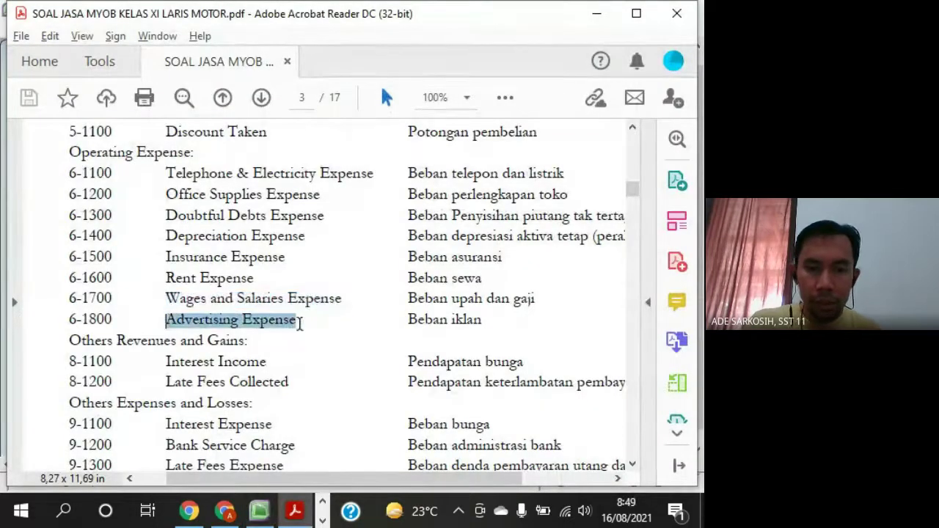
pyautogui.hotkey('ctrl', 'c')
pyautogui.hotkey('alt', 'Tab')
pyautogui.hotkey('ctrl', 'v')
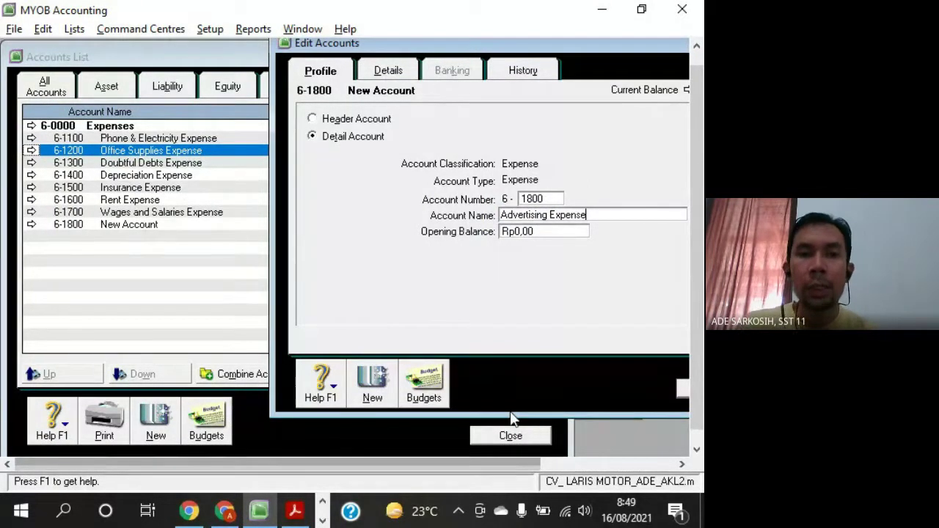
pyautogui.click(682, 394)
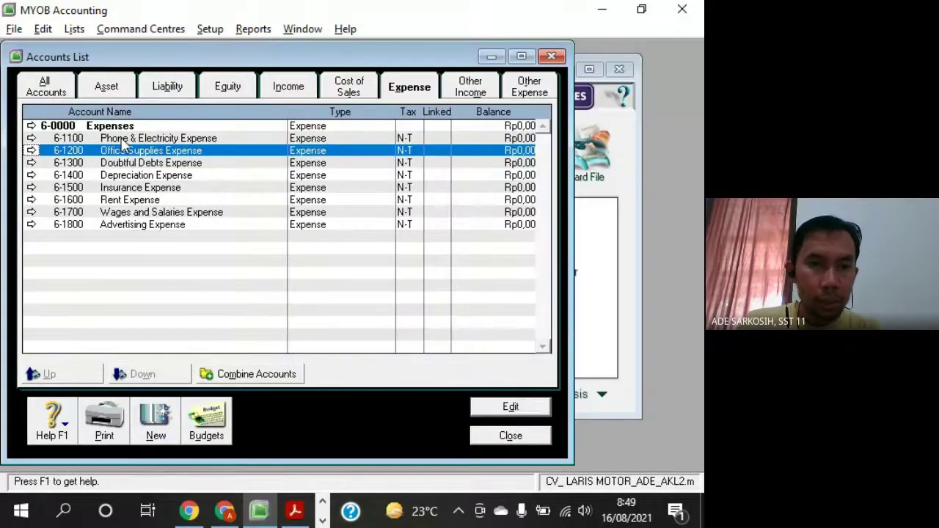
pyautogui.click(140, 174)
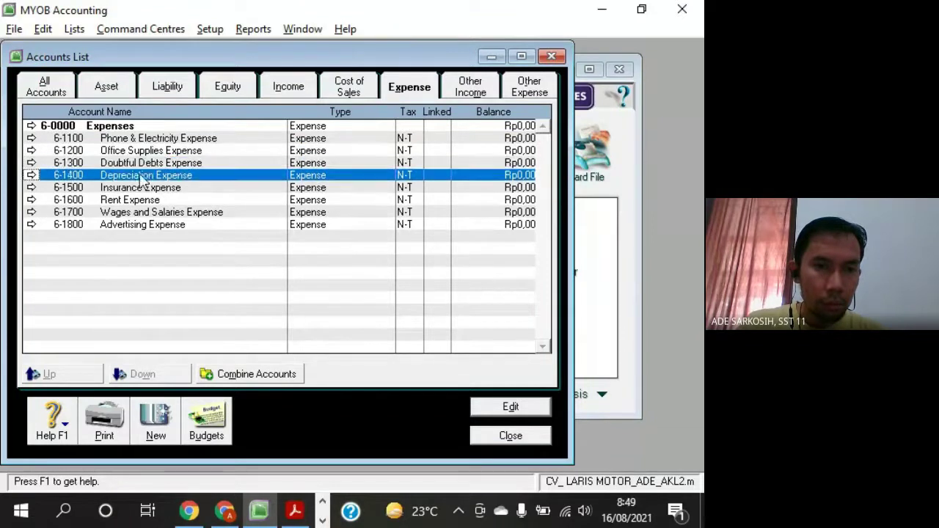
pyautogui.click(145, 225)
# Review the Others Revenues and Gains accounts in the exercise PDF and add other income detail account 8-1100 named Interest Income in MYOB Accounting
pyautogui.click(469, 90)
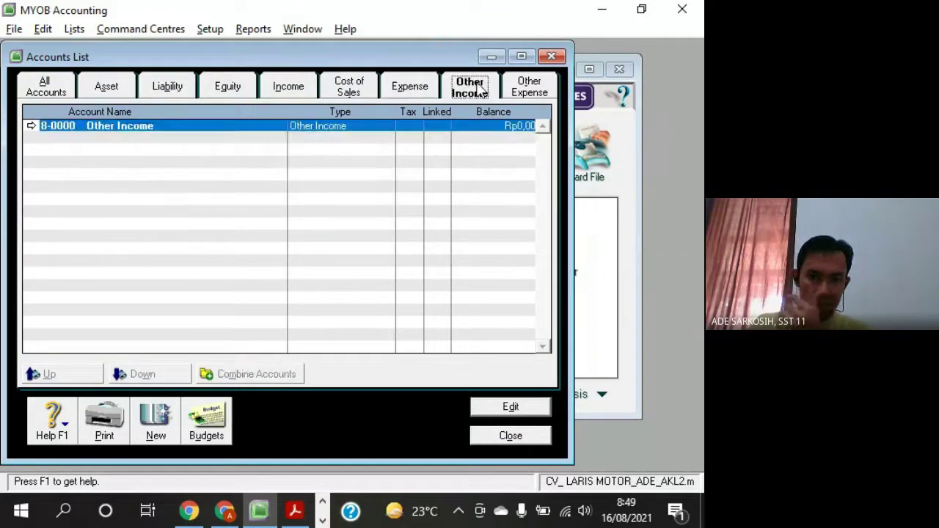
pyautogui.hotkey('alt', 'Tab')
pyautogui.scroll(-5, 167, 193)
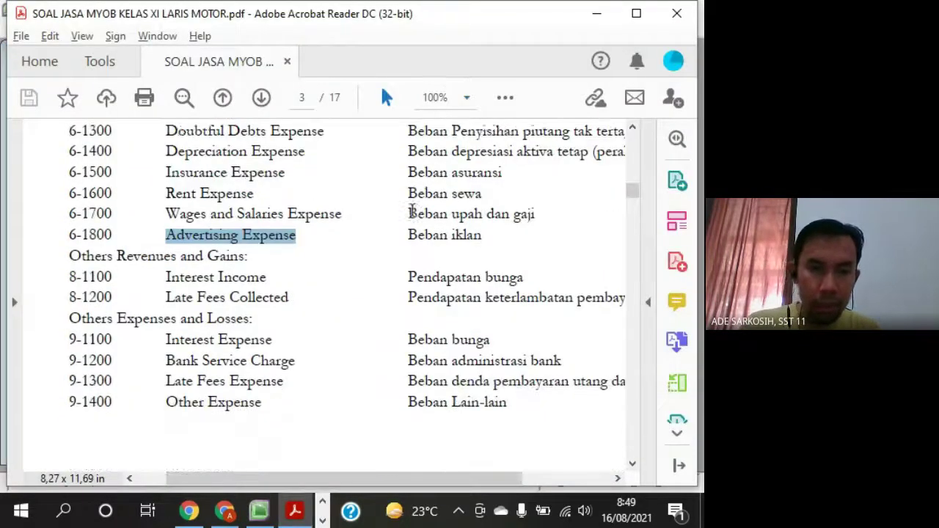
pyautogui.moveTo(167, 193); pyautogui.dragTo(294, 208)
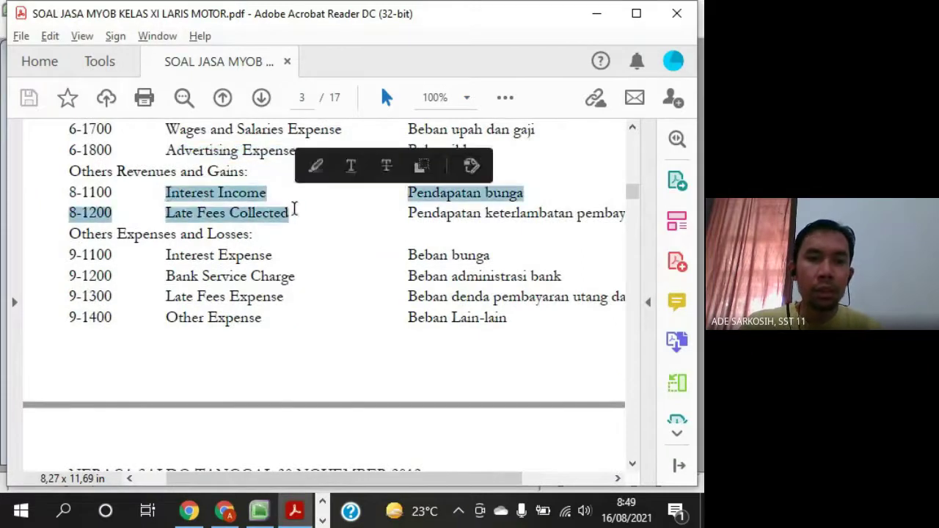
pyautogui.hotkey('alt', 'Tab')
pyautogui.click(169, 424)
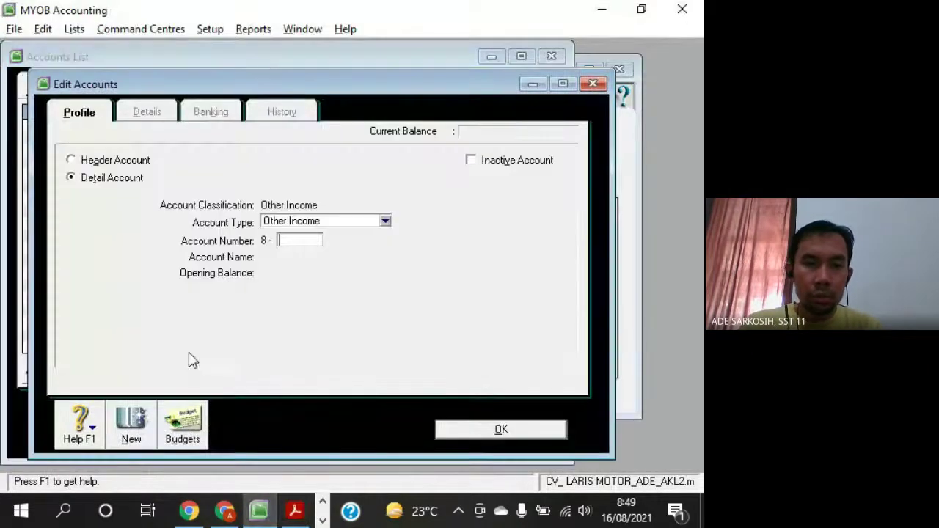
pyautogui.moveTo(203, 84); pyautogui.dragTo(391, 86)
pyautogui.write('1100')
pyautogui.press('Tab')
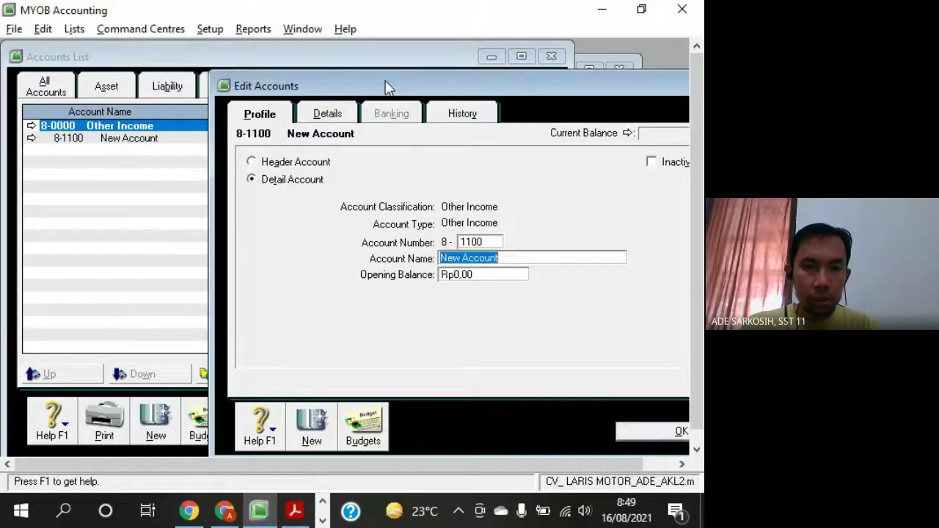
pyautogui.hotkey('alt', 'Tab')
pyautogui.hotkey('alt', 'Tab')
pyautogui.write('Interes')
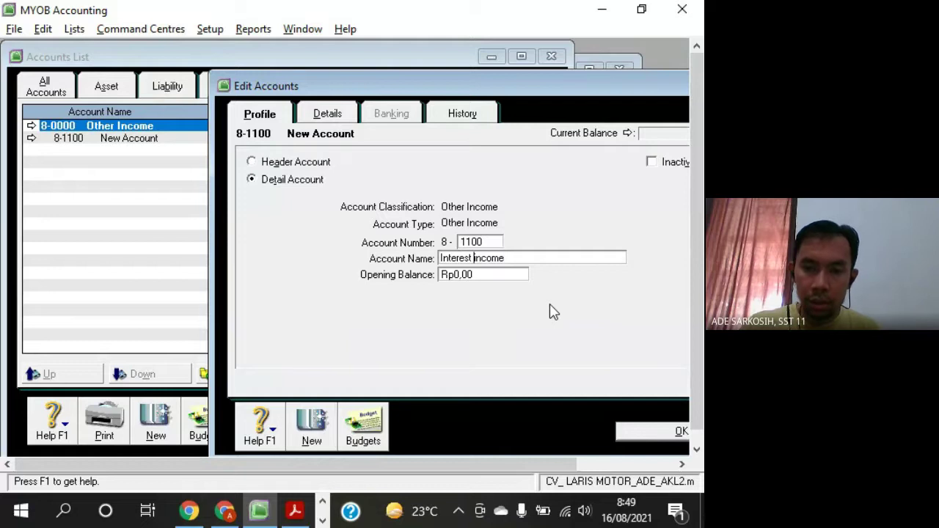
pyautogui.write('t Income')
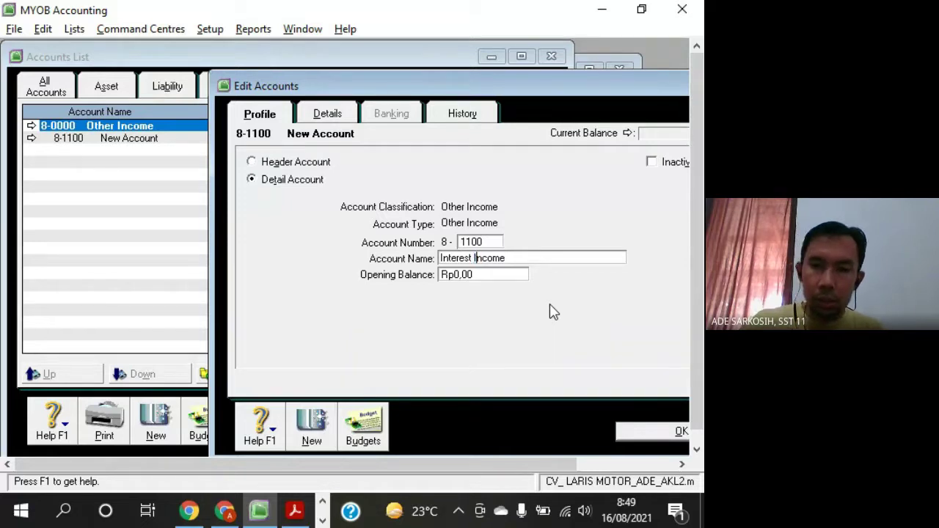
# Add other income detail account 8-1200 in MYOB Accounting, with the name Late Fees Collected copied from the exercise PDF, and close the account editor
pyautogui.click(313, 433)
pyautogui.write('1200')
pyautogui.press('Tab')
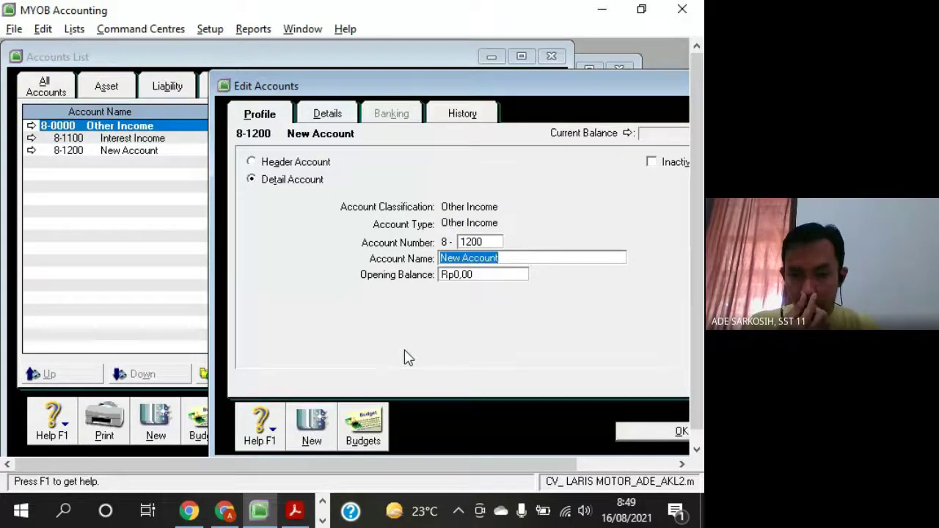
pyautogui.hotkey('alt', 'Tab')
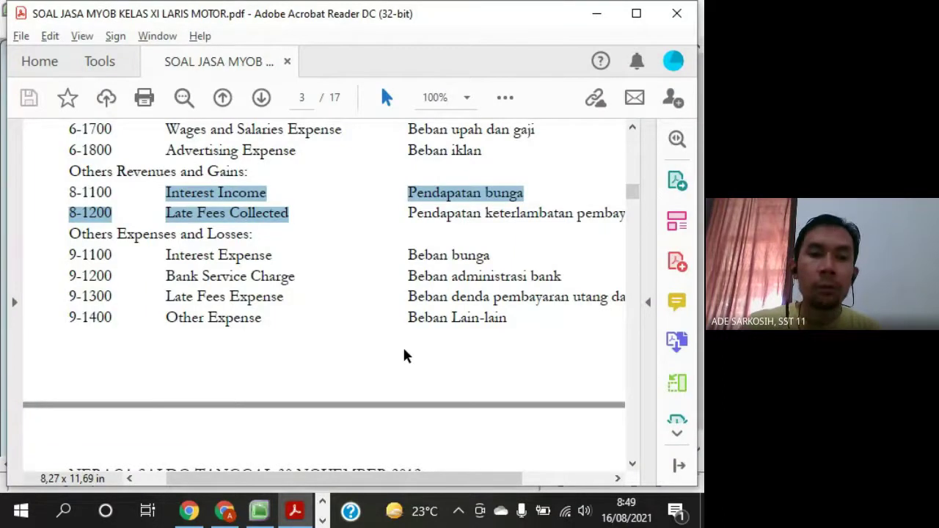
pyautogui.moveTo(165, 213); pyautogui.dragTo(289, 214)
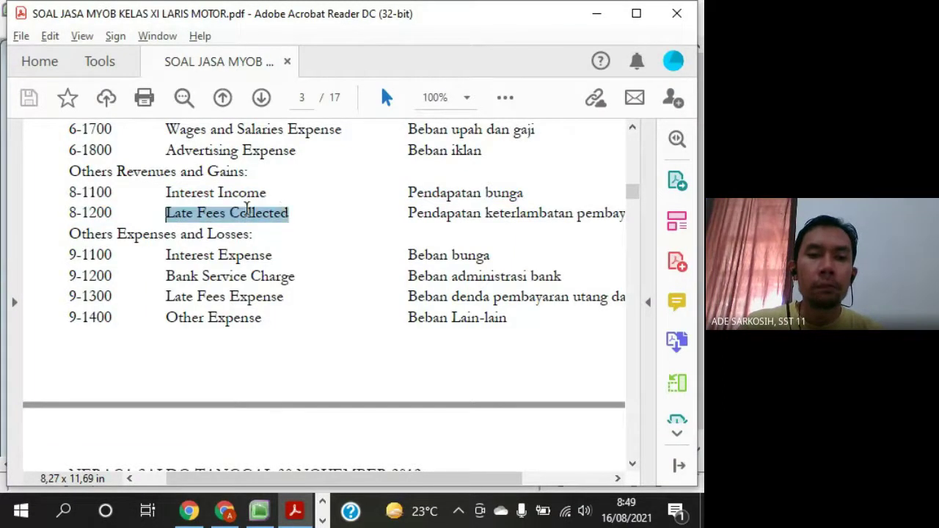
pyautogui.hotkey('ctrl', 'c')
pyautogui.hotkey('alt', 'Tab')
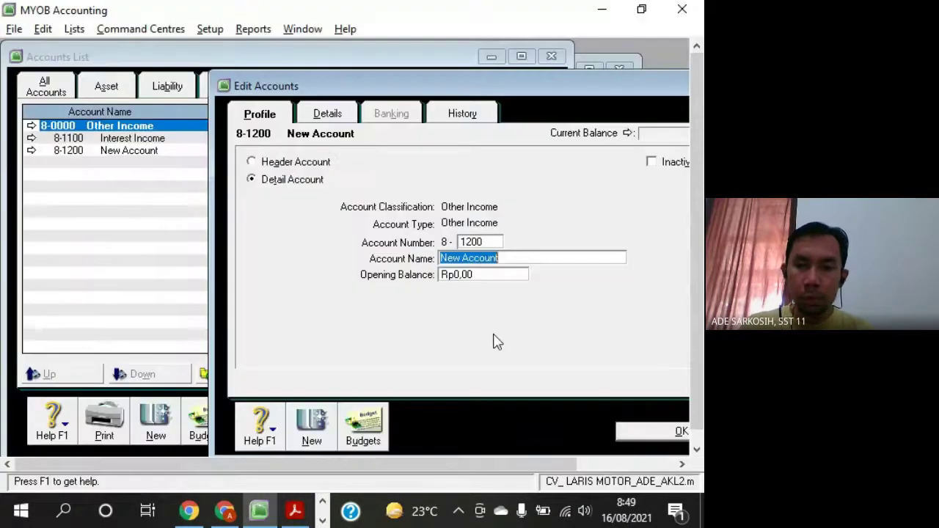
pyautogui.hotkey('ctrl', 'v')
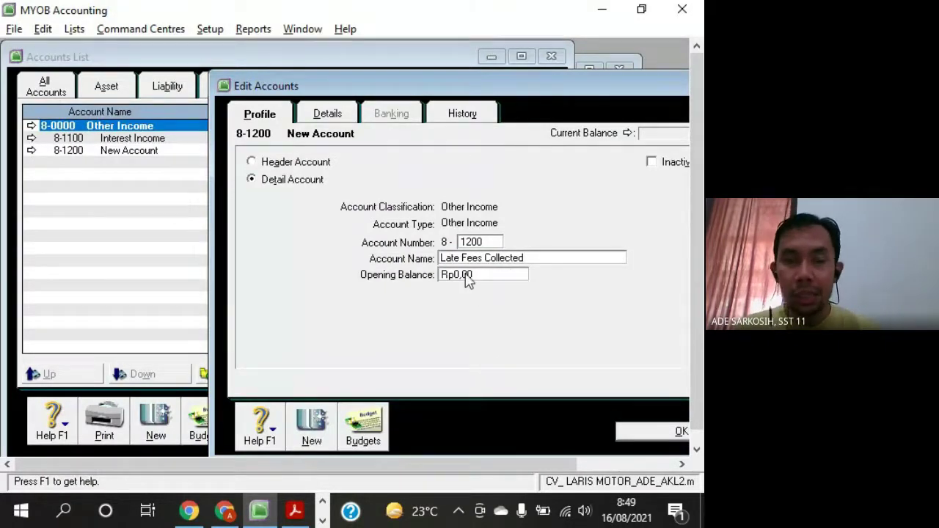
pyautogui.click(646, 434)
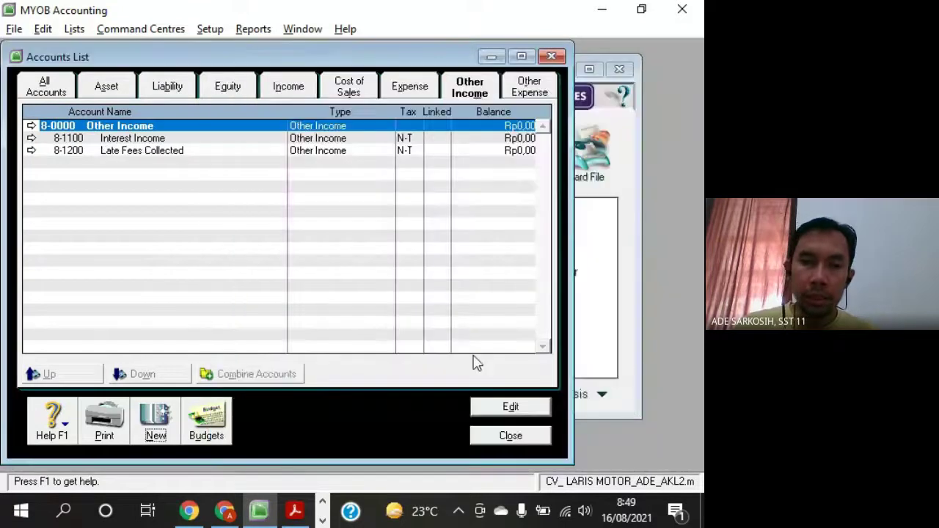
# Examine the Others Expenses and Losses accounts in the exercise PDF and review the Asset through Other Income account lists in MYOB Accounting
pyautogui.hotkey('alt', 'Tab')
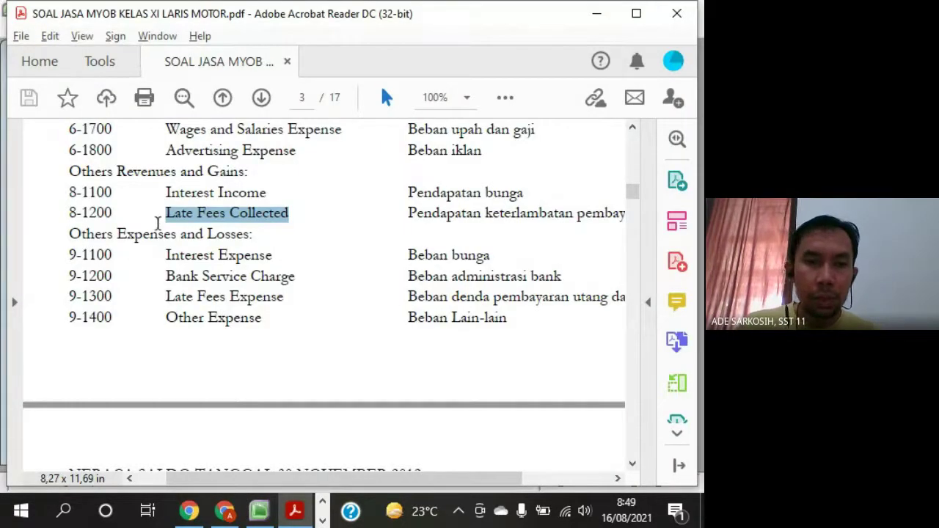
pyautogui.click(174, 223)
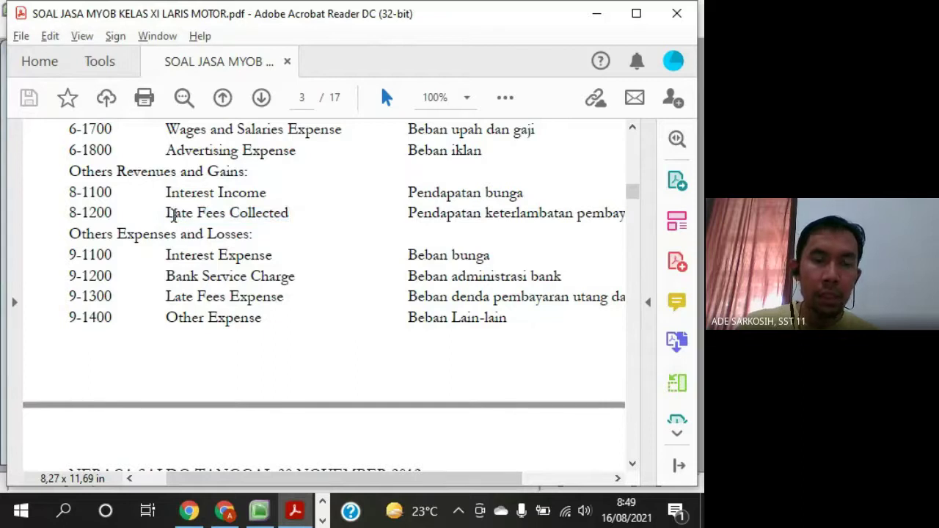
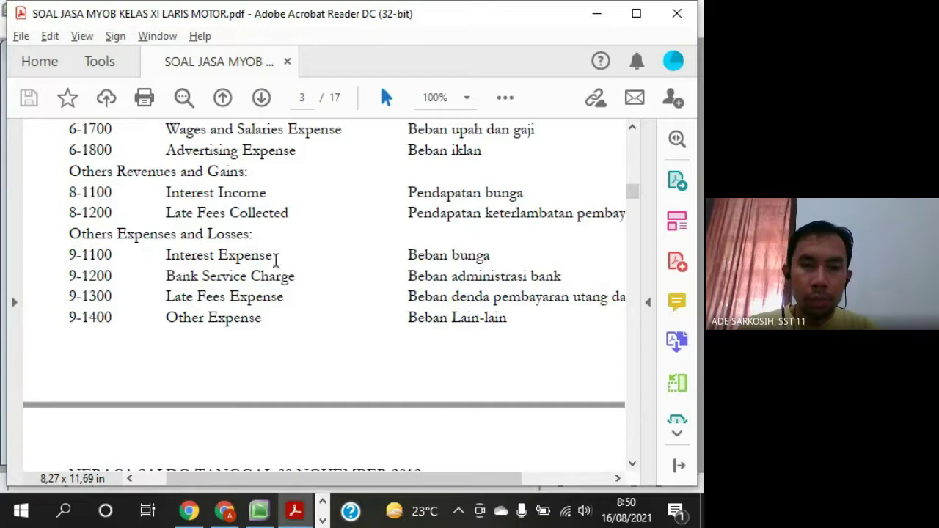
pyautogui.hotkey('alt', 'Tab')
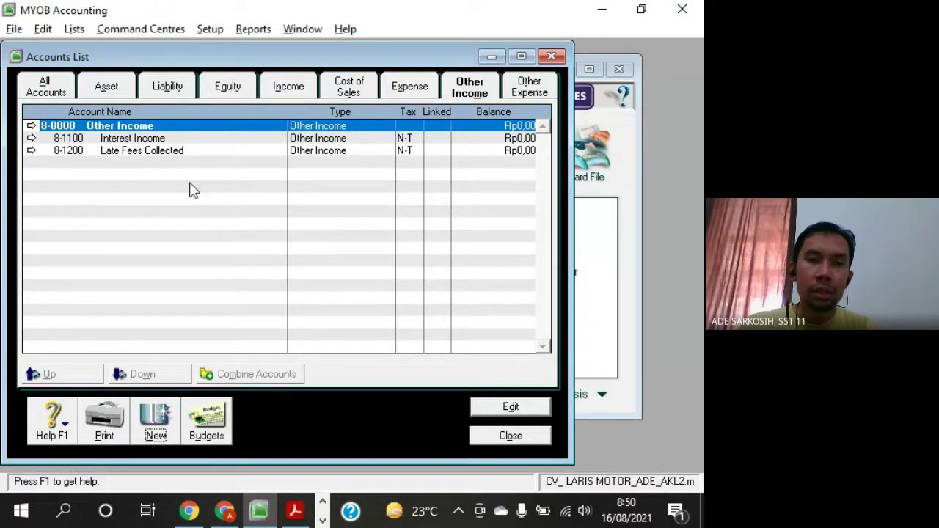
pyautogui.click(110, 87)
pyautogui.click(165, 88)
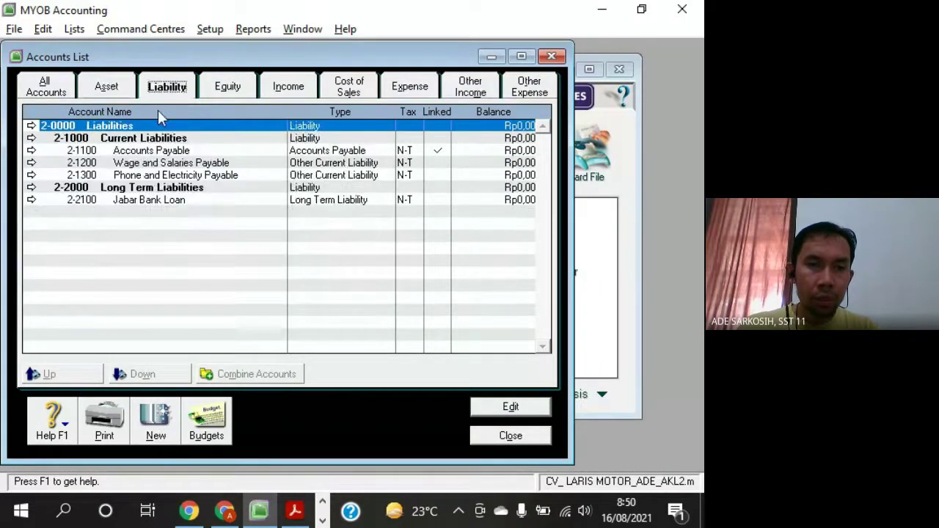
pyautogui.click(228, 91)
pyautogui.click(288, 91)
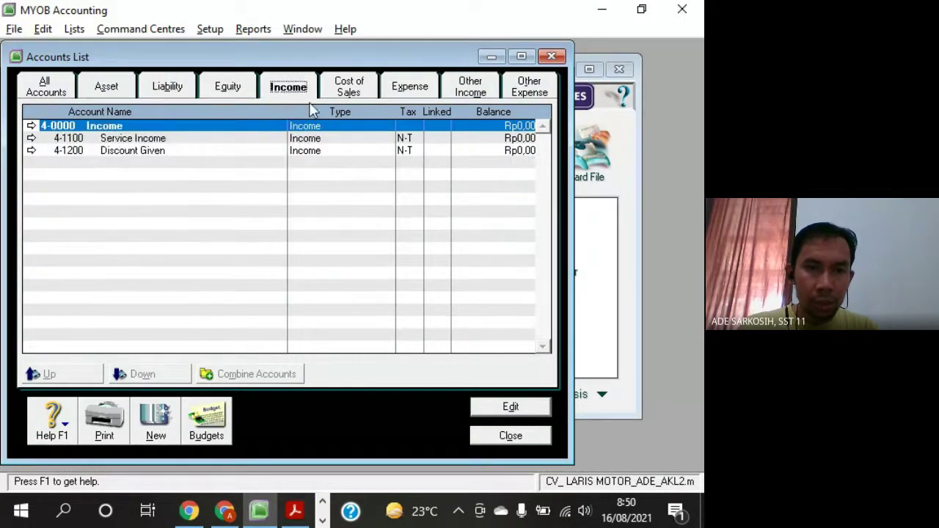
pyautogui.click(327, 94)
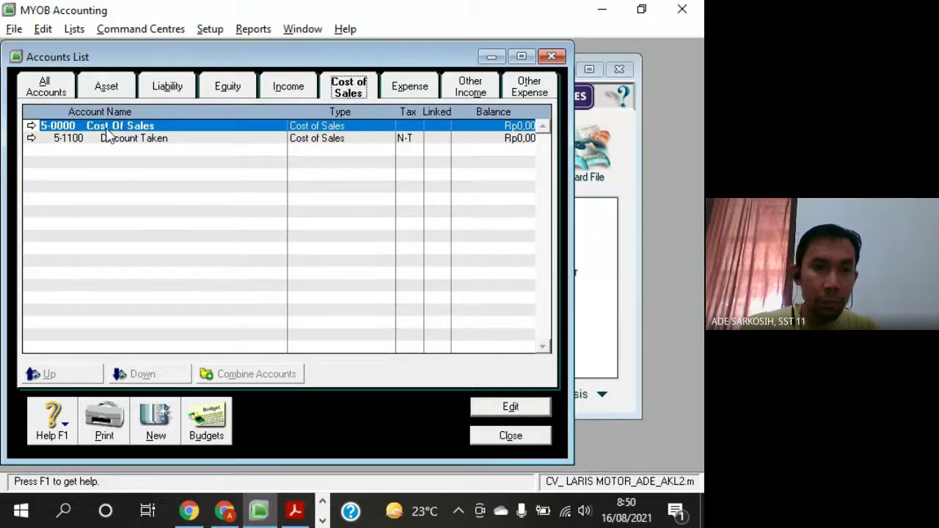
pyautogui.click(432, 89)
pyautogui.click(470, 87)
# Check the Others Expenses and Losses accounts in the exercise PDF and create other expense detail account 9-1100 in MYOB Accounting
pyautogui.click(529, 87)
pyautogui.hotkey('alt', 'Tab')
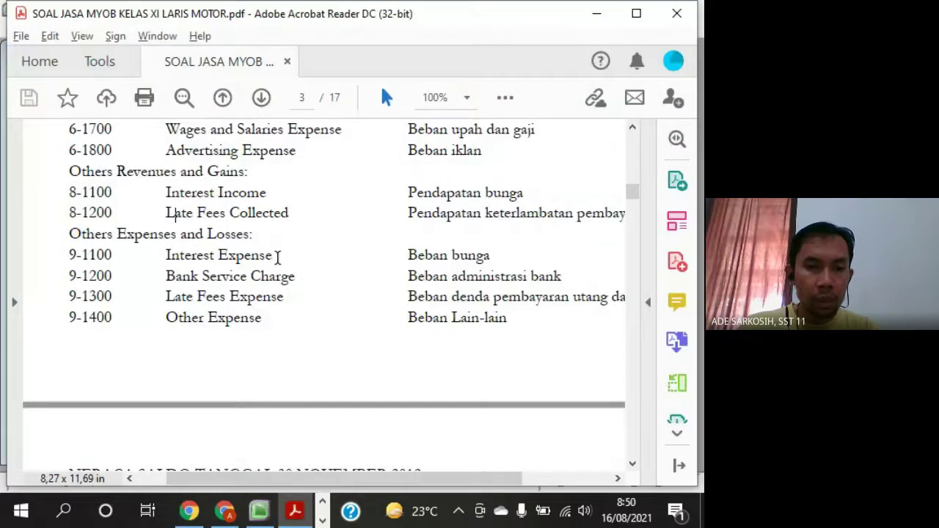
pyautogui.hotkey('alt', 'Tab')
pyautogui.click(154, 420)
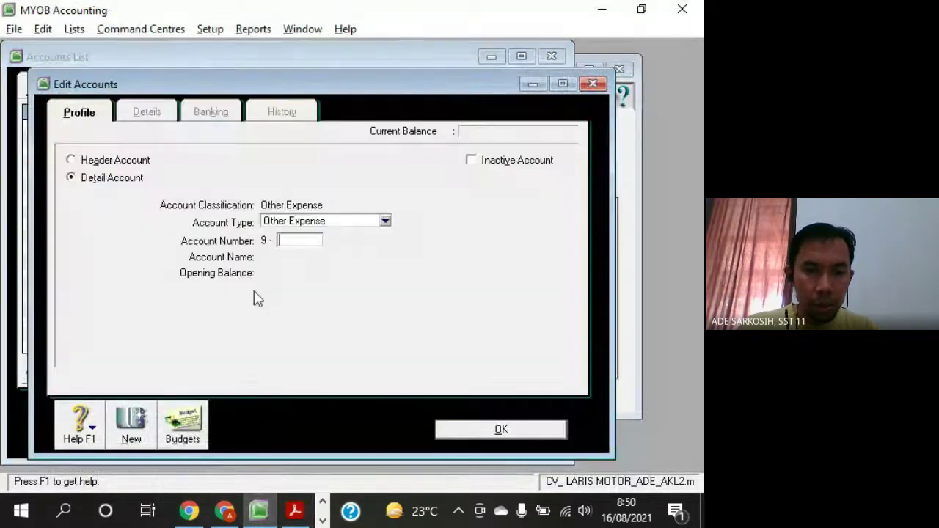
pyautogui.moveTo(239, 85); pyautogui.dragTo(389, 58)
pyautogui.write('1')
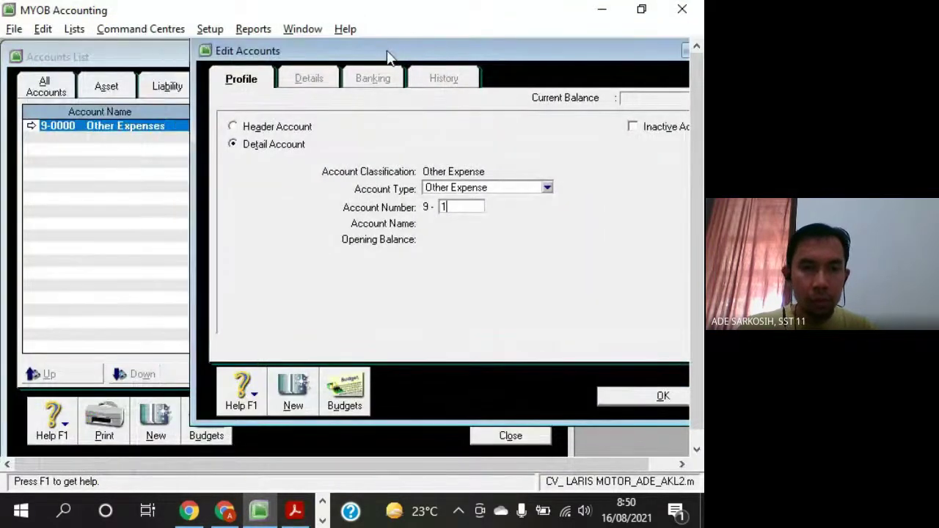
pyautogui.hotkey('alt', 'Tab')
pyautogui.hotkey('alt', 'Tab')
pyautogui.write('1')
# Name account 9-1100 Interest Expense in MYOB Accounting, copying the name from the exercise PDF
pyautogui.hotkey('alt', 'Tab')
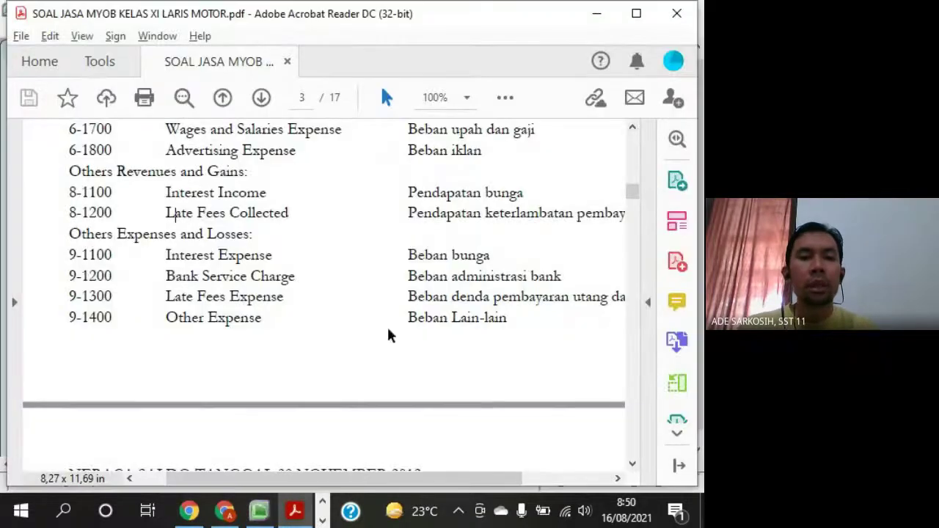
pyautogui.moveTo(166, 255); pyautogui.dragTo(289, 255)
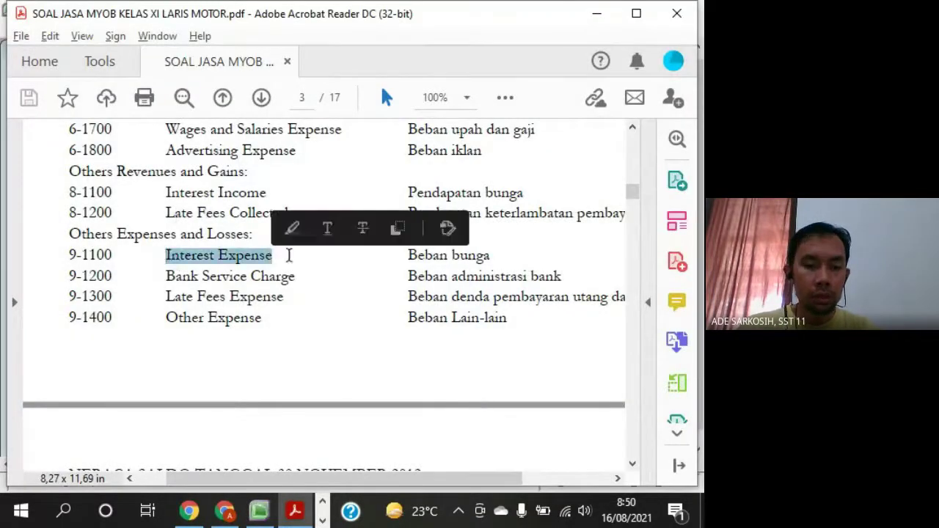
pyautogui.hotkey('ctrl', 'c')
pyautogui.hotkey('alt', 'Tab')
pyautogui.hotkey('ctrl', 'v')
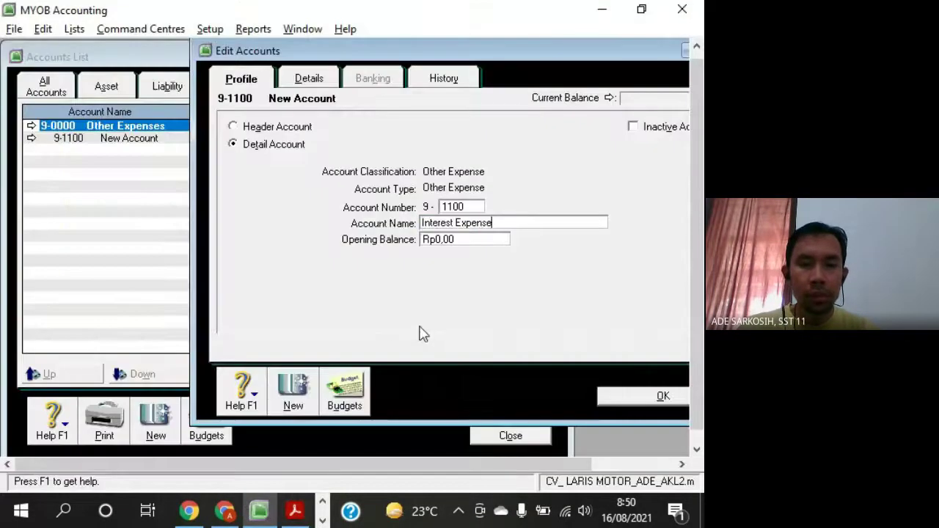
# Add other expense detail account 9-1200 in MYOB Accounting, with the name Bank Service Charge copied from the exercise PDF
pyautogui.click(297, 396)
pyautogui.write('1200')
pyautogui.press('Tab')
pyautogui.hotkey('alt', 'Tab')
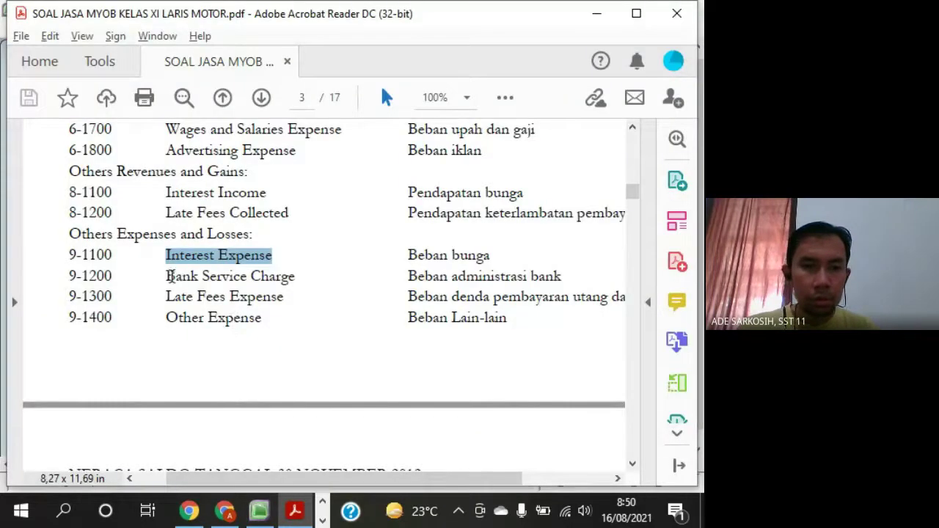
pyautogui.moveTo(168, 276); pyautogui.dragTo(296, 277)
pyautogui.hotkey('ctrl', 'c')
pyautogui.hotkey('alt', 'Tab')
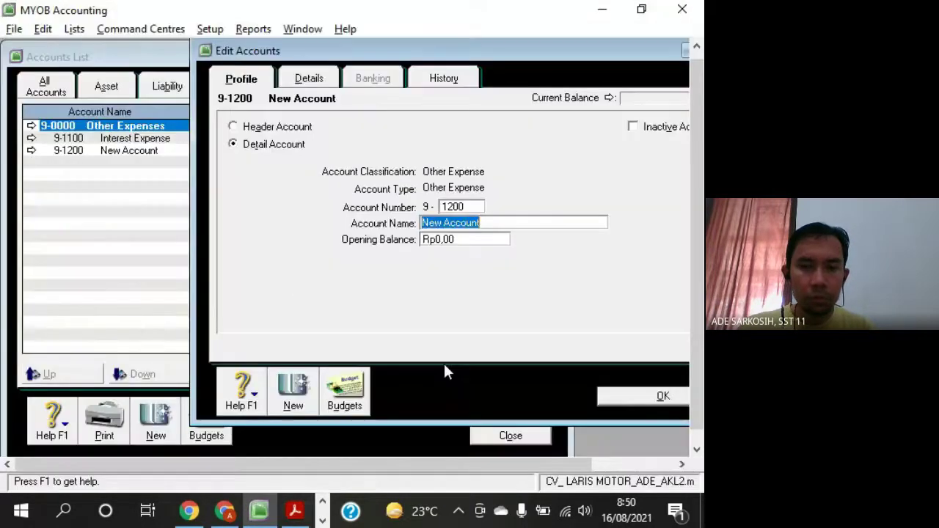
pyautogui.hotkey('ctrl', 'v')
# Add other expense detail account 9-1300 in MYOB Accounting, with the name Late Fees Expense copied from the exercise PDF
pyautogui.click(293, 393)
pyautogui.write('13')
pyautogui.hotkey('alt', 'Tab')
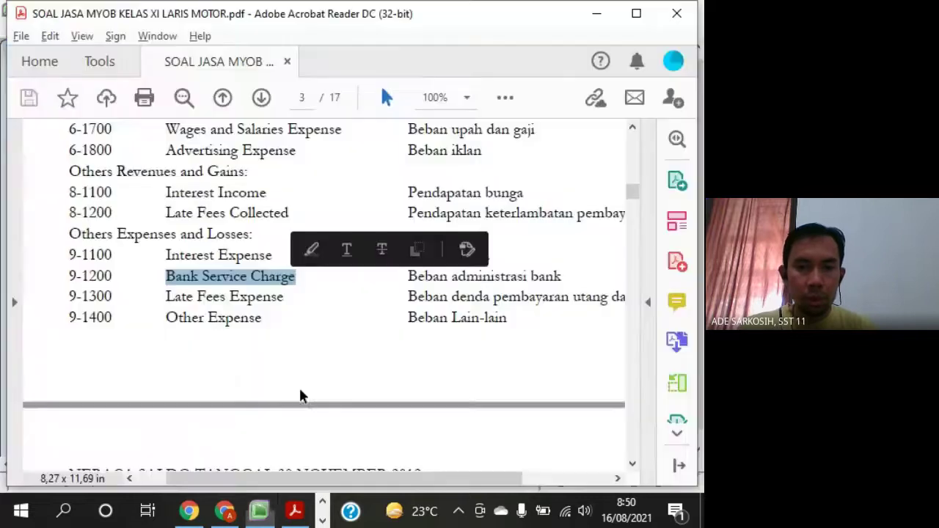
pyautogui.moveTo(167, 297); pyautogui.dragTo(287, 298)
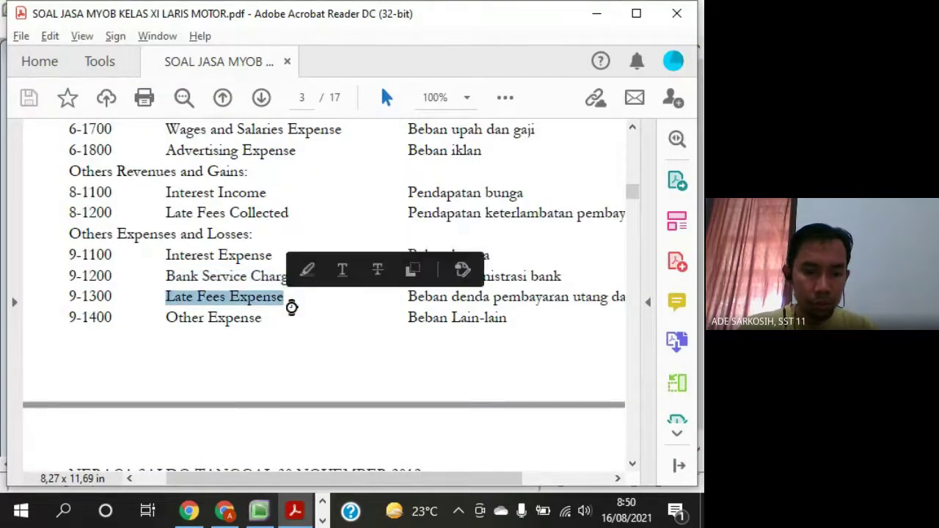
pyautogui.hotkey('ctrl', 'c')
pyautogui.hotkey('alt', 'Tab')
pyautogui.hotkey('ctrl', 'v')
# Add other expense detail account 9-1400 in MYOB Accounting, with the name Other Expense copied from the exercise PDF, and close the account editor
pyautogui.click(294, 393)
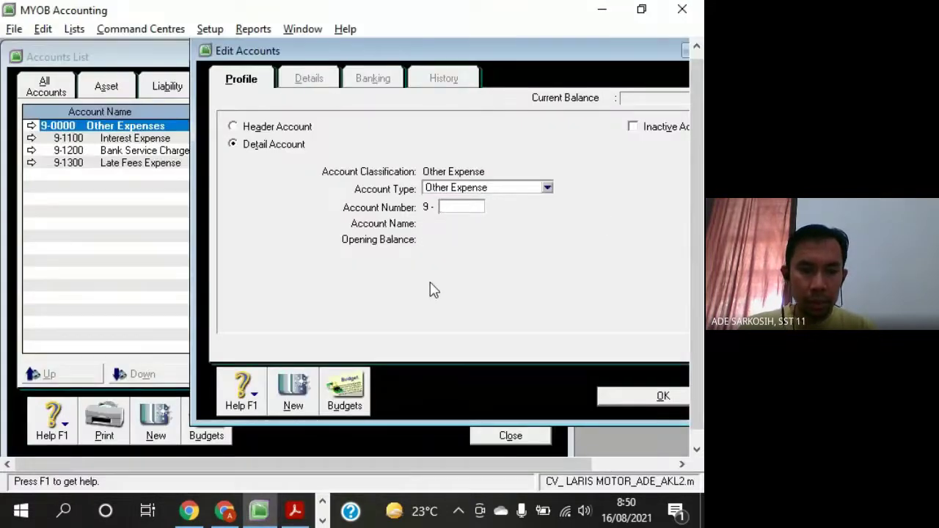
pyautogui.write('14')
pyautogui.hotkey('alt', 'Tab')
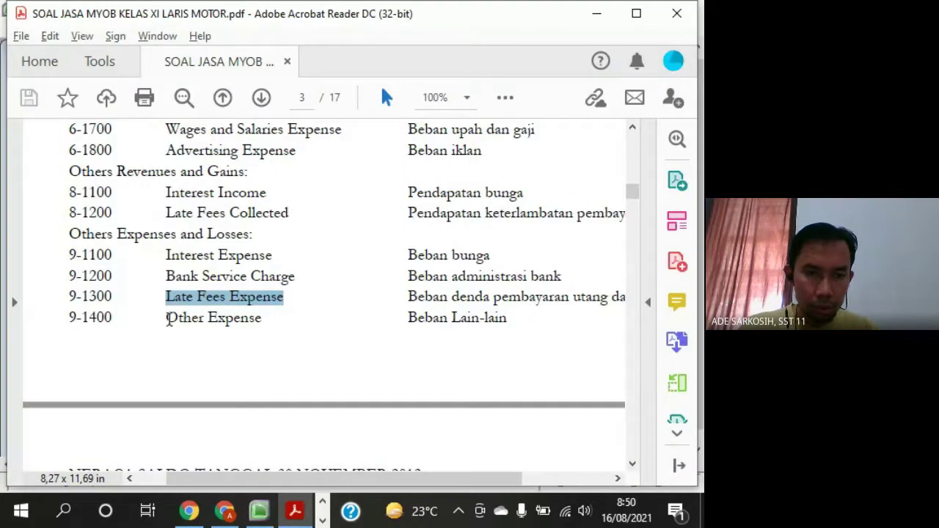
pyautogui.moveTo(168, 317); pyautogui.dragTo(262, 318)
pyautogui.hotkey('ctrl', 'c')
pyautogui.hotkey('alt', 'Tab')
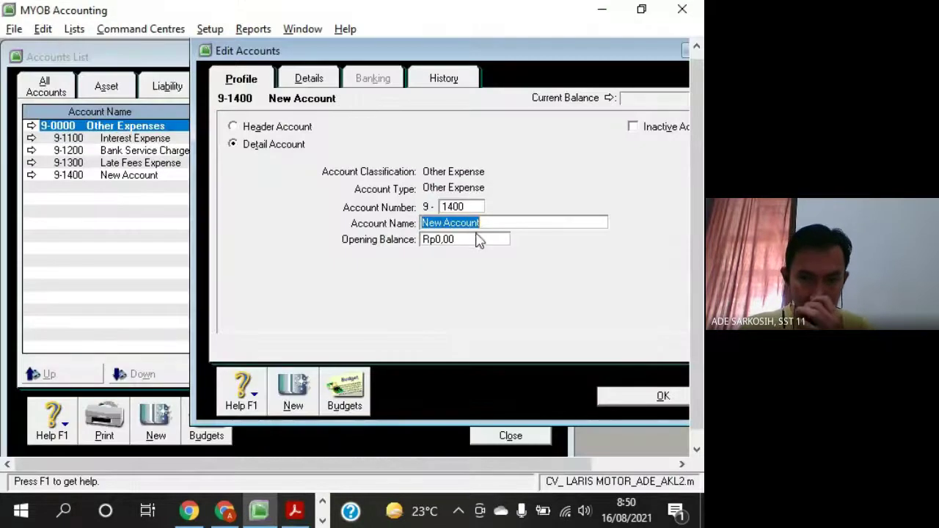
pyautogui.hotkey('ctrl', 'v')
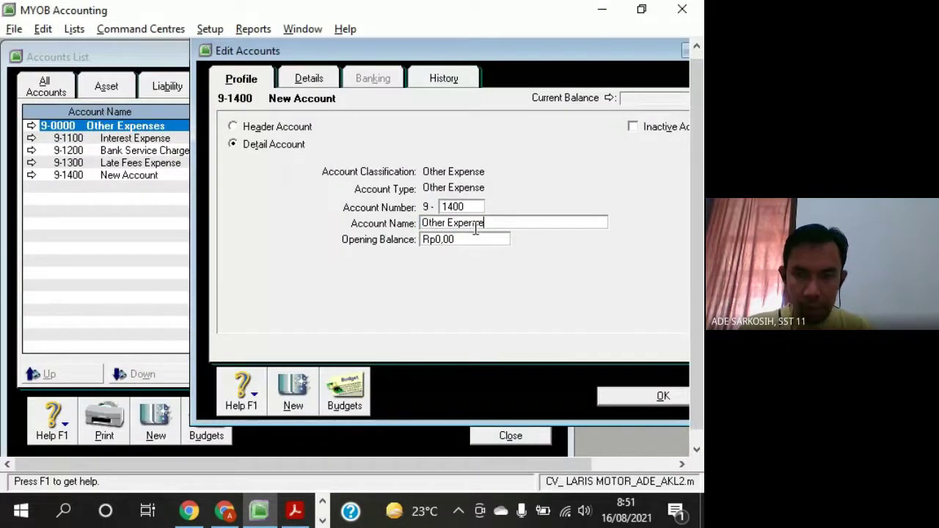
pyautogui.click(625, 395)
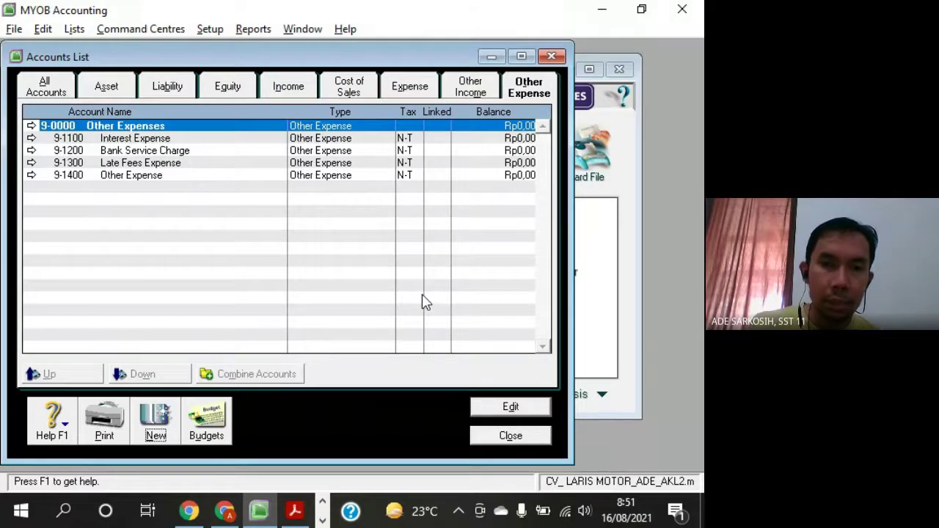
# Review the Asset, Liability, Equity, Expense and Other Income account lists and examine which equity accounts are linked
pyautogui.click(226, 87)
pyautogui.click(168, 87)
pyautogui.click(107, 86)
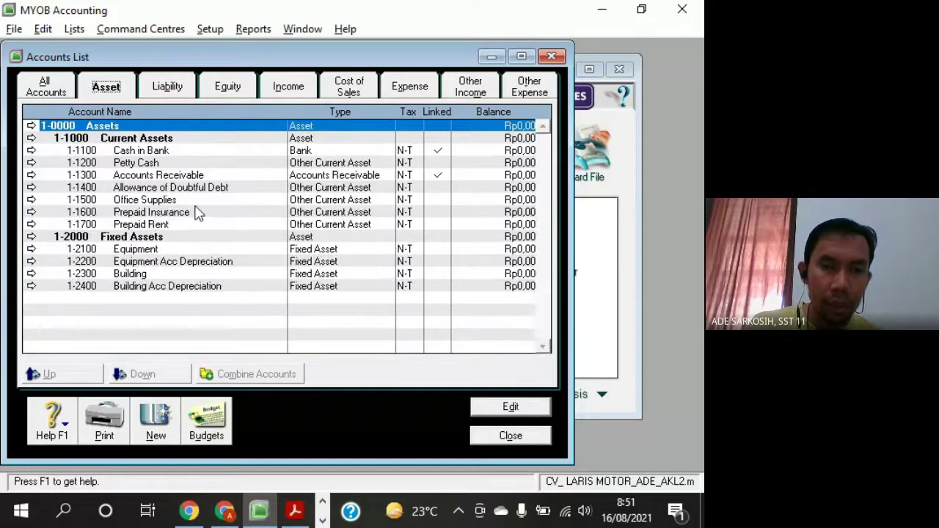
pyautogui.click(416, 89)
pyautogui.click(461, 96)
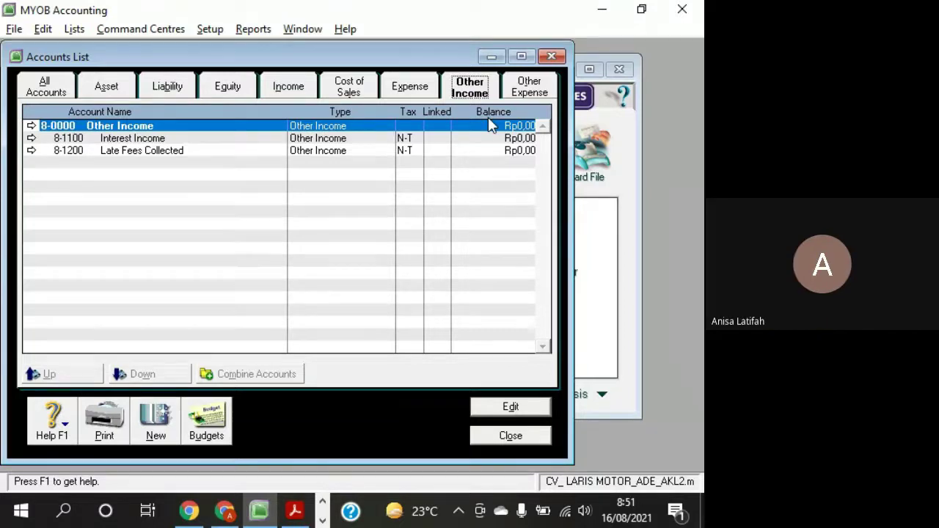
pyautogui.click(229, 84)
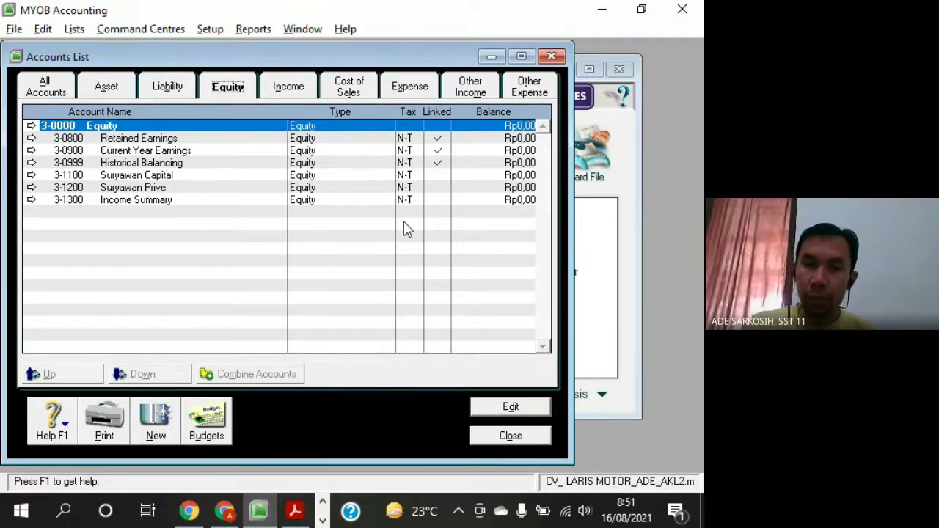
pyautogui.click(447, 163)
pyautogui.click(442, 139)
pyautogui.click(443, 150)
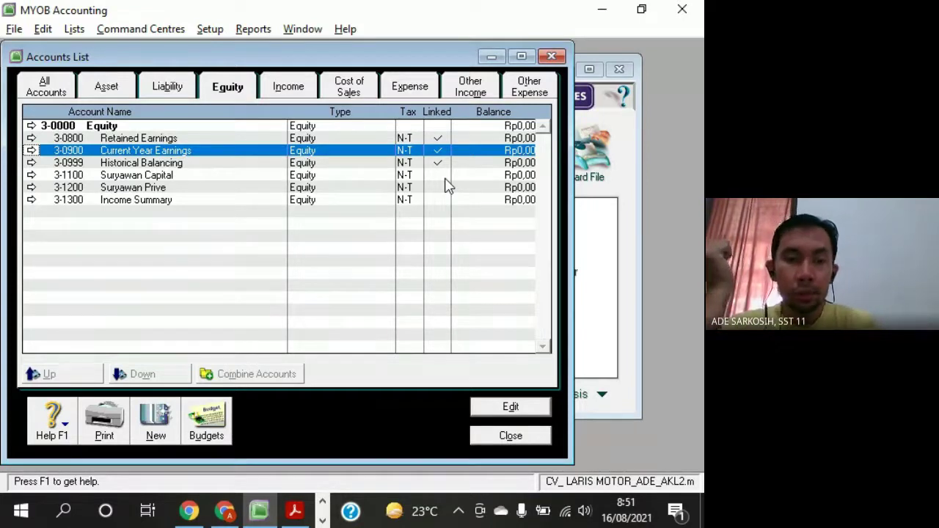
pyautogui.click(131, 151)
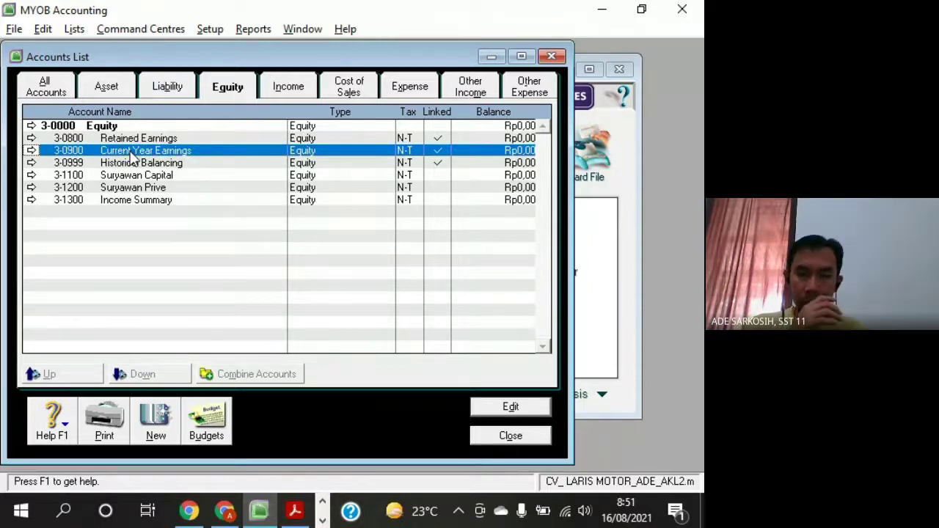
# Compare the equity accounts in the exercise PDF with the Equity list in MYOB Accounting and view the profile of account 3-1300 Income Summary
pyautogui.hotkey('alt', 'Tab')
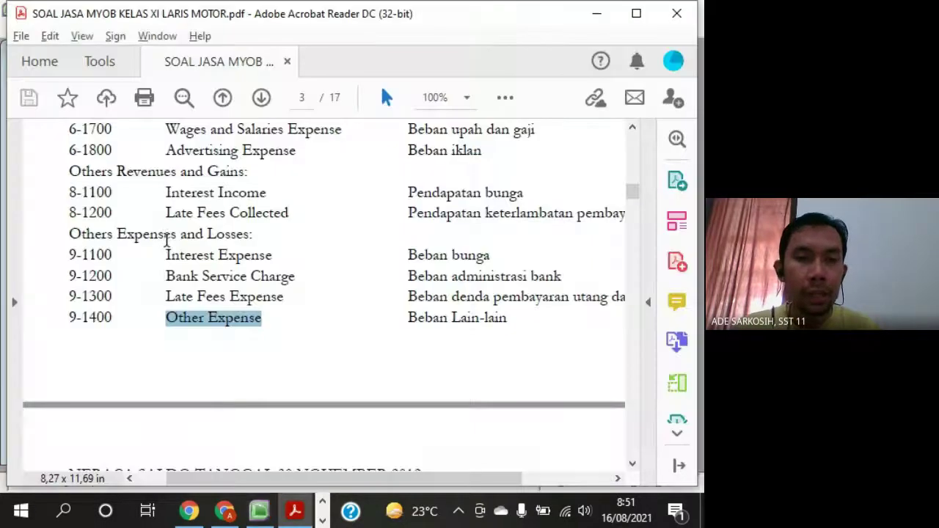
pyautogui.scroll(10, 168, 238)
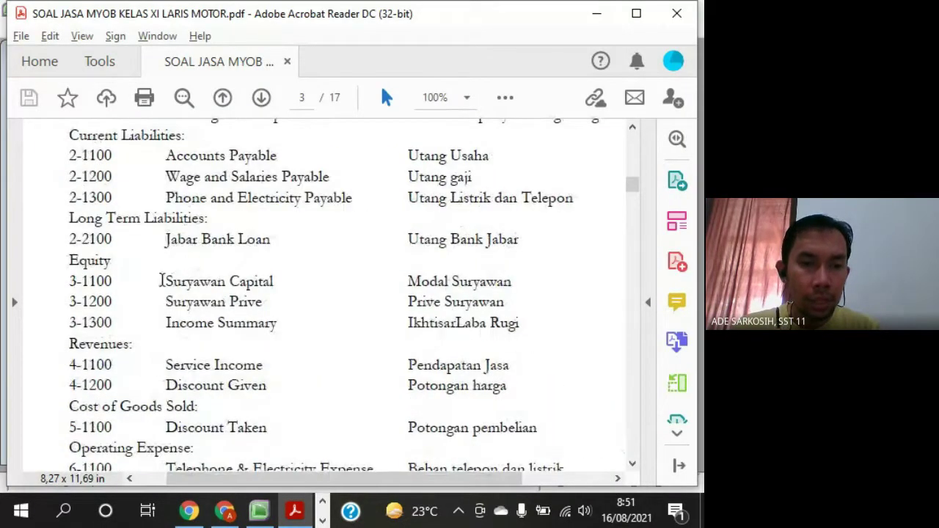
pyautogui.moveTo(168, 283); pyautogui.dragTo(203, 335)
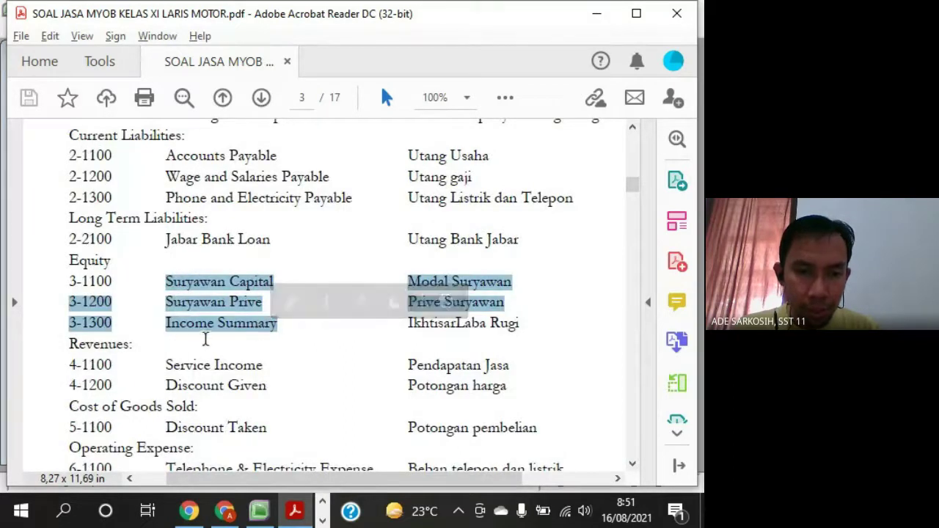
pyautogui.hotkey('alt', 'Tab')
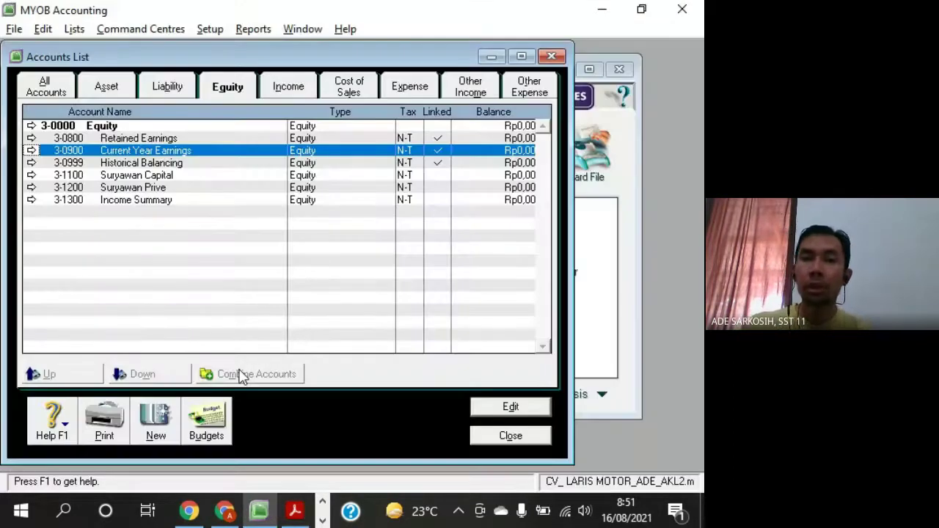
pyautogui.click(136, 140)
pyautogui.click(137, 154)
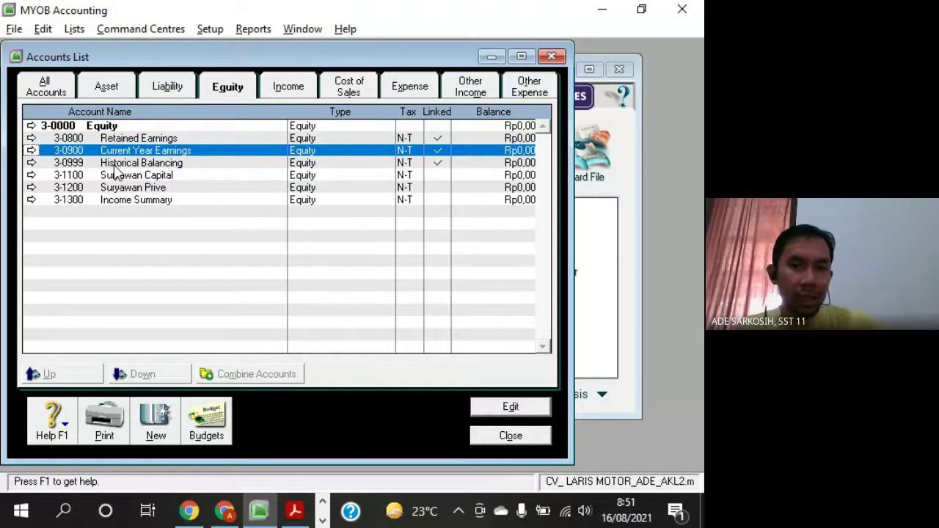
pyautogui.click(170, 139)
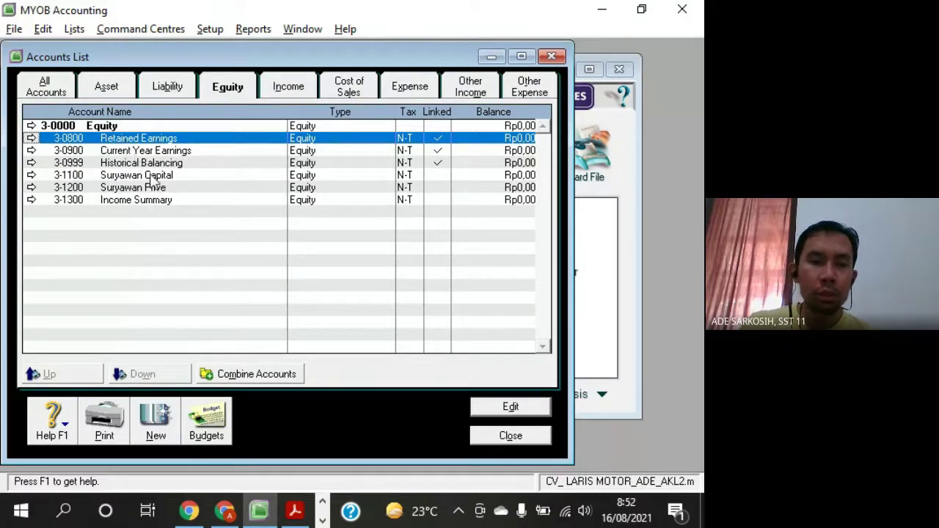
pyautogui.click(133, 151)
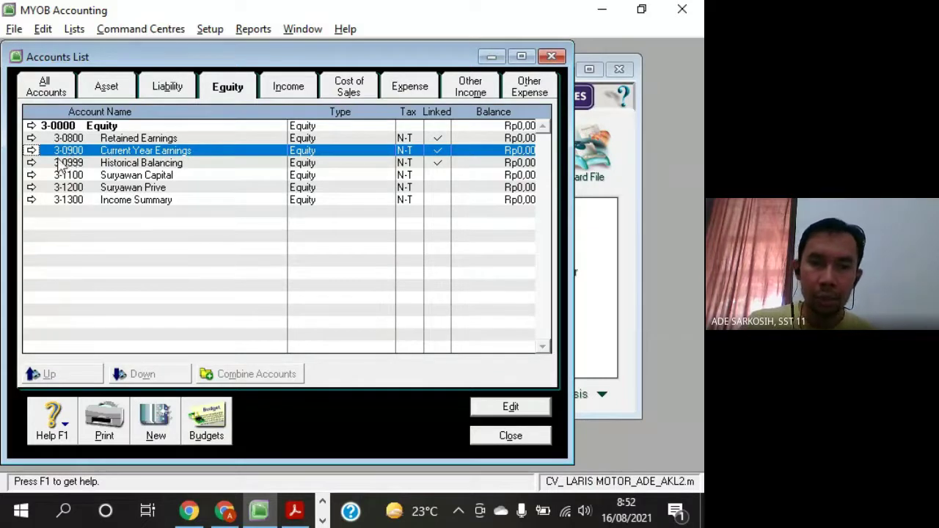
pyautogui.click(104, 177)
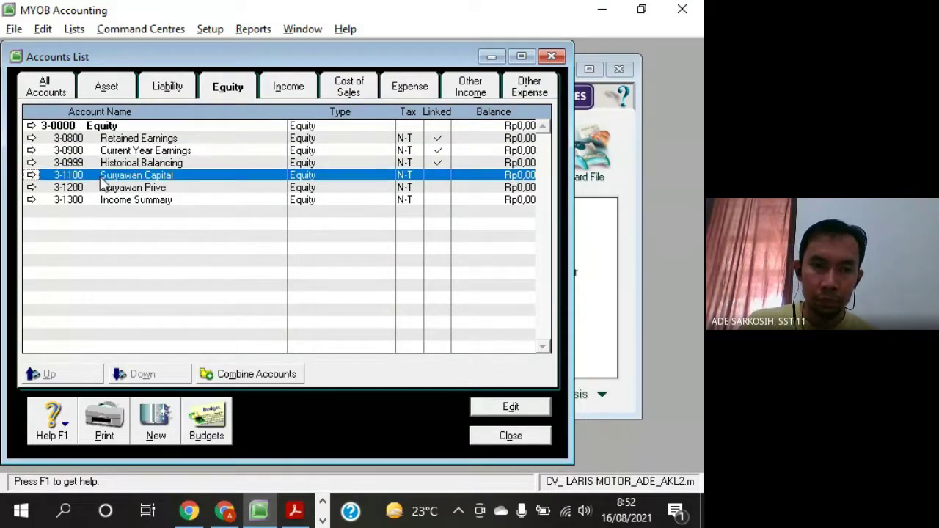
pyautogui.doubleClick(144, 201)
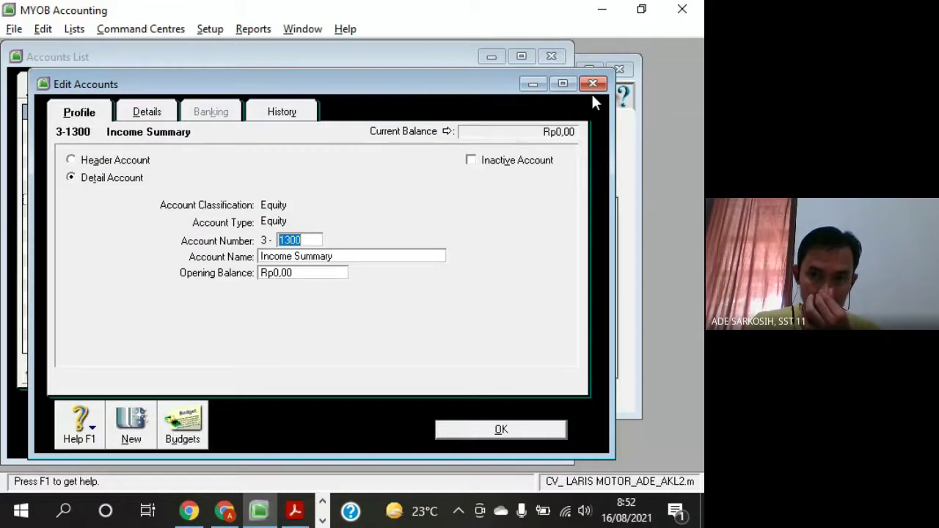
pyautogui.click(592, 83)
pyautogui.click(141, 175)
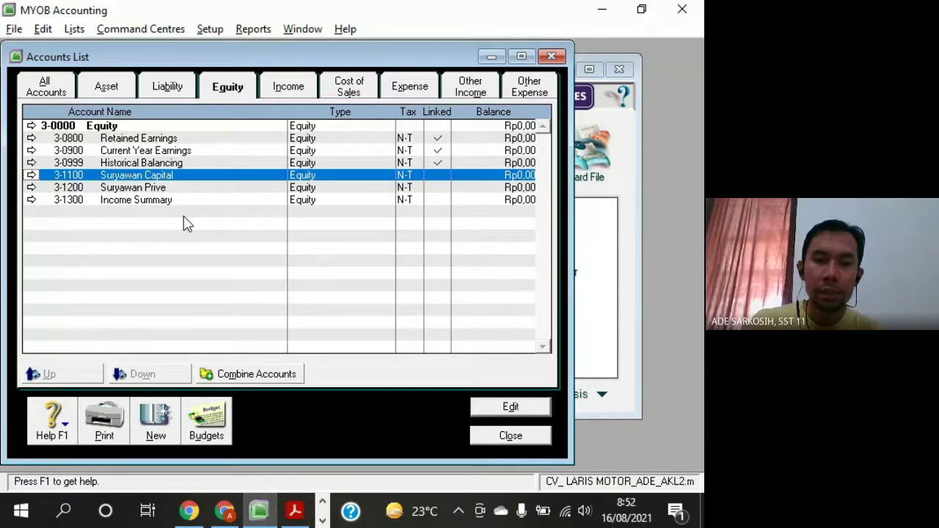
pyautogui.moveTo(348, 66); pyautogui.dragTo(381, 67)
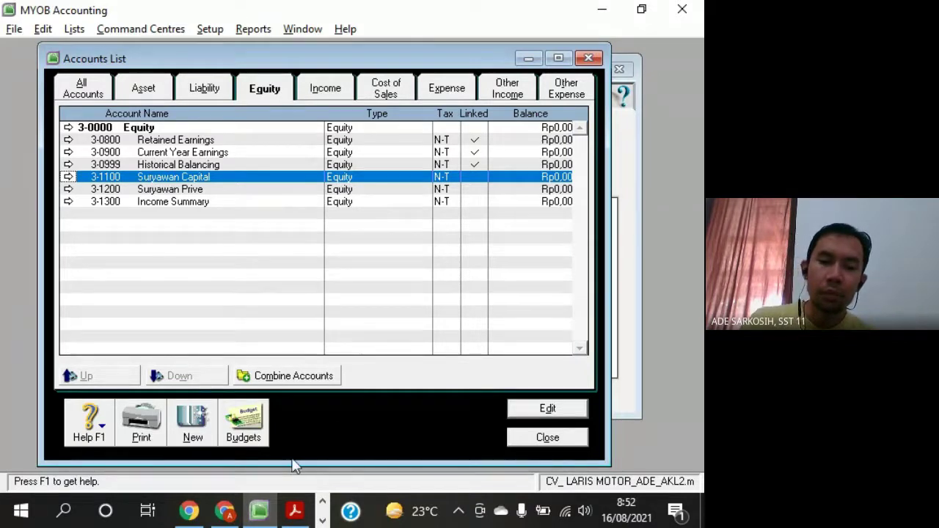
# Check the Google Meet call and open the workbook XIAKL2 DAN 3.xlsx from the 2122 folder in Excel
pyautogui.click(226, 512)
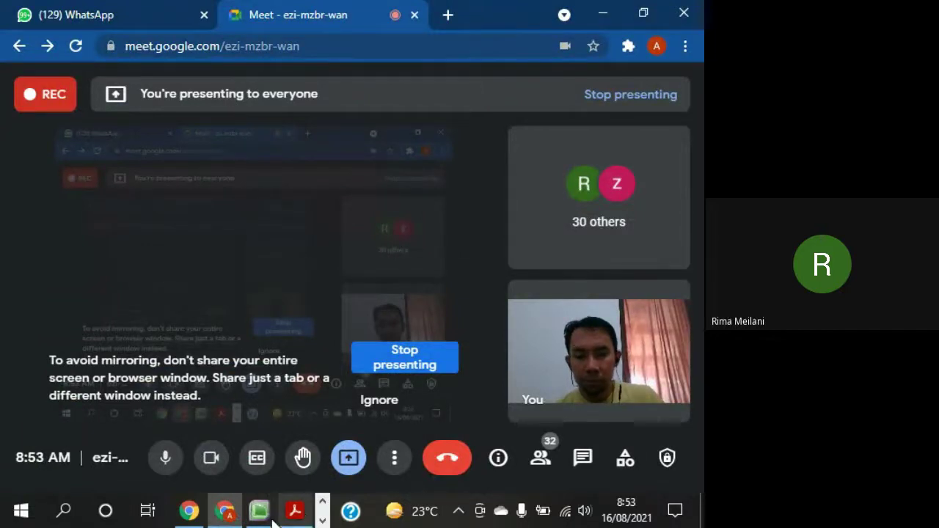
pyautogui.click(323, 502)
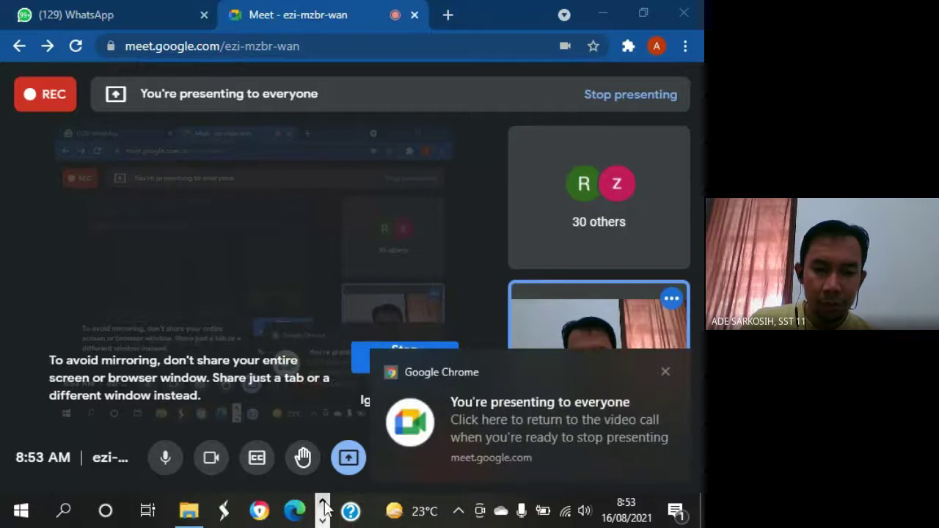
pyautogui.click(665, 371)
pyautogui.click(199, 512)
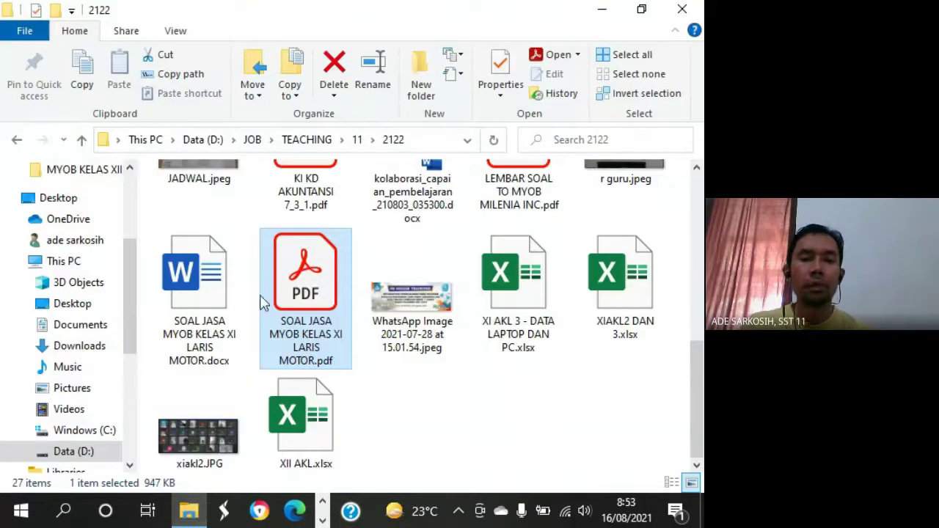
pyautogui.doubleClick(624, 297)
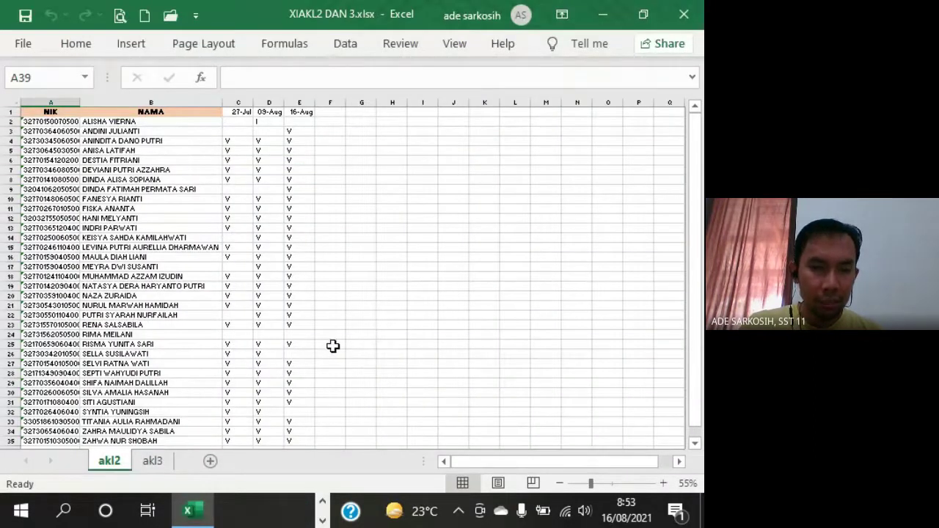
# Enter attendance mark V in the 16-Aug column for rows 24, 32 and 26 of the akl2 sheet
pyautogui.click(302, 334)
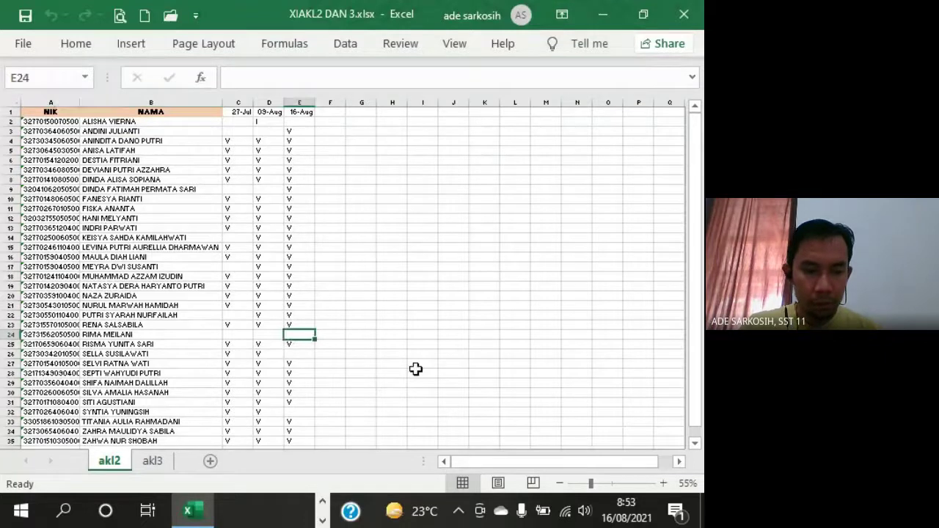
pyautogui.write('V')
pyautogui.press('Tab')
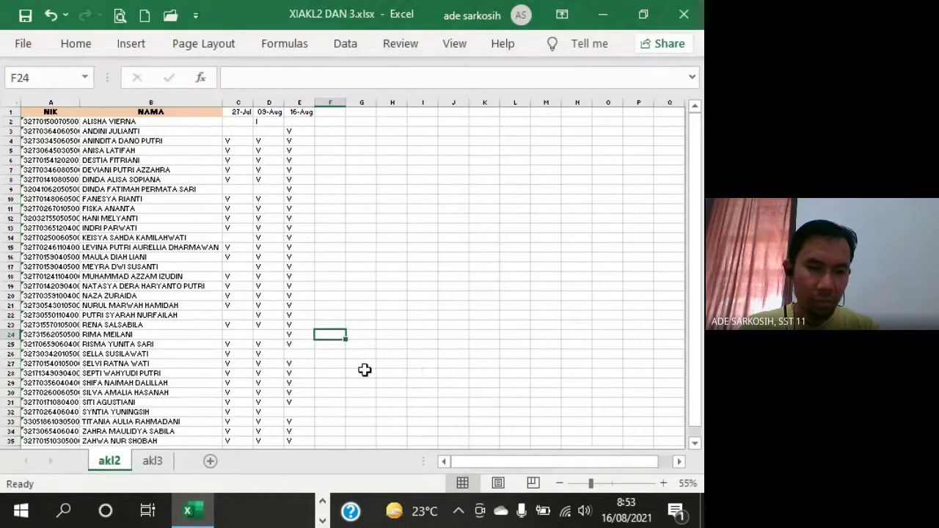
pyautogui.click(301, 355)
pyautogui.click(304, 411)
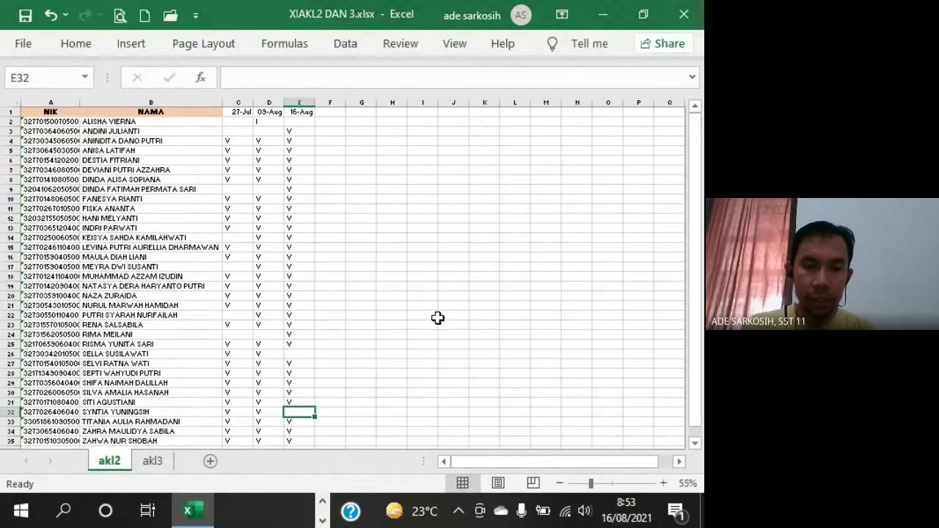
pyautogui.scroll(-1, 432, 332)
pyautogui.scroll(1, 435, 317)
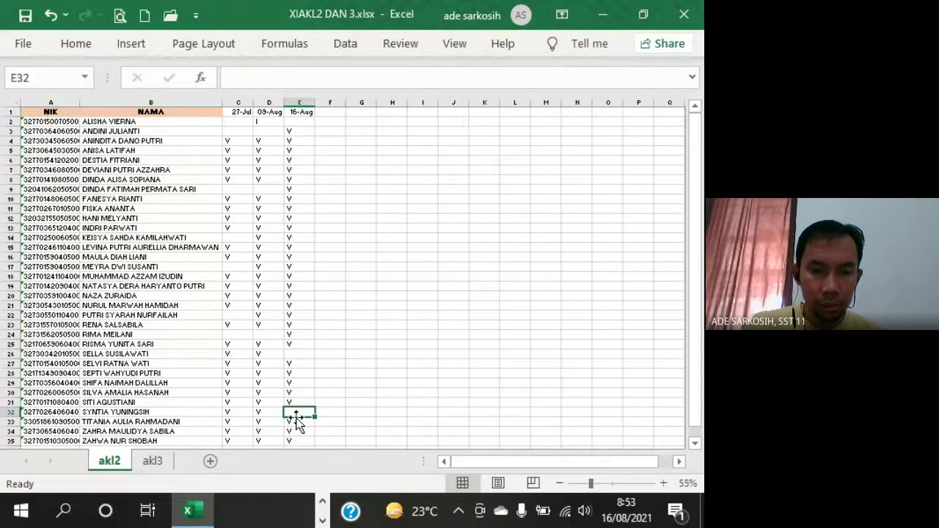
pyautogui.write('V')
pyautogui.press('Tab')
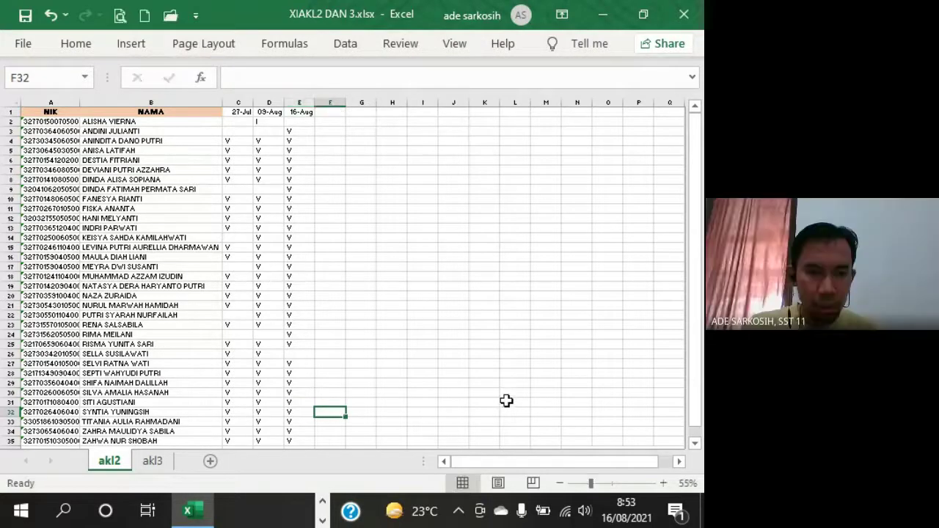
pyautogui.click(300, 355)
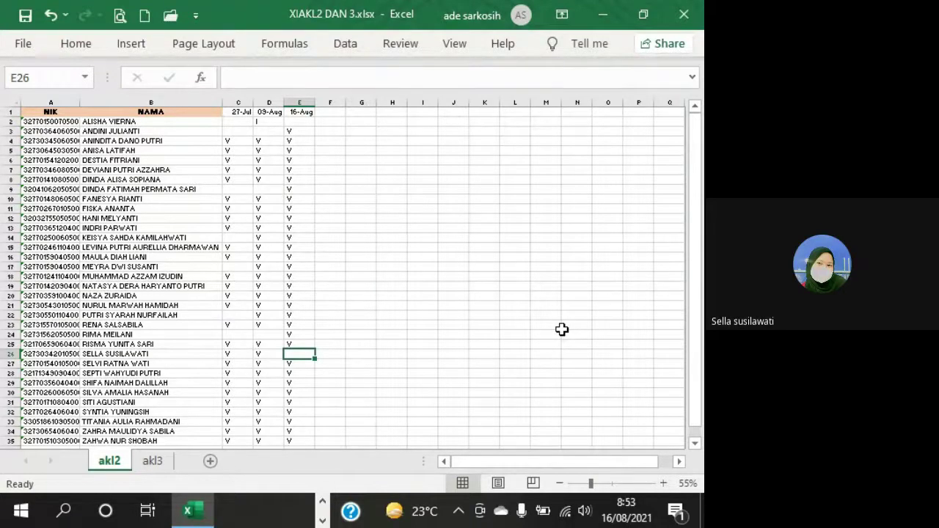
pyautogui.press('Right')
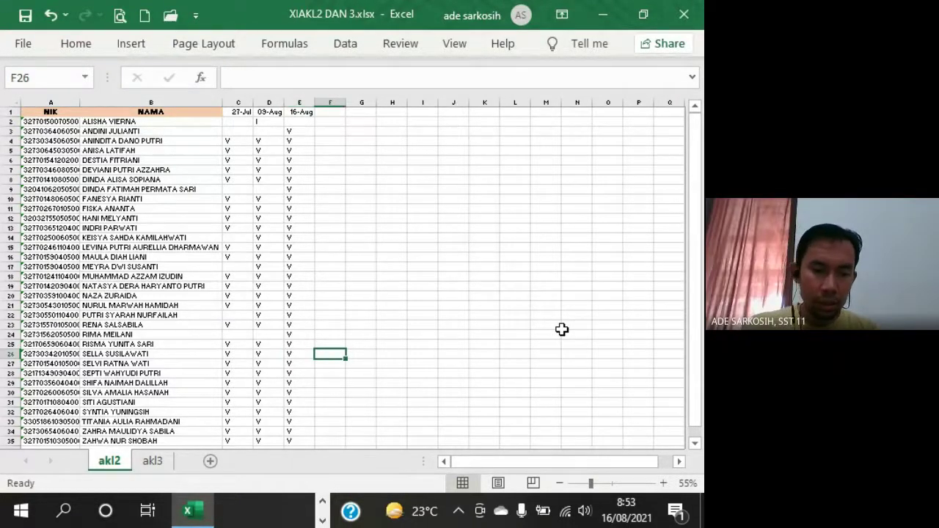
# Review the akl2 attendance list for missing marks, checking the date columns of rows 2, 9 and 24
pyautogui.scroll(-1, 462, 324)
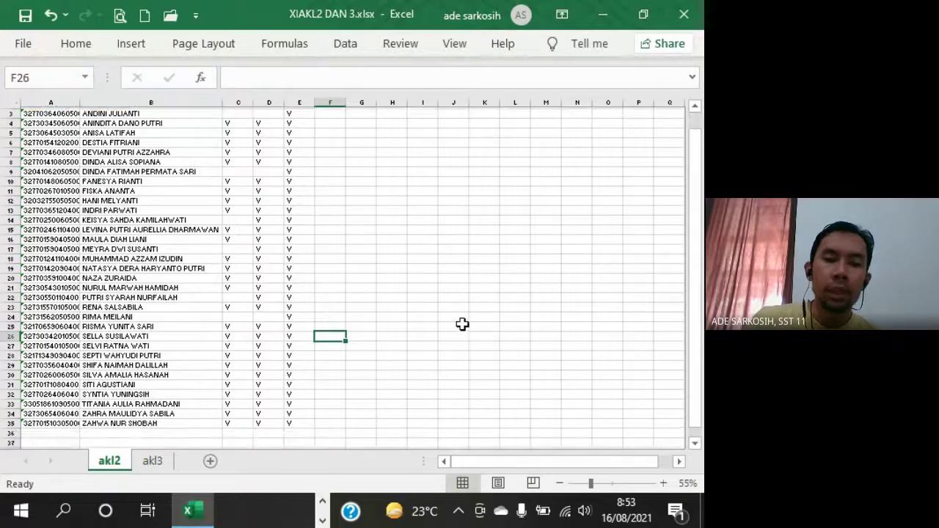
pyautogui.scroll(-1, 462, 324)
pyautogui.scroll(1, 461, 323)
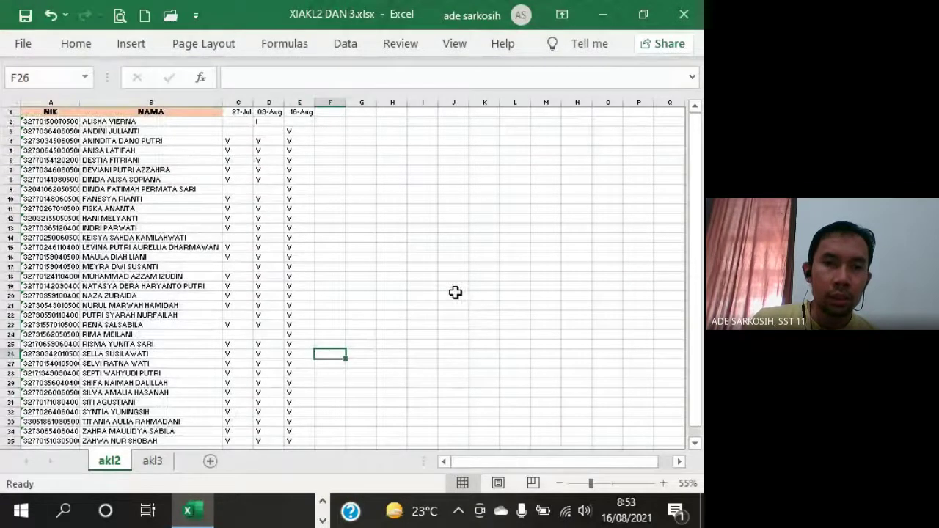
pyautogui.click(300, 131)
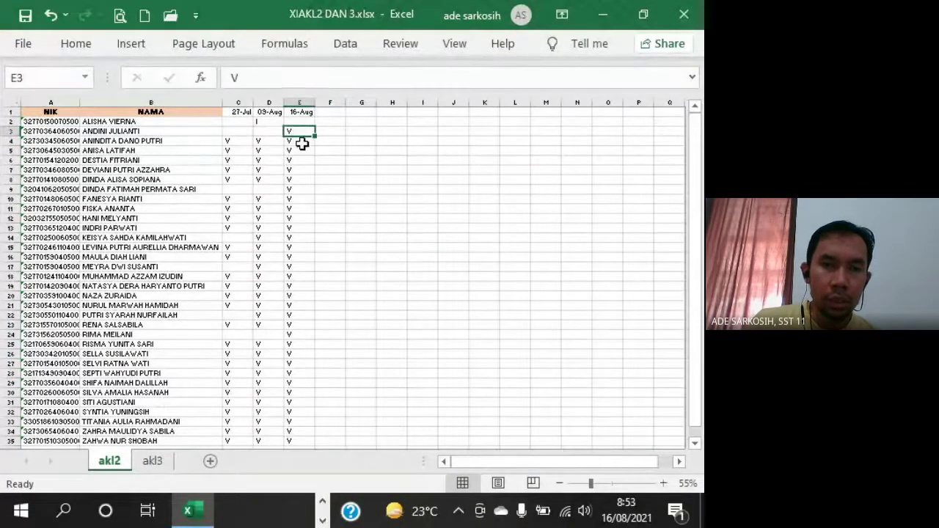
pyautogui.moveTo(296, 123); pyautogui.dragTo(241, 122)
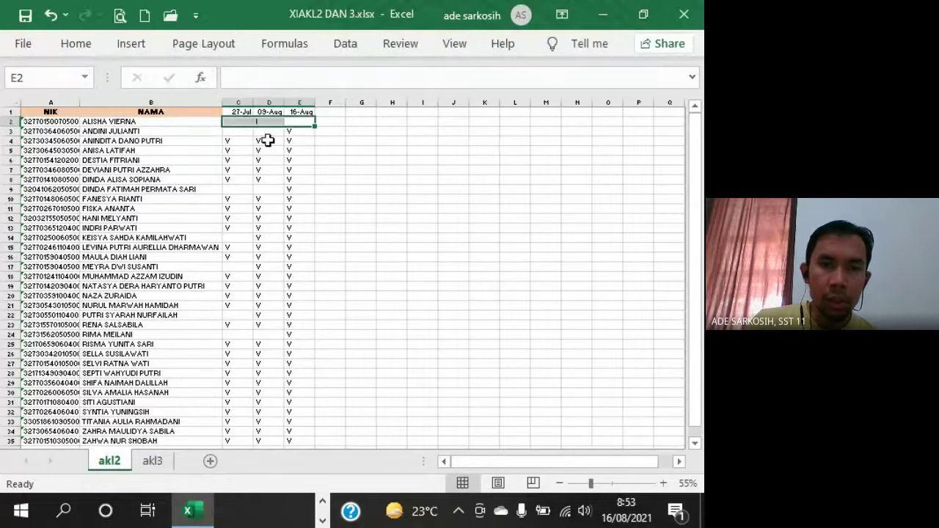
pyautogui.click(263, 121)
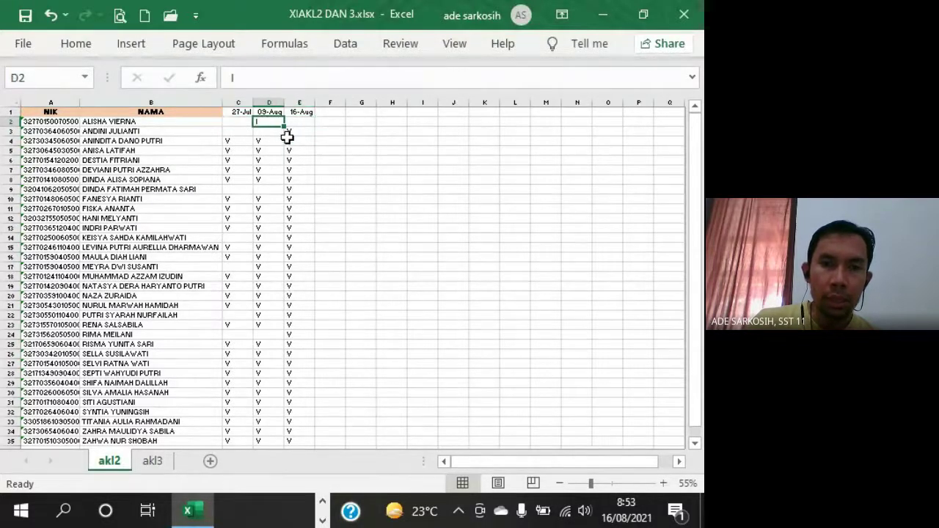
pyautogui.click(234, 258)
pyautogui.moveTo(232, 189); pyautogui.dragTo(253, 191)
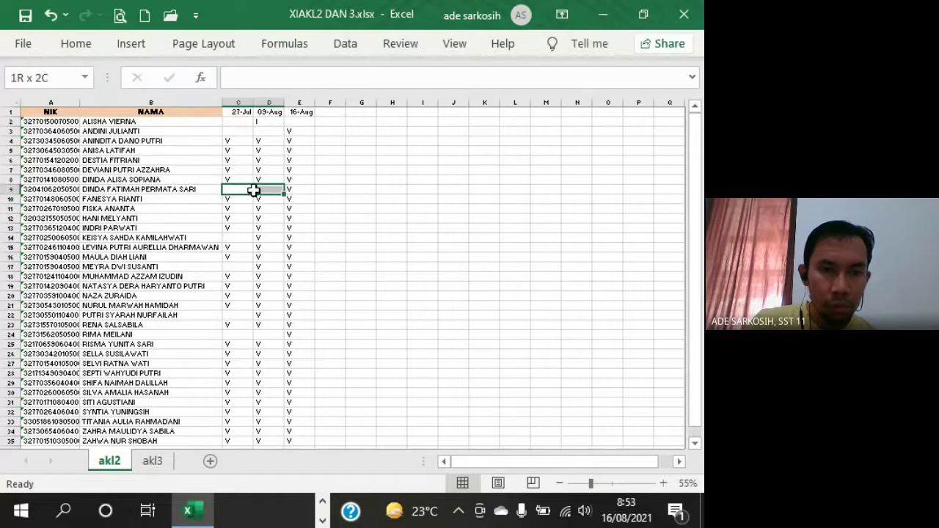
pyautogui.moveTo(236, 335); pyautogui.dragTo(288, 338)
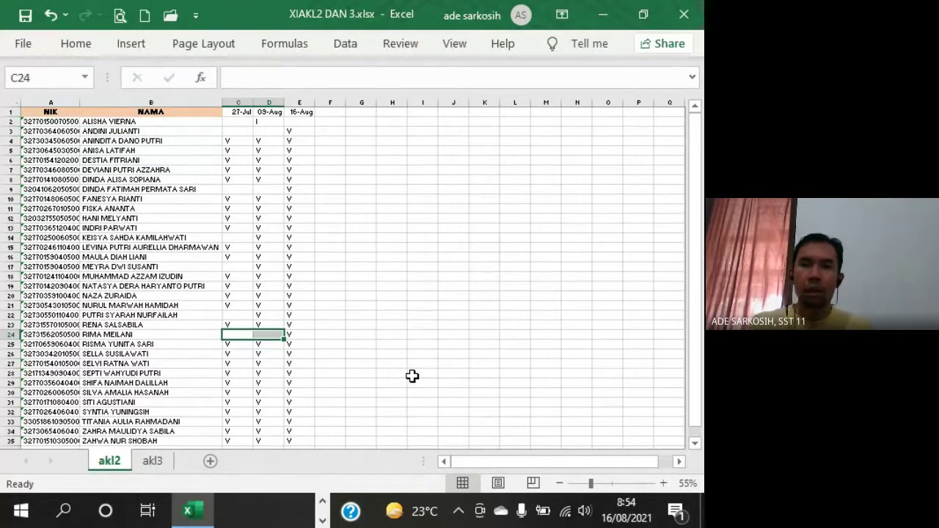
# Minimise the attendance workbook, its folder and the Google Meet window to return to MYOB Accounting, and dismiss the presenting notification
pyautogui.click(604, 15)
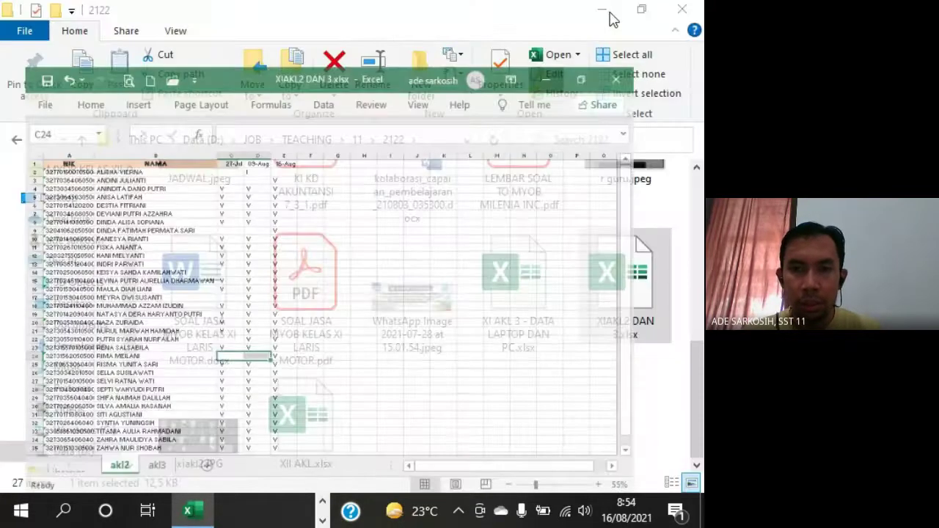
pyautogui.click(602, 11)
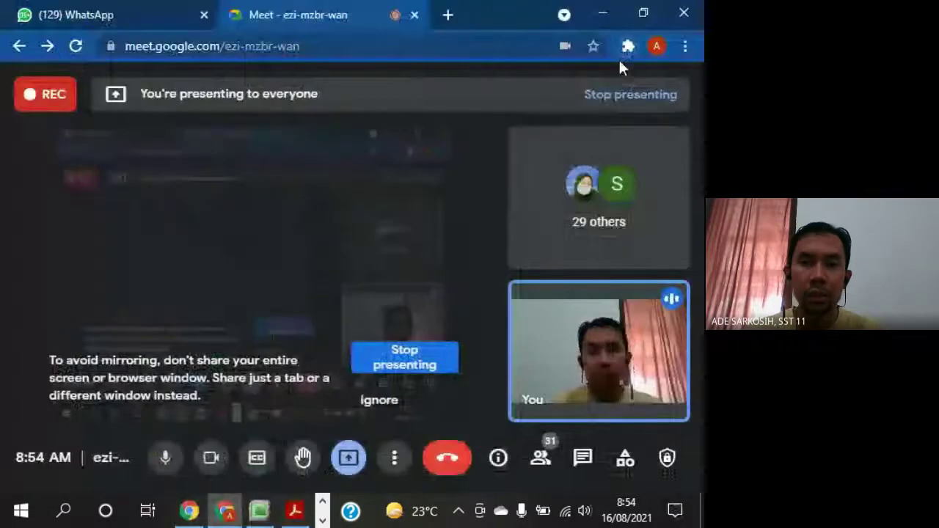
pyautogui.click(599, 20)
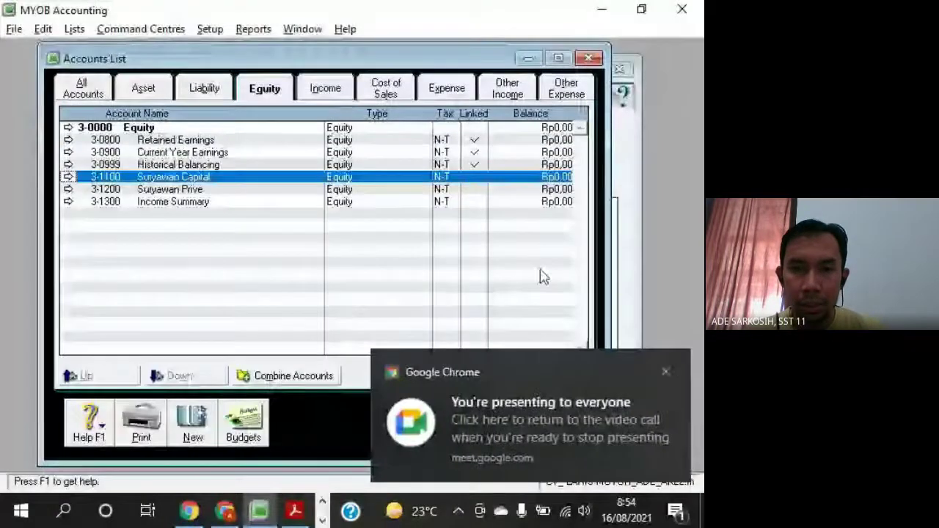
pyautogui.click(665, 373)
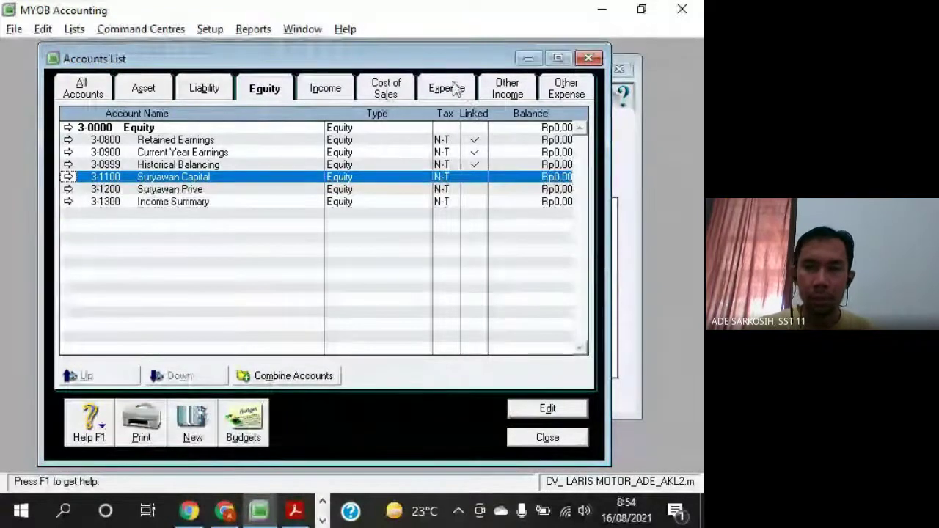
# Examine the Linked column of the Equity list for the Capital, Prive, Income Summary and Historical Balancing accounts
pyautogui.moveTo(449, 65); pyautogui.dragTo(481, 66)
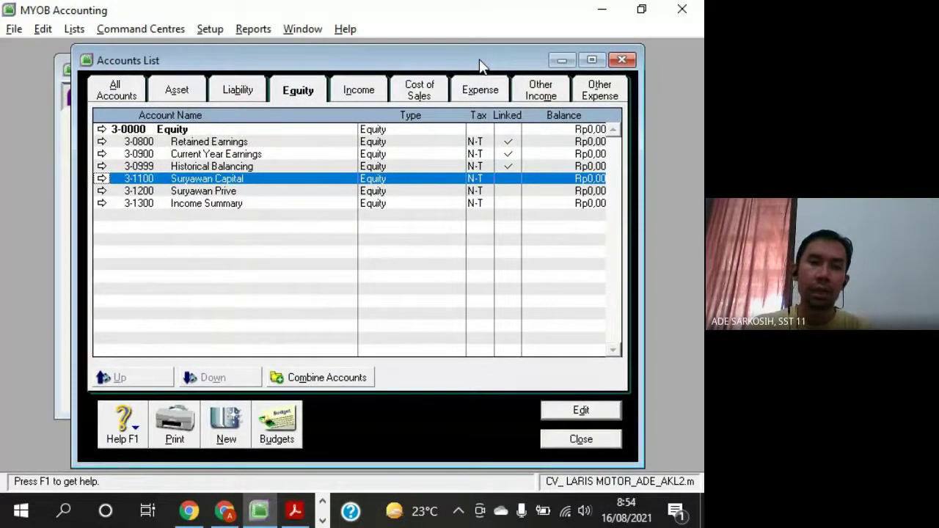
pyautogui.click(503, 192)
pyautogui.click(503, 204)
pyautogui.click(505, 192)
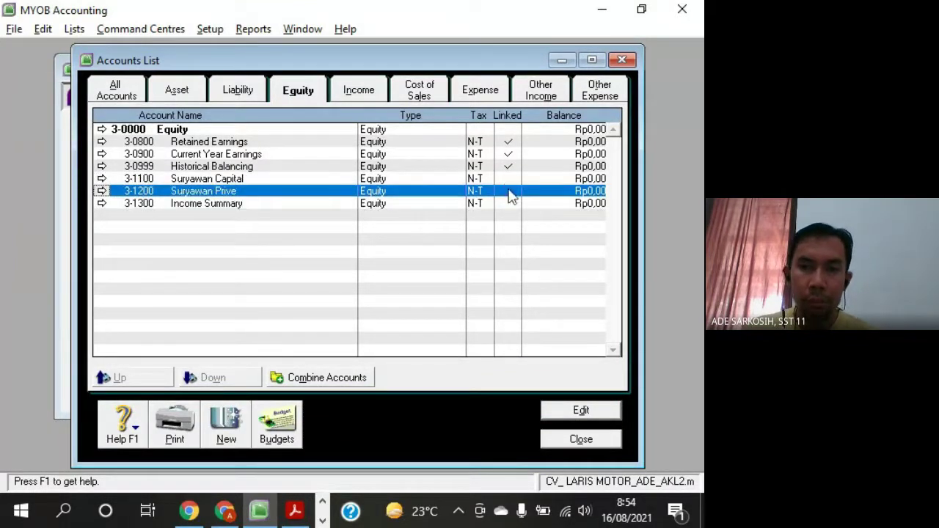
pyautogui.click(504, 181)
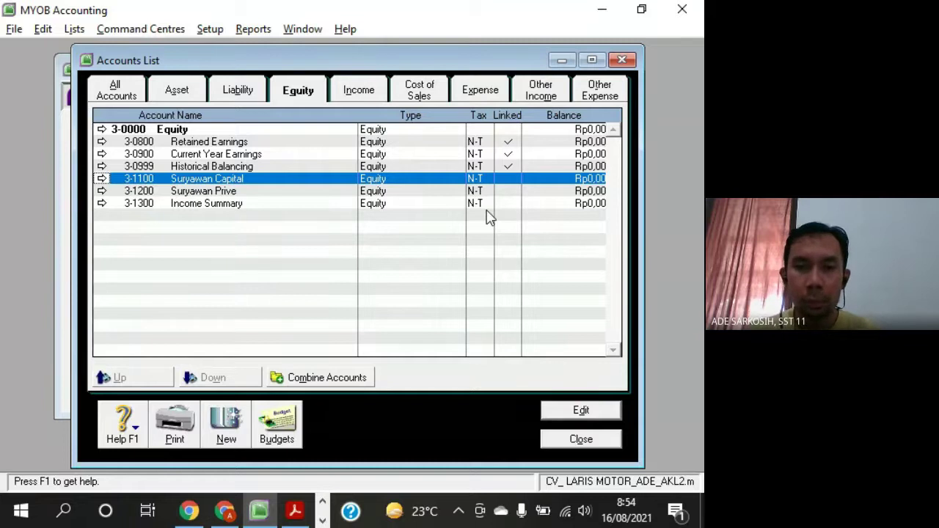
pyautogui.click(506, 193)
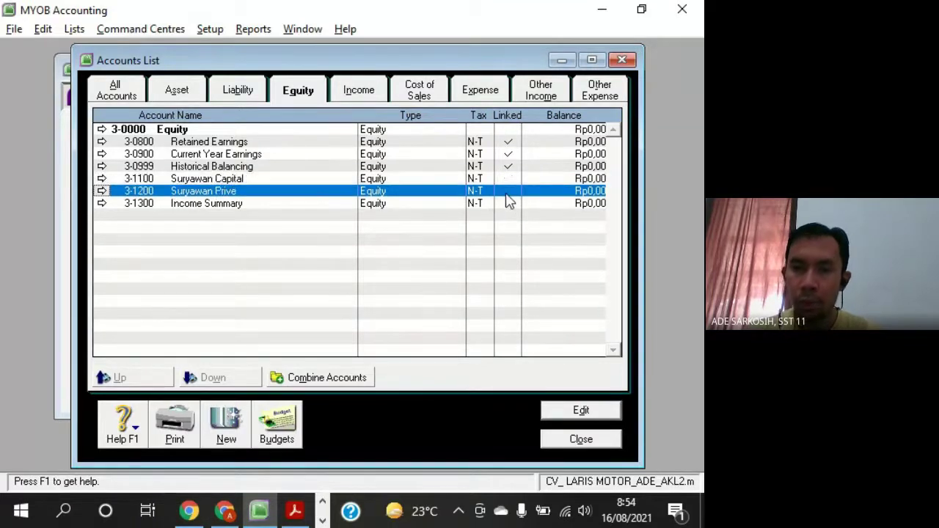
pyautogui.click(506, 208)
pyautogui.click(514, 192)
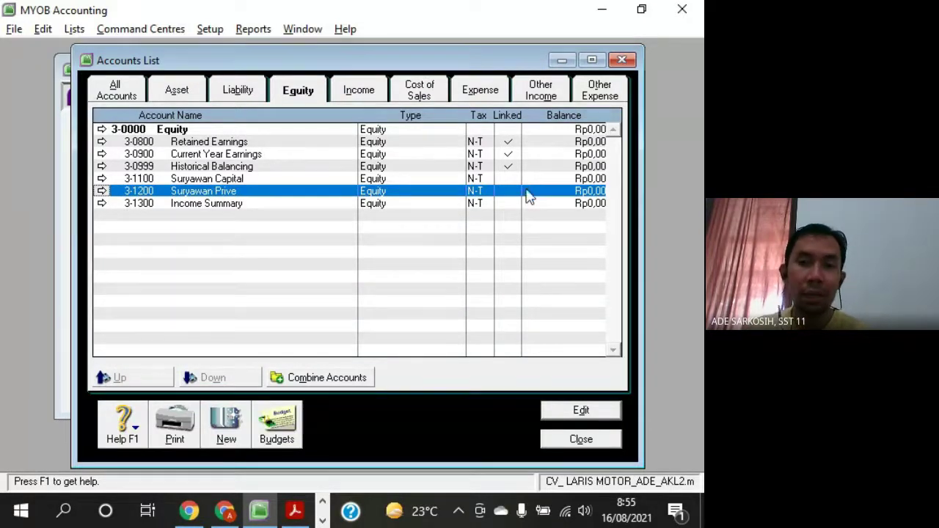
pyautogui.click(514, 180)
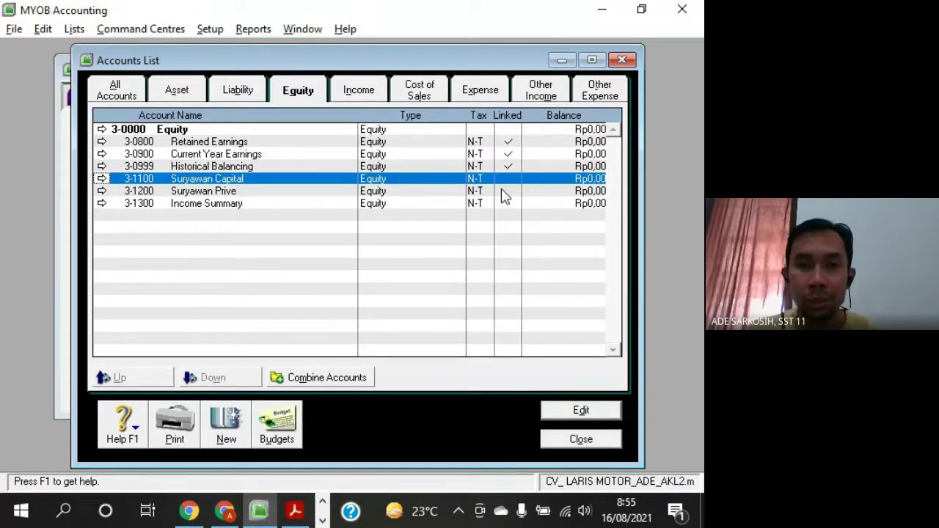
pyautogui.click(516, 192)
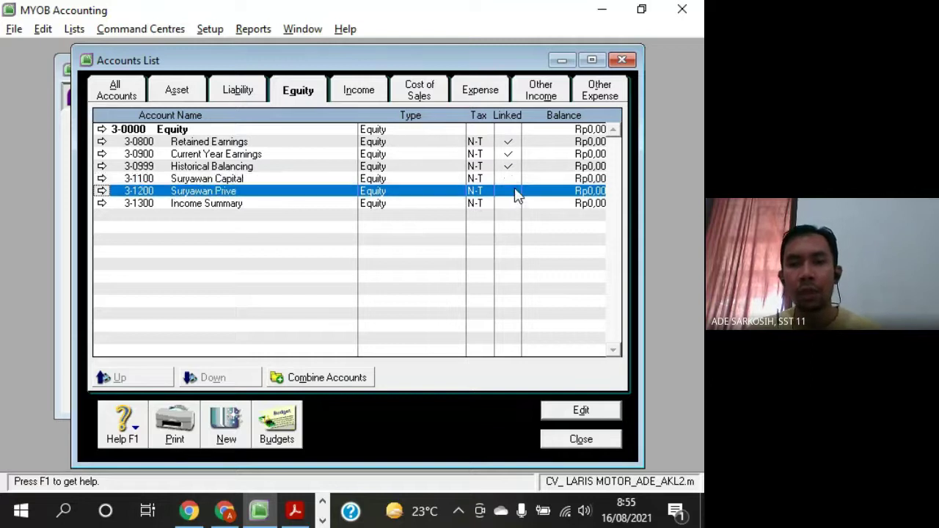
pyautogui.click(512, 181)
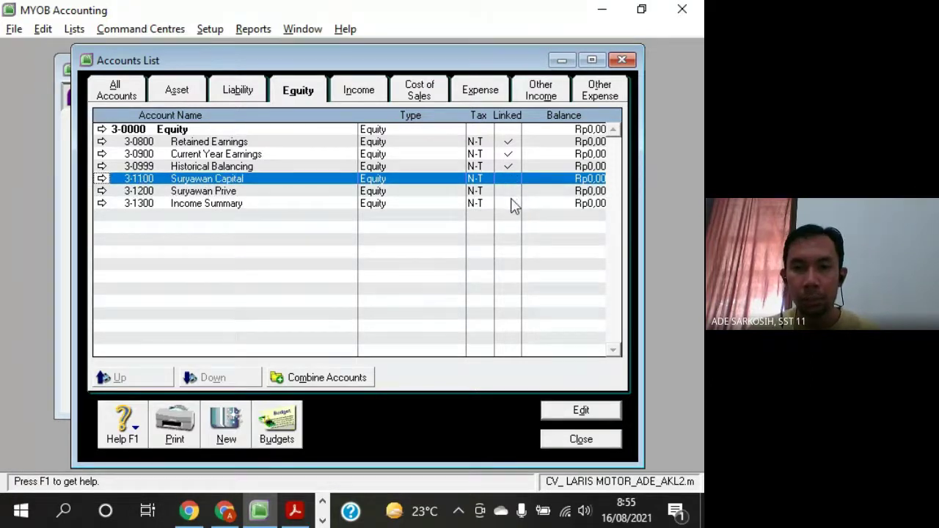
pyautogui.click(513, 206)
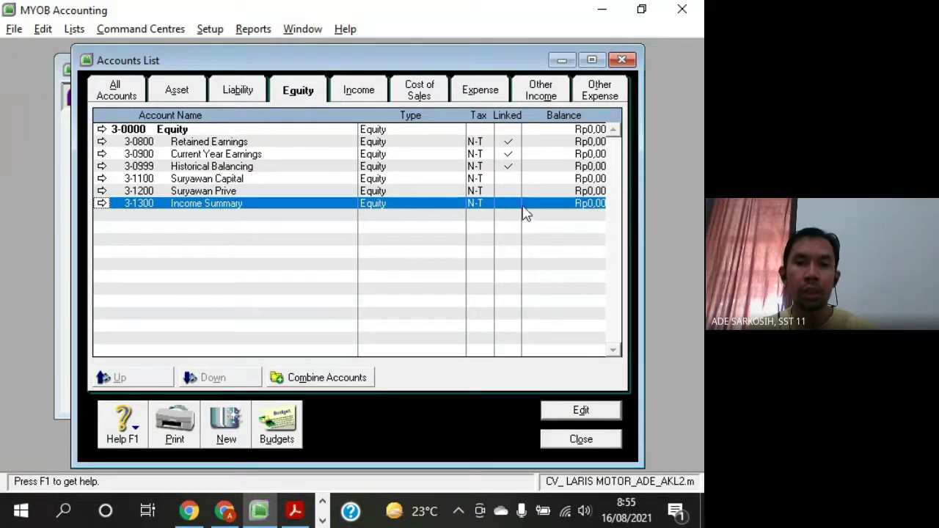
pyautogui.click(513, 181)
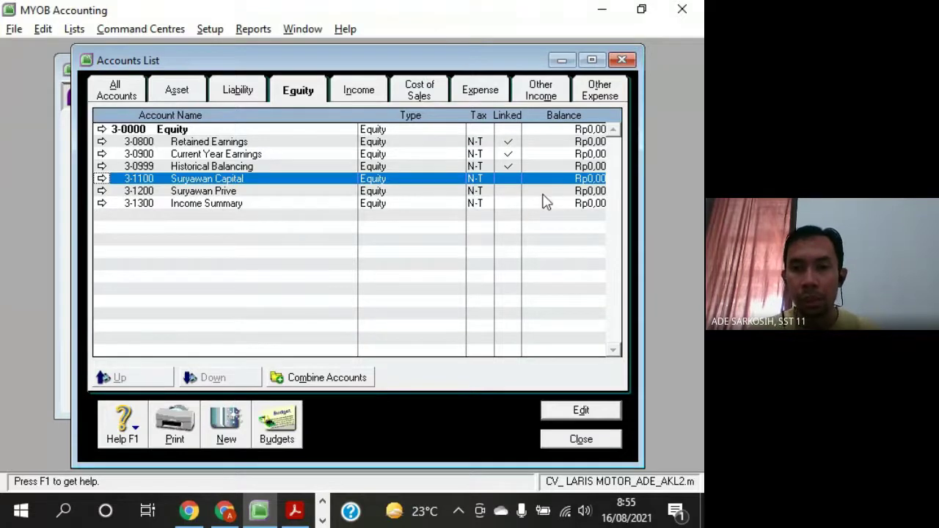
pyautogui.click(537, 167)
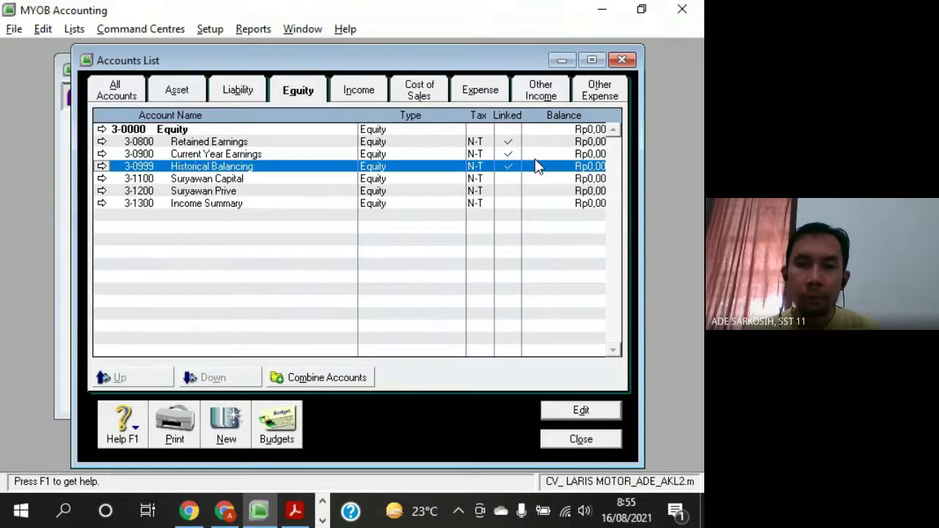
# Check the Other Income and Other Expense account lists and close the Accounts List
pyautogui.click(542, 101)
pyautogui.click(600, 95)
pyautogui.click(551, 99)
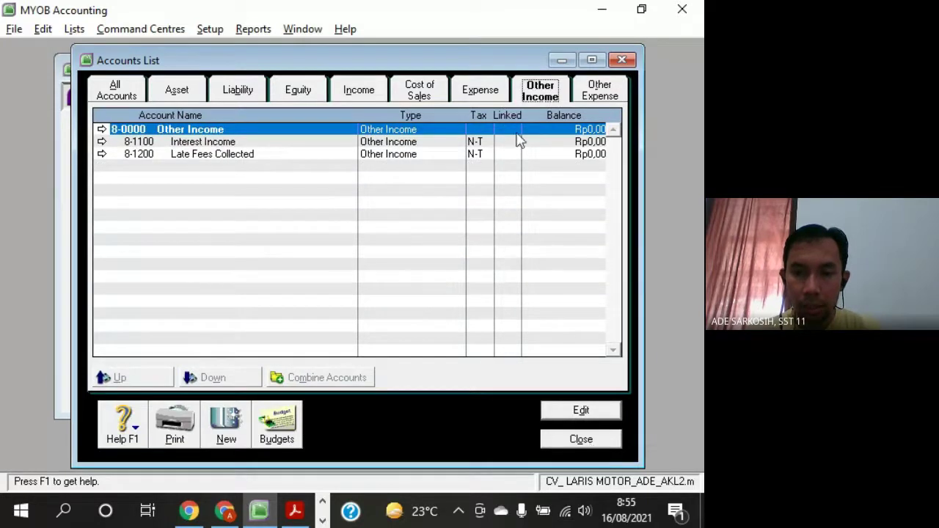
pyautogui.moveTo(492, 67); pyautogui.dragTo(448, 58)
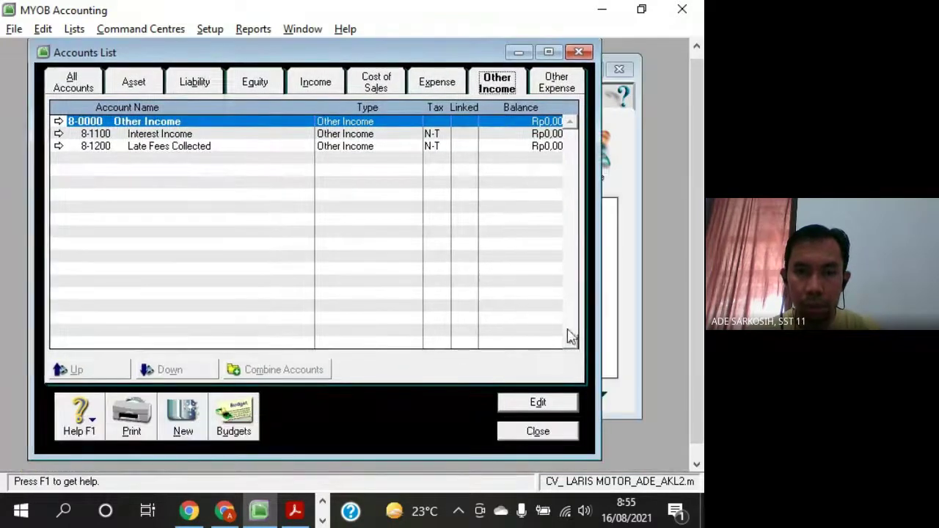
pyautogui.click(561, 433)
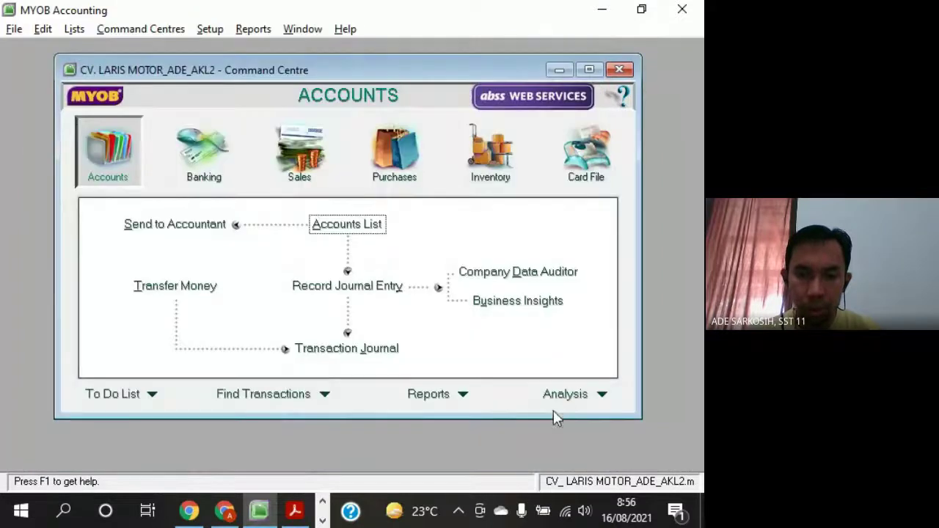
# Switch to the exercise PDF in Adobe Acrobat Reader and view the CV Laris Motor trial balance on page 4, including its credit column
pyautogui.click(295, 511)
pyautogui.scroll(-3, 346, 330)
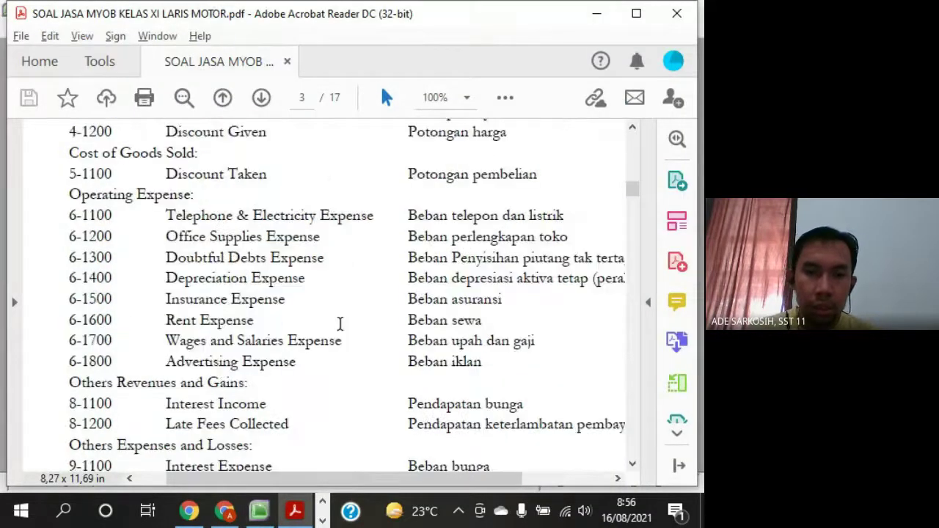
pyautogui.scroll(-10, 340, 323)
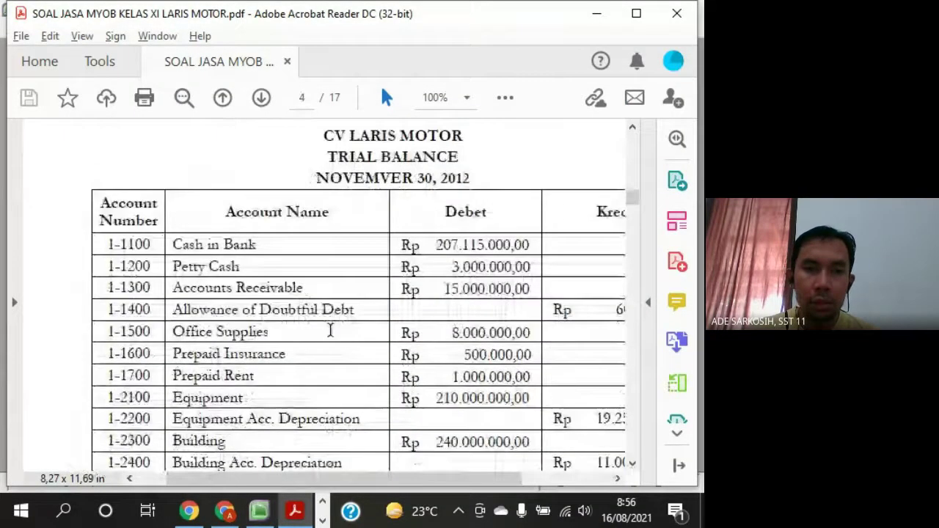
pyautogui.moveTo(421, 485); pyautogui.dragTo(469, 487)
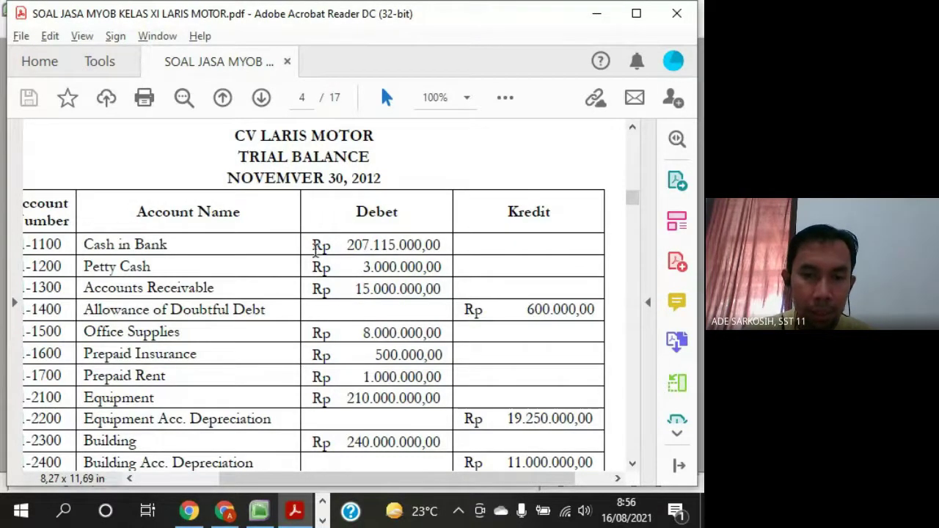
# Open a blank Excel workbook and place its window over the upper part of the PDF, keeping the account numbers in view
pyautogui.moveTo(459, 484); pyautogui.dragTo(454, 486)
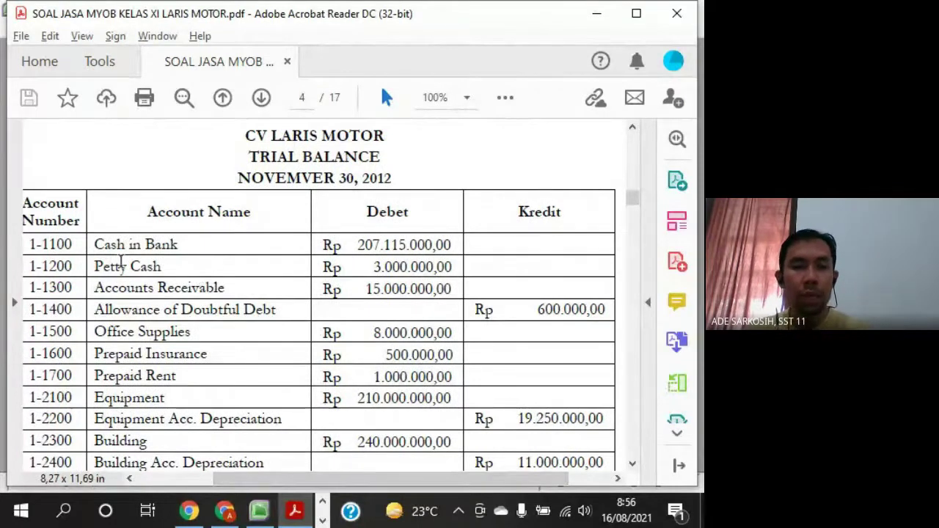
pyautogui.click(322, 518)
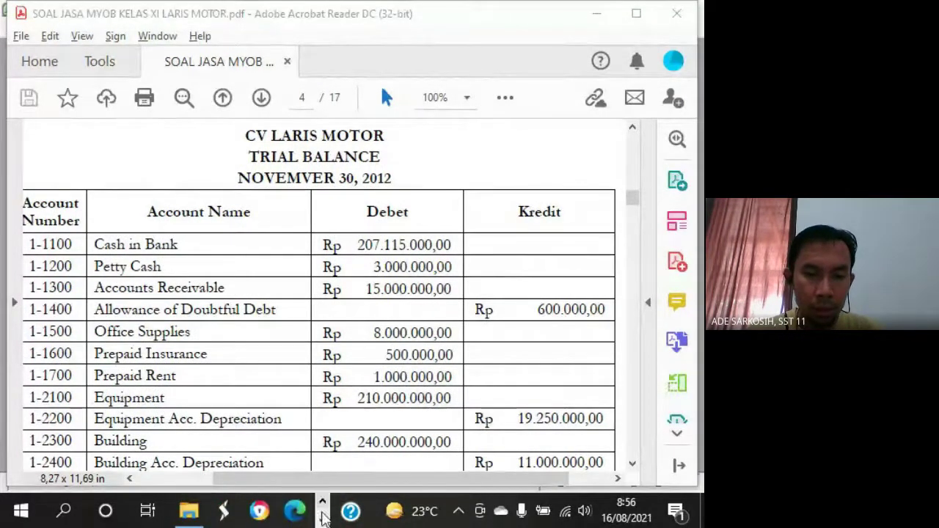
pyautogui.click(323, 519)
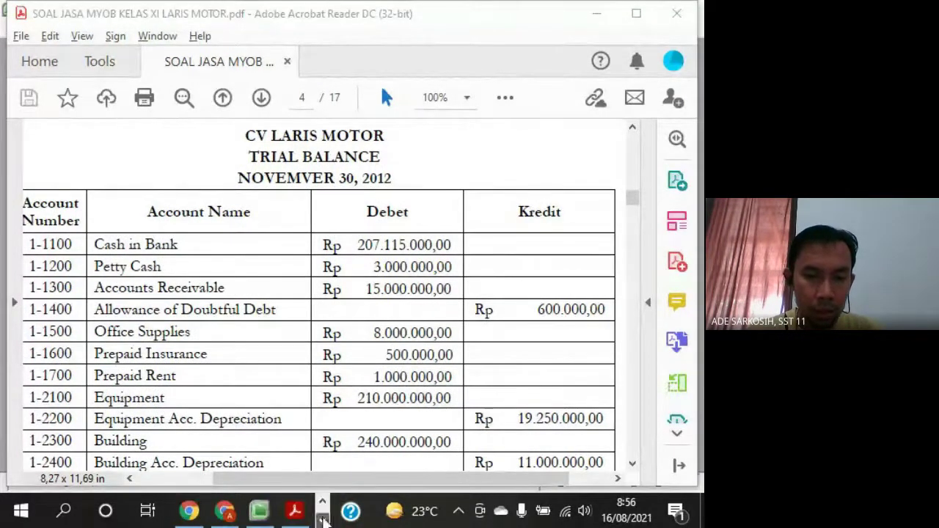
pyautogui.click(66, 516)
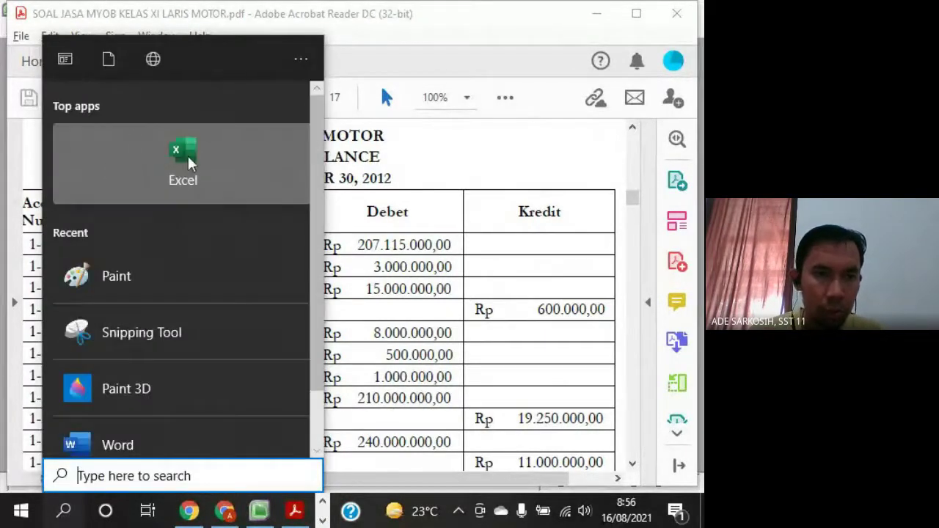
pyautogui.click(185, 158)
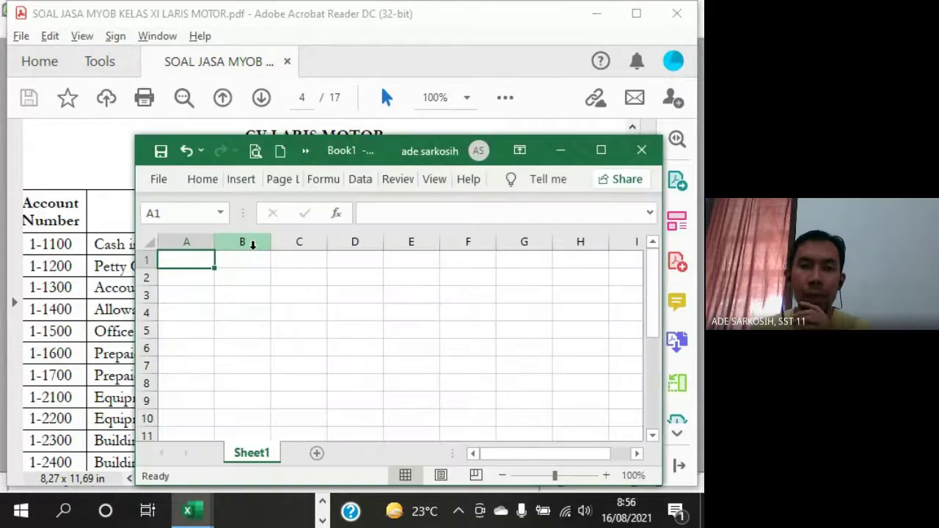
pyautogui.moveTo(394, 151); pyautogui.dragTo(447, 53)
# Enter the column headings NO AKUN, KELOMPOK and SALDO NORMAL in cells A1 to C1 of Sheet1
pyautogui.write('N')
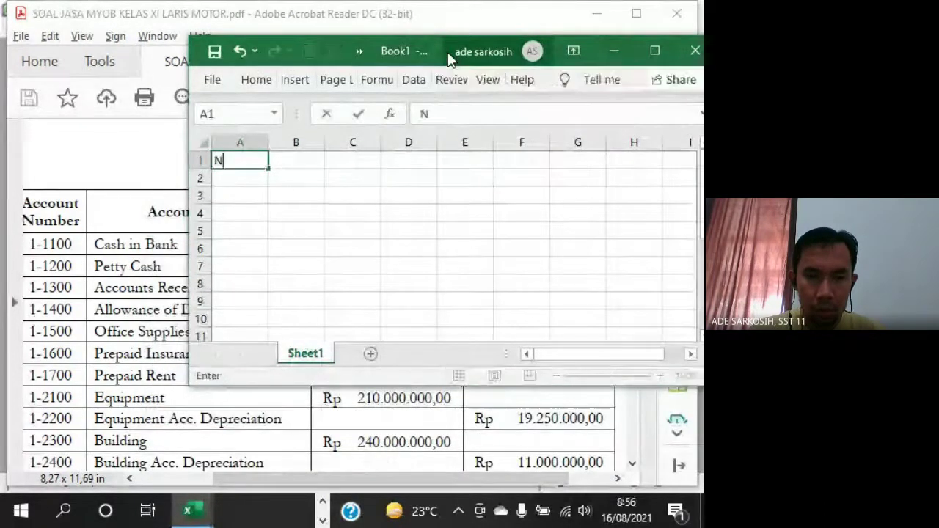
pyautogui.write('O AKUN')
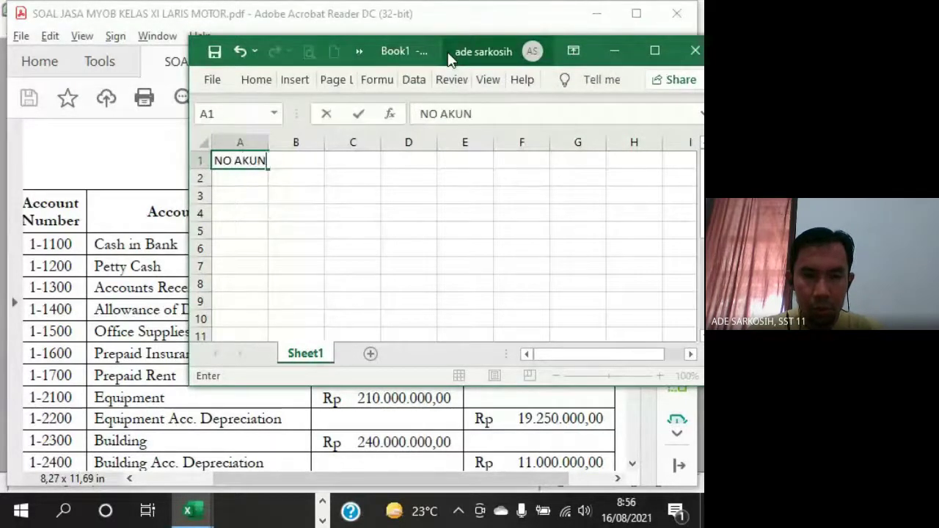
pyautogui.press('Tab')
pyautogui.write('K')
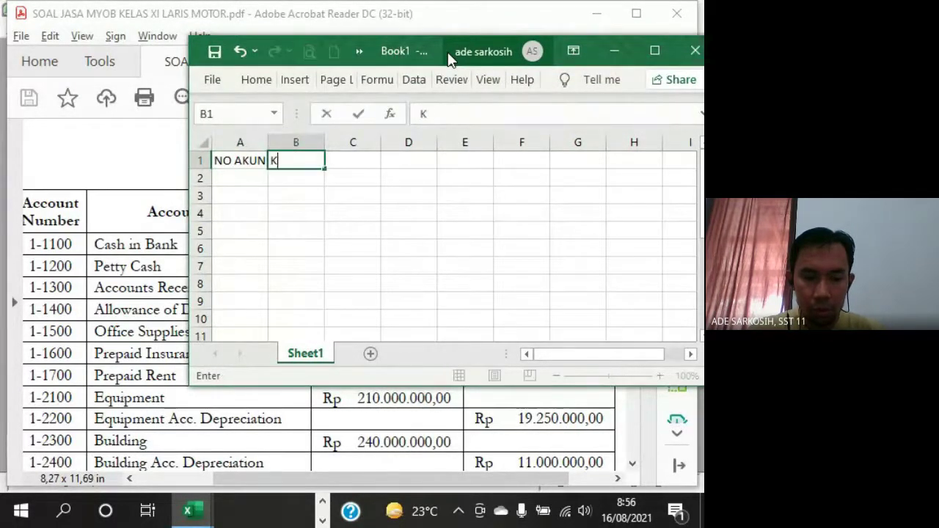
pyautogui.write('ELOMPOK')
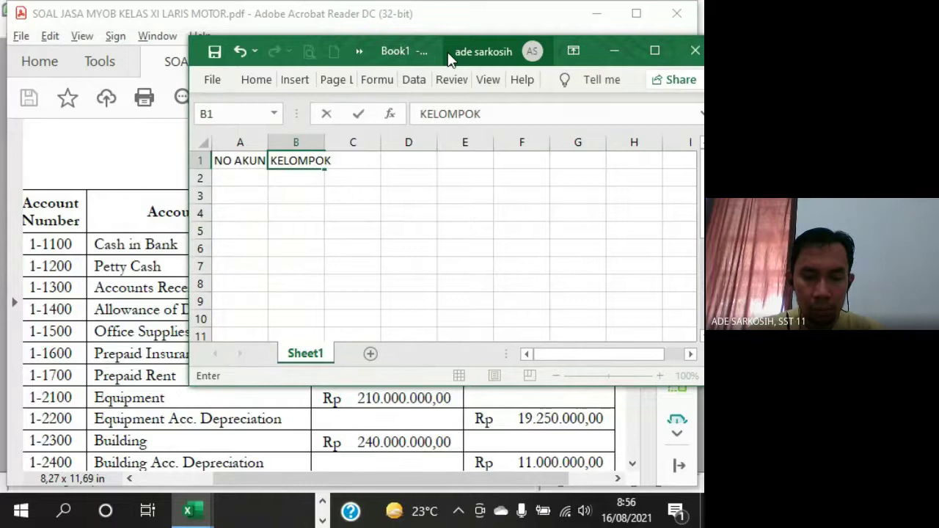
pyautogui.press('Tab')
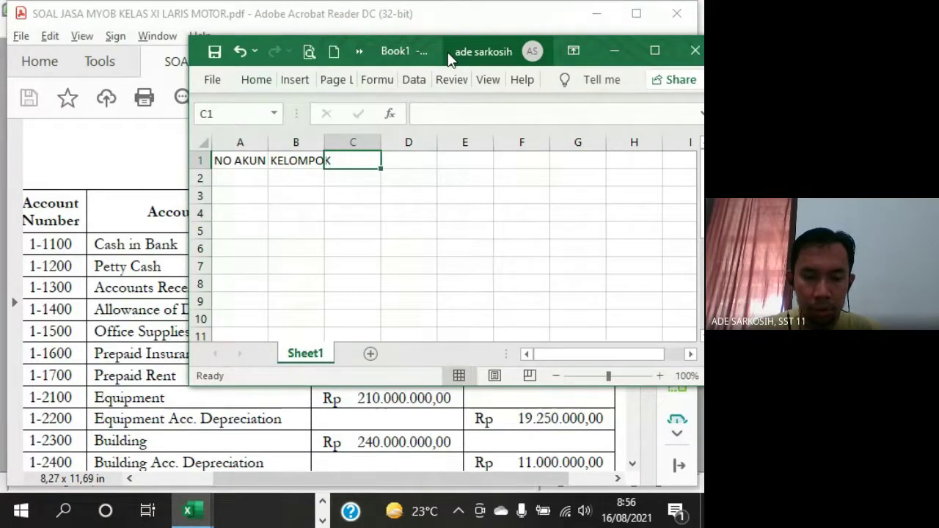
pyautogui.write('SALDO')
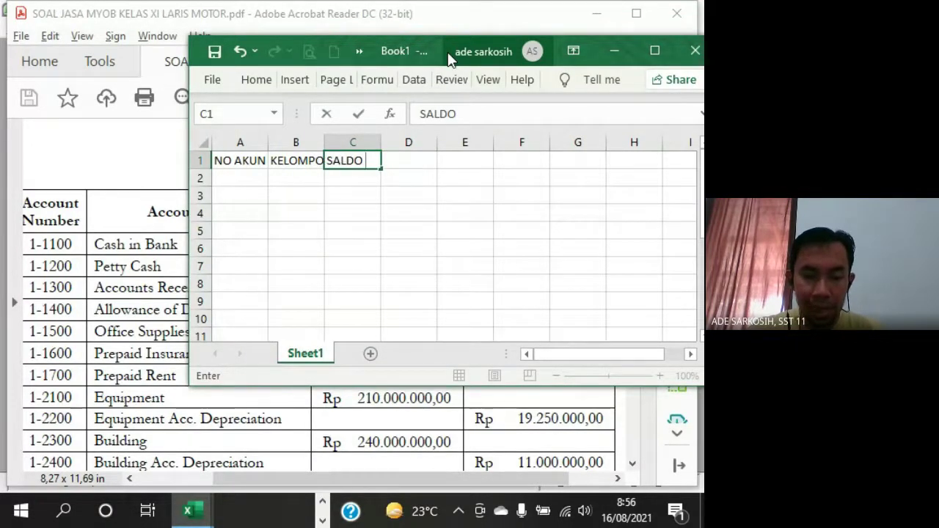
pyautogui.write(' NORMAL')
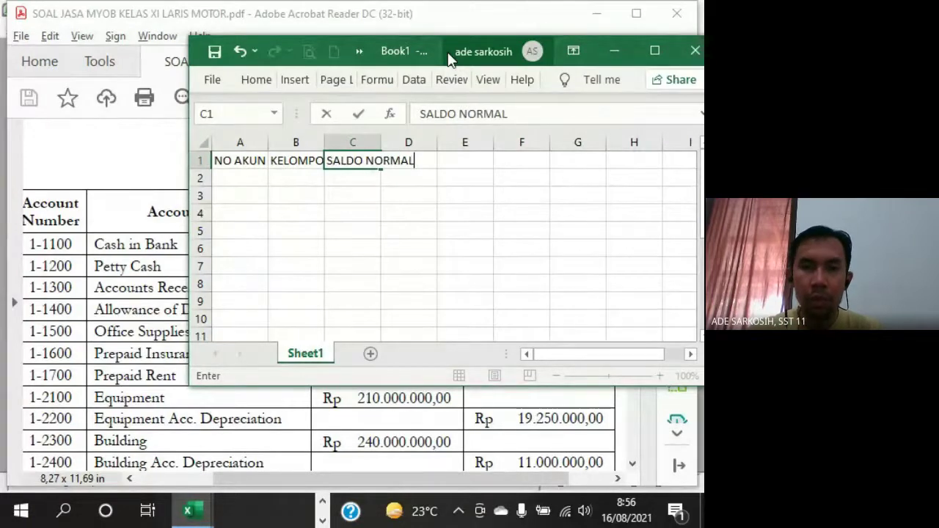
# Finish the SALDO NORMAL heading and list account numbers 1, 2, 3, 4, 5, 6, 8 and 9 in A2:A9 under NO AKUN
pyautogui.press('Return')
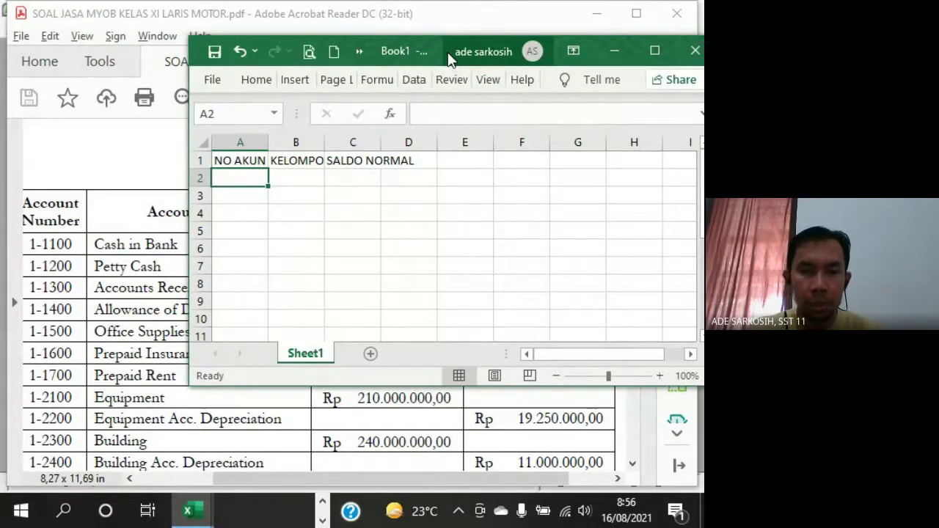
pyautogui.write('12')
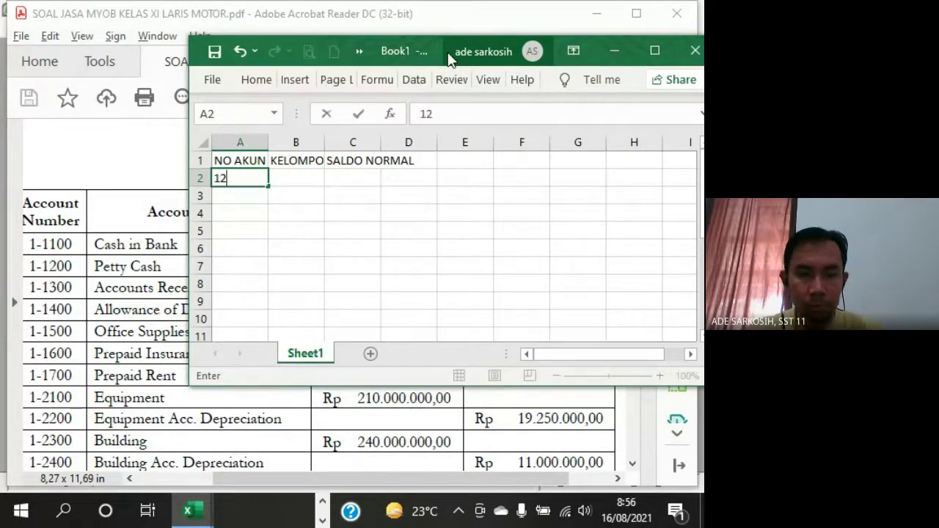
pyautogui.press('BackSpace')
pyautogui.press('Return')
pyautogui.write('2 3 4 5 6')
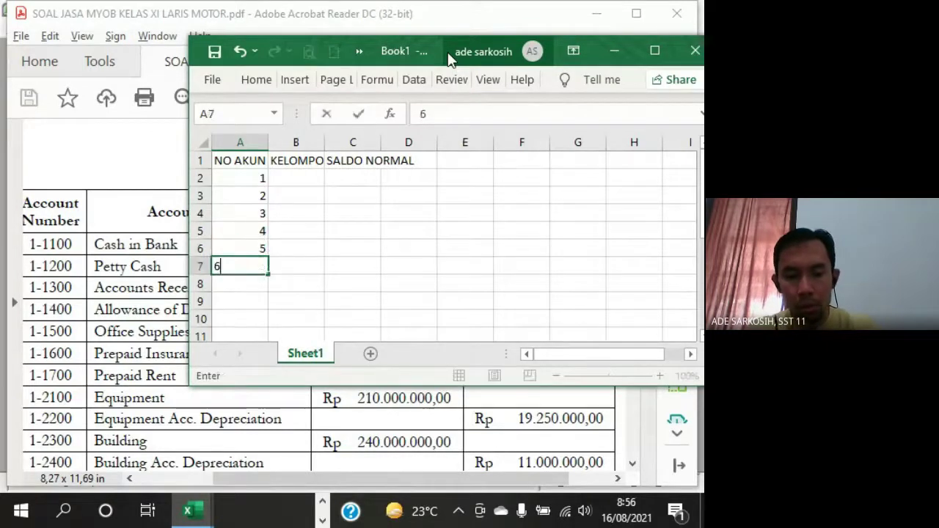
pyautogui.write(' 8 9')
pyautogui.press('Up')
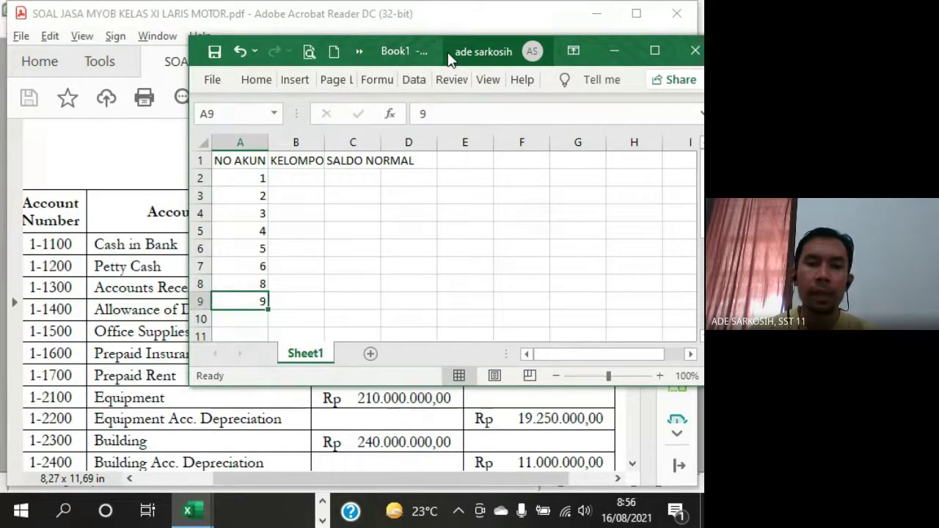
# Look over the account numbers listed in the NO AKUN column
pyautogui.hotkey('ctrl', 'Up')
pyautogui.press('Down')
pyautogui.hotkey('ctrl', 'shift', 'Down')
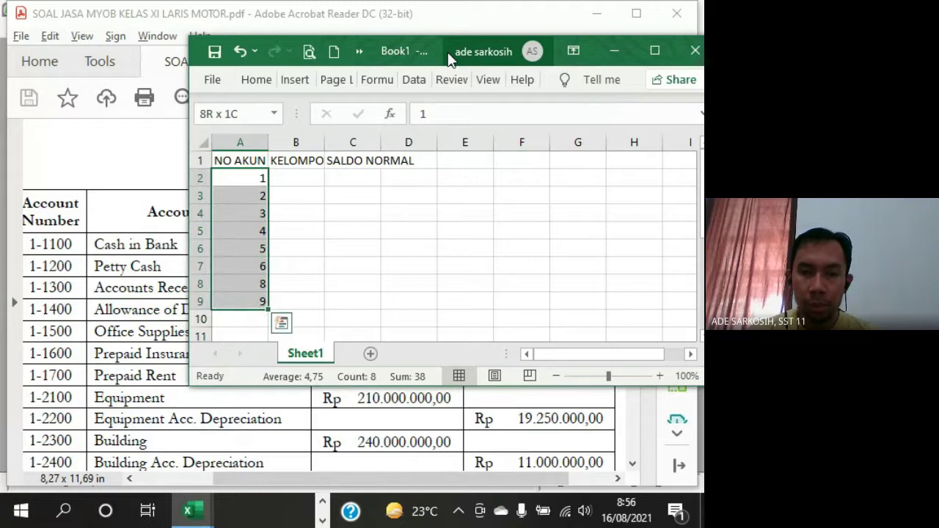
pyautogui.press('Left')
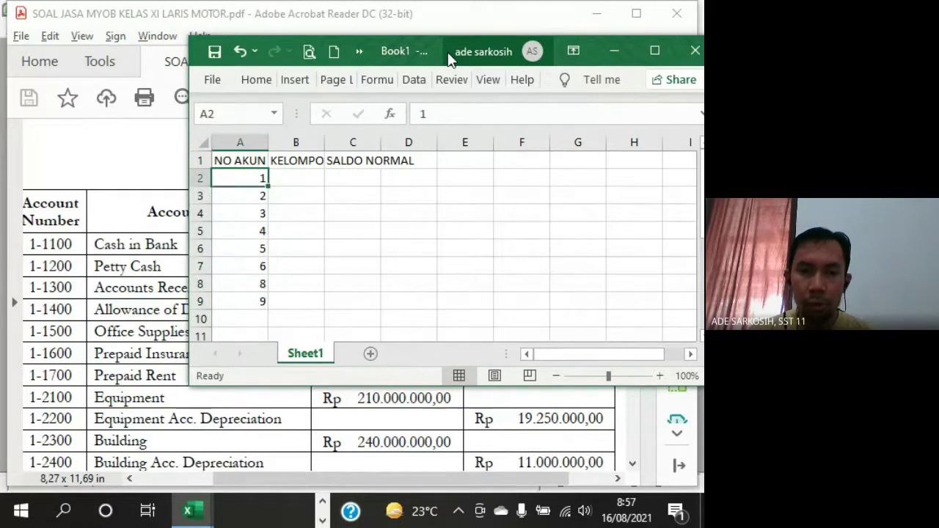
pyautogui.press('Down')
pyautogui.hotkey('ctrl', 'Down')
pyautogui.press('Up')
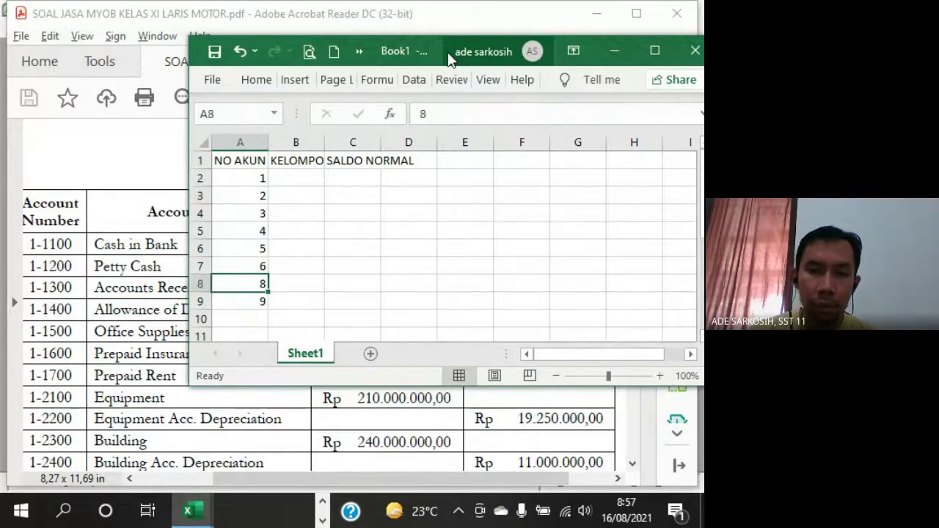
pyautogui.press('Down')
pyautogui.press('Up')
pyautogui.press('Up')
pyautogui.press('Up')
pyautogui.press('Up')
pyautogui.press('Up')
pyautogui.press('Up')
pyautogui.press('Up')
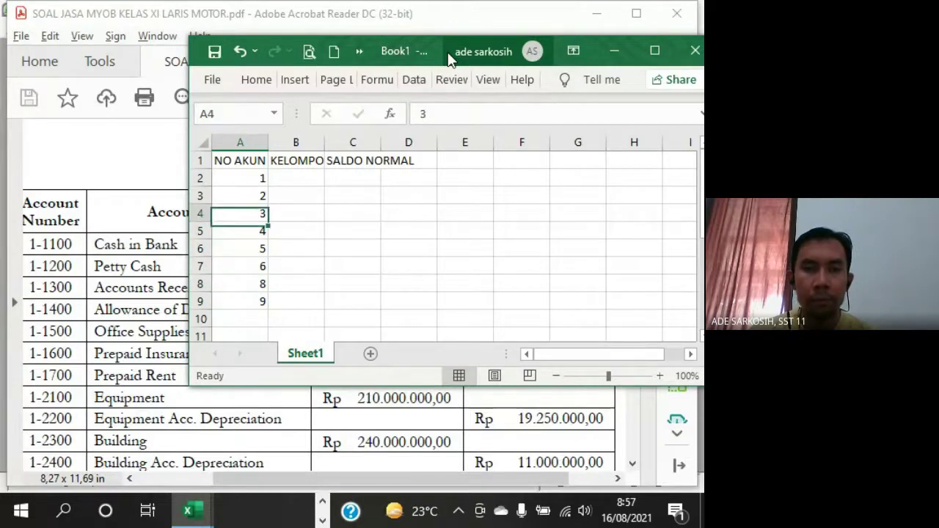
# Enter the groups ASSET, LIABILITY, EQUITY and INCOME in B2:B5 for account numbers 1 to 4
pyautogui.press('Right')
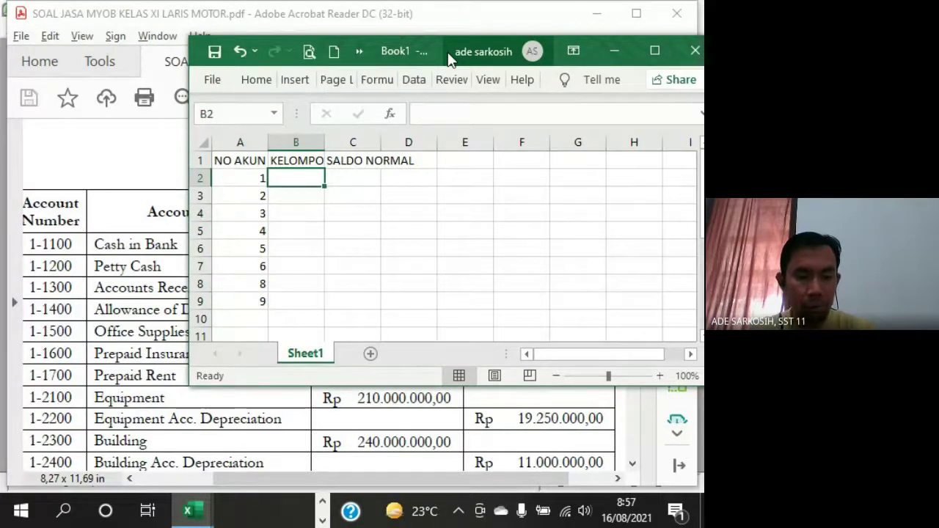
pyautogui.write('ASSET')
pyautogui.press('Return')
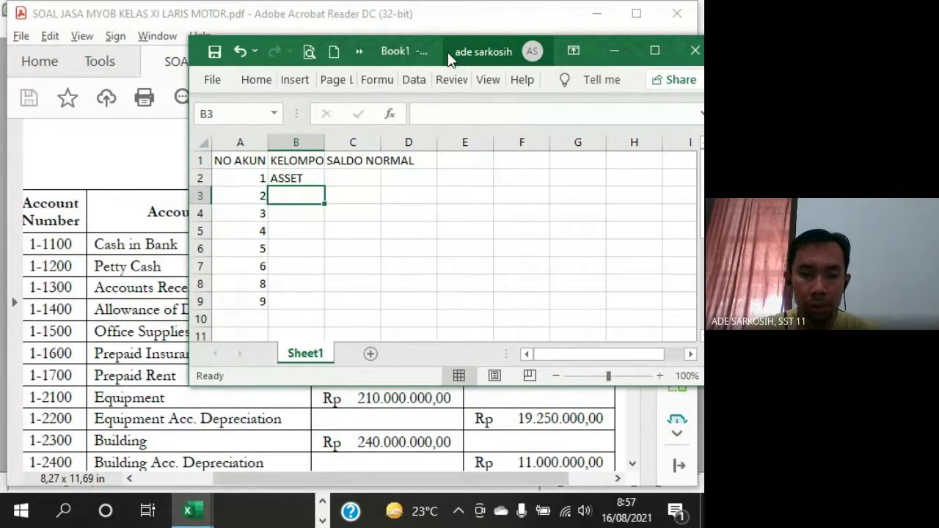
pyautogui.write('LIABILITY')
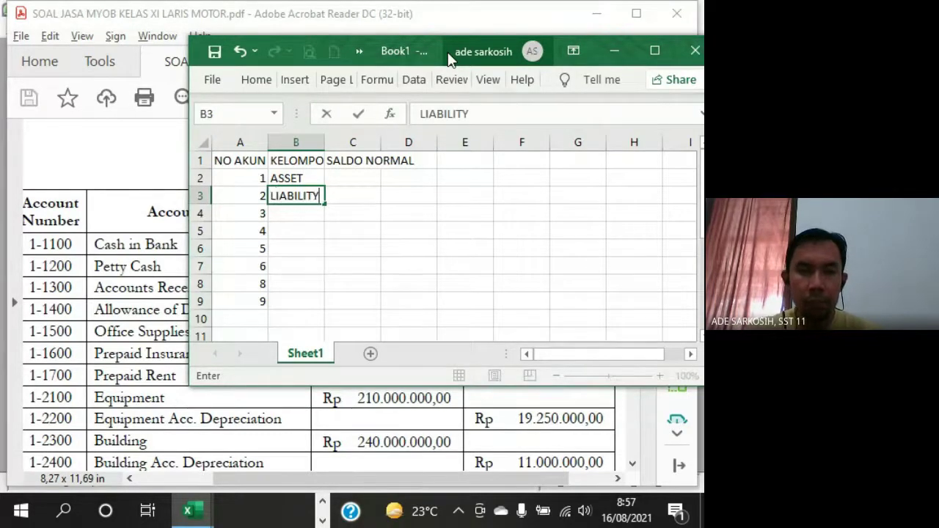
pyautogui.press('Return')
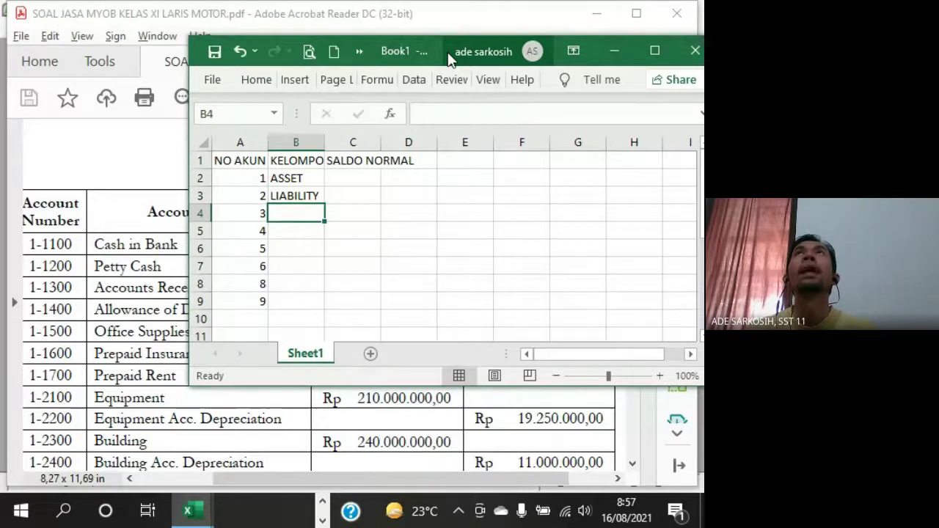
pyautogui.write('EQUIT')
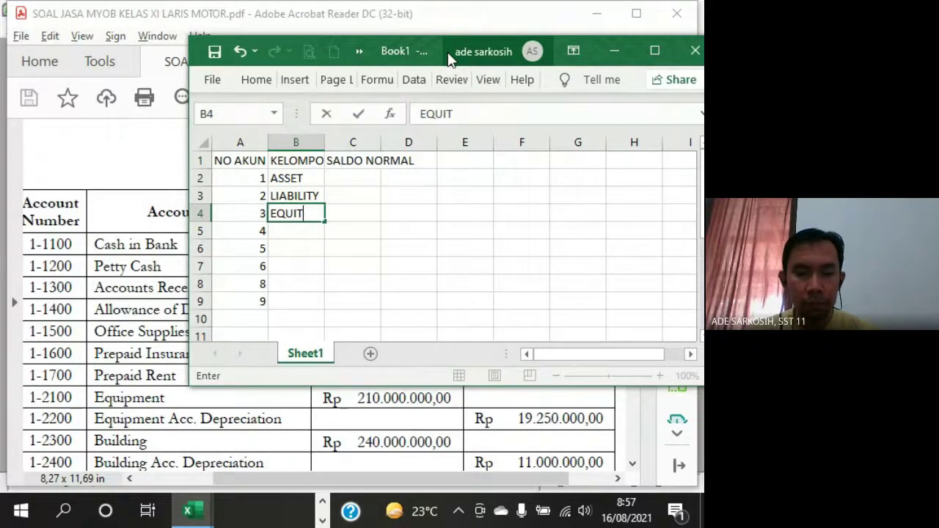
pyautogui.write('Y')
pyautogui.press('Return')
pyautogui.write('INCOME')
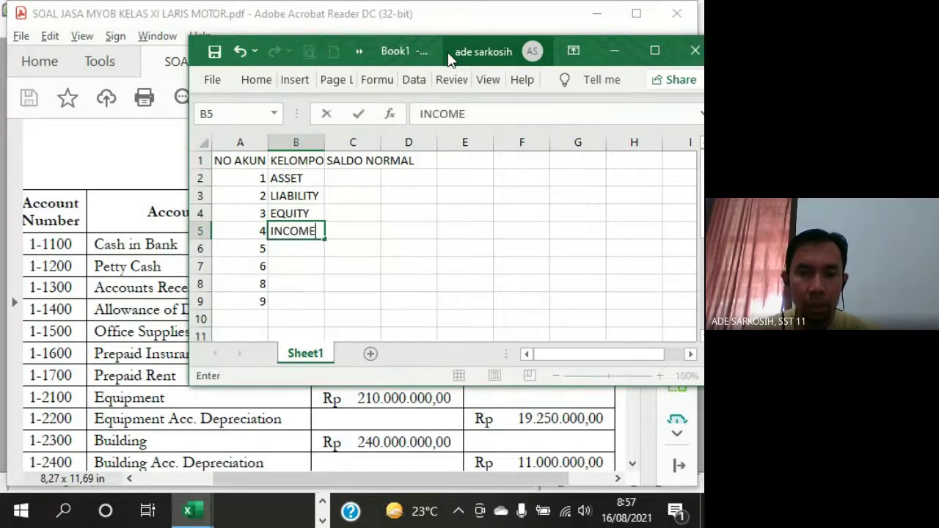
pyautogui.press('Return')
# Enter the groups COS, EXPENSE, OTHER INCOME and OTHER EXPENSE in B6:B9 for account numbers 5, 6, 8 and 9
pyautogui.write('COS')
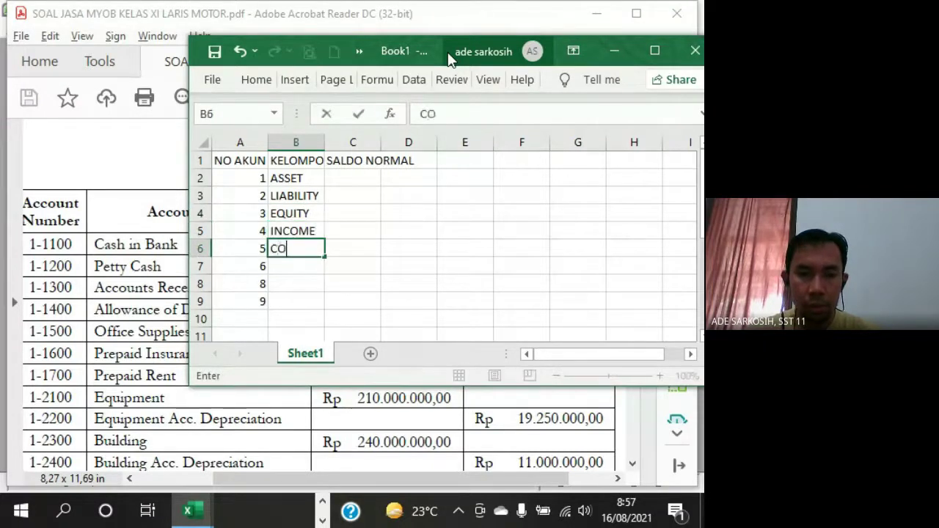
pyautogui.press('Return')
pyautogui.write('EXPENSE')
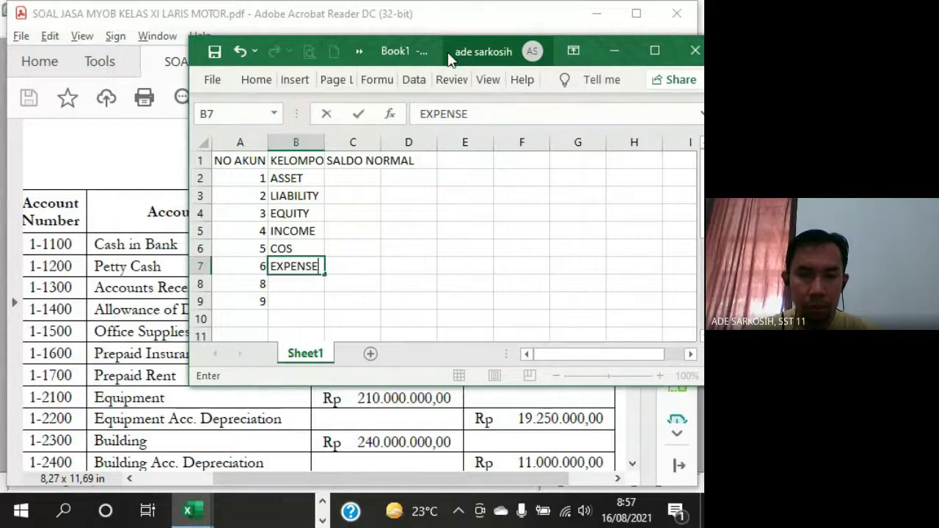
pyautogui.press('Return')
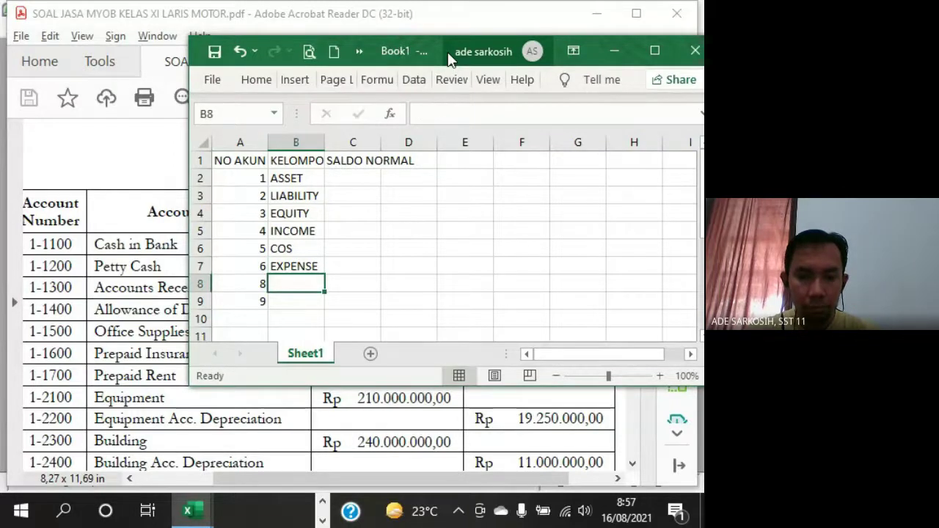
pyautogui.write('OTHER I')
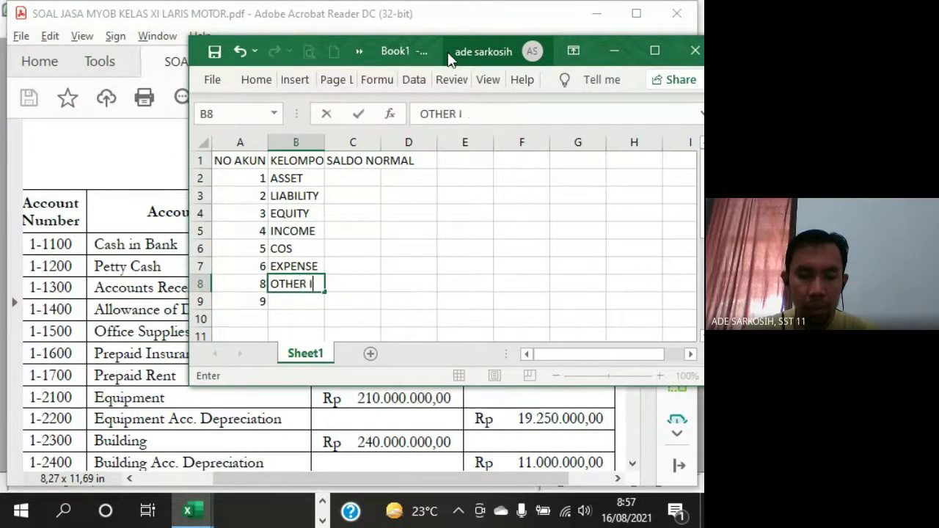
pyautogui.write('NCOME')
pyautogui.press('Return')
pyautogui.write('OTHER ')
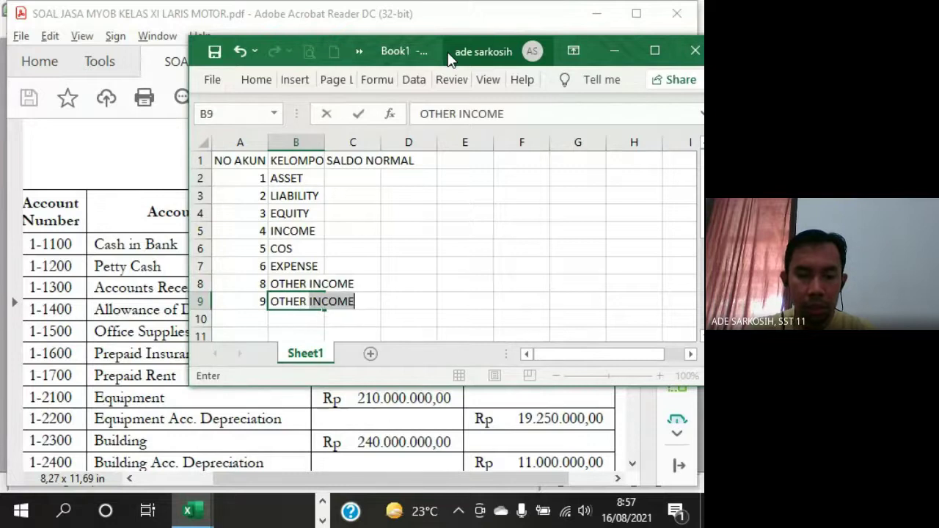
pyautogui.write('EXPENSE')
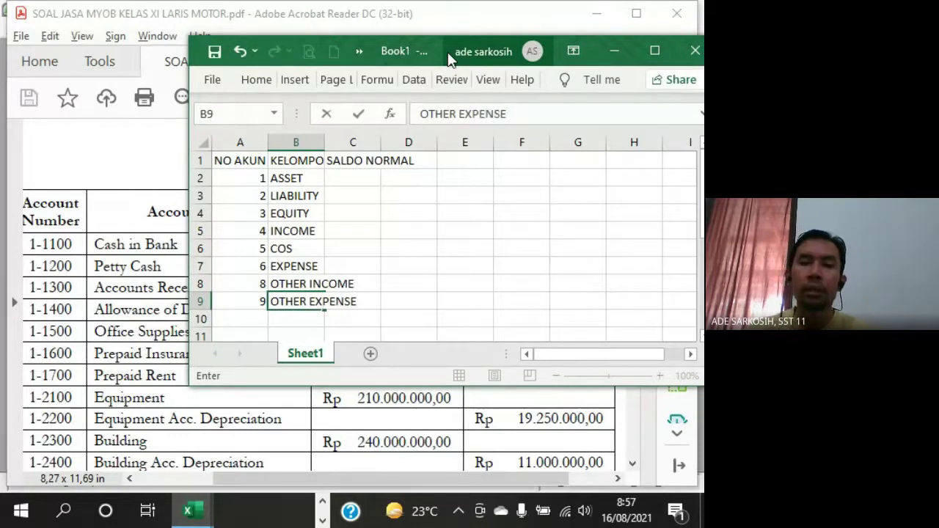
# Widen the KELOMPOK and SALDO NORMAL columns so their full text fits
pyautogui.click(320, 143)
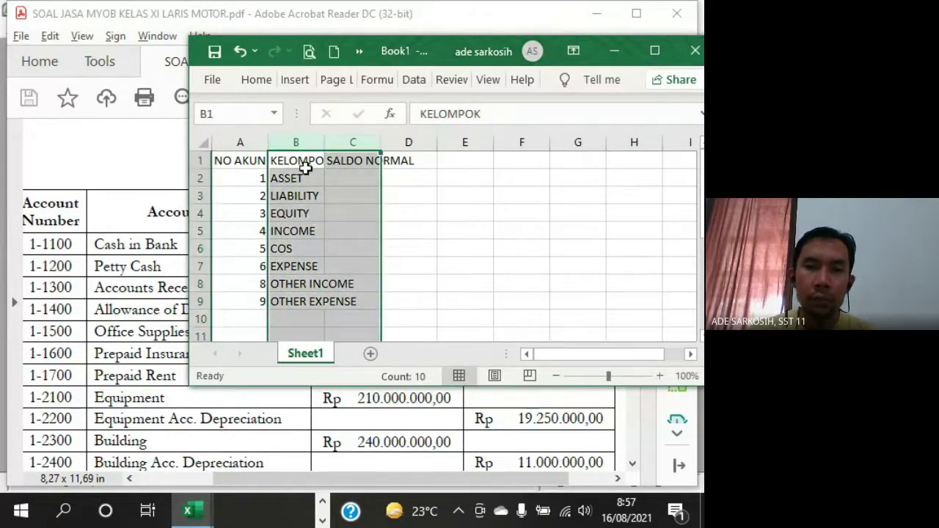
pyautogui.click(302, 163)
pyautogui.moveTo(322, 145); pyautogui.dragTo(365, 144)
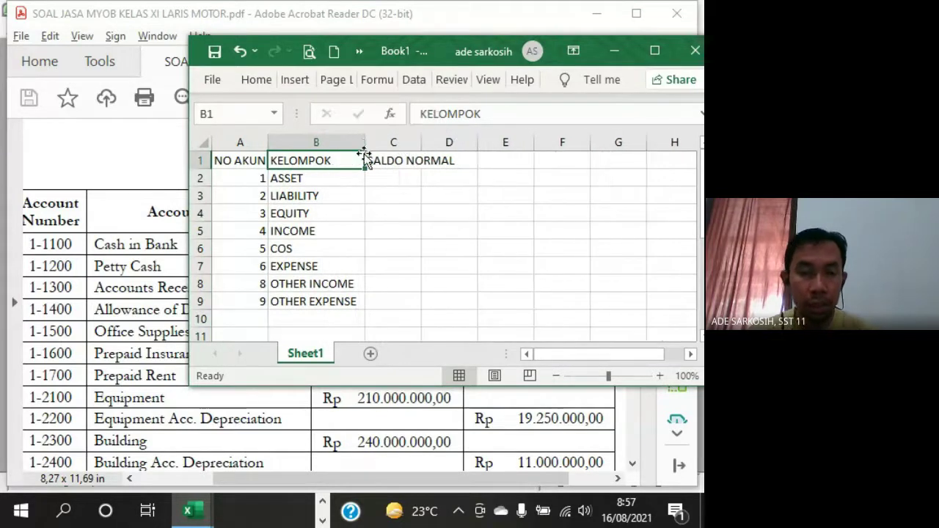
pyautogui.doubleClick(421, 136)
pyautogui.moveTo(252, 171); pyautogui.dragTo(314, 320)
pyautogui.click(255, 179)
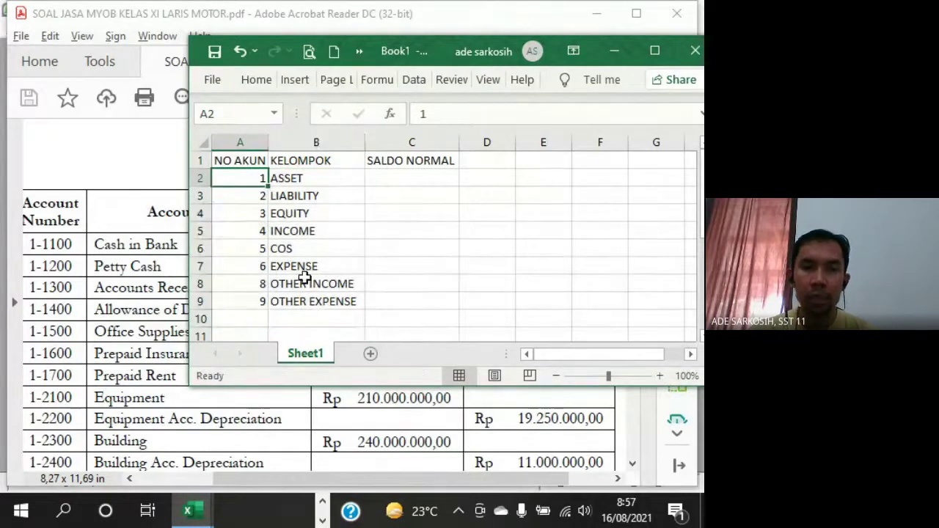
# Enter the normal balances in C2:C5: D for ASSET and K for LIABILITY, EQUITY and INCOME
pyautogui.click(401, 180)
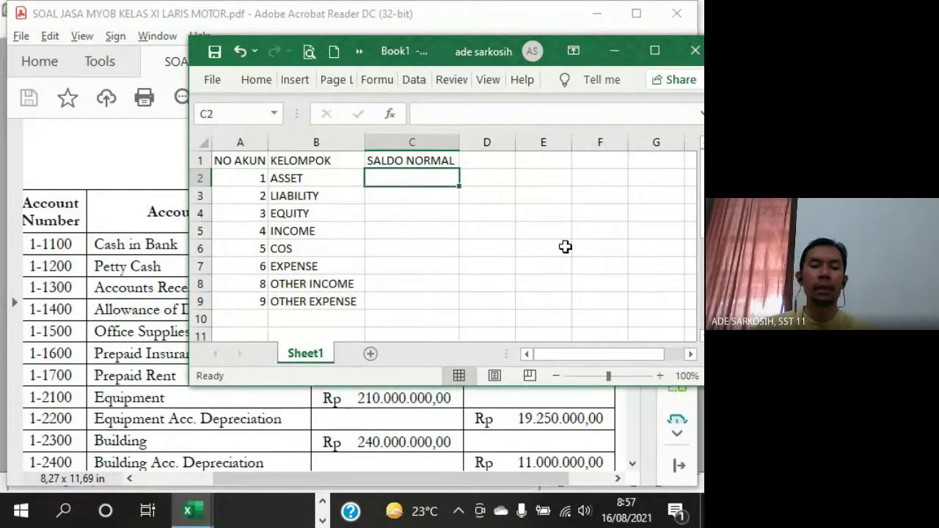
pyautogui.write('D')
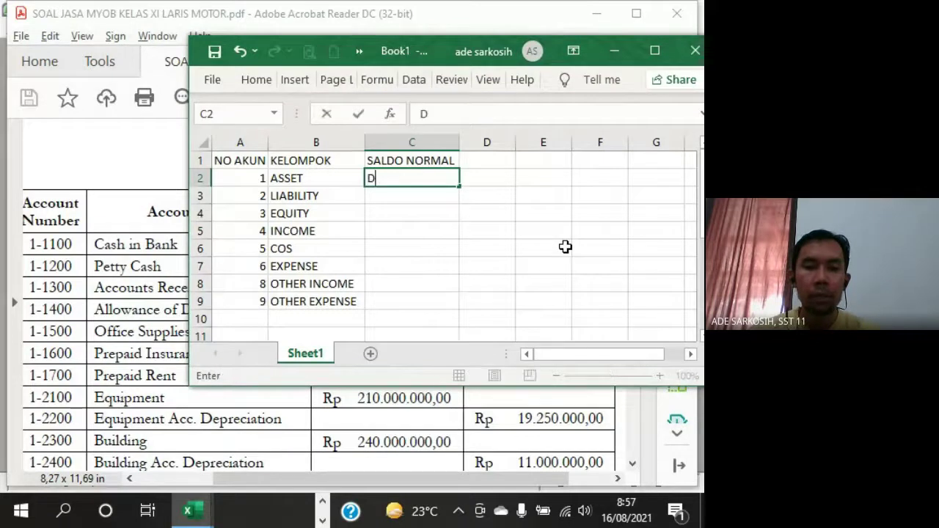
pyautogui.press('Return')
pyautogui.write('K')
pyautogui.press('Return')
pyautogui.write('K')
pyautogui.press('Return')
pyautogui.write('K')
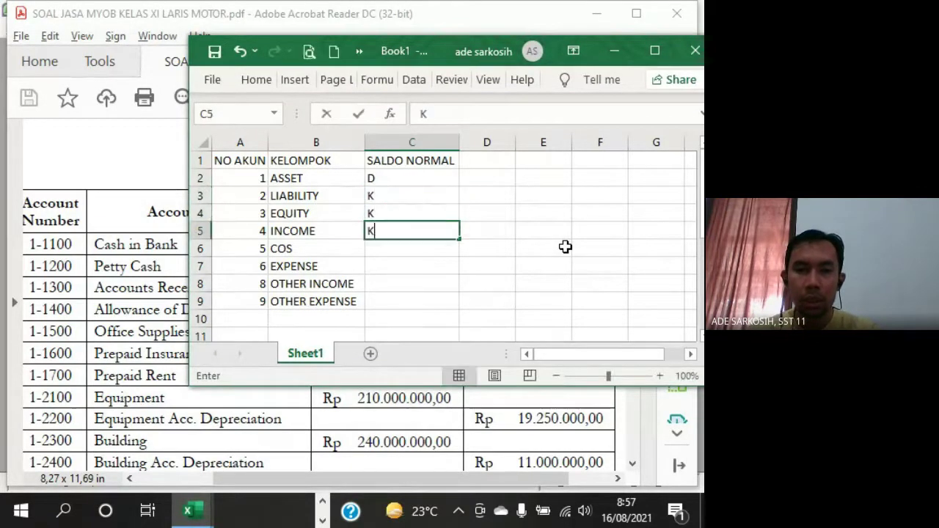
pyautogui.press('Return')
# Enter the normal balances in C6:C9: D for COS and EXPENSE, K for OTHER INCOME, D for OTHER EXPENSE
pyautogui.write('D')
pyautogui.press('Return')
pyautogui.write('D')
pyautogui.press('Return')
pyautogui.write('K')
pyautogui.press('Return')
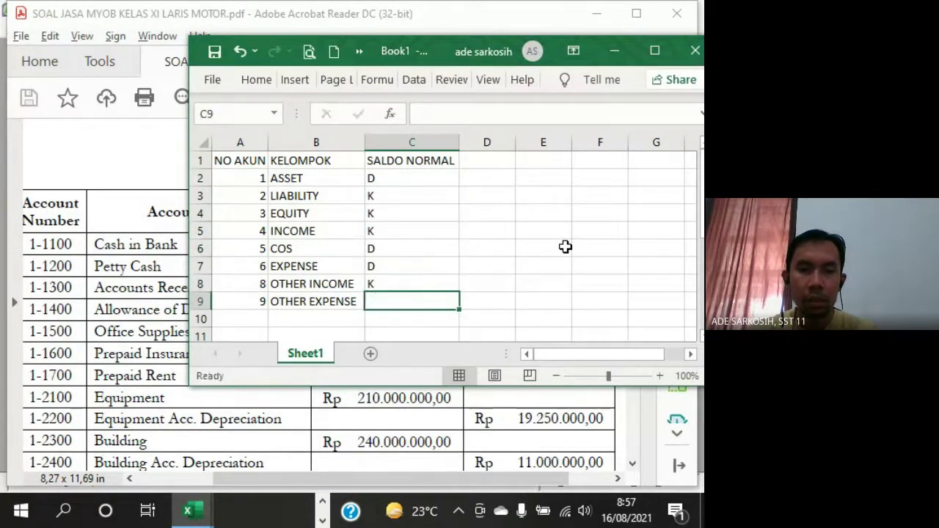
pyautogui.write('D')
pyautogui.press('Return')
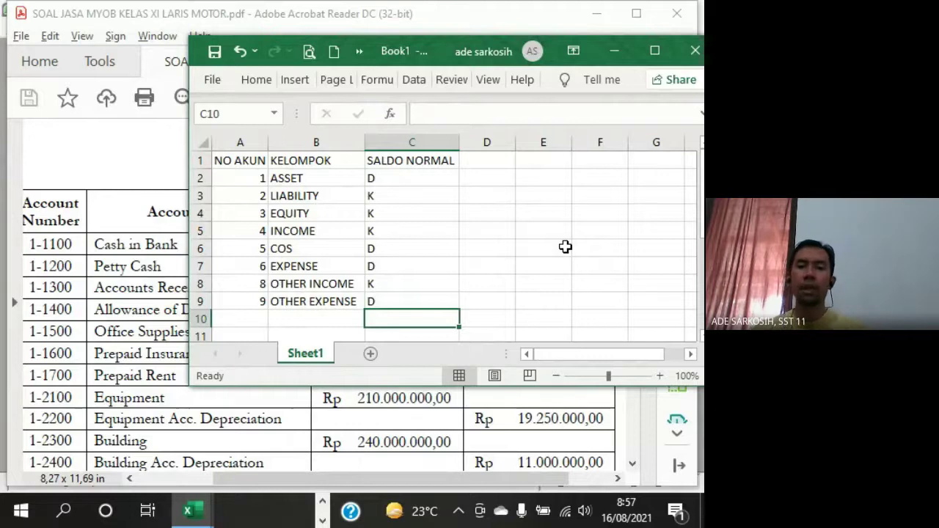
# Move the workbook window aside to view the PDF's trial balance, and bring it back over the document
pyautogui.moveTo(417, 57); pyautogui.dragTo(509, 40)
pyautogui.click(356, 161)
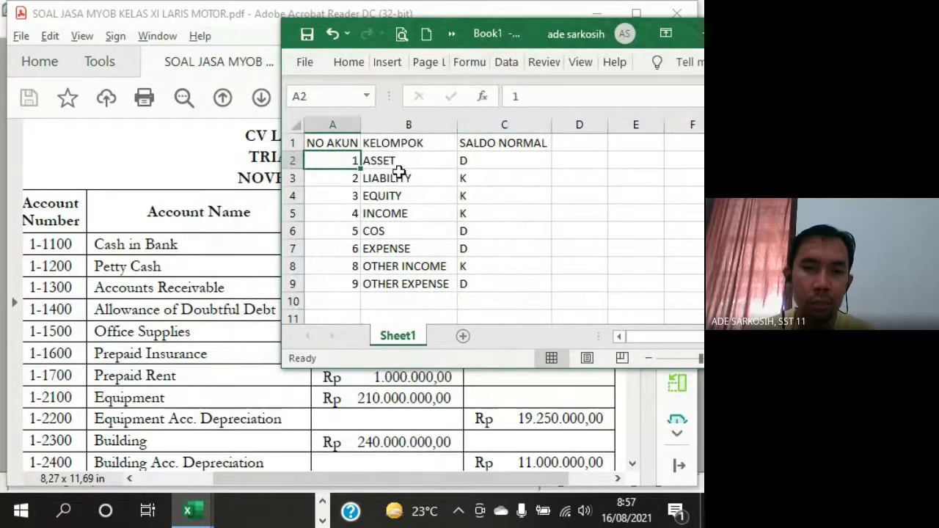
pyautogui.click(480, 160)
pyautogui.moveTo(510, 33); pyautogui.dragTo(294, 413)
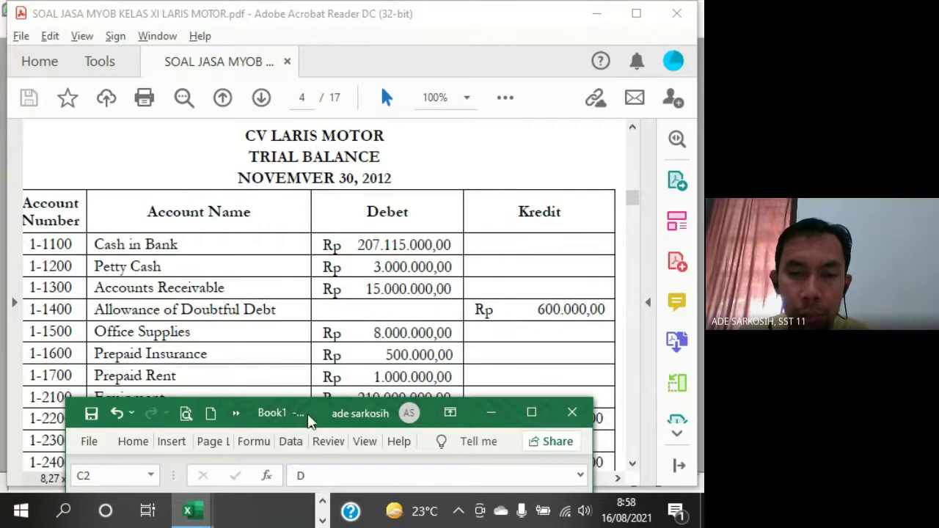
pyautogui.moveTo(314, 415); pyautogui.dragTo(451, 62)
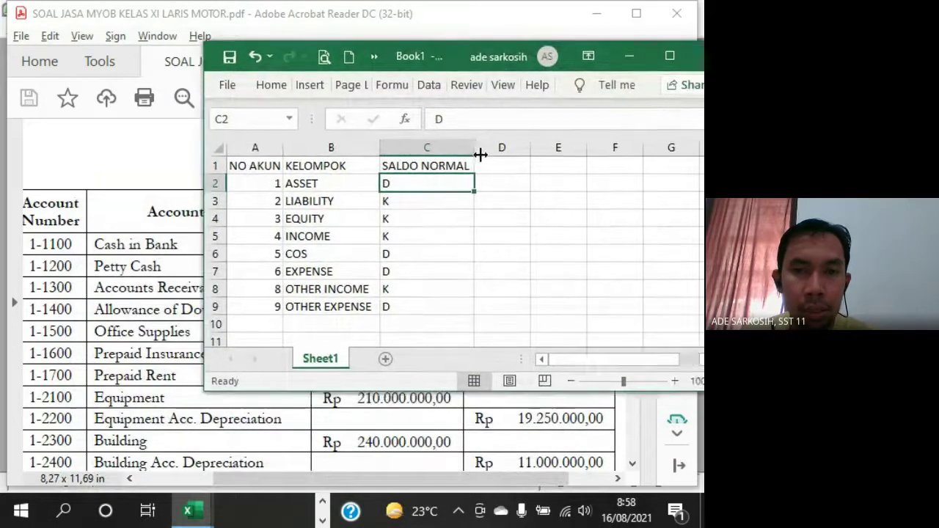
# Add the column heading PAKE TANDA MIN in D1, beside SALDO NORMAL
pyautogui.click(490, 184)
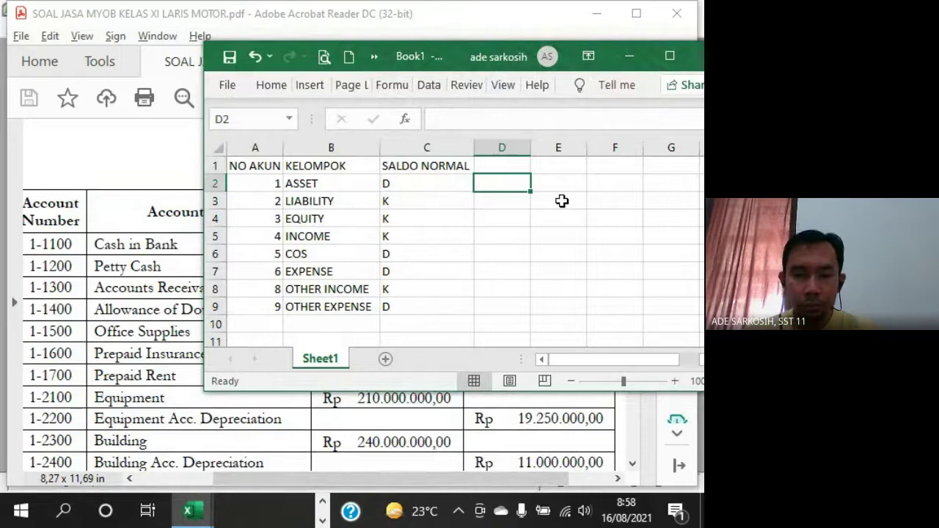
pyautogui.press('Up')
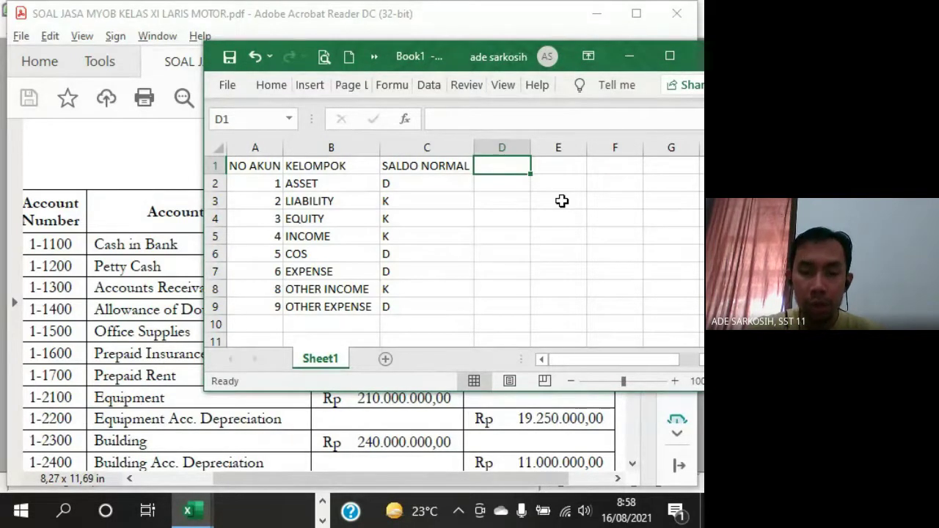
pyautogui.write('PAKE TANDA ')
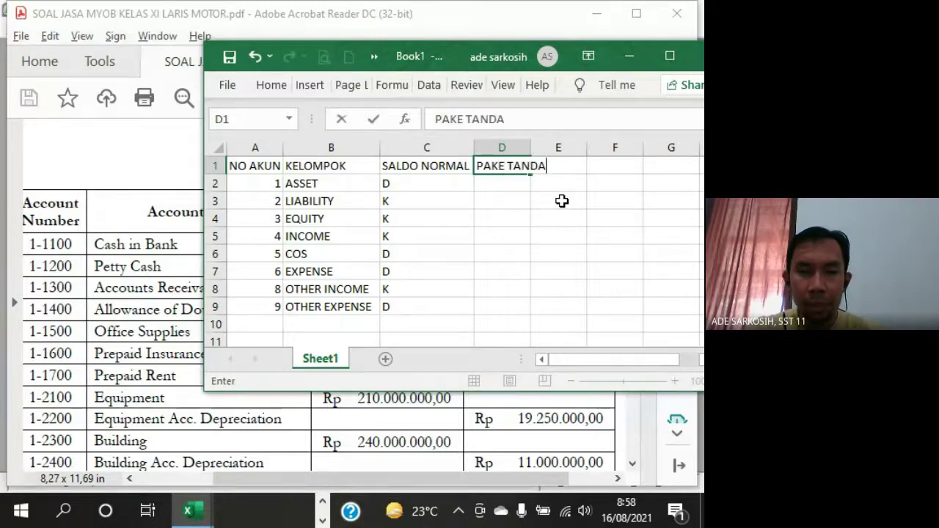
pyautogui.write('MIN')
pyautogui.press('Return')
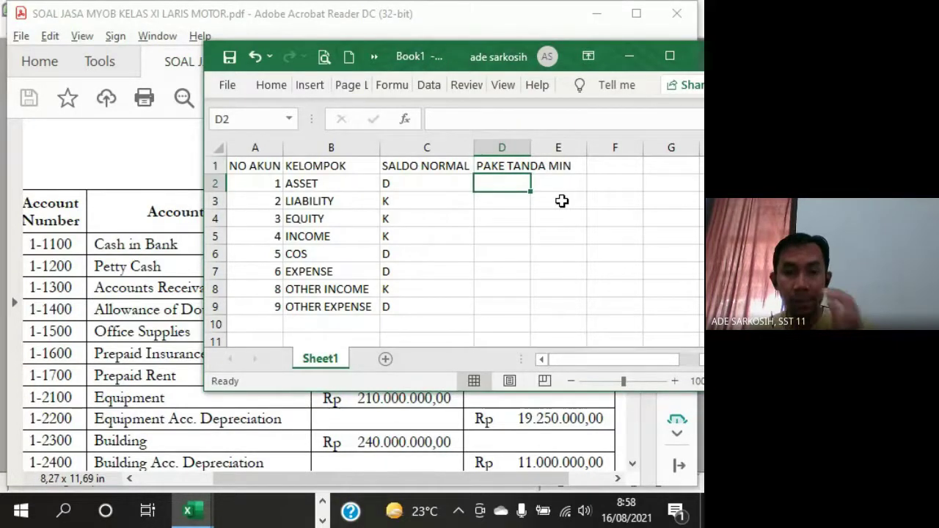
# Enter the minus-sign sides in D2:D5: K for ASSET and D for LIABILITY, EQUITY and INCOME
pyautogui.write('K')
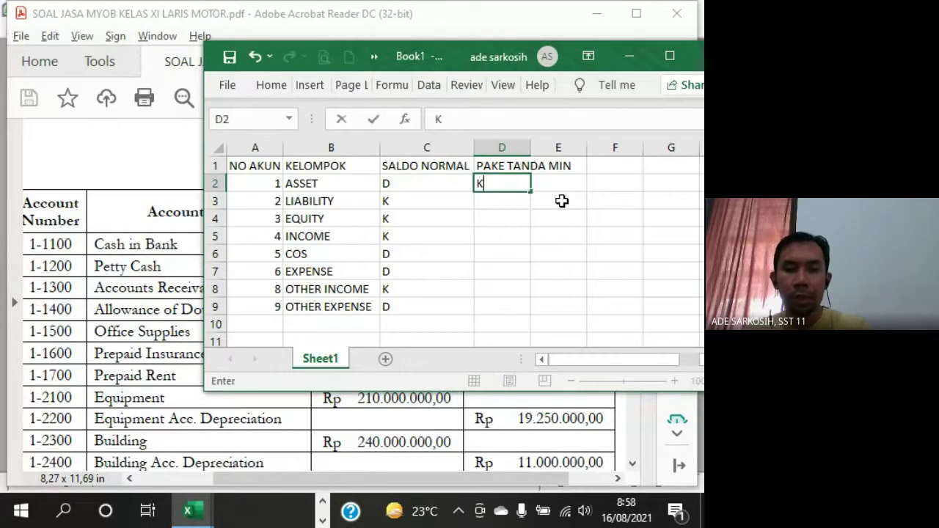
pyautogui.press('Return')
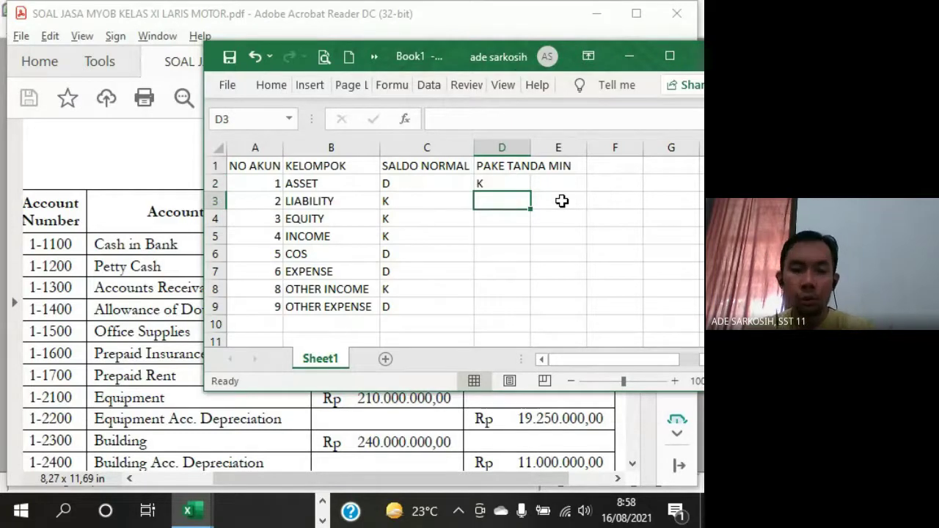
pyautogui.write('D')
pyautogui.press('Return')
pyautogui.write('D')
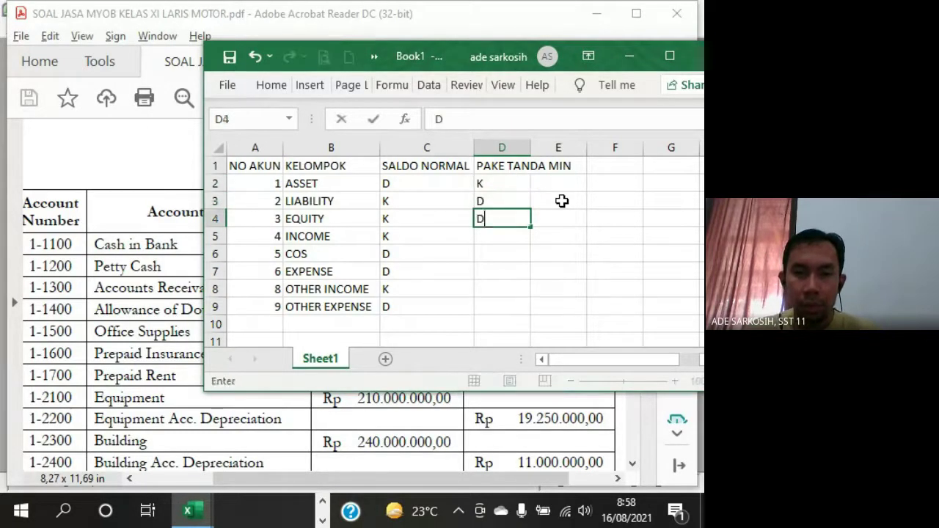
pyautogui.press('Return')
pyautogui.write('D')
pyautogui.press('Return')
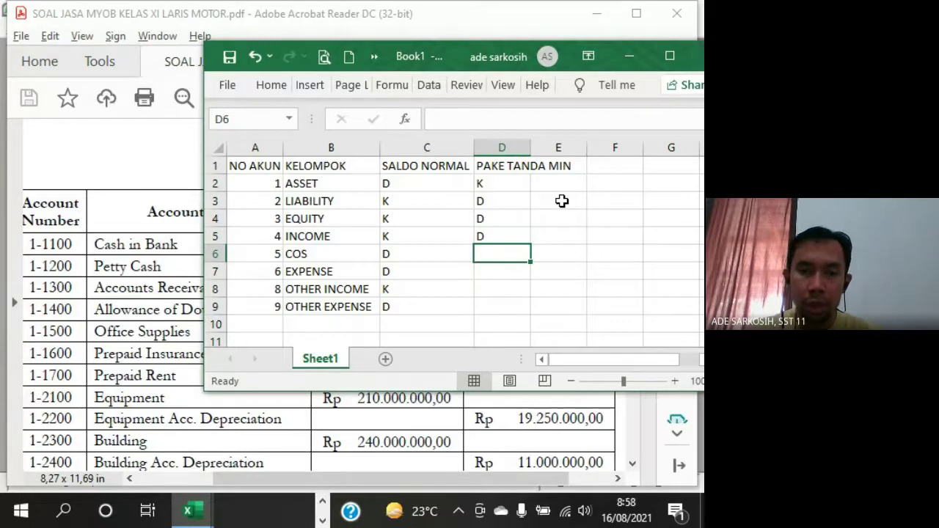
# Enter the minus-sign sides in D6:D9: K for COS and EXPENSE, D for OTHER INCOME, K for OTHER EXPENSE
pyautogui.write('K')
pyautogui.press('Return')
pyautogui.write('K')
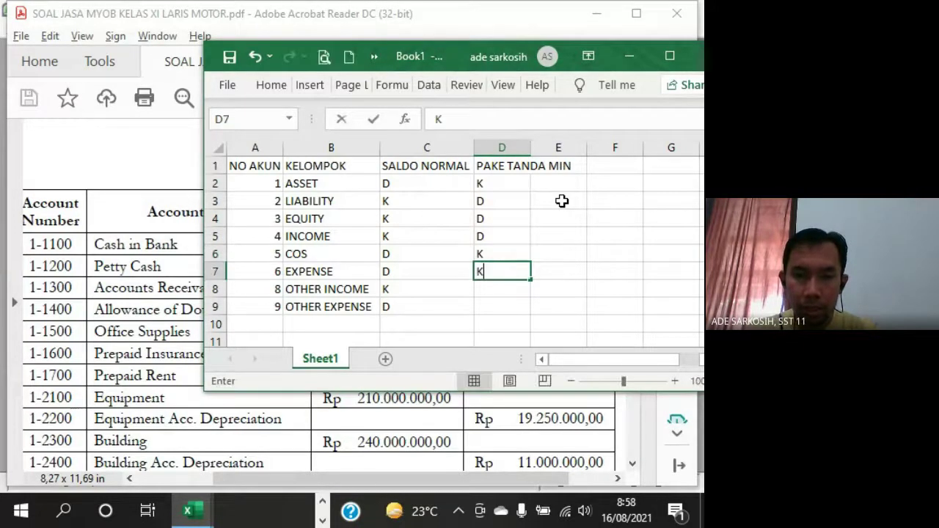
pyautogui.press('Return')
pyautogui.write('D')
pyautogui.press('Return')
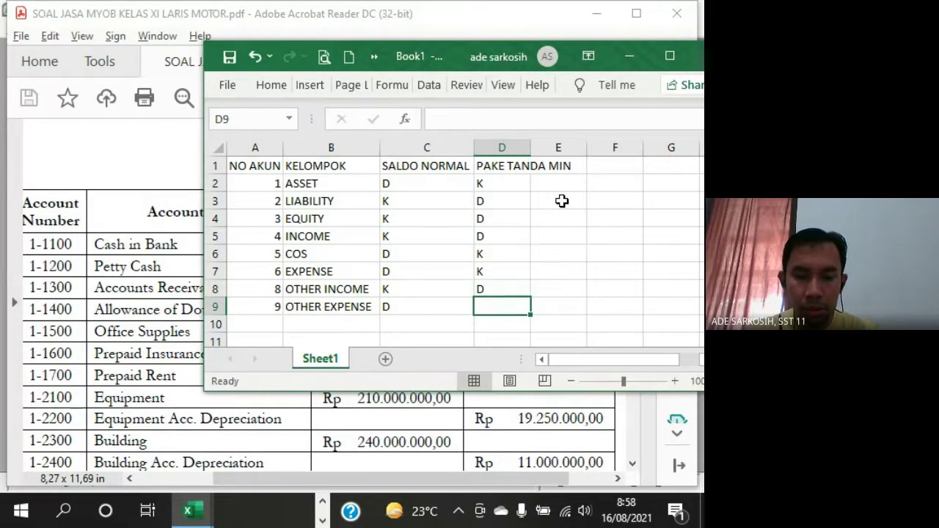
pyautogui.write('K')
pyautogui.press('Return')
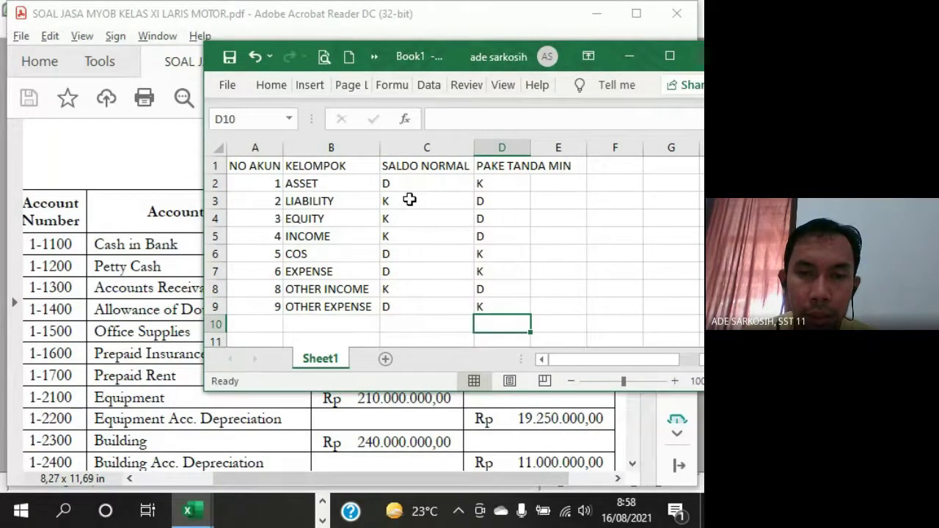
# Compare the SALDO NORMAL and PAKE TANDA MIN entries of LIABILITY, EQUITY and INCOME
pyautogui.moveTo(411, 200); pyautogui.dragTo(406, 232)
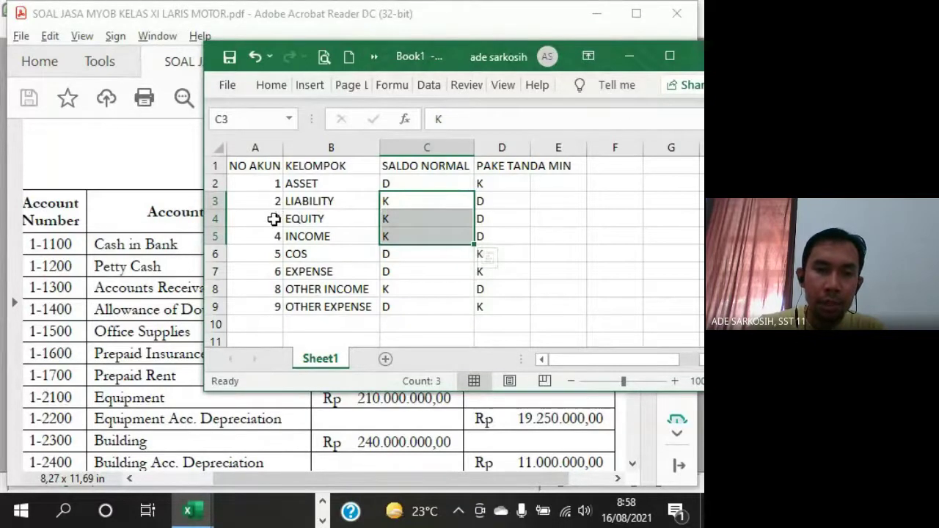
pyautogui.click(490, 205)
pyautogui.moveTo(490, 224); pyautogui.dragTo(487, 234)
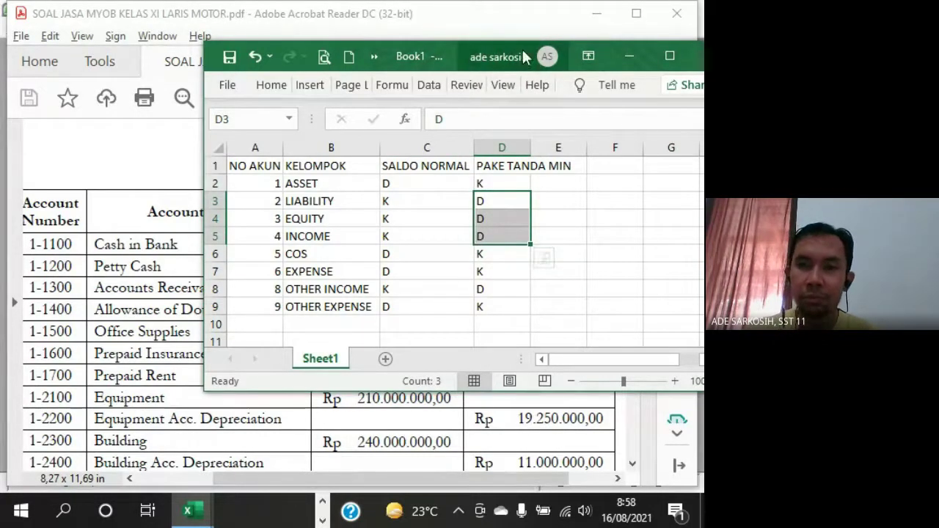
# Reposition the workbook window, minimize it to view the PDF's trial balance, and restore it over the document
pyautogui.moveTo(436, 53); pyautogui.dragTo(320, 77)
pyautogui.click(514, 79)
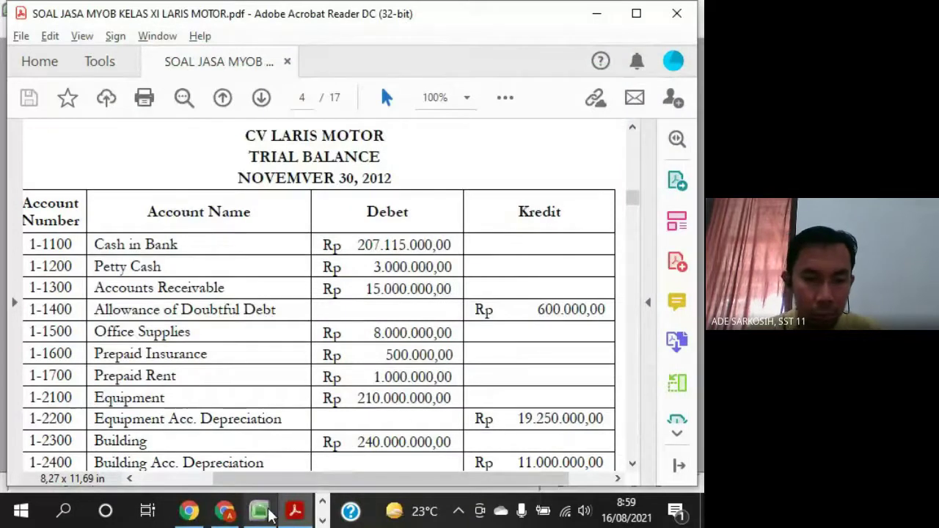
pyautogui.click(322, 520)
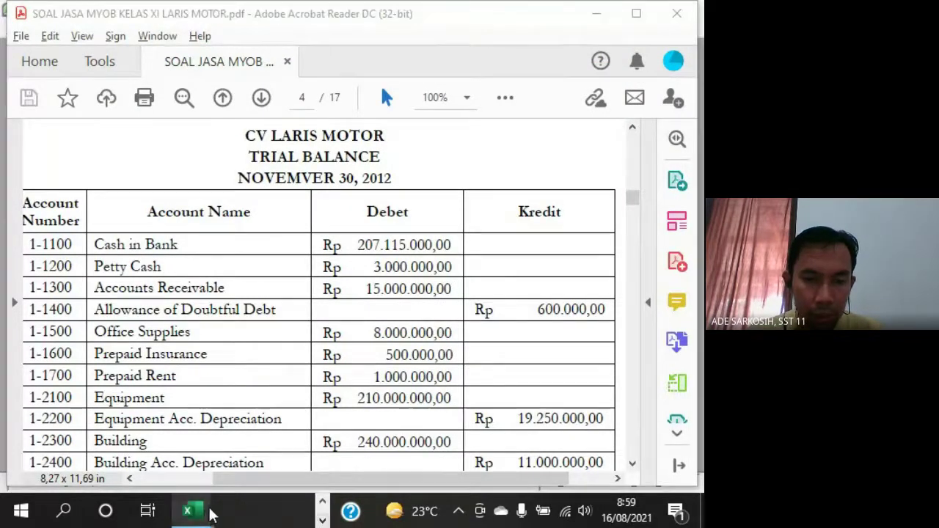
pyautogui.moveTo(205, 518)
pyautogui.click(286, 422)
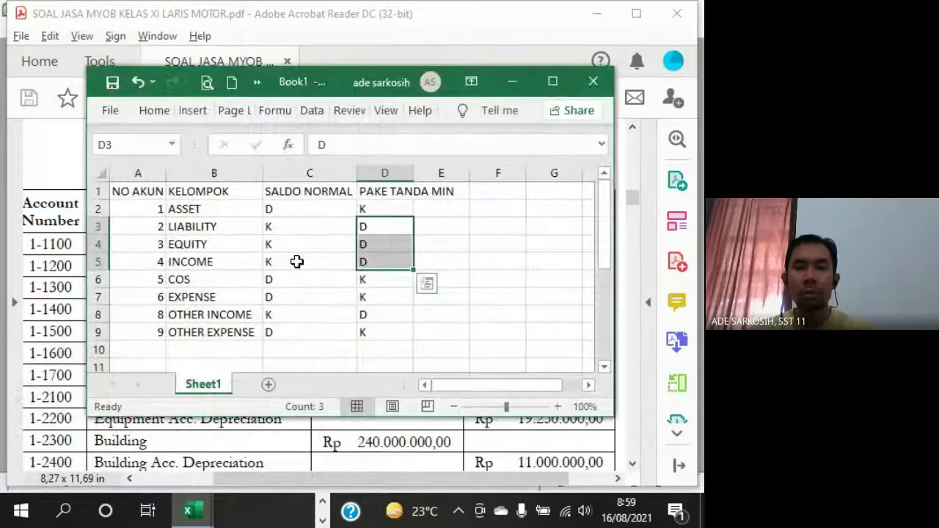
# Fit column D's width to the PAKE TANDA MIN heading and select the whole reference table A1:D9
pyautogui.click(492, 258)
pyautogui.doubleClick(414, 173)
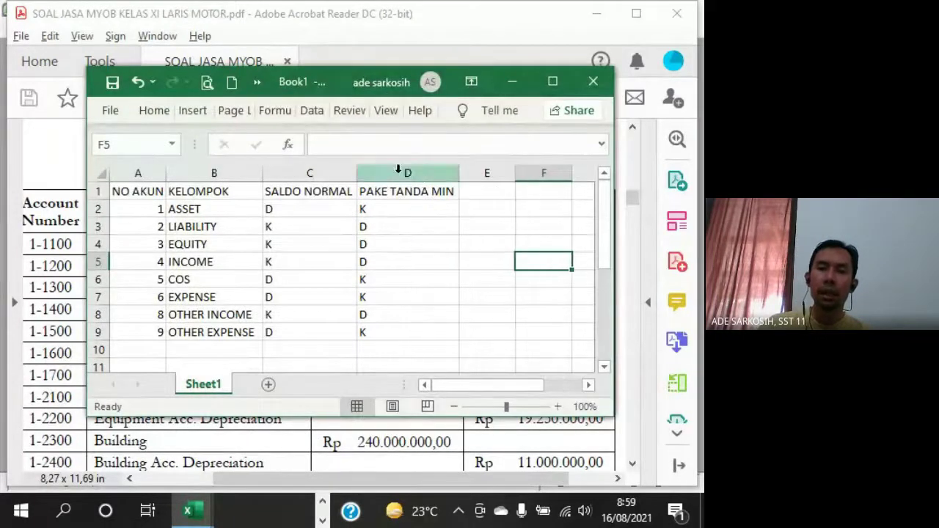
pyautogui.click(128, 192)
pyautogui.moveTo(129, 192); pyautogui.dragTo(384, 333)
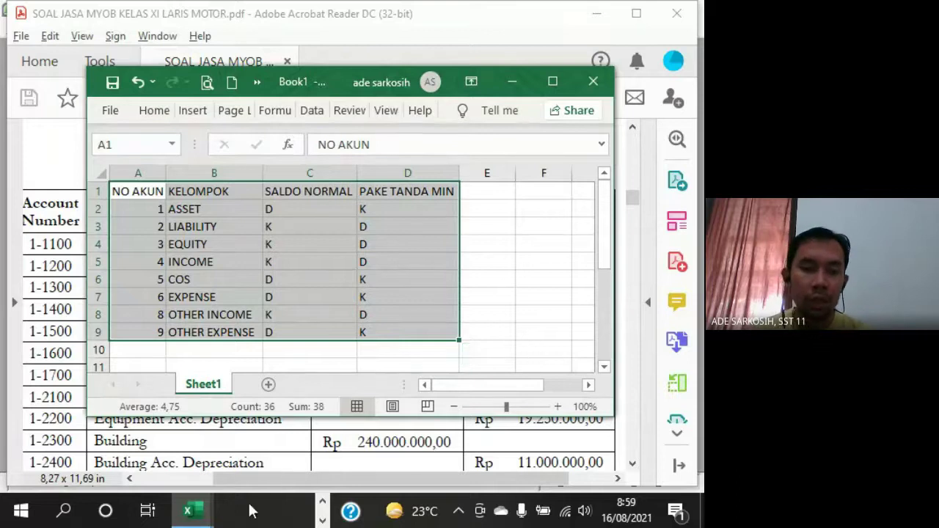
# Switch to MYOB Accounting and open Account Opening Balances, enlarging its window to list more accounts
pyautogui.click(320, 520)
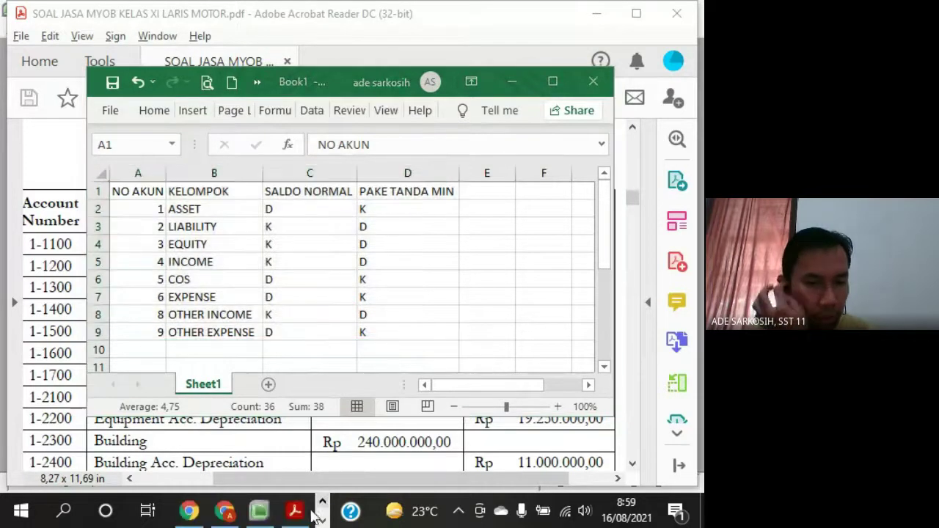
pyautogui.click(258, 511)
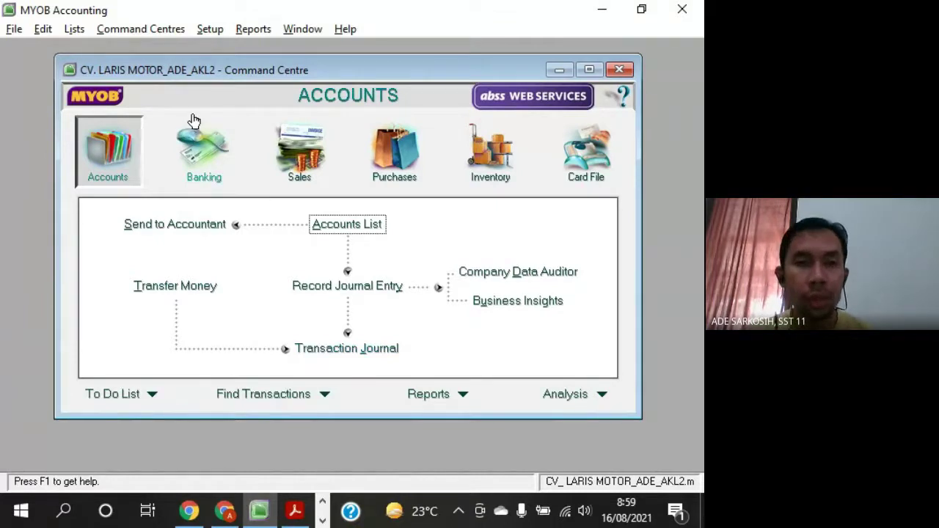
pyautogui.click(209, 29)
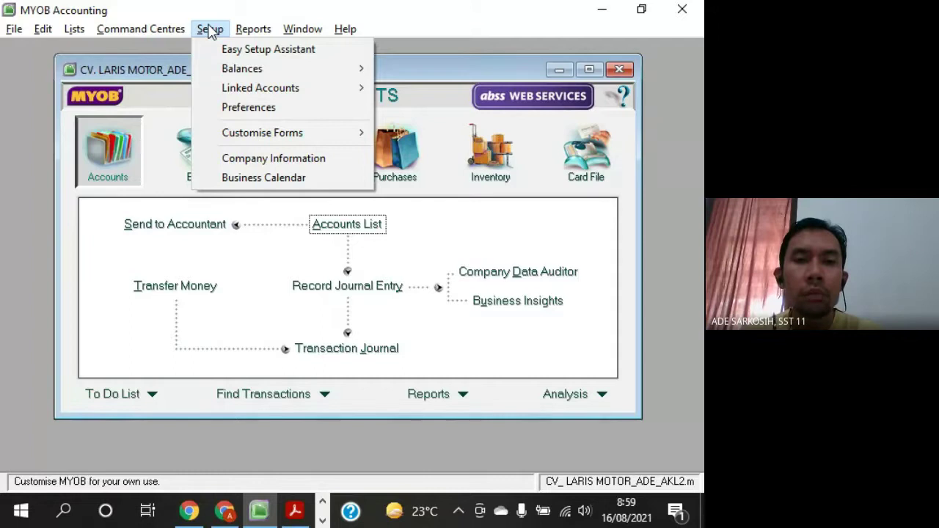
pyautogui.moveTo(330, 75)
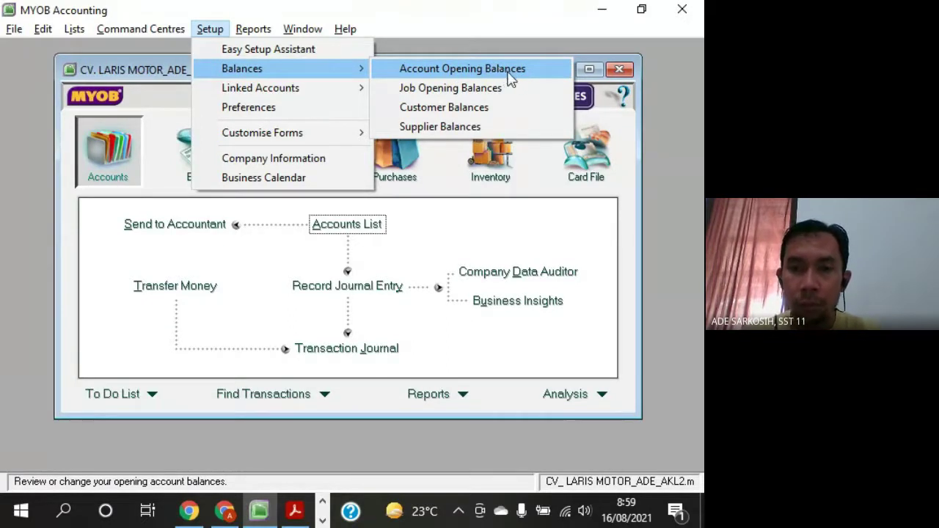
pyautogui.click(508, 72)
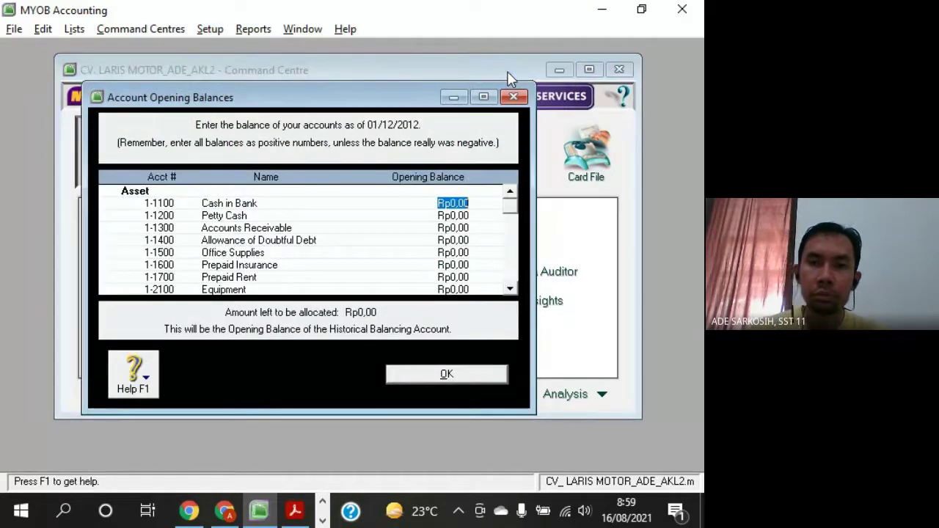
pyautogui.moveTo(388, 100); pyautogui.dragTo(432, 44)
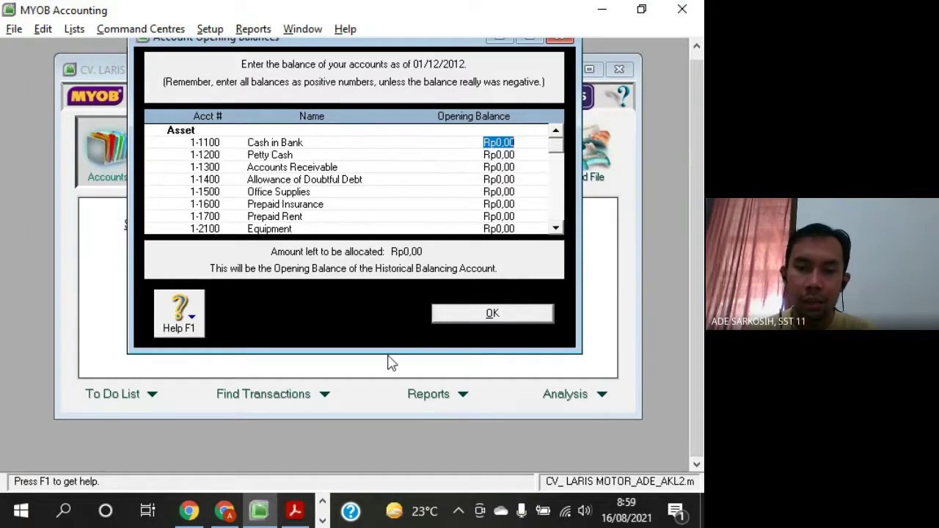
pyautogui.moveTo(389, 356); pyautogui.dragTo(381, 454)
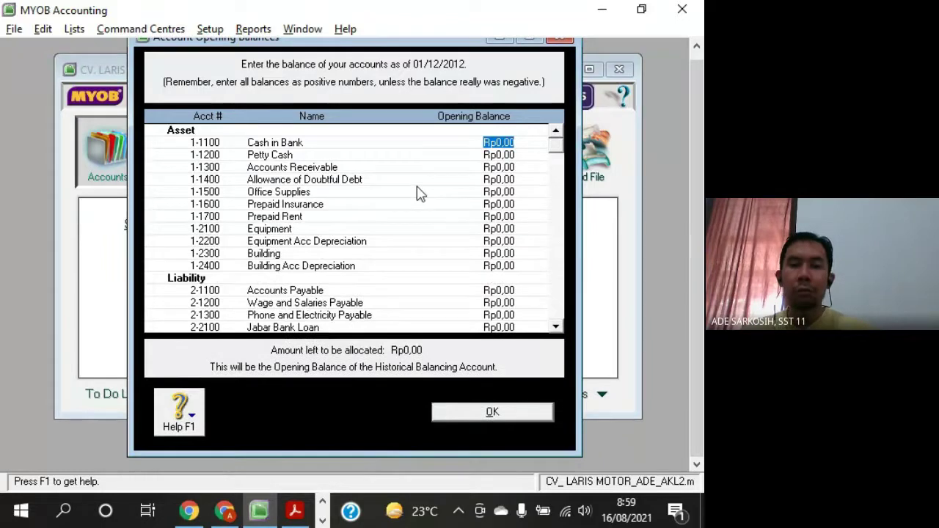
# Go through the opening balance fields from Petty Cash to Allowance of Doubtful Debt and return to Cash in Bank
pyautogui.click(504, 155)
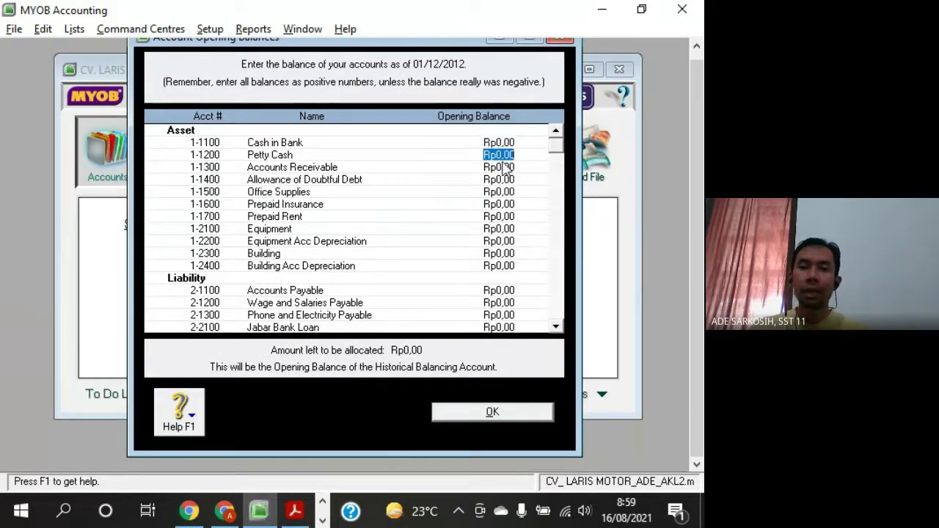
pyautogui.click(502, 167)
pyautogui.click(501, 179)
pyautogui.click(498, 143)
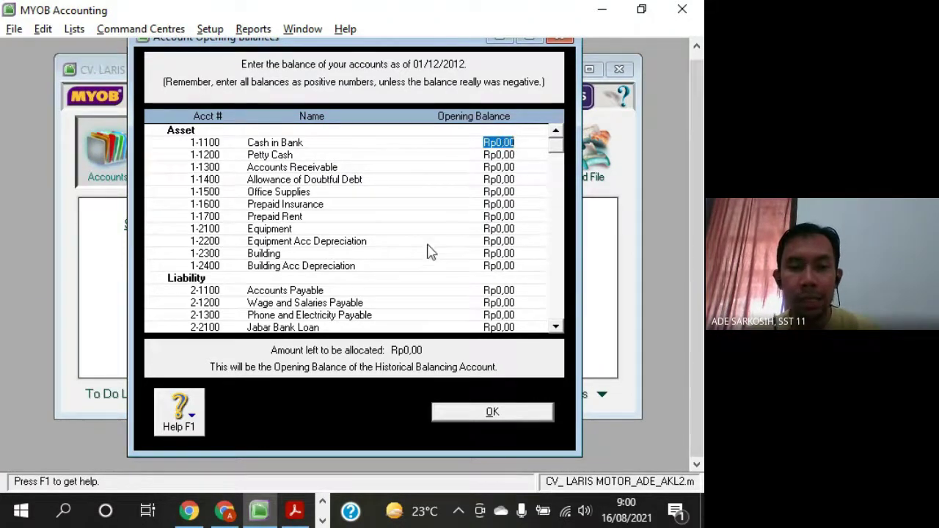
# Look up Cash in Bank in the PDF's trial balance and set its opening balance in MYOB to 207115000
pyautogui.hotkey('alt', 'Tab')
pyautogui.hotkey('alt', 'Tab')
pyautogui.click(295, 509)
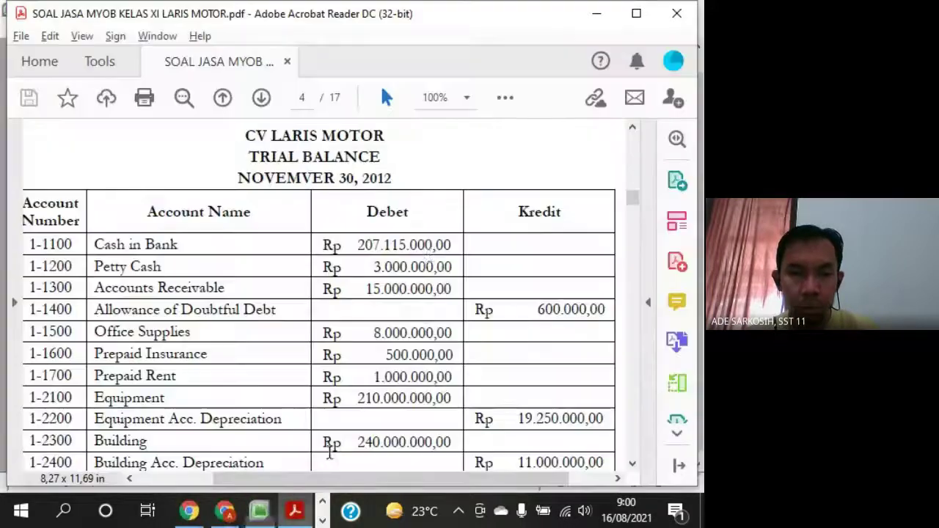
pyautogui.moveTo(355, 245); pyautogui.dragTo(456, 246)
pyautogui.click(419, 289)
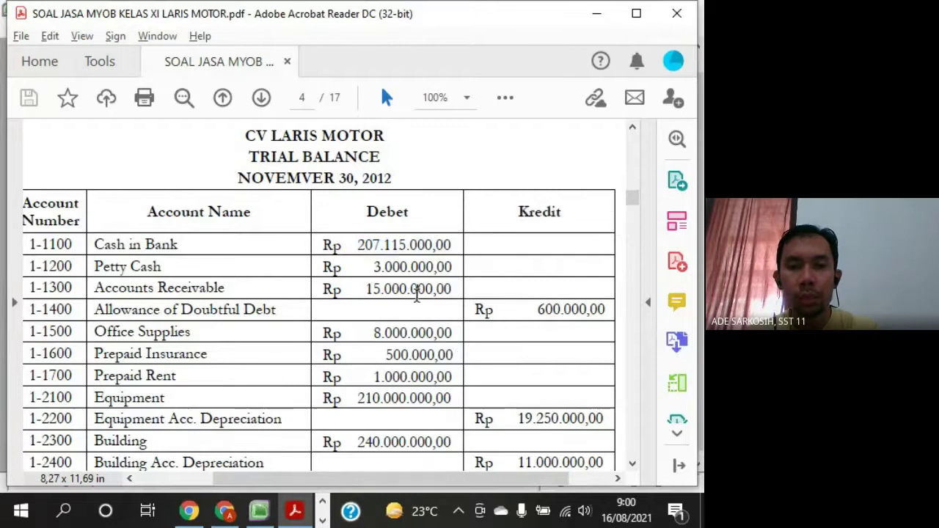
pyautogui.hotkey('alt', 'Tab')
pyautogui.write('2')
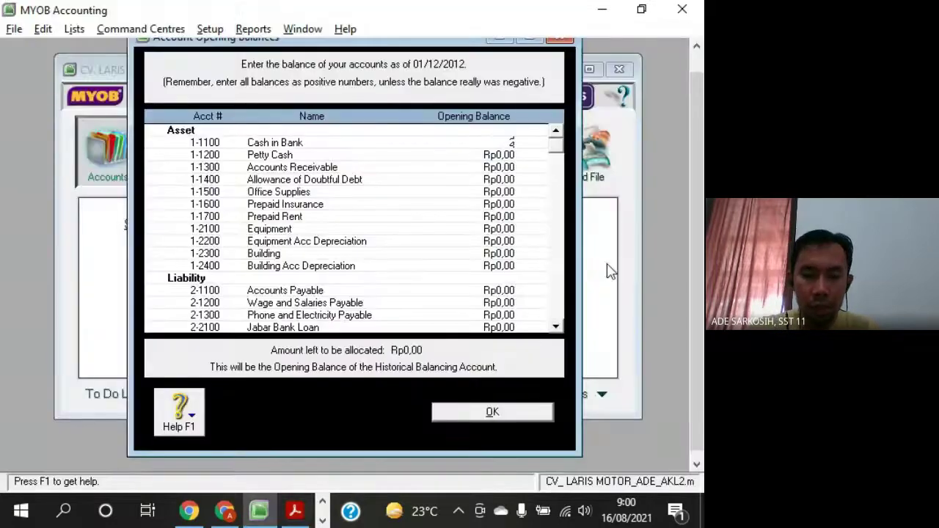
pyautogui.write('07115000')
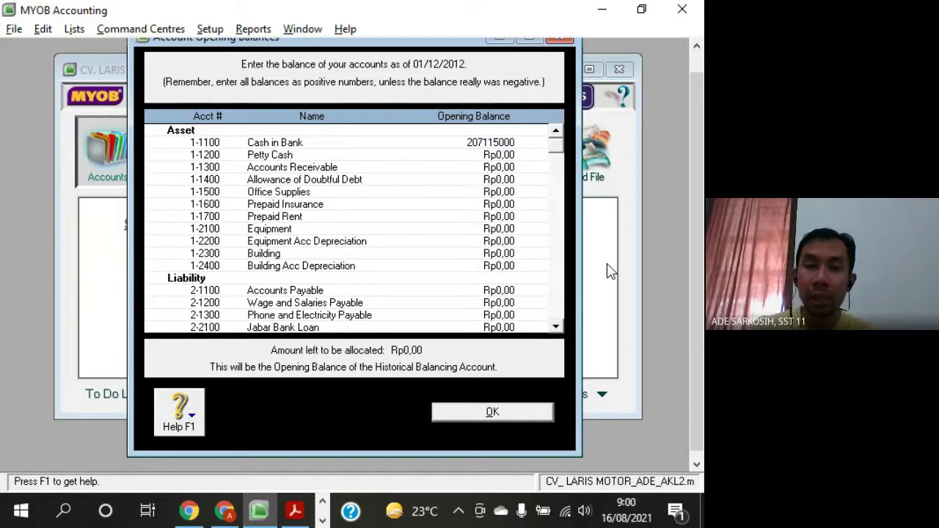
pyautogui.press('Tab')
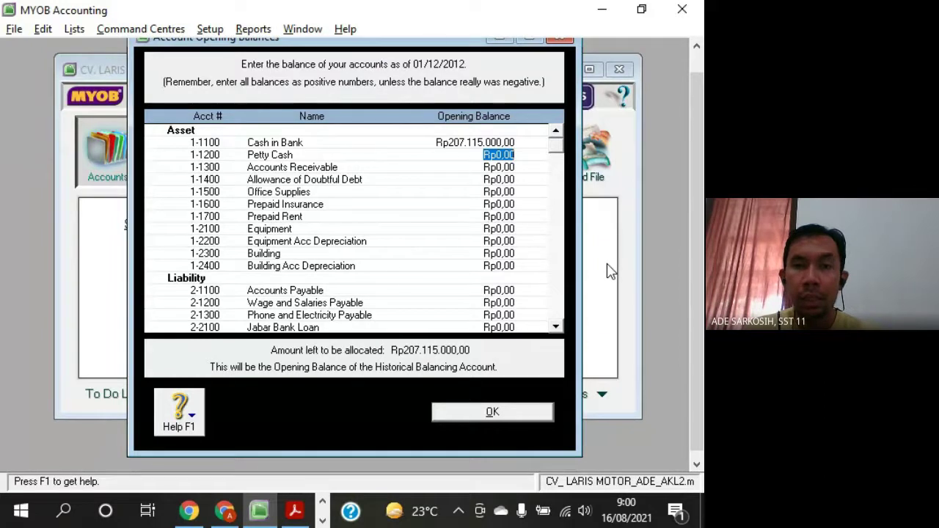
# Set the opening balances of Petty Cash to 3000000 and Accounts Receivable to 15000000, following the PDF's trial balance
pyautogui.hotkey('alt', 'Tab')
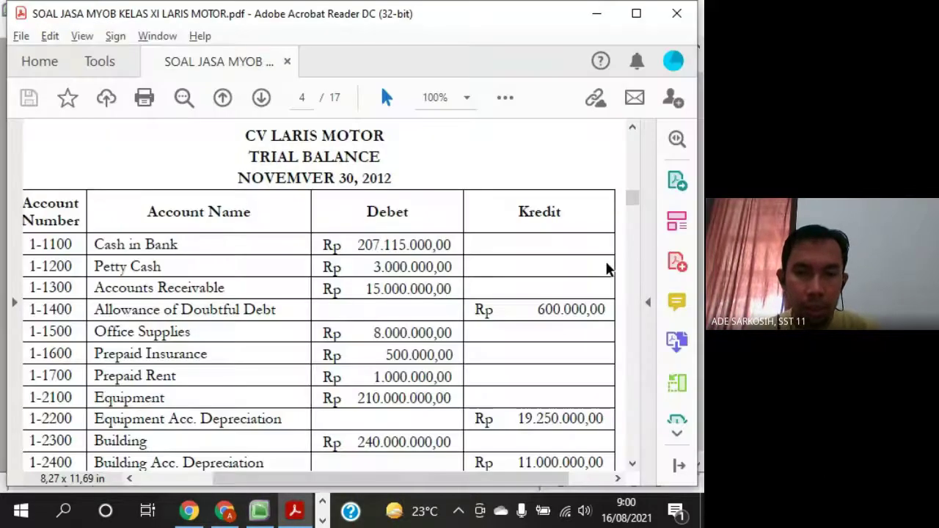
pyautogui.hotkey('alt', 'Tab')
pyautogui.write('3000')
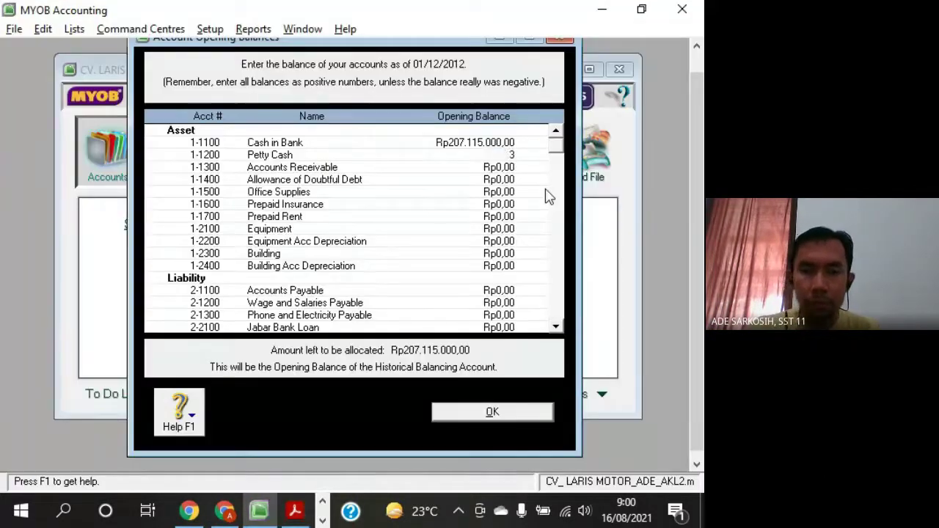
pyautogui.press('Tab')
pyautogui.hotkey('alt', 'Tab')
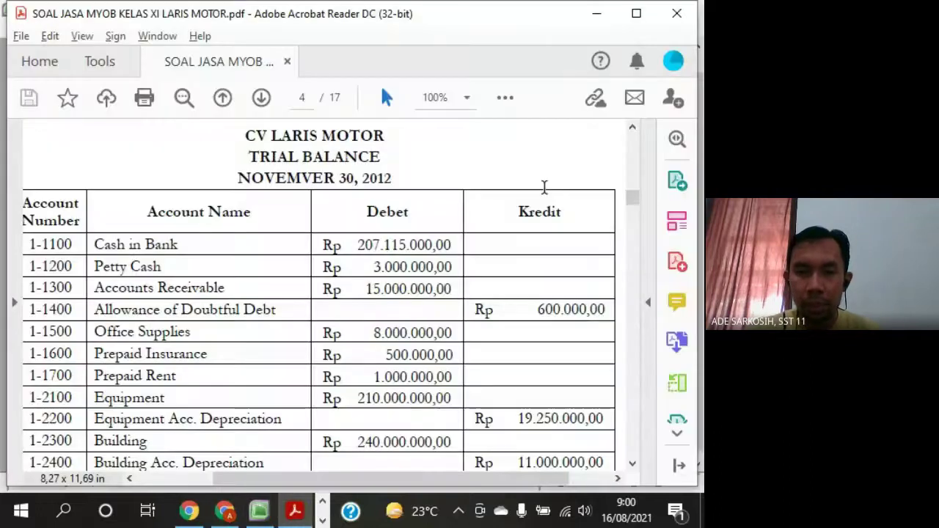
pyautogui.hotkey('alt', 'Tab')
pyautogui.write('15.00')
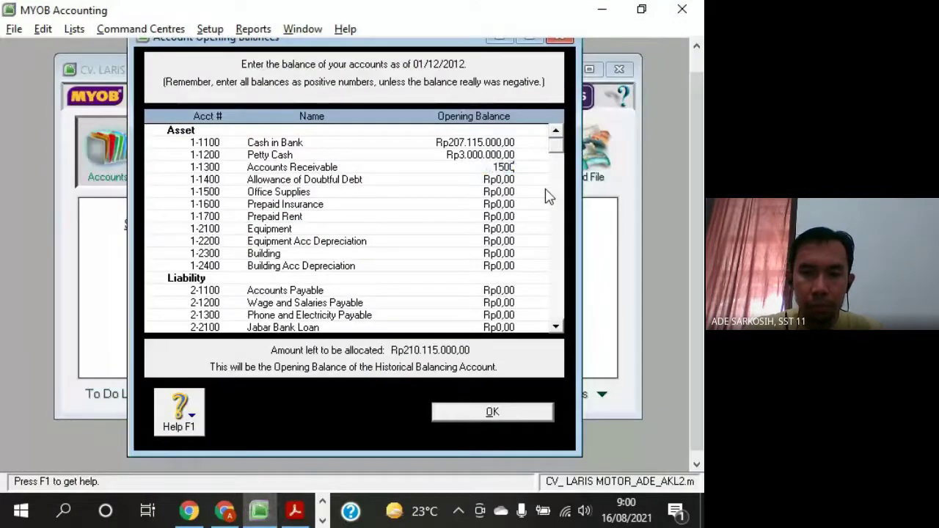
pyautogui.write('0.000')
pyautogui.press('Tab')
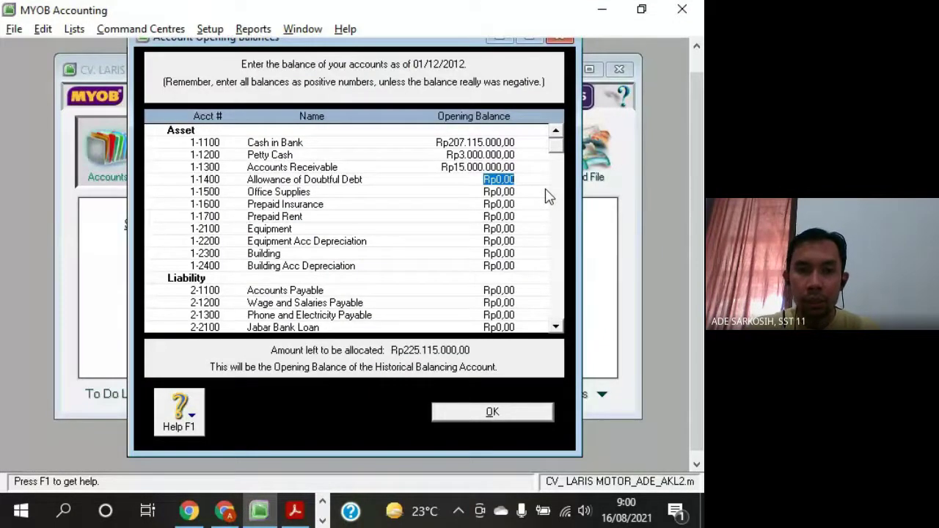
# Look up Allowance of Doubtful Debt in the PDF's trial balance and set its opening balance in MYOB to -600000
pyautogui.hotkey('alt', 'Tab')
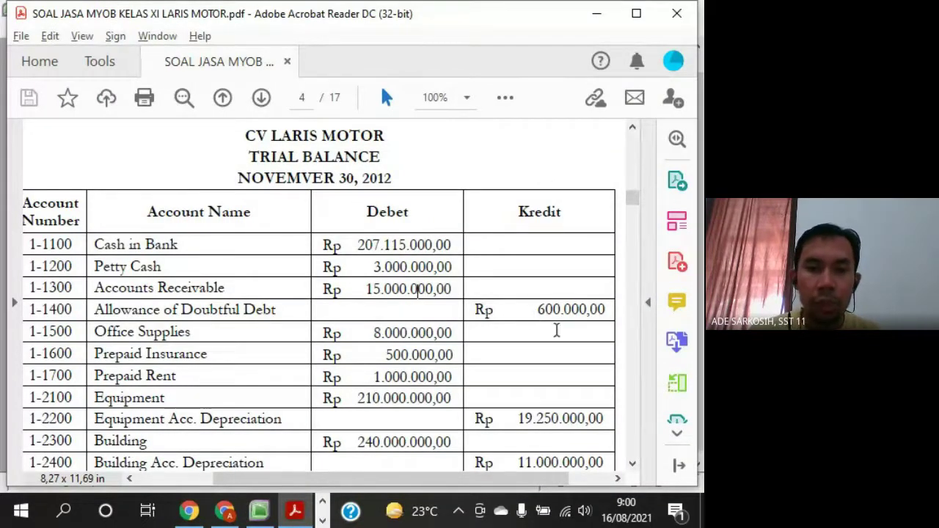
pyautogui.moveTo(538, 309); pyautogui.dragTo(554, 310)
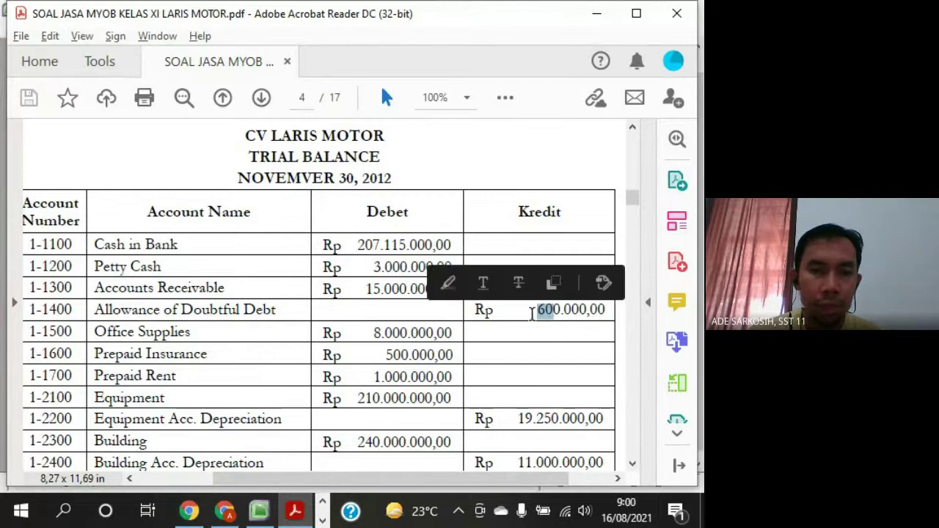
pyautogui.hotkey('alt', 'Tab')
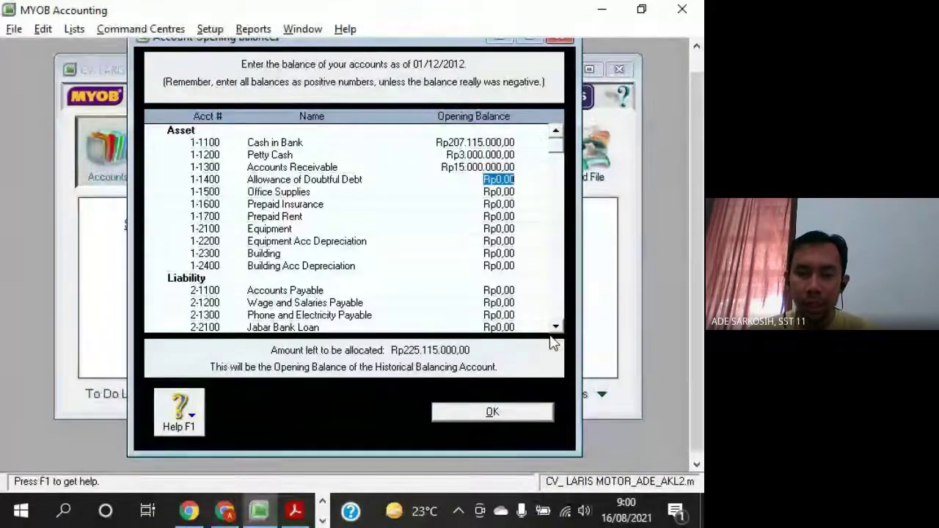
pyautogui.write('-Rp600.0')
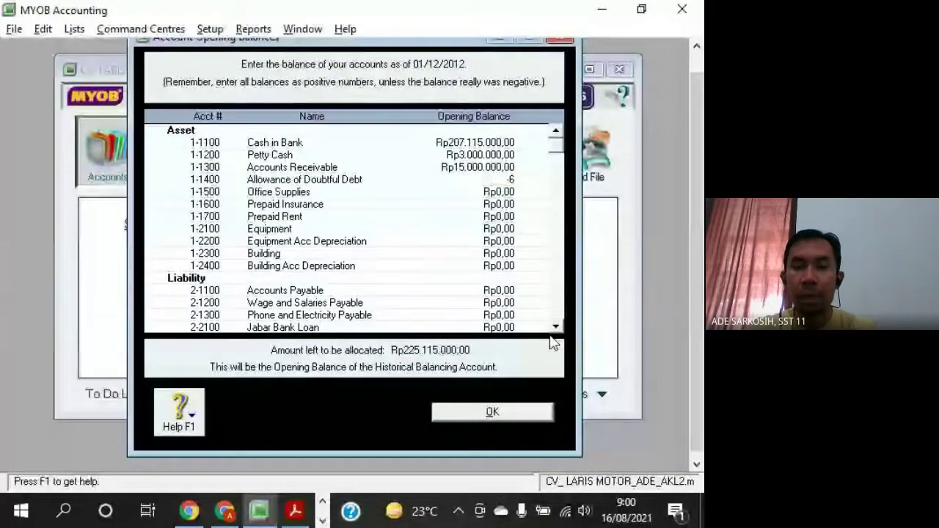
pyautogui.write('00000')
pyautogui.press('Tab')
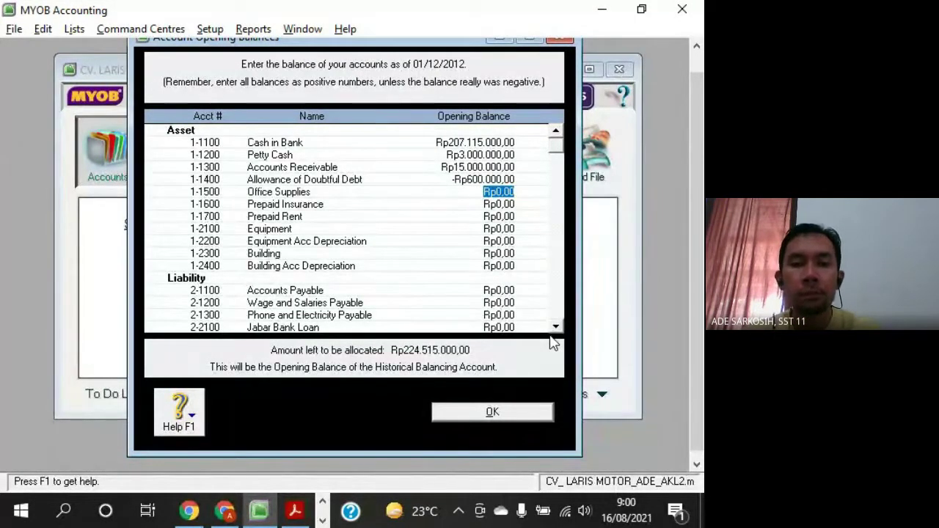
# Set the opening balances of Office Supplies to 8000000 and Prepaid Insurance to 500000, following the PDF's trial balance
pyautogui.hotkey('alt', 'Tab')
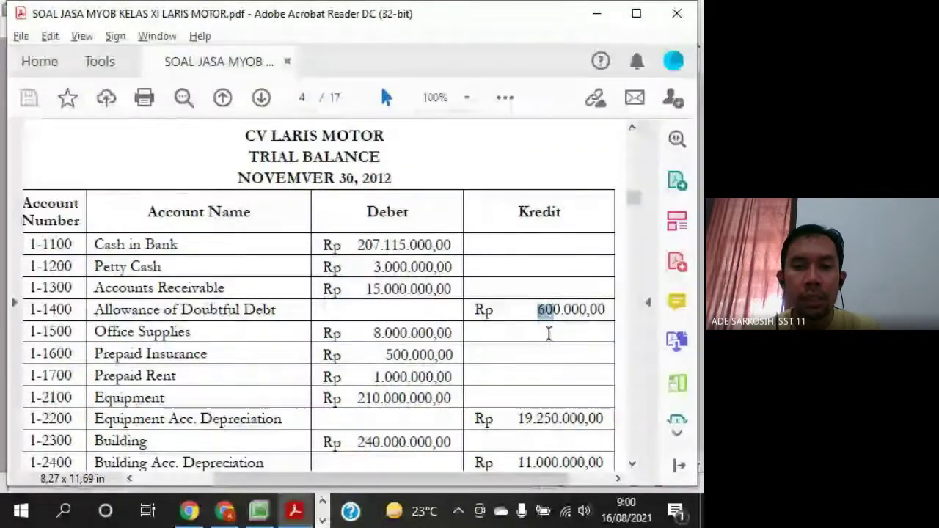
pyautogui.hotkey('alt', 'Tab')
pyautogui.write('8.0')
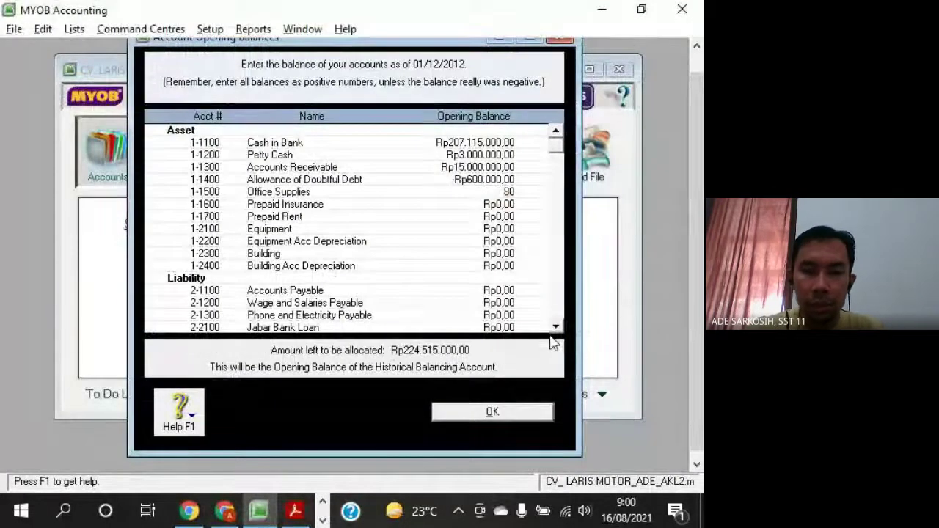
pyautogui.write('00.000')
pyautogui.press('Tab')
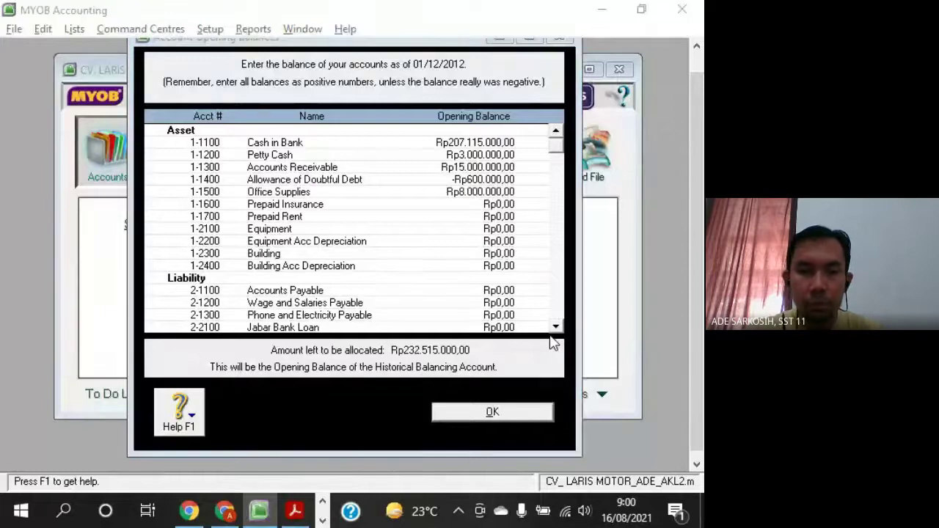
pyautogui.hotkey('alt', 'Tab')
pyautogui.hotkey('alt', 'Tab')
pyautogui.write('500000')
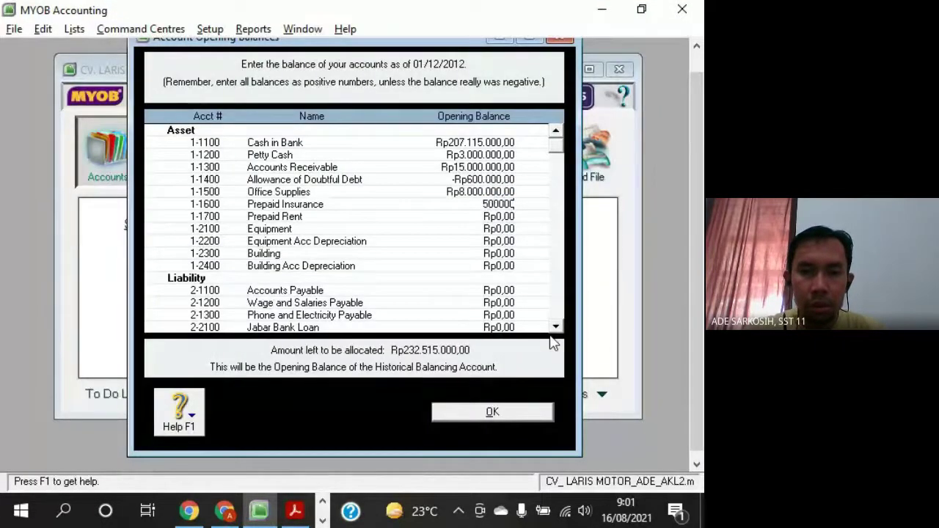
pyautogui.press('Tab')
# Set the opening balances of Prepaid Rent to 1000000 and Equipment to 210000000, following the PDF's trial balance
pyautogui.hotkey('alt', 'Tab')
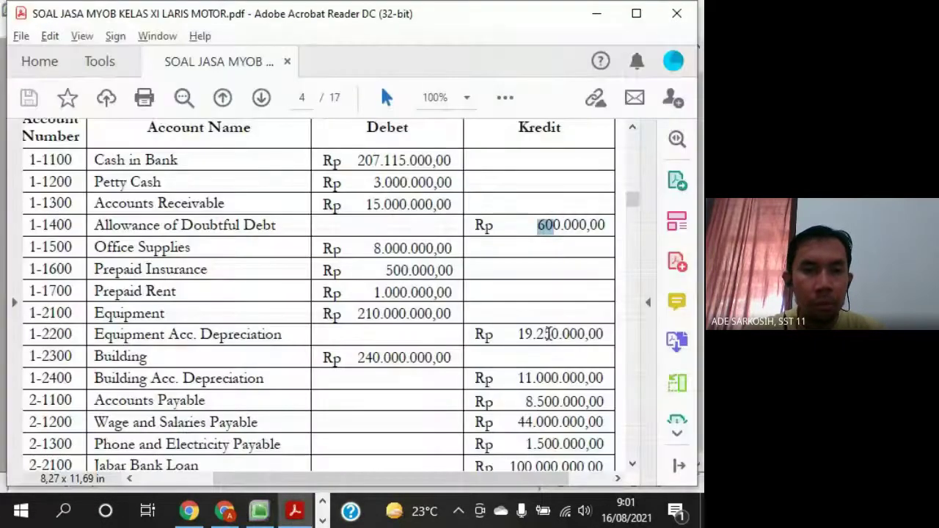
pyautogui.hotkey('alt', 'Tab')
pyautogui.write('1000000')
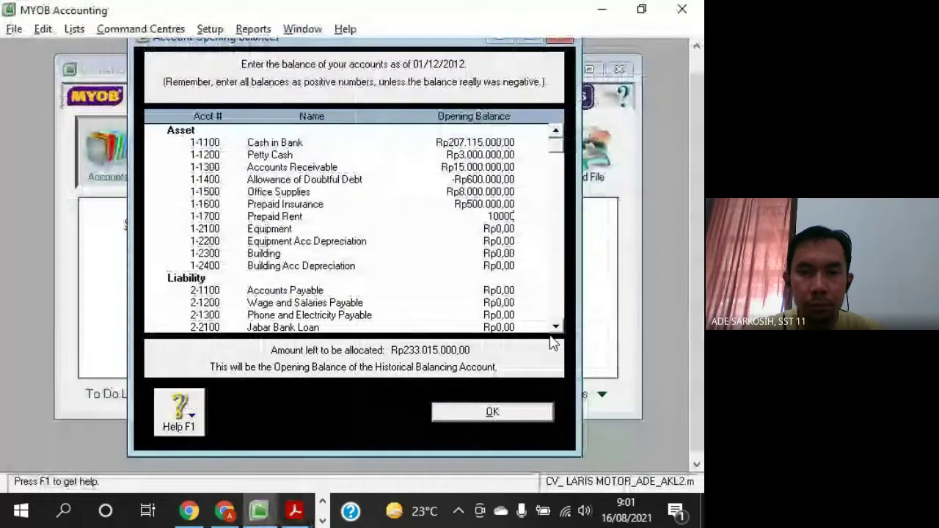
pyautogui.press('Tab')
pyautogui.hotkey('alt', 'Tab')
pyautogui.hotkey('alt', 'Tab')
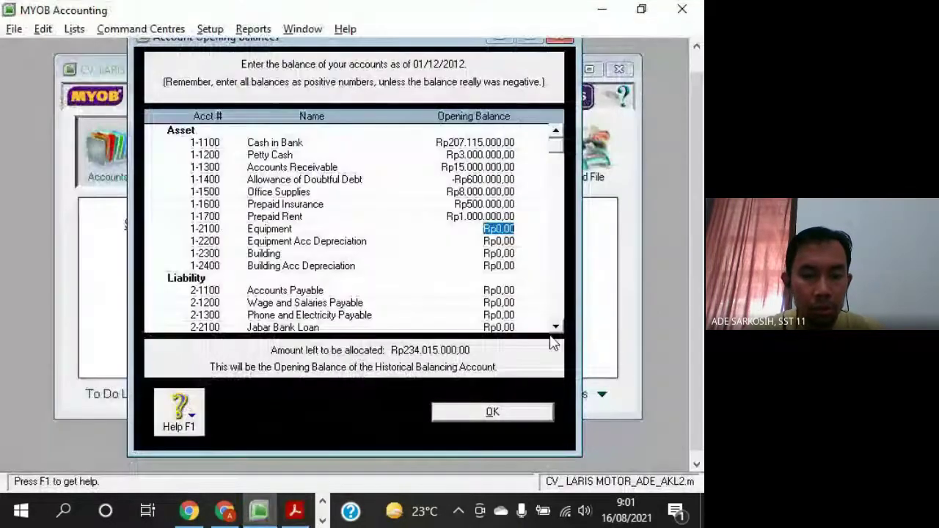
pyautogui.write('2100000000')
pyautogui.press('Tab')
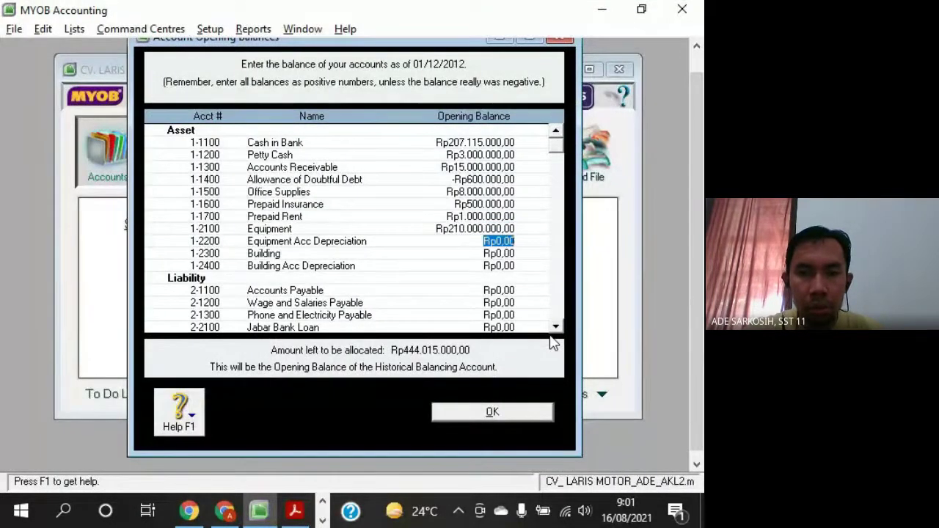
# Look up Equipment Acc. Depreciation in the PDF's trial balance and set its opening balance in MYOB to -19250000
pyautogui.hotkey('alt', 'Tab')
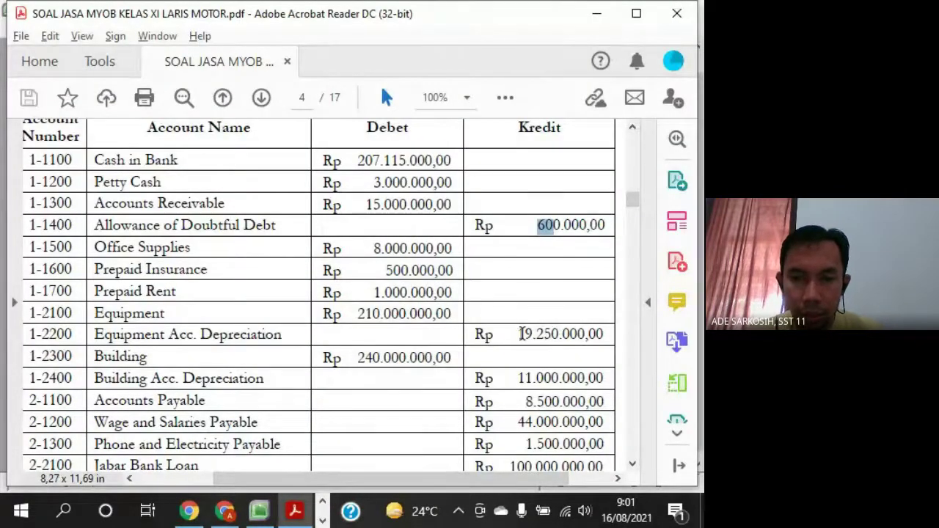
pyautogui.moveTo(520, 333); pyautogui.dragTo(535, 333)
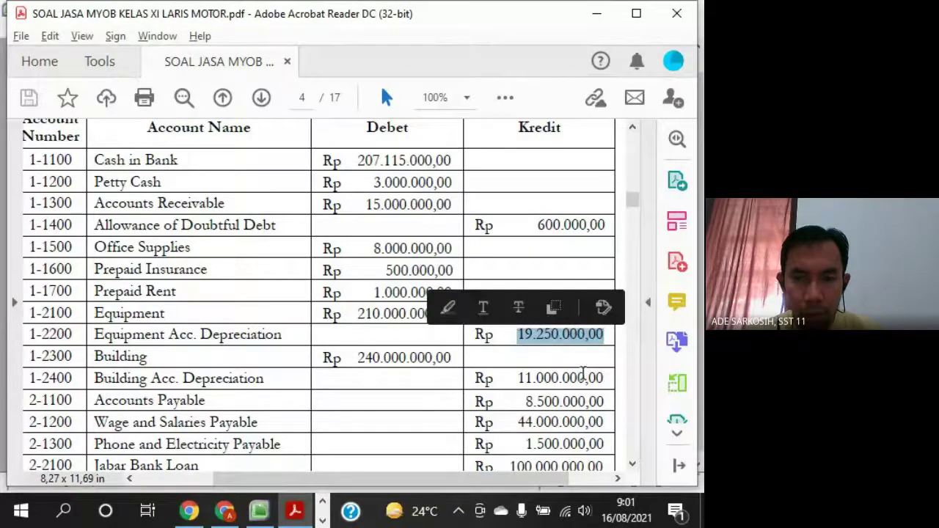
pyautogui.hotkey('alt', 'Tab')
pyautogui.press('BackSpace')
pyautogui.write('-Rp1')
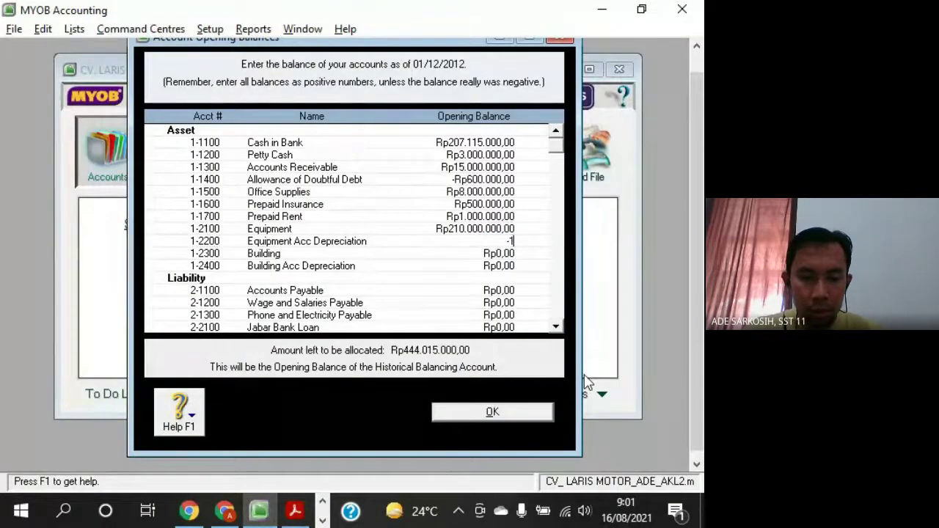
pyautogui.write('9.250.000')
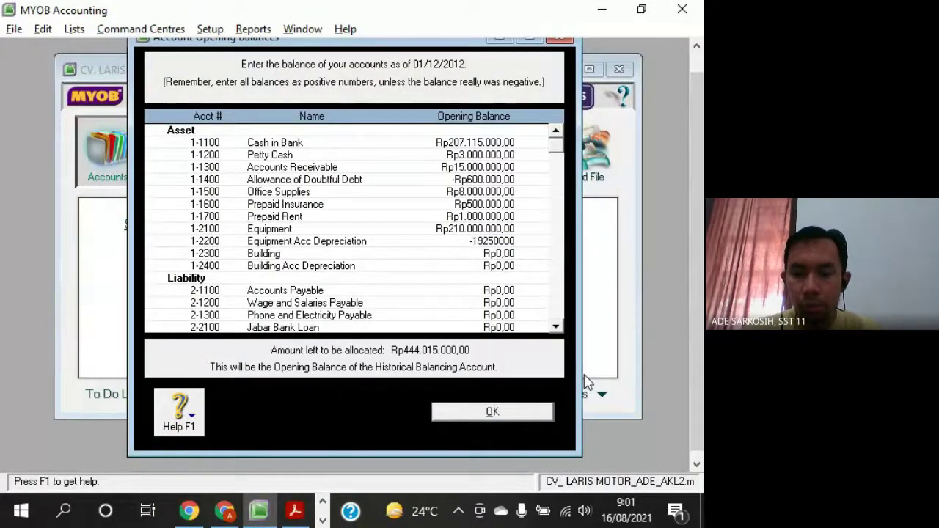
pyautogui.press('Tab')
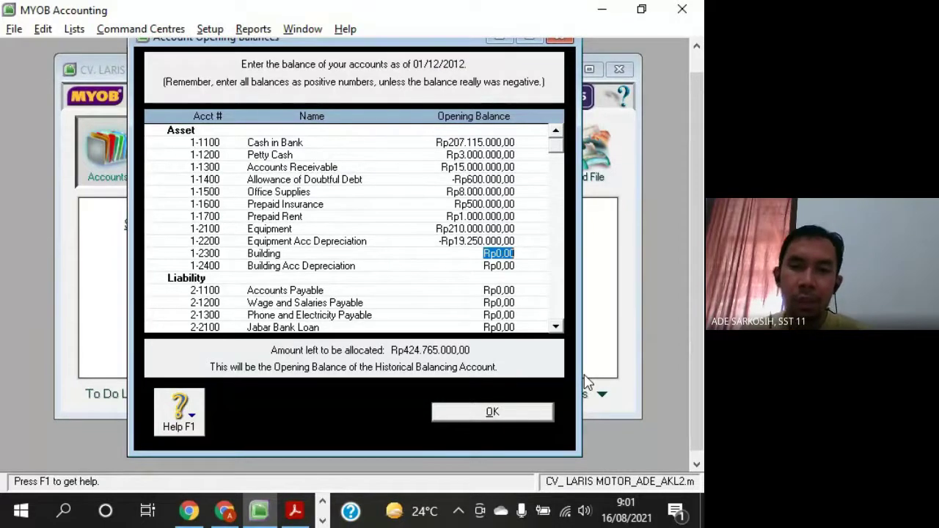
# Review the negative opening balance entered for Allowance of Doubtful Debt
pyautogui.click(455, 182)
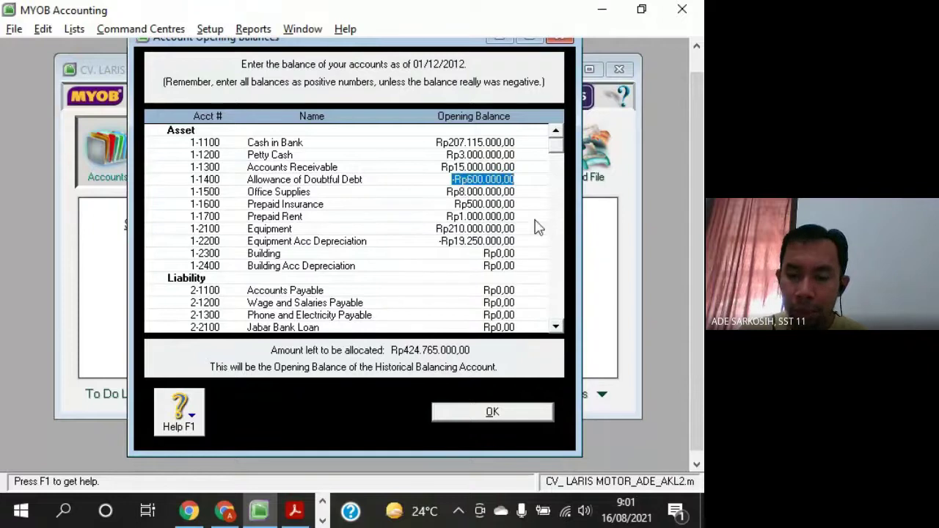
pyautogui.press('Tab')
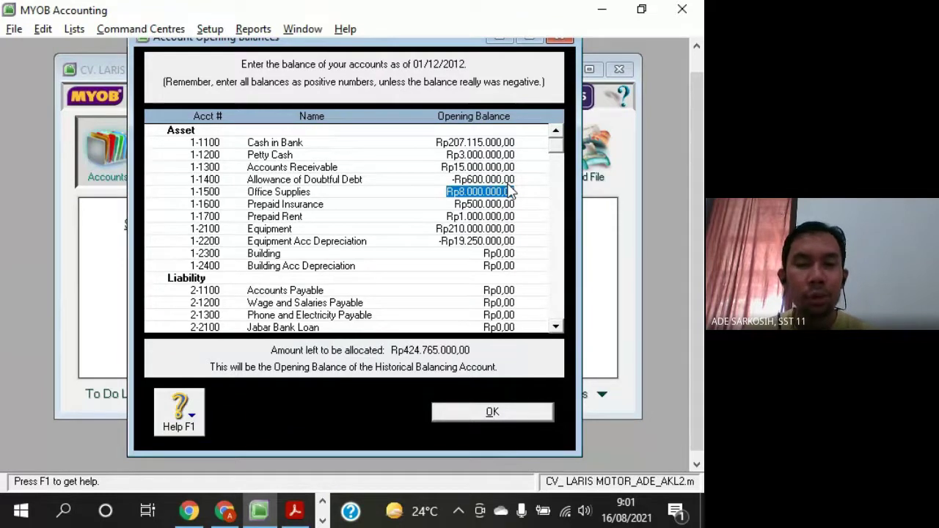
pyautogui.click(478, 179)
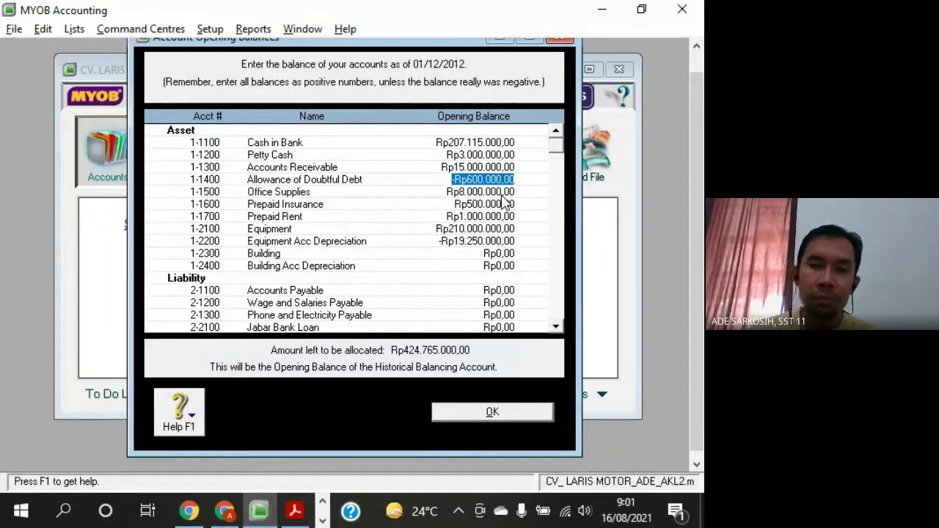
# Check Building in the PDF's trial balance and set its opening balance in MYOB to 240000000
pyautogui.click(509, 254)
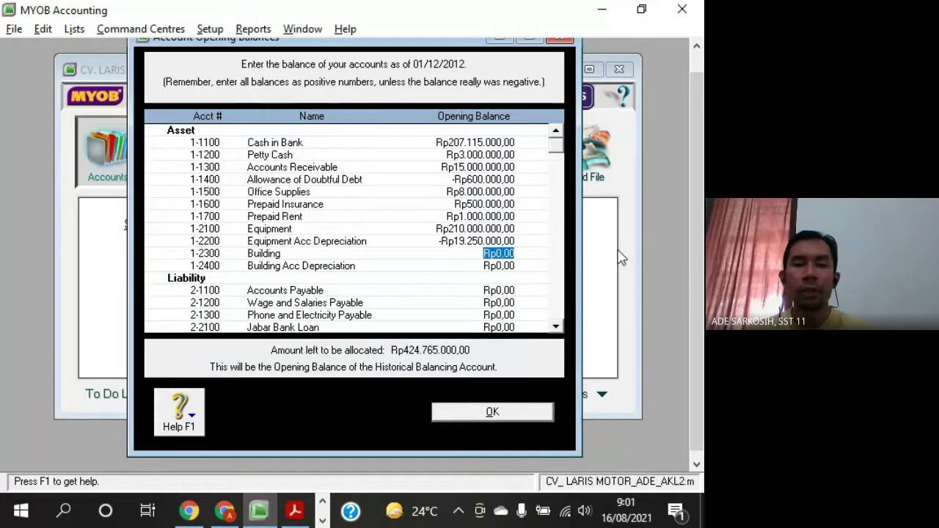
pyautogui.hotkey('alt', 'Tab')
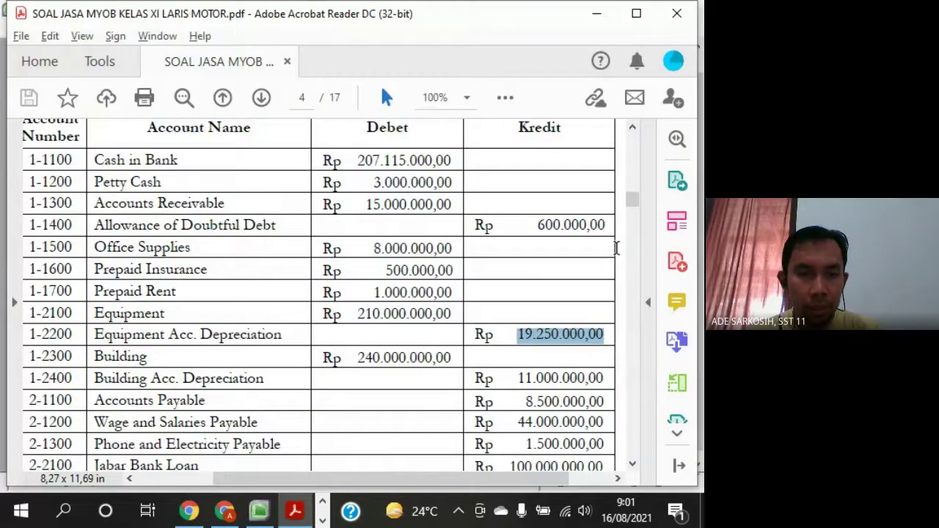
pyautogui.hotkey('alt', 'Tab')
pyautogui.write('24')
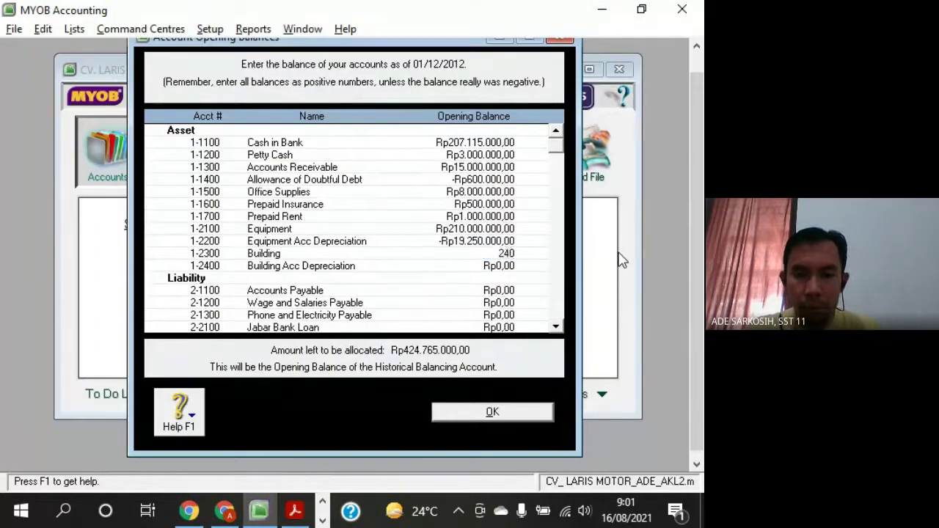
pyautogui.write('000000')
pyautogui.press('Tab')
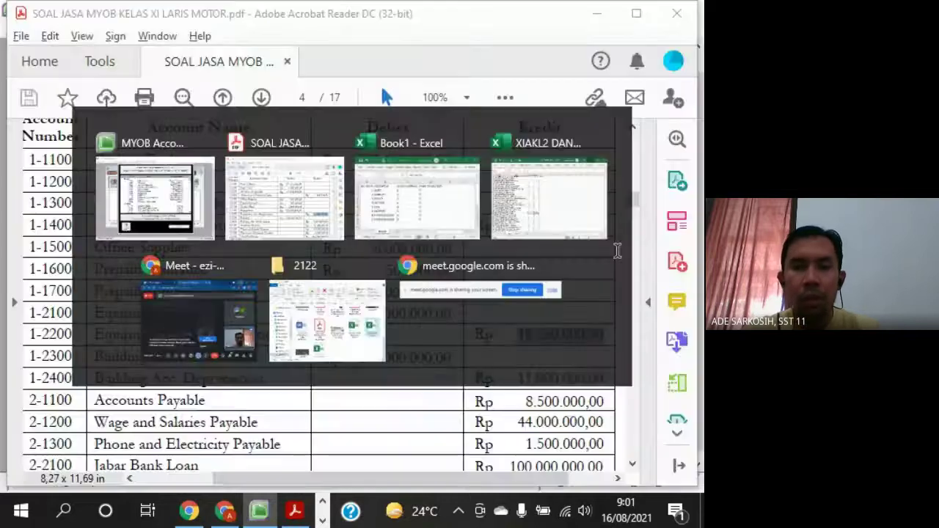
# Check Building Acc. Depreciation in the PDF's trial balance and set its opening balance in MYOB to -11000000
pyautogui.hotkey('alt', 'Tab')
pyautogui.hotkey('alt', 'Tab')
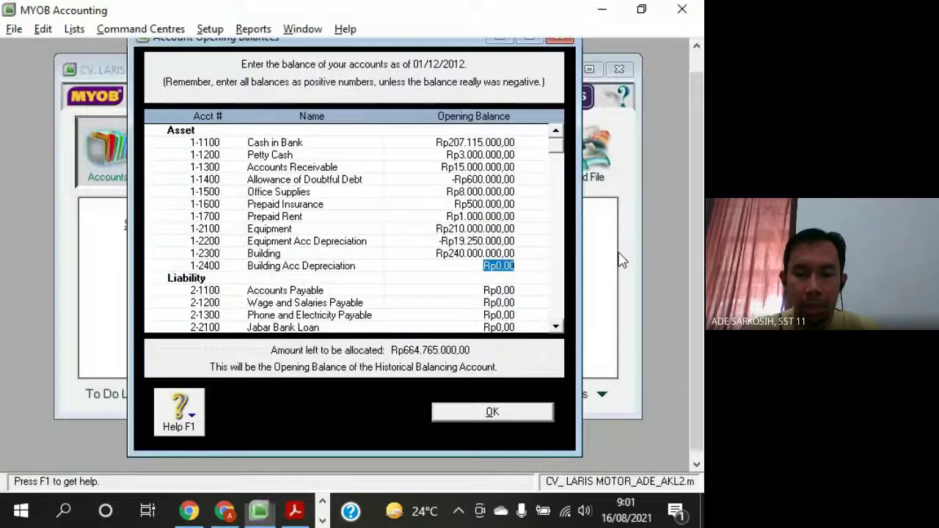
pyautogui.write('-Rp11.000.000')
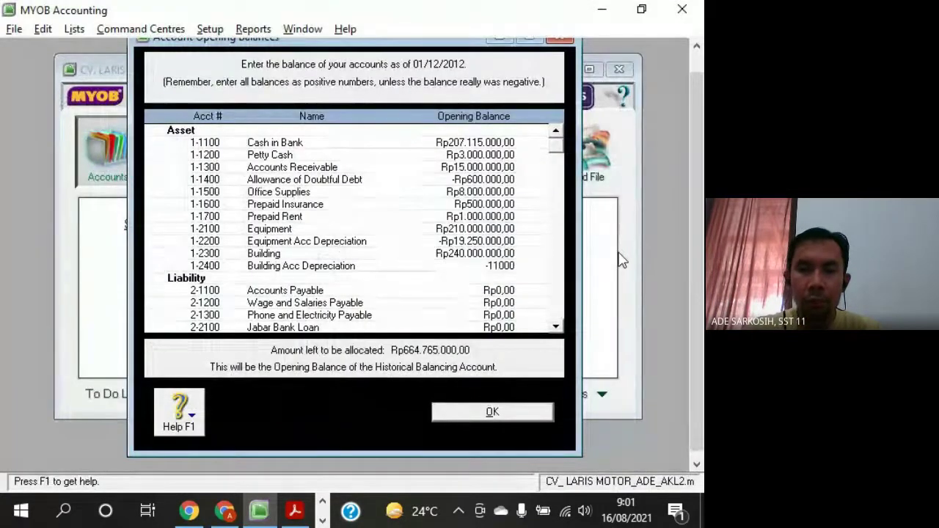
pyautogui.press('Tab')
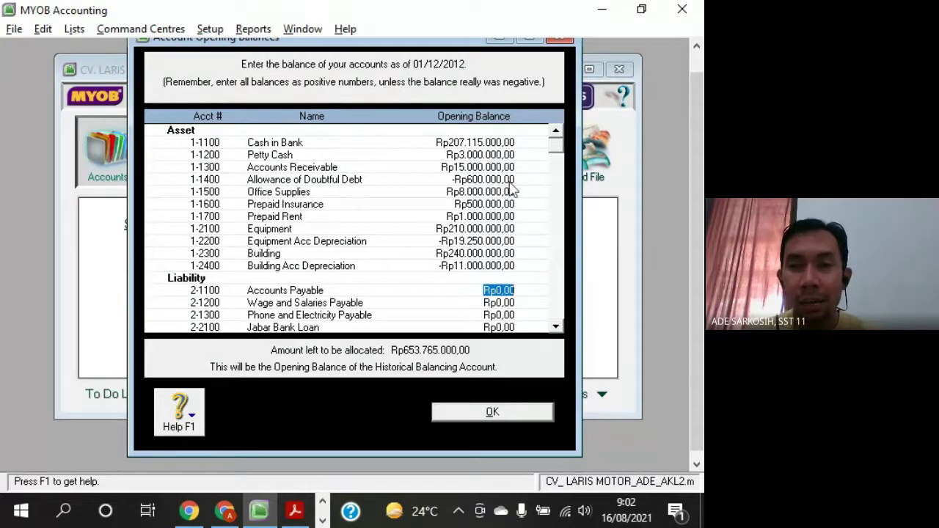
# Move on from the asset accounts to the Liability section and select the Accounts Payable opening balance
pyautogui.click(485, 143)
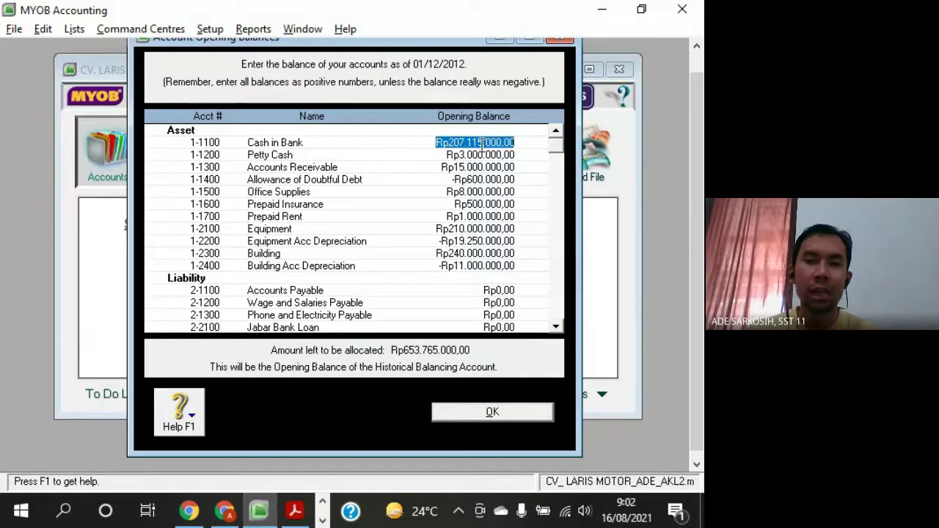
pyautogui.click(556, 328)
pyautogui.click(556, 328)
pyautogui.click(556, 328)
pyautogui.click(556, 328)
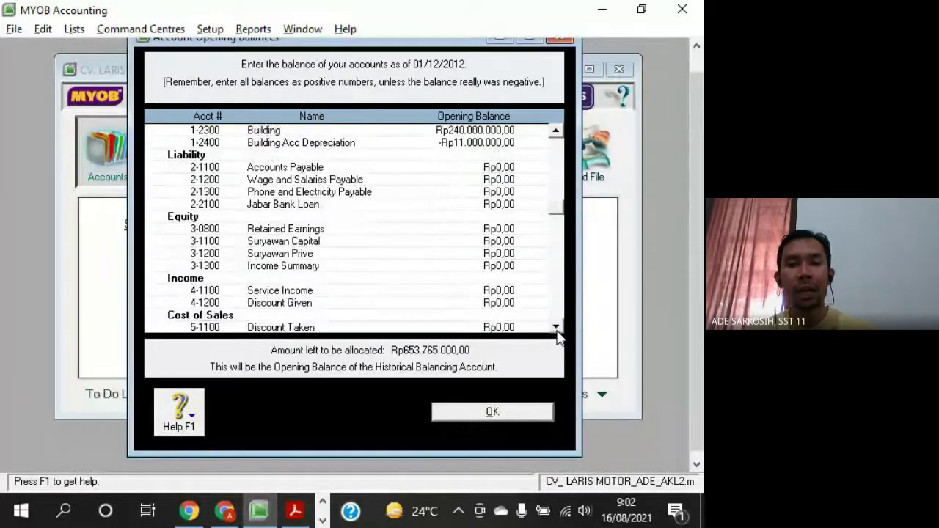
pyautogui.click(556, 328)
pyautogui.click(512, 154)
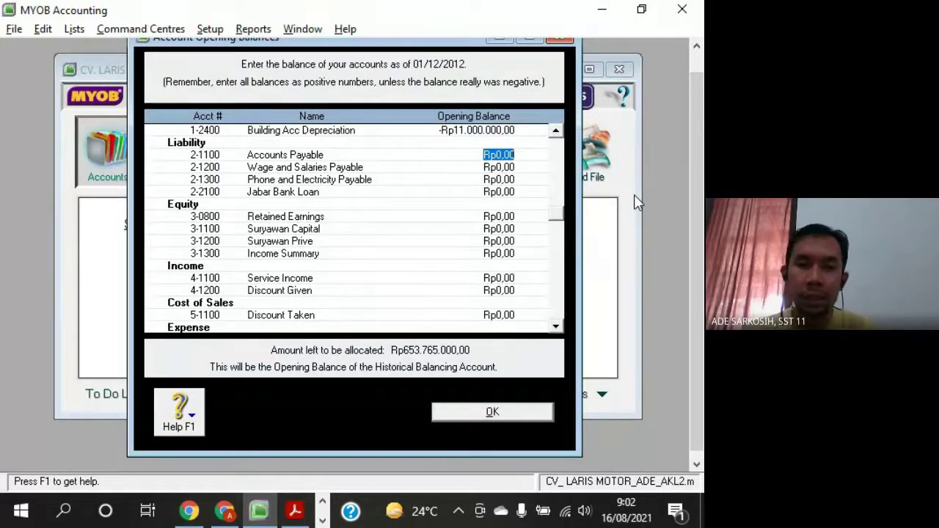
# Examine the credit balances from Accounts Payable to Jabar Bank Loan in the PDF's trial balance
pyautogui.hotkey('alt', 'Tab')
pyautogui.scroll(-5, 615, 306)
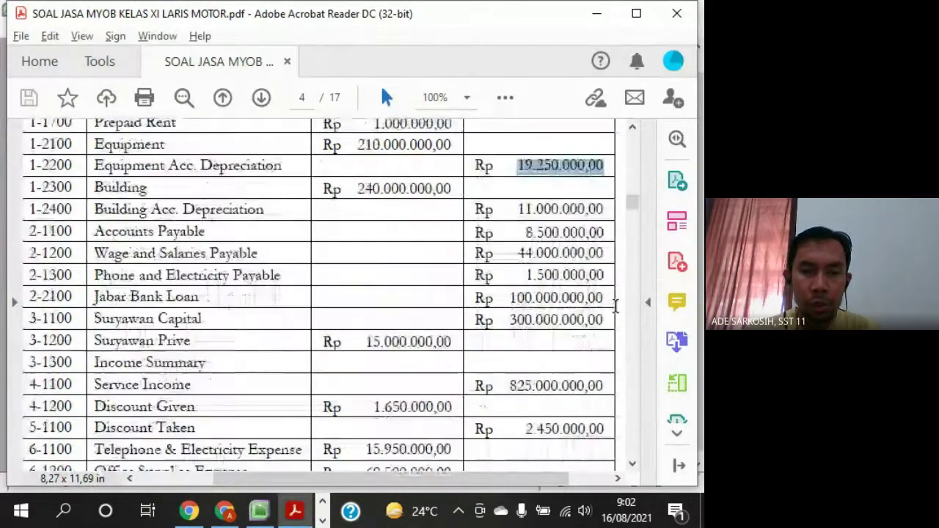
pyautogui.scroll(-2, 615, 307)
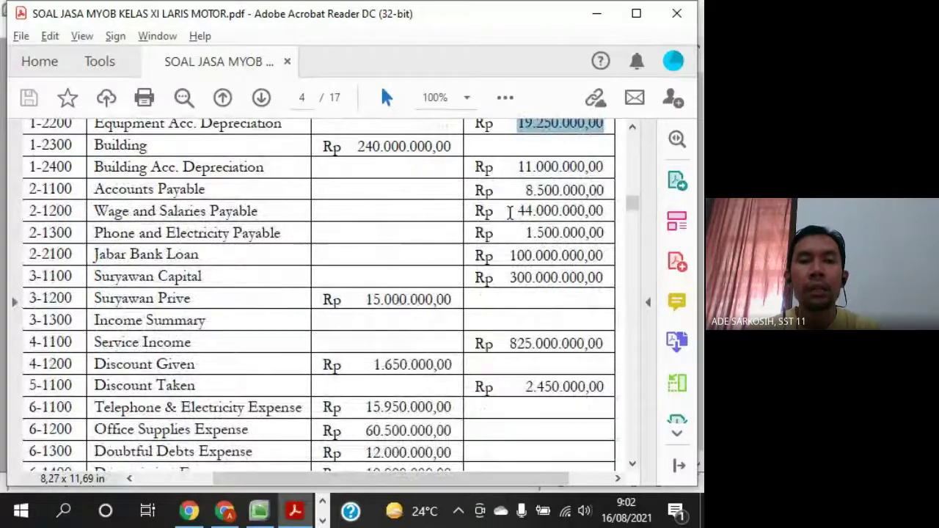
pyautogui.moveTo(473, 190); pyautogui.dragTo(536, 256)
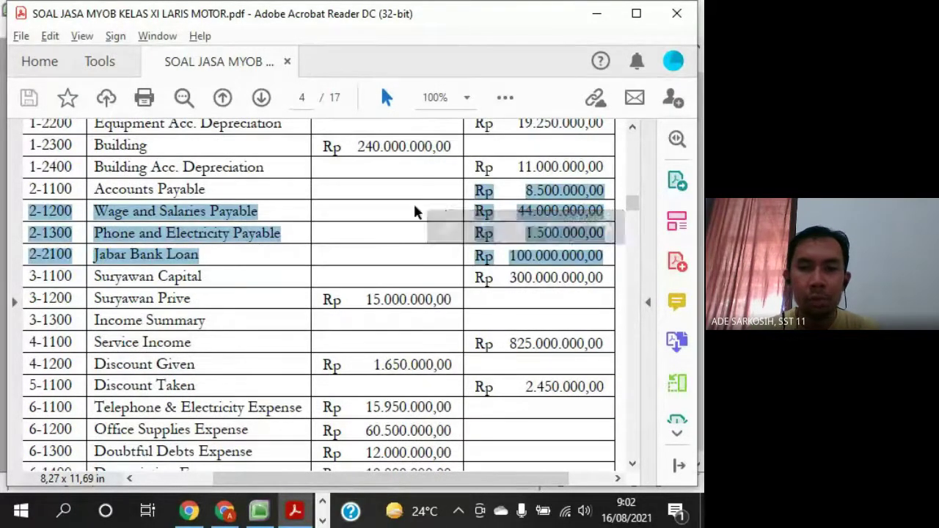
pyautogui.click(594, 268)
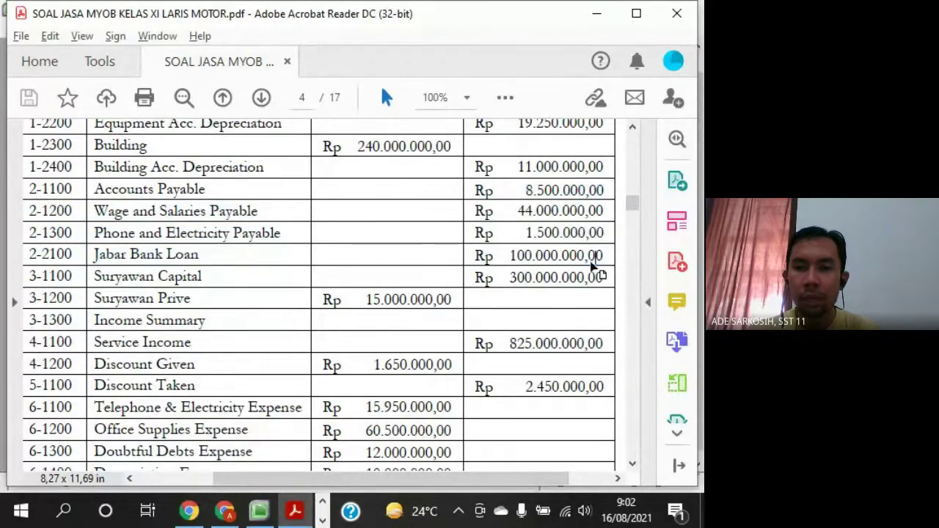
# Return to MYOB and set the Accounts Payable opening balance to 8500000
pyautogui.hotkey('alt', 'Tab')
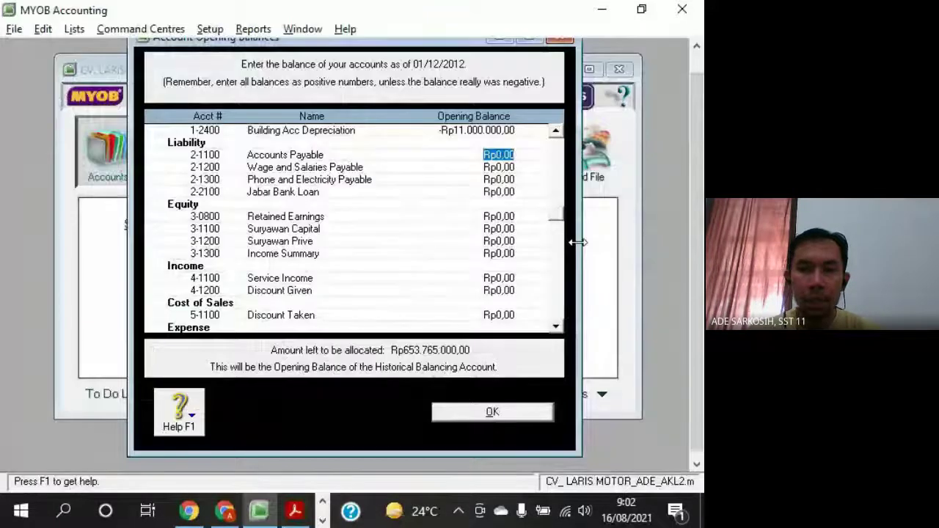
pyautogui.write('85')
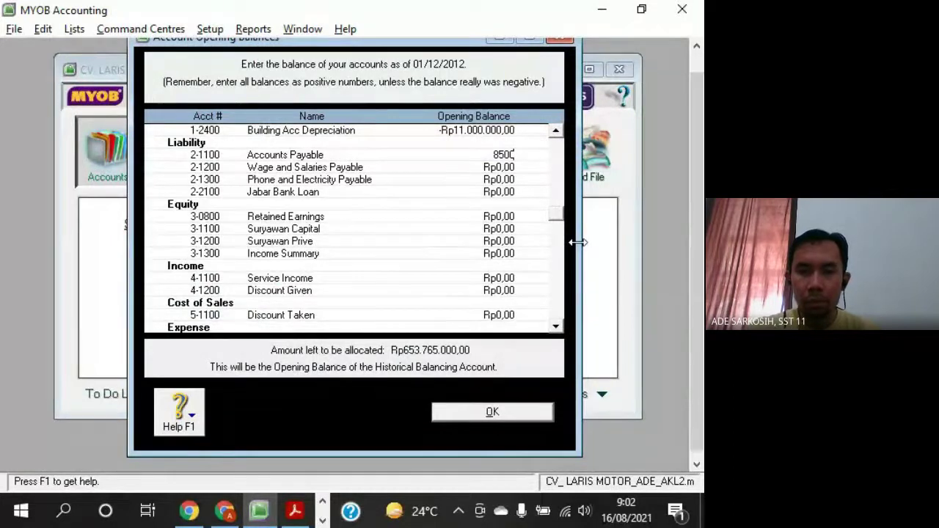
pyautogui.write('00000')
pyautogui.press('Tab')
# Check Wage and Salaries Payable in the PDF's trial balance and set its opening balance in MYOB to 44000000
pyautogui.hotkey('alt', 'Tab')
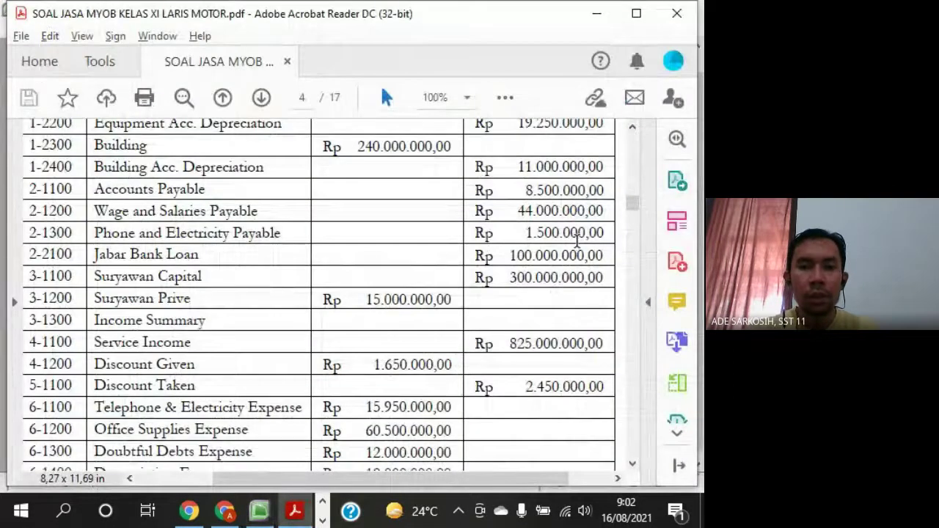
pyautogui.hotkey('alt', 'Tab')
pyautogui.write('44000000')
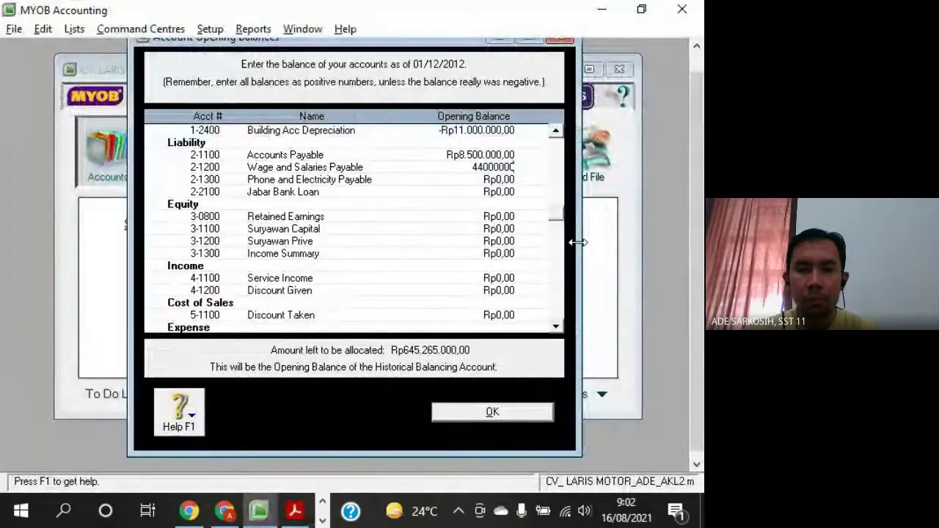
pyautogui.press('Tab')
# Check Phone and Electricity Payable in the PDF's trial balance and set its opening balance in MYOB to 1500000
pyautogui.hotkey('alt', 'Tab')
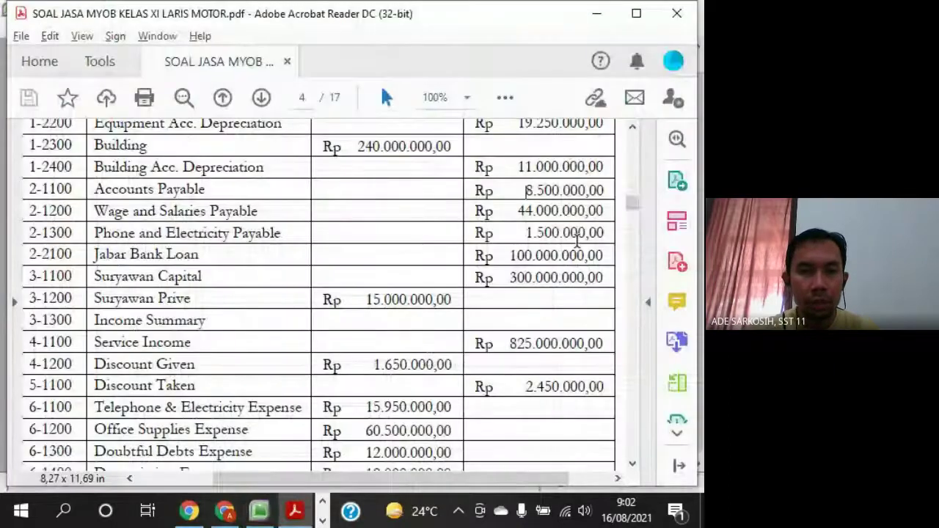
pyautogui.hotkey('alt', 'Tab')
pyautogui.write('1500000')
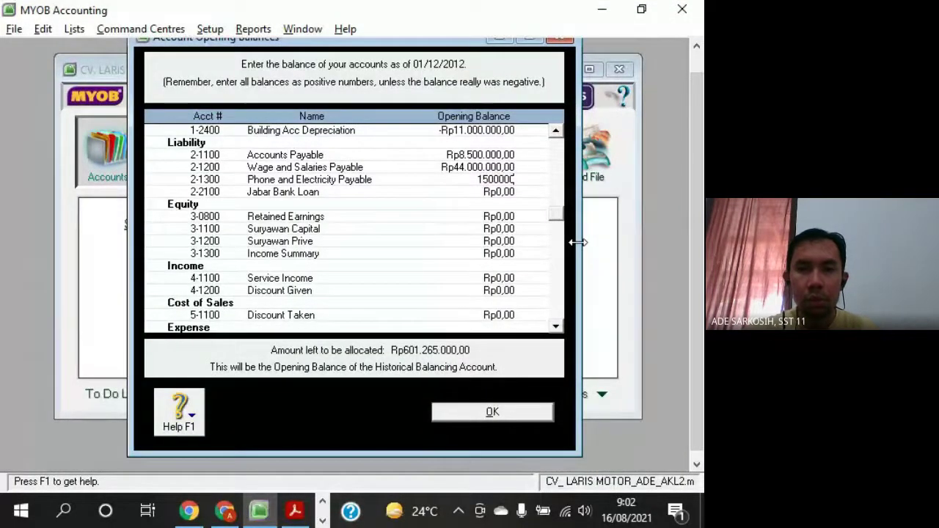
pyautogui.press('Tab')
# Check Jabar Bank Loan in the PDF's trial balance and set its opening balance in MYOB to 100000000
pyautogui.hotkey('alt', 'Tab')
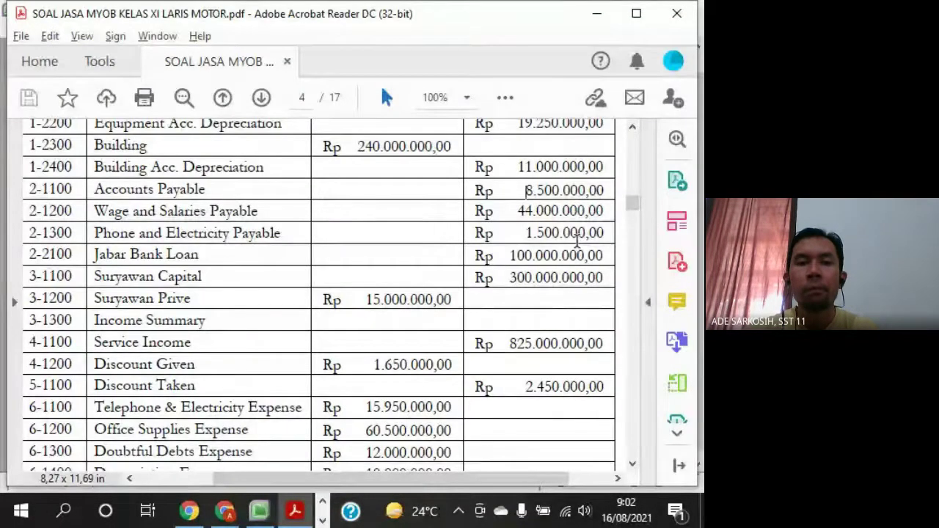
pyautogui.hotkey('alt', 'Tab')
pyautogui.hotkey('alt', 'Tab')
pyautogui.hotkey('alt', 'Tab')
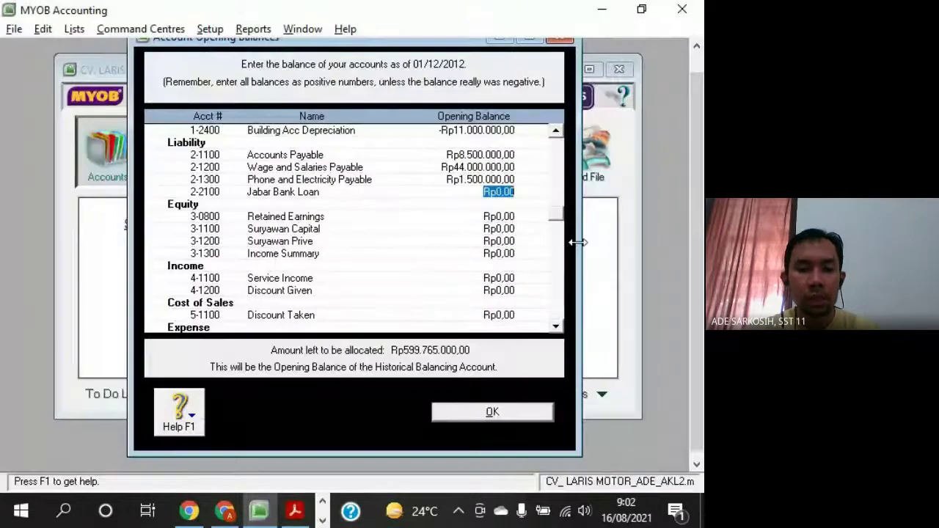
pyautogui.write('100.000.000')
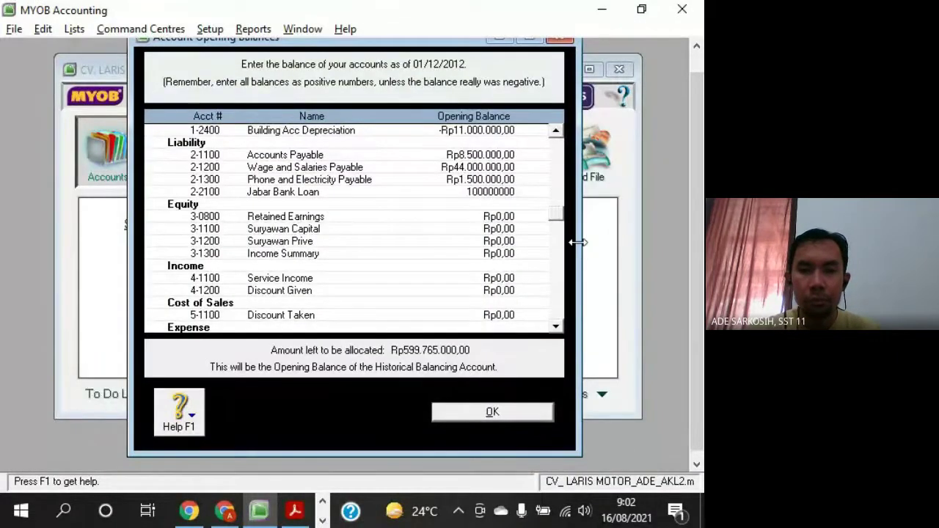
pyautogui.press('Tab')
# Check the owner's Capital account in the PDF's trial balance, skip Retained Earnings in MYOB, and set the Capital opening balance to 300000000
pyautogui.hotkey('alt', 'Tab')
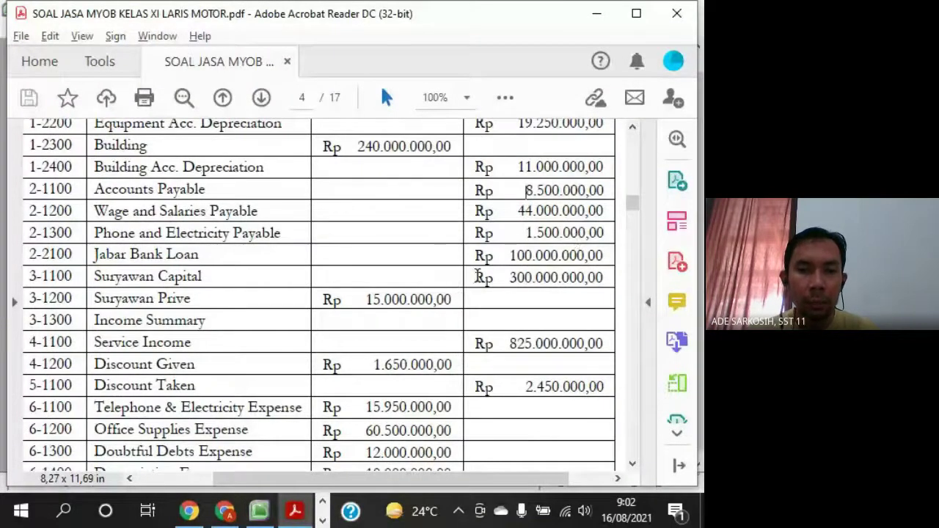
pyautogui.moveTo(476, 278); pyautogui.dragTo(459, 296)
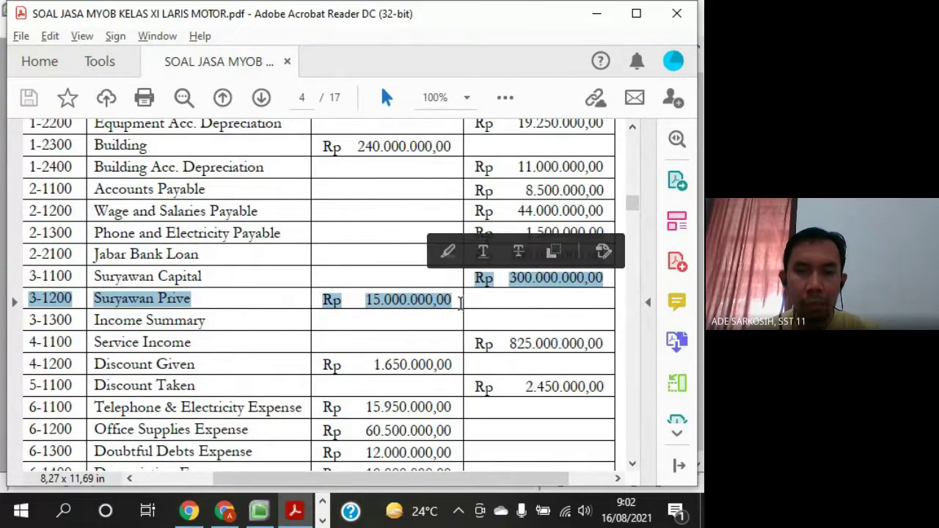
pyautogui.hotkey('alt', 'Tab')
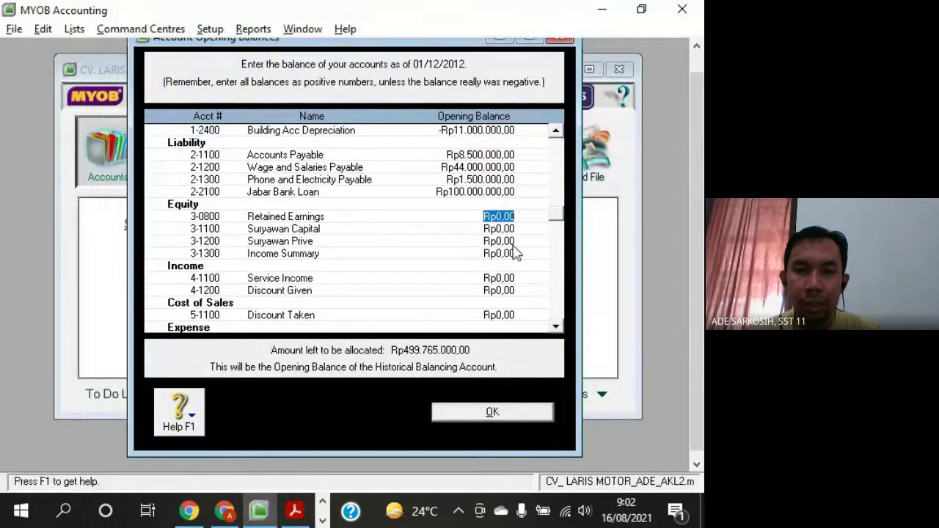
pyautogui.press('Tab')
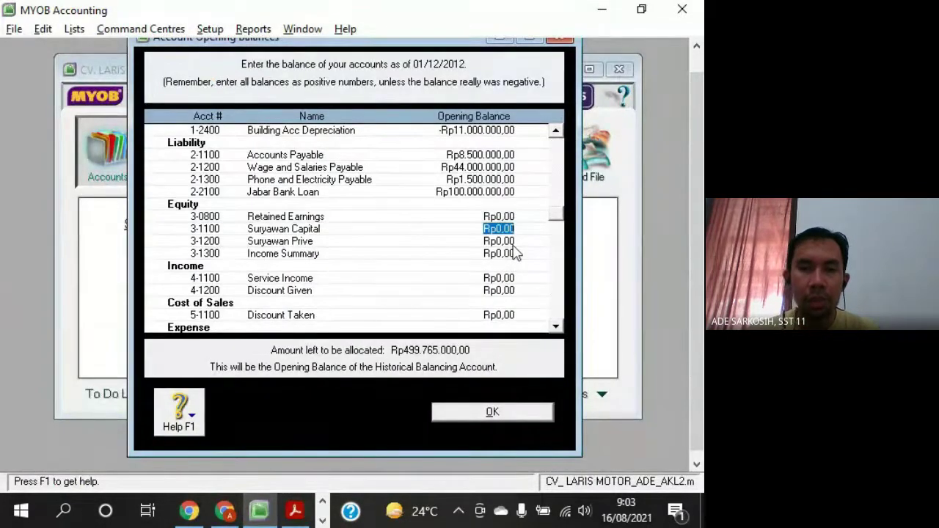
pyautogui.hotkey('alt', 'Tab')
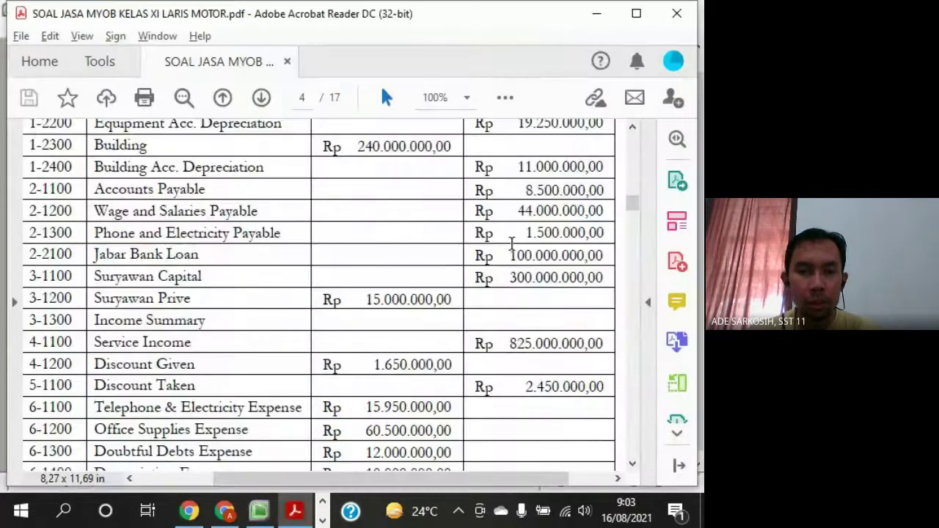
pyautogui.hotkey('alt', 'Tab')
pyautogui.write('300.00')
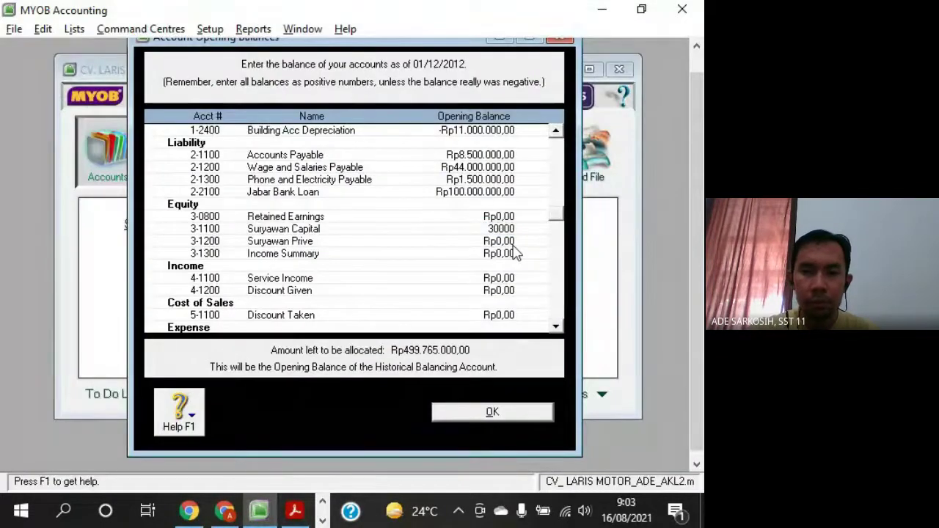
pyautogui.write('0.000')
pyautogui.press('Tab')
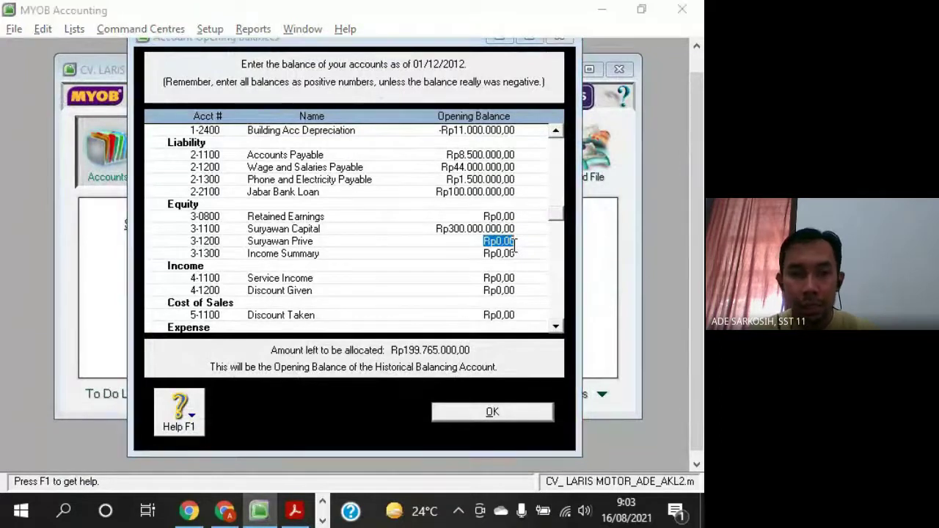
# Check the owner's Prive account in the PDF, set its opening balance in MYOB to -15000000, and skip Income Summary
pyautogui.hotkey('alt', 'Tab')
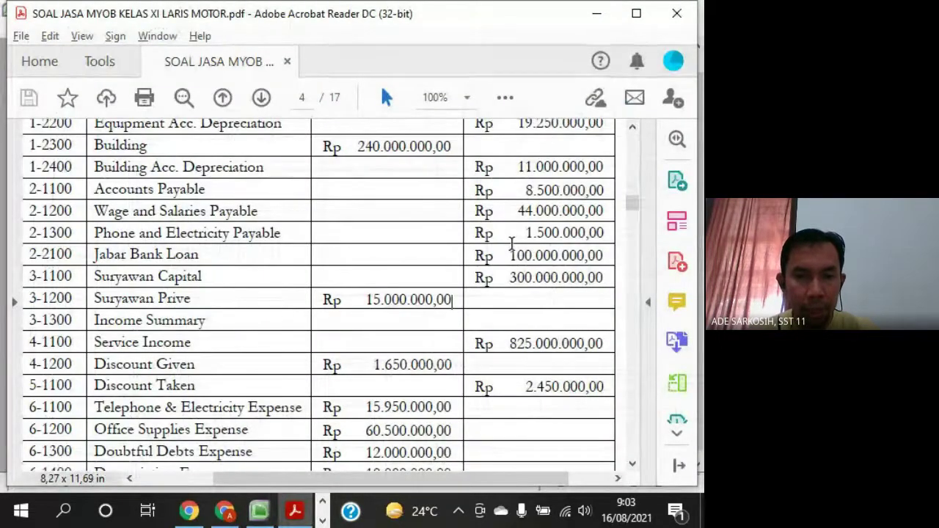
pyautogui.hotkey('alt', 'Tab')
pyautogui.write('-Rp15.')
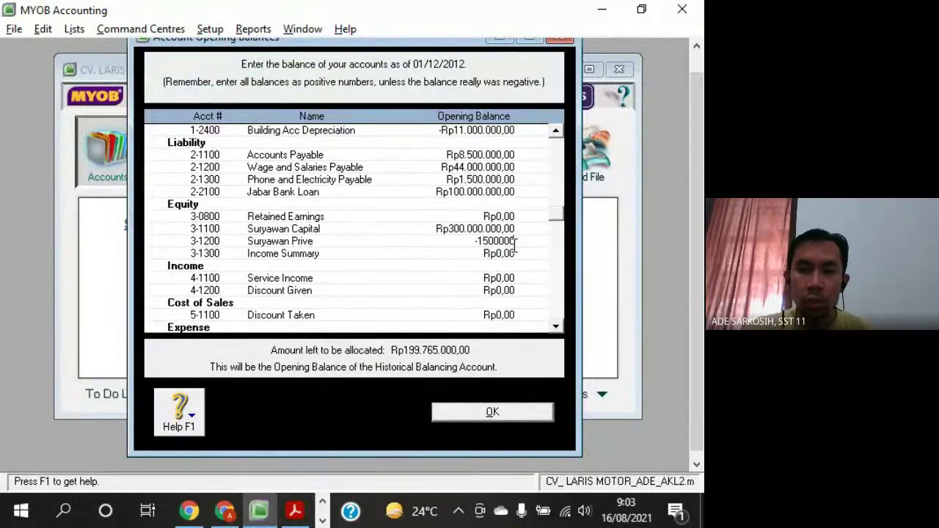
pyautogui.write('000.000')
pyautogui.press('Tab')
pyautogui.press('Tab')
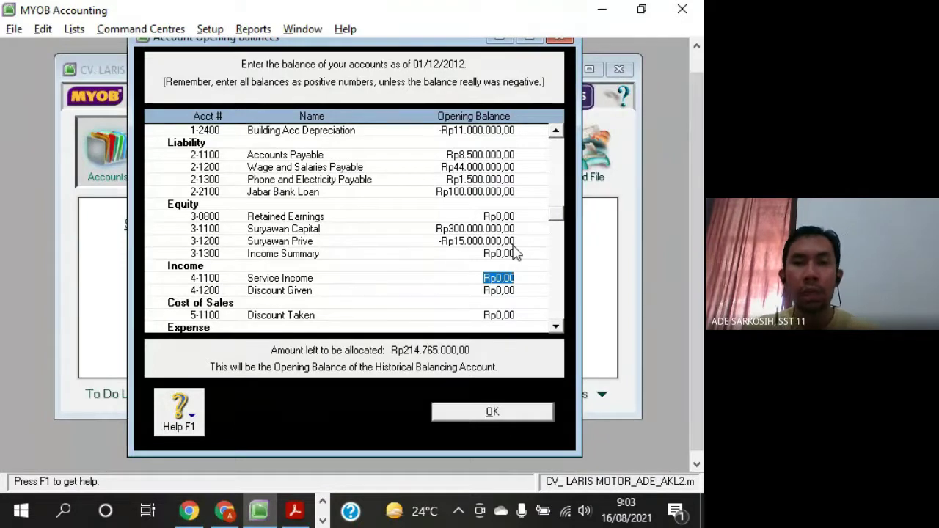
# Look up Service Income in the PDF's trial balance and set its opening balance in MYOB to 825000000
pyautogui.hotkey('alt', 'Tab')
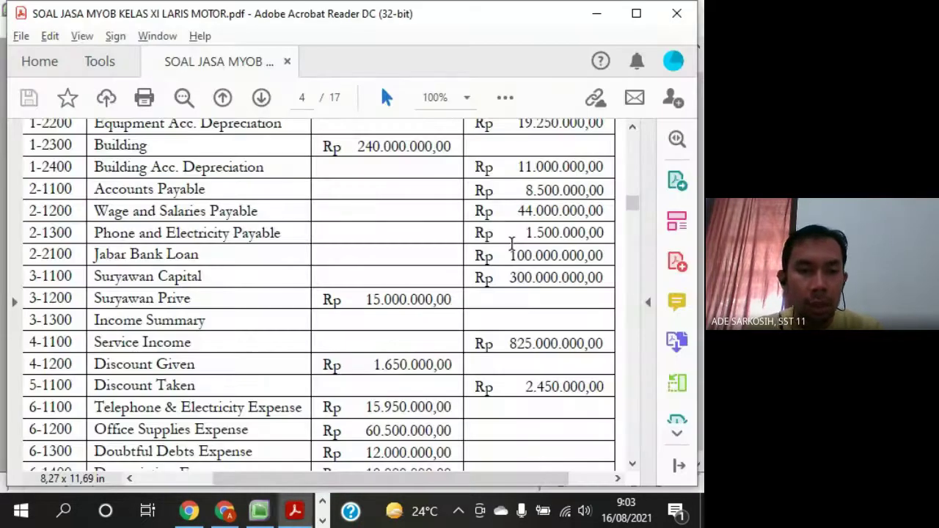
pyautogui.scroll(-4, 498, 255)
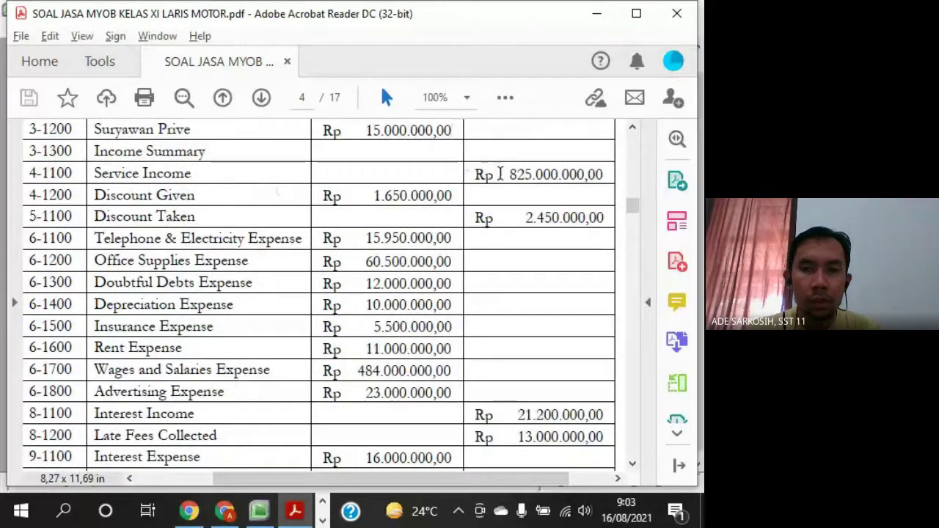
pyautogui.moveTo(512, 174); pyautogui.dragTo(603, 176)
pyautogui.hotkey('ctrl', 'c')
pyautogui.hotkey('alt', 'Tab')
pyautogui.write('825')
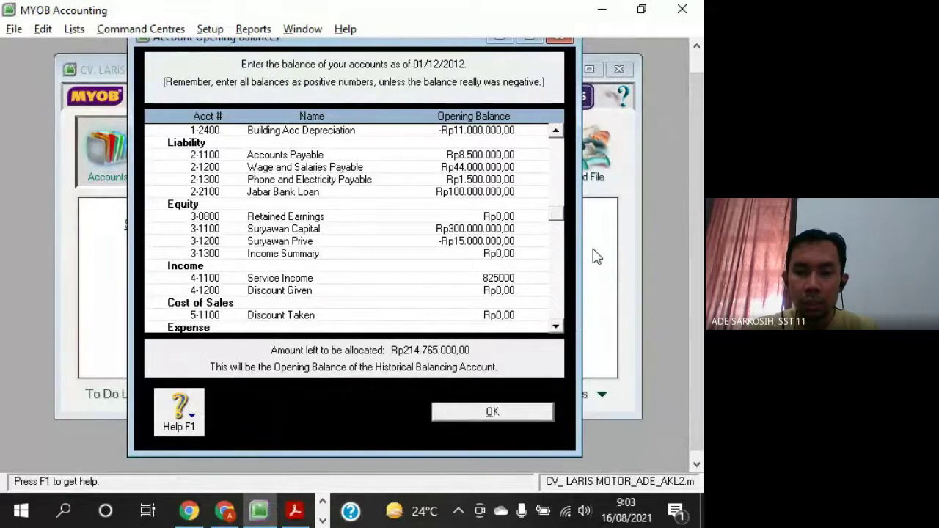
pyautogui.press('Tab')
# Look up Discount Given in the PDF's trial balance and set its opening balance in MYOB to -1650000
pyautogui.hotkey('alt', 'Tab')
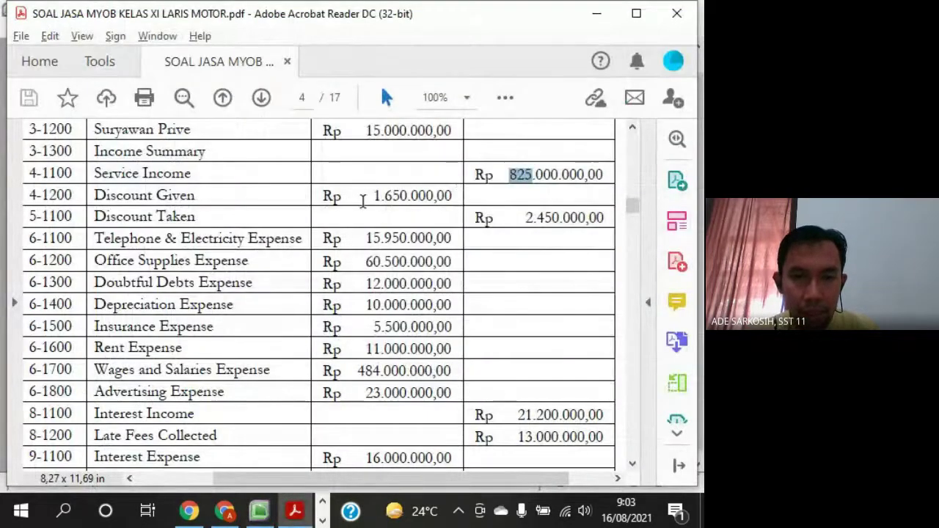
pyautogui.moveTo(367, 198); pyautogui.dragTo(419, 197)
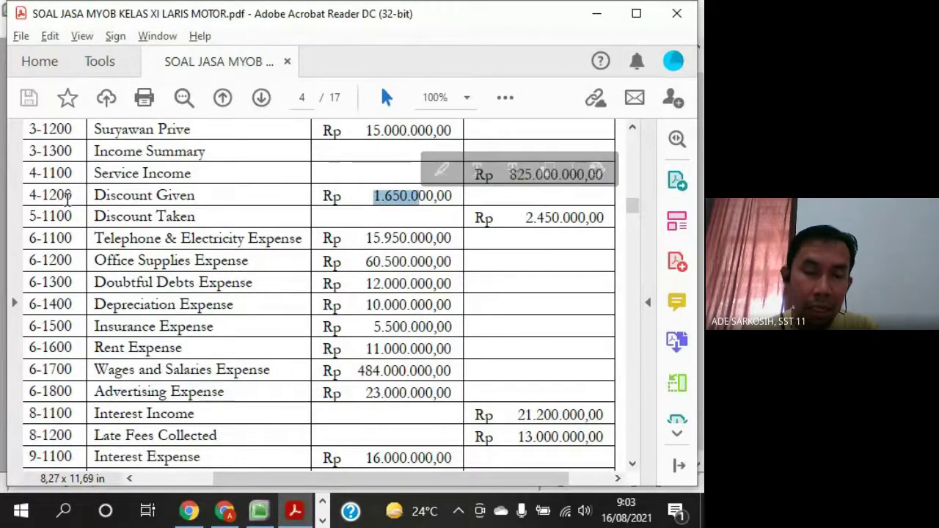
pyautogui.hotkey('alt', 'Tab')
pyautogui.write('-Rp1.6')
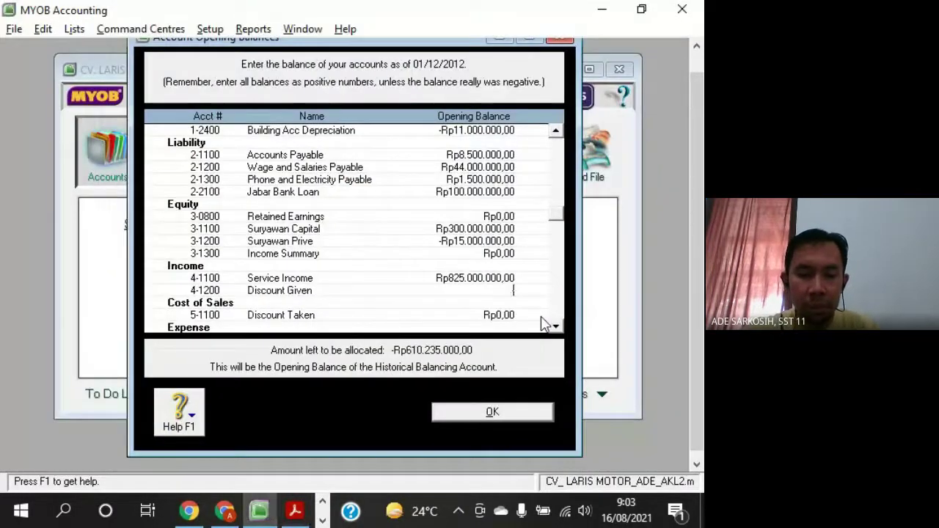
pyautogui.write('50')
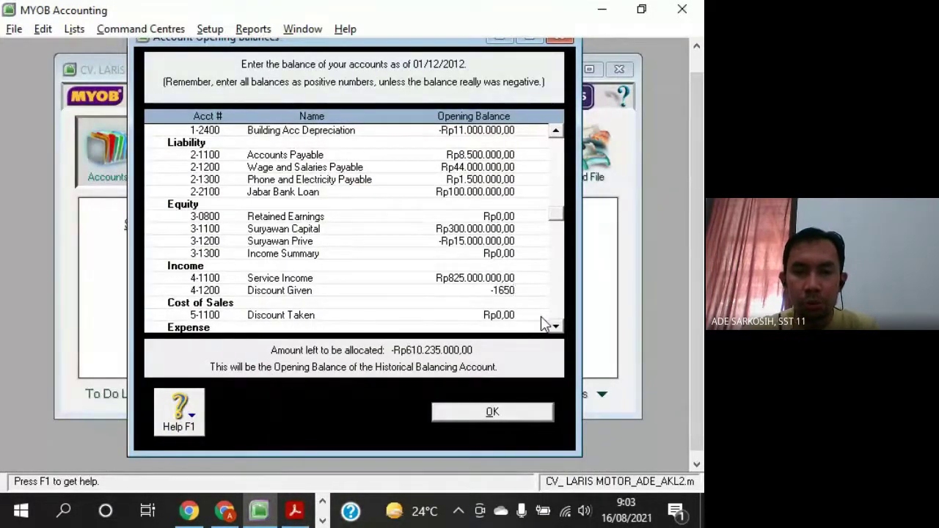
pyautogui.write('.000')
pyautogui.press('Tab')
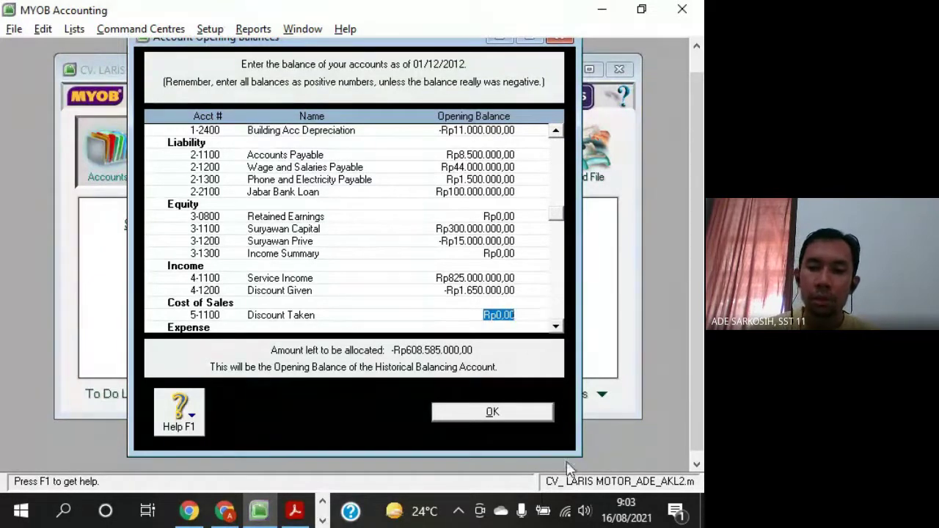
# Look up Discount Taken in the PDF's trial balance and set its Cost of Sales opening balance in MYOB to -2450000
pyautogui.scroll(-2, 488, 242)
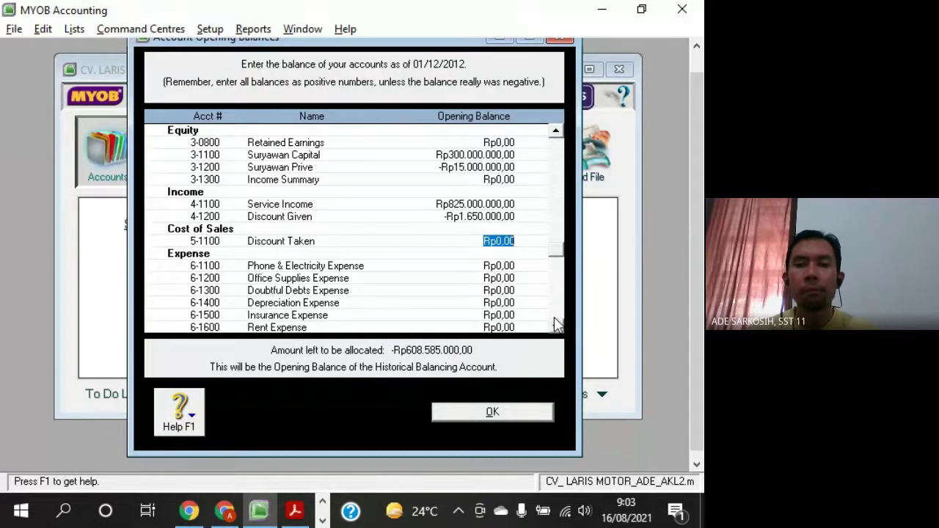
pyautogui.moveTo(555, 328); pyautogui.dragTo(558, 334)
pyautogui.hotkey('alt', 'Tab')
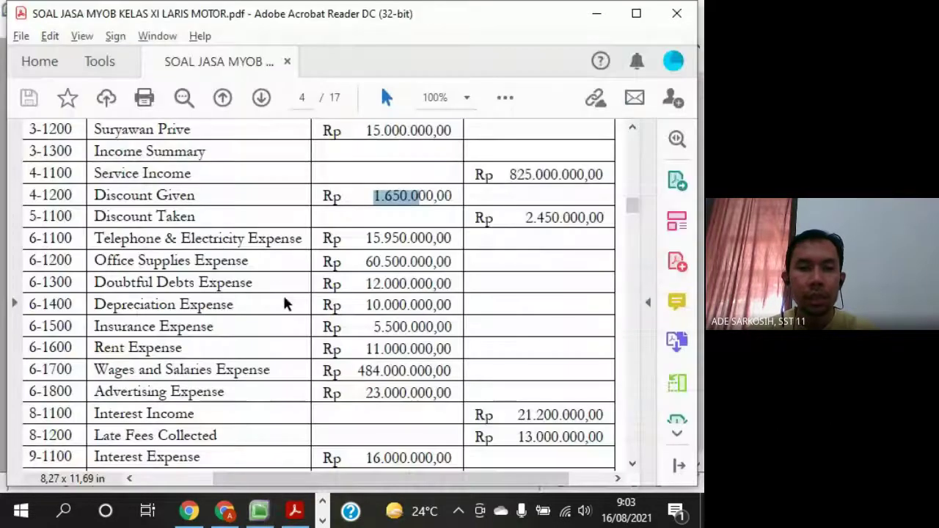
pyautogui.moveTo(526, 220); pyautogui.dragTo(607, 219)
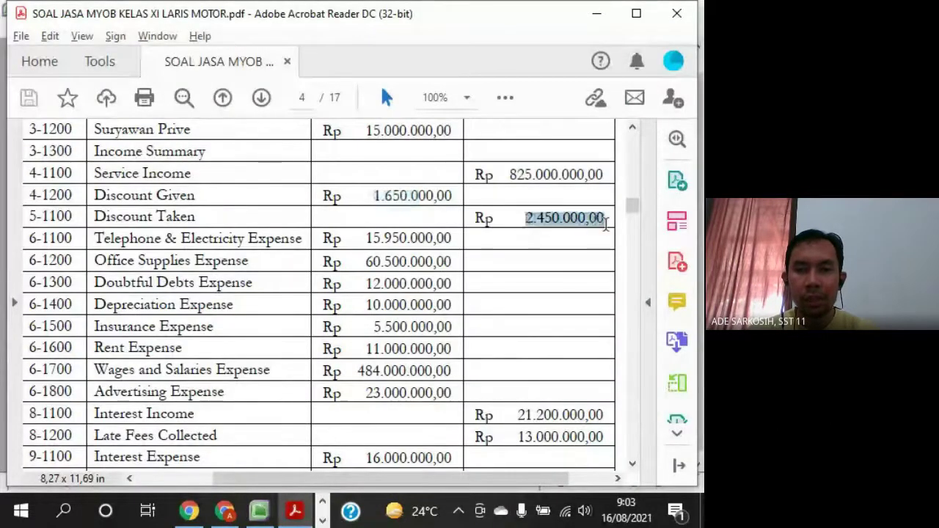
pyautogui.hotkey('alt', 'Tab')
pyautogui.press('BackSpace')
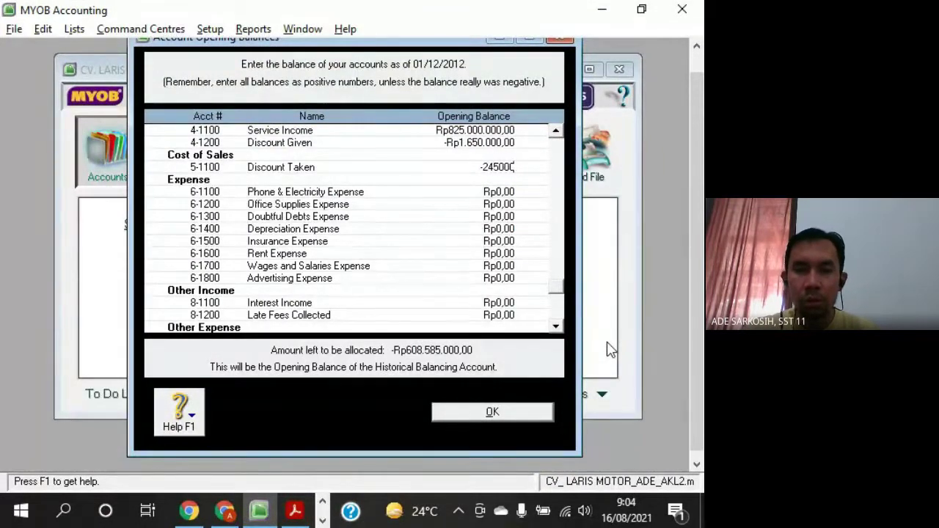
pyautogui.press('Tab')
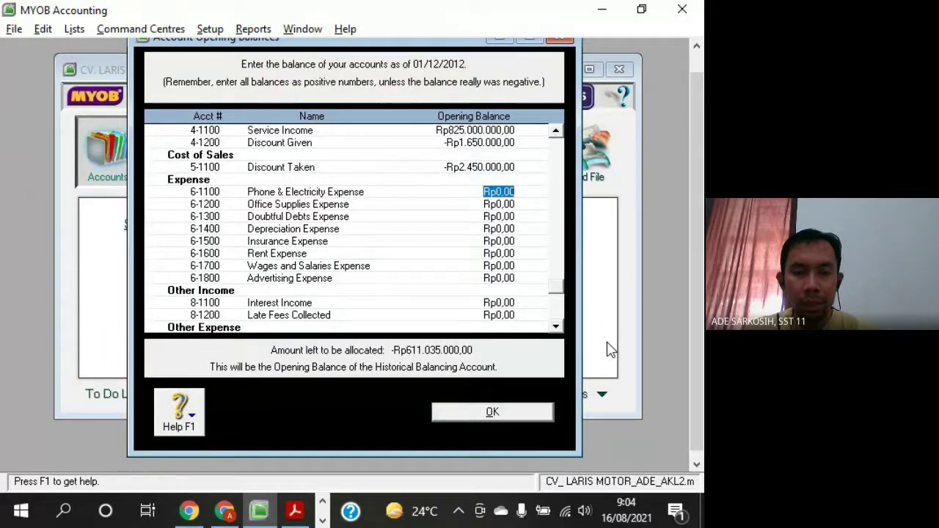
# Look up Telephone & Electricity Expense in the PDF's trial balance and set the Phone & Electricity Expense opening balance in MYOB to 15950000
pyautogui.click(557, 327)
pyautogui.click(557, 327)
pyautogui.click(557, 327)
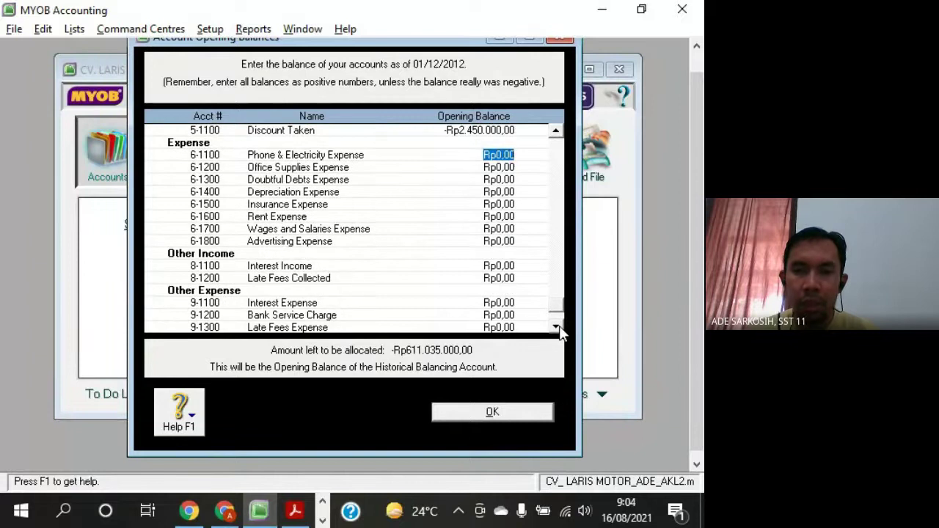
pyautogui.click(557, 327)
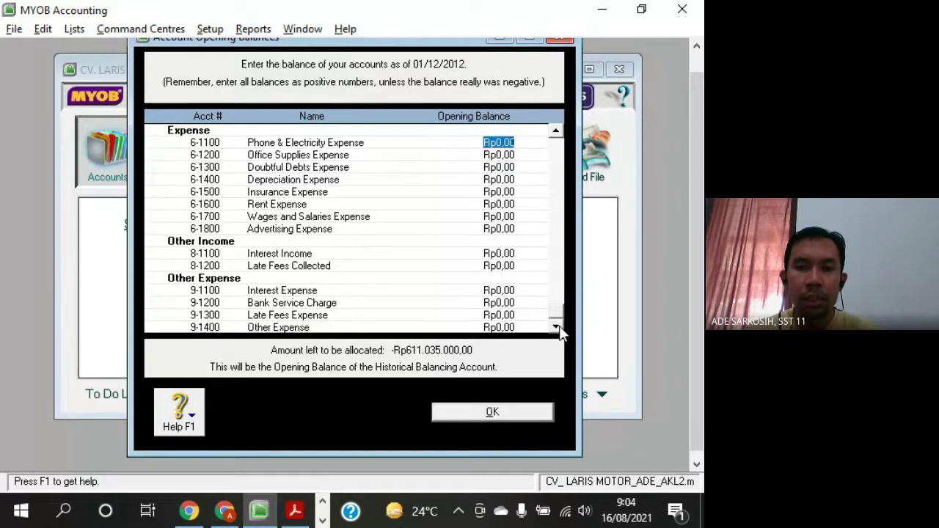
pyautogui.hotkey('alt', 'Tab')
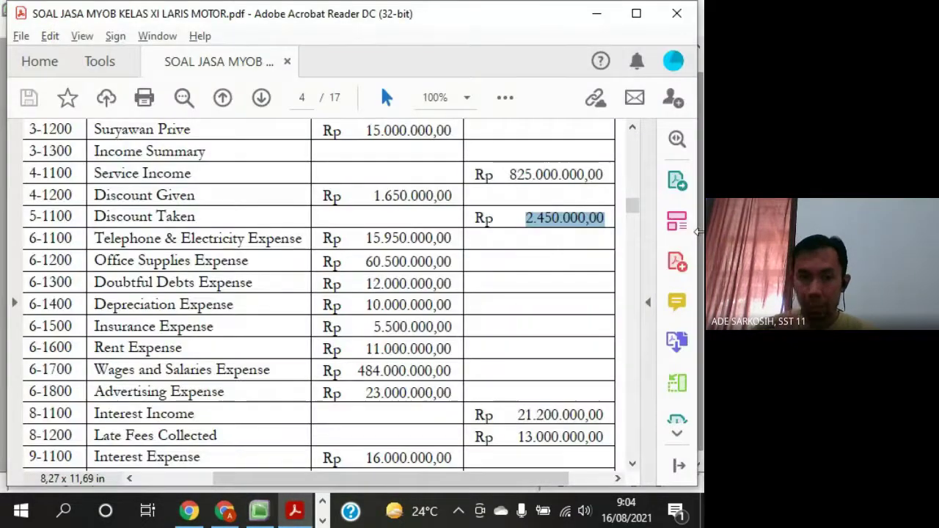
pyautogui.hotkey('alt', 'Tab')
pyautogui.write('15')
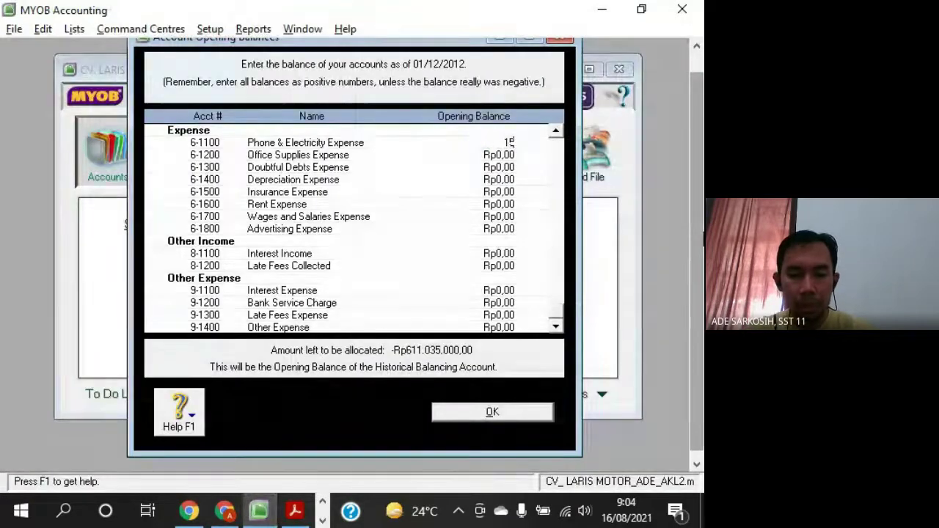
pyautogui.write('.950.000')
pyautogui.press('Tab')
# Look up the next two expenses in the PDF and set MYOB's opening balances: Office Supplies Expense 60500000, Doubtful Debts Expense 12000000
pyautogui.hotkey('alt', 'Tab')
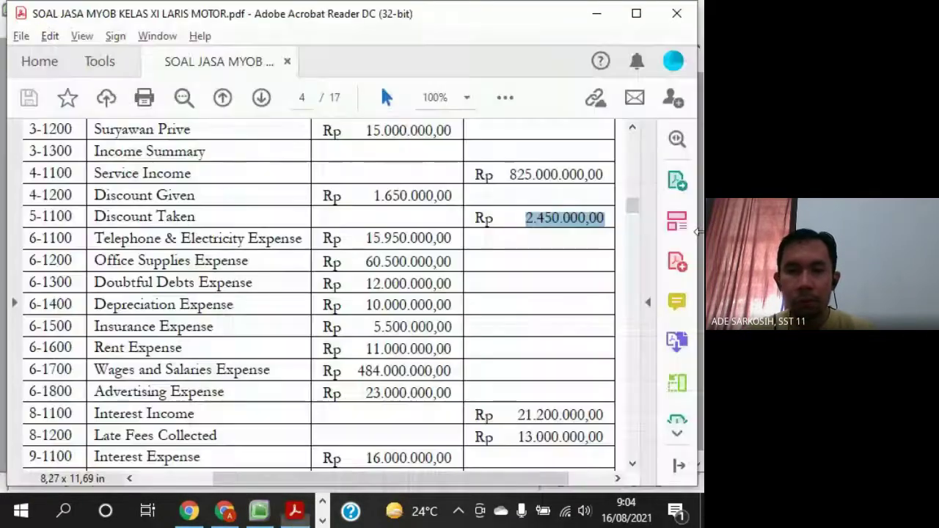
pyautogui.hotkey('alt', 'Tab')
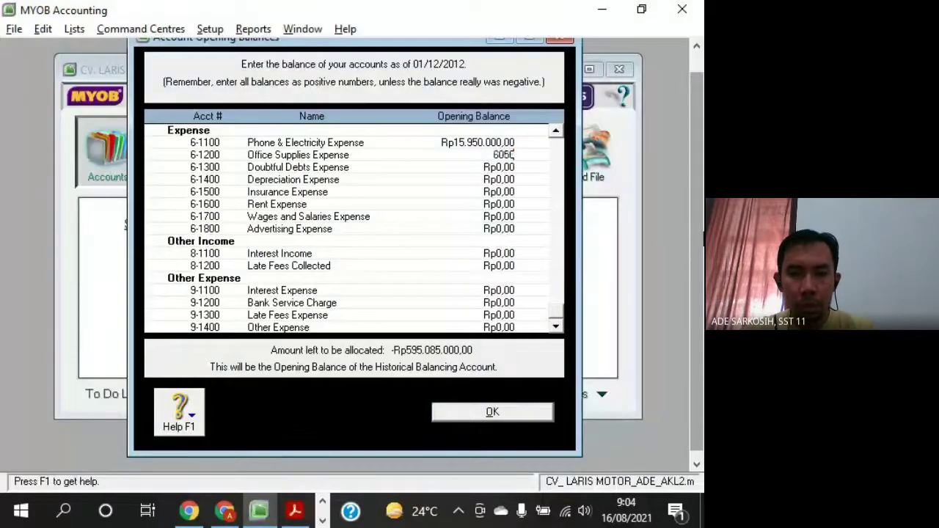
pyautogui.write('60500000')
pyautogui.hotkey('alt', 'Tab')
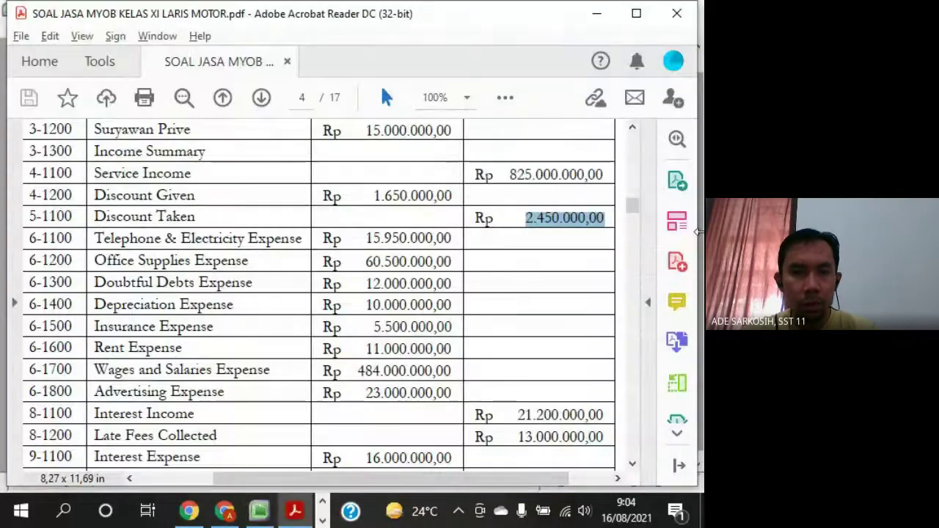
pyautogui.hotkey('alt', 'Tab')
pyautogui.press('Tab')
pyautogui.write('12')
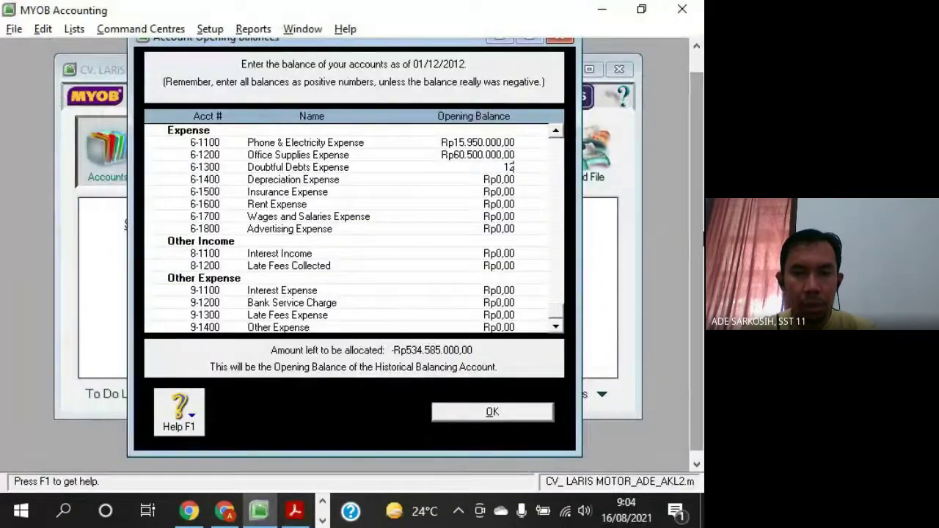
pyautogui.write('.000.000')
pyautogui.press('Tab')
# Check the PDF and set the MYOB opening balances of Depreciation Expense to 10000000 and Insurance Expense to 5500000
pyautogui.hotkey('alt', 'Tab')
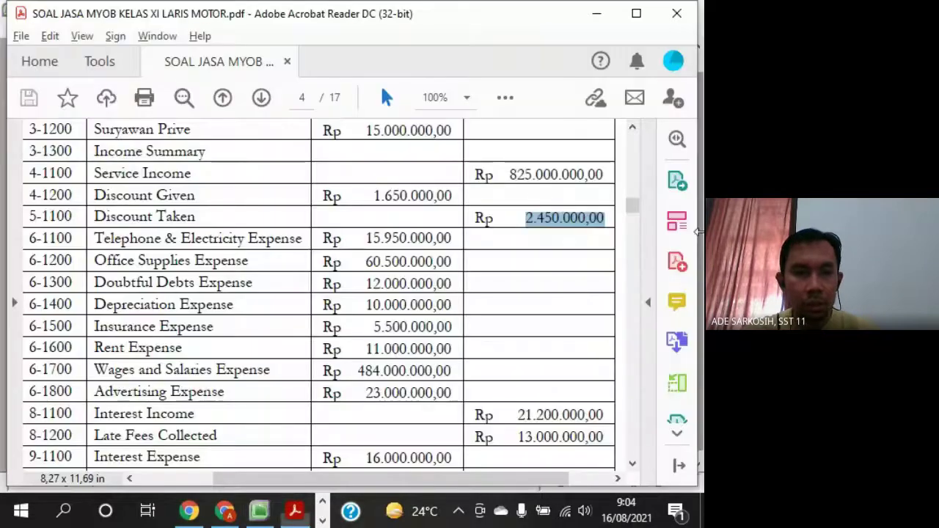
pyautogui.hotkey('alt', 'Tab')
pyautogui.write('10000000')
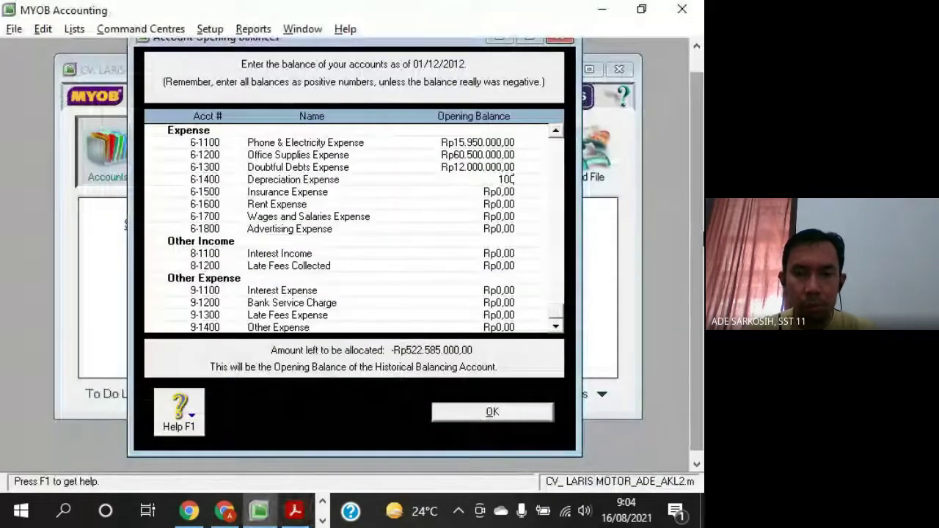
pyautogui.press('Tab')
pyautogui.hotkey('alt', 'Tab')
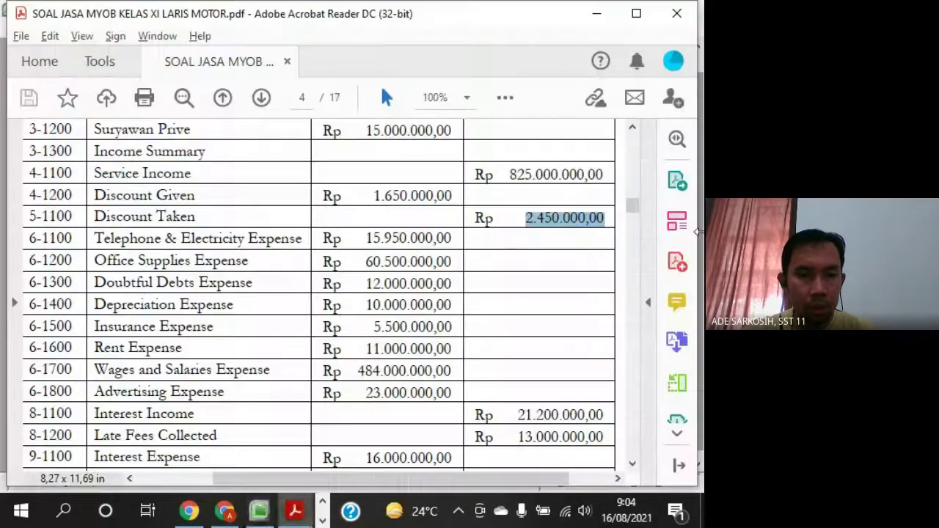
pyautogui.hotkey('alt', 'Tab')
pyautogui.write('55000000')
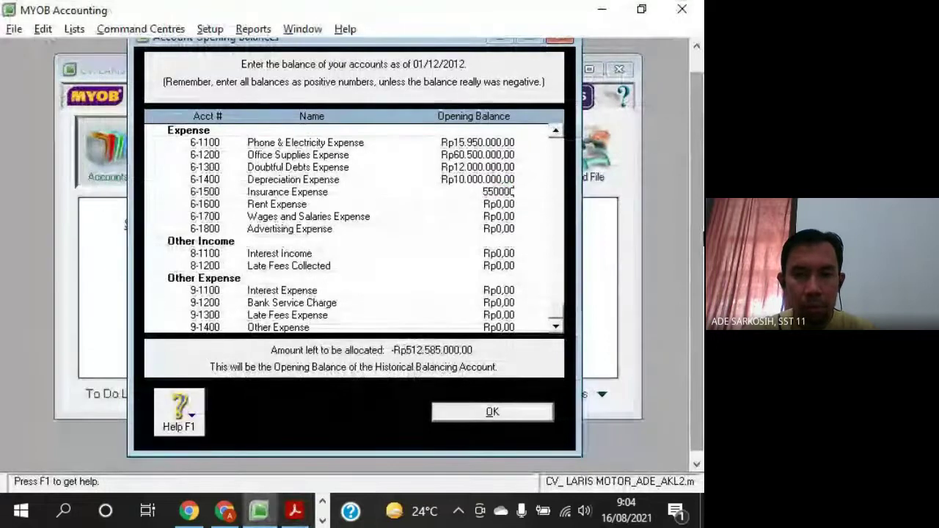
pyautogui.press('Tab')
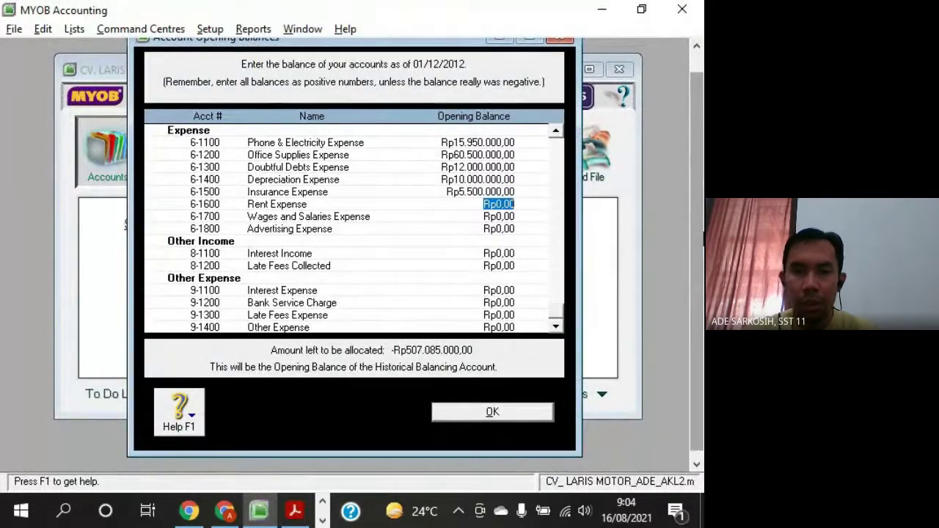
# Check the PDF and set the MYOB opening balances of Rent Expense to 11000000 and Wages and Salaries Expense to 484000000
pyautogui.hotkey('alt', 'Tab')
pyautogui.hotkey('alt', 'Tab')
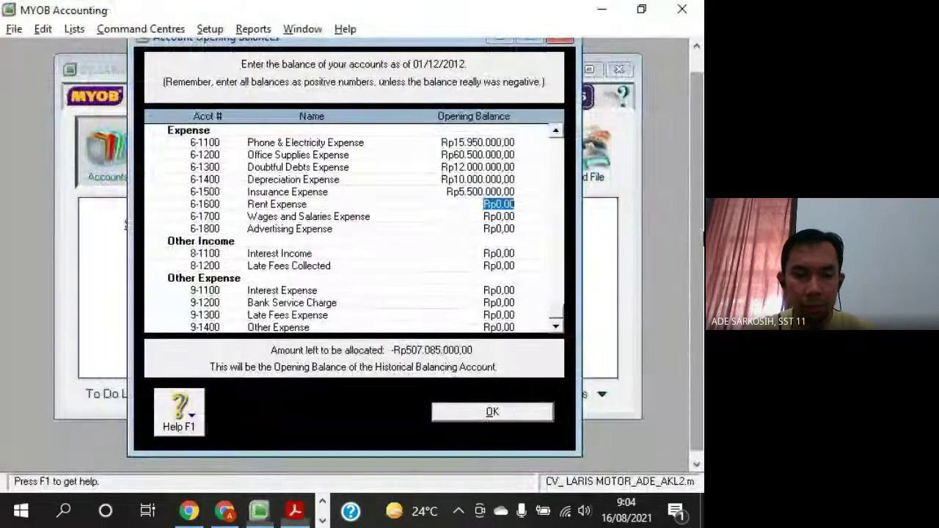
pyautogui.write('11000000')
pyautogui.press('Tab')
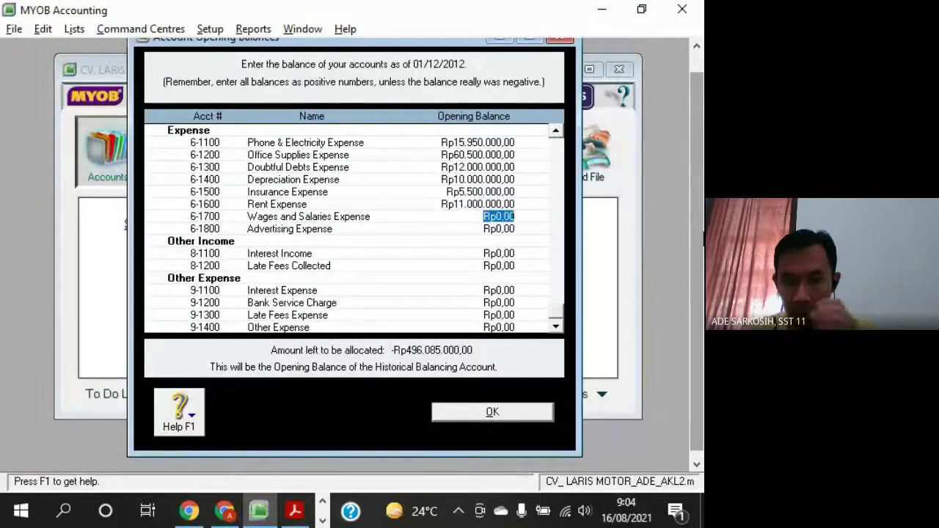
pyautogui.hotkey('alt', 'Tab')
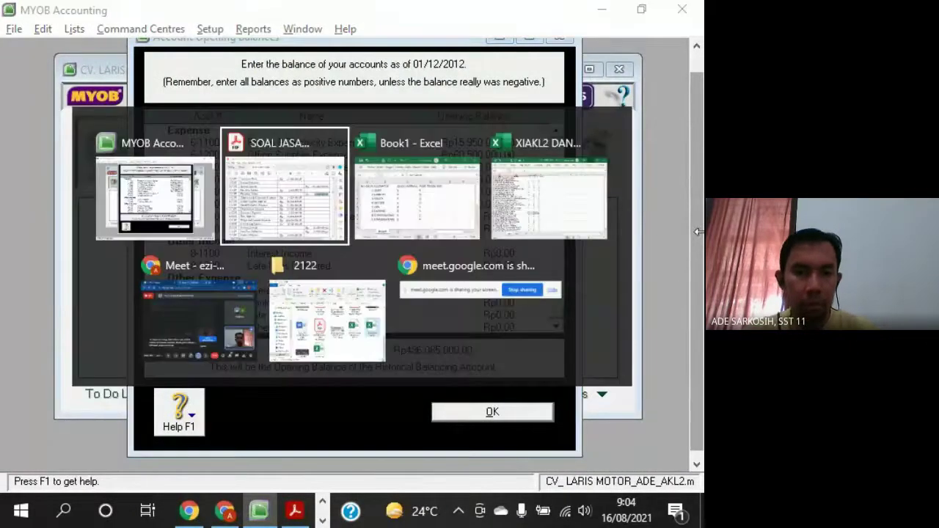
pyautogui.hotkey('alt', 'Tab')
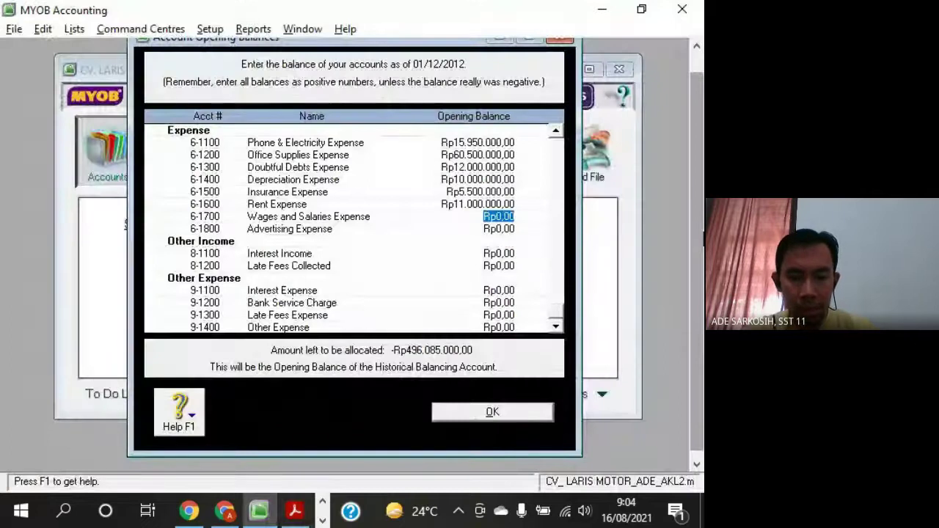
pyautogui.write('484.000.')
pyautogui.write('000')
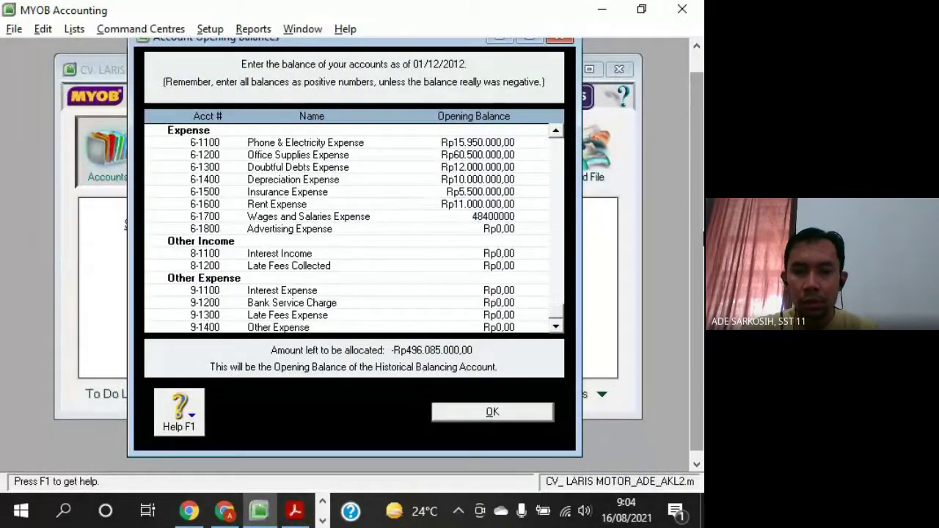
pyautogui.press('Tab')
# Check the PDF and set the MYOB opening balances of Advertising Expense to 23000000 and Interest Income to 21200000
pyautogui.hotkey('alt', 'Tab')
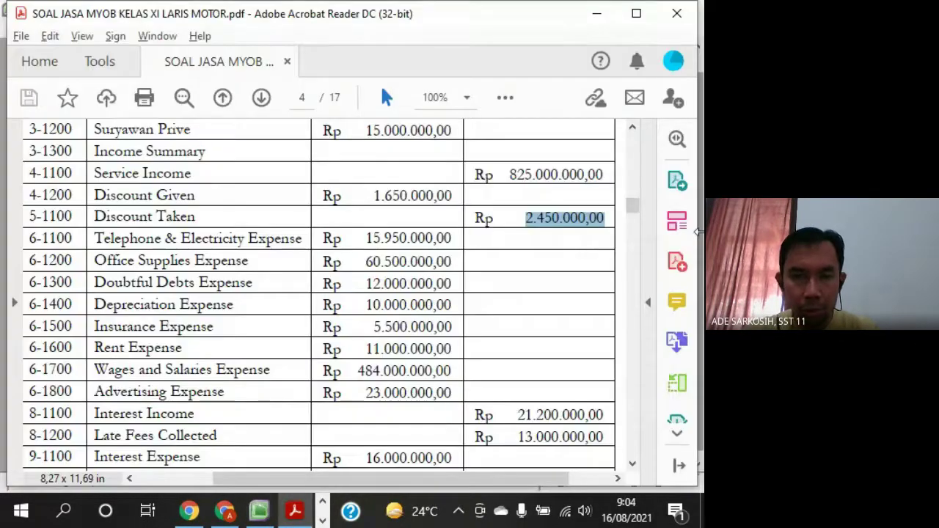
pyautogui.hotkey('alt', 'Tab')
pyautogui.write('2300000')
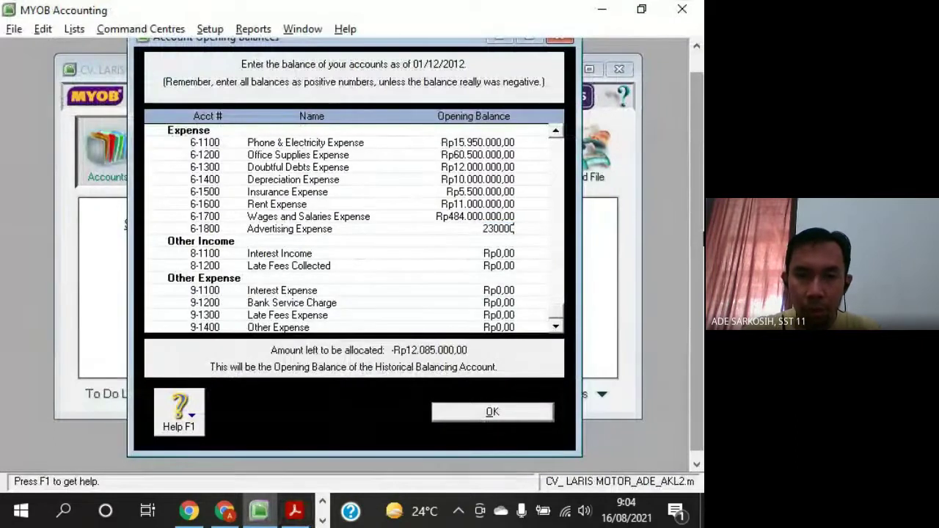
pyautogui.hotkey('alt', 'Tab')
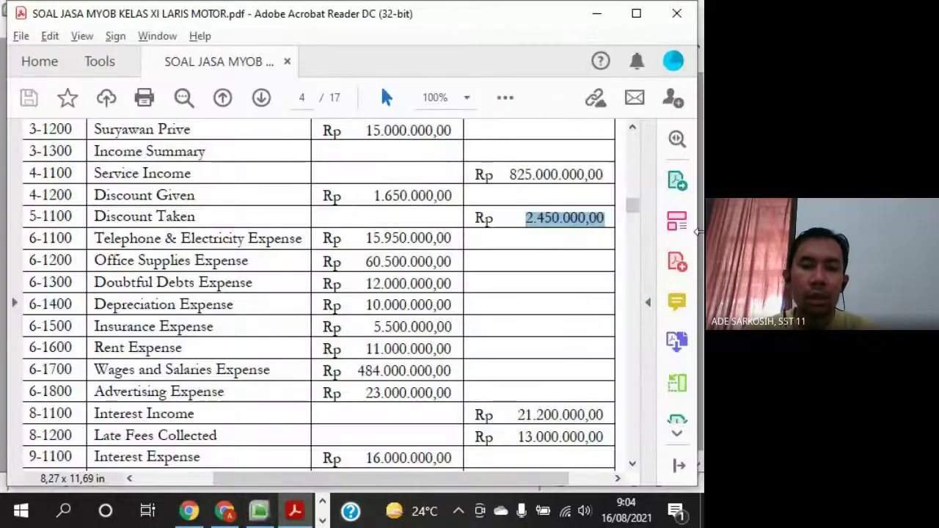
pyautogui.hotkey('alt', 'Tab')
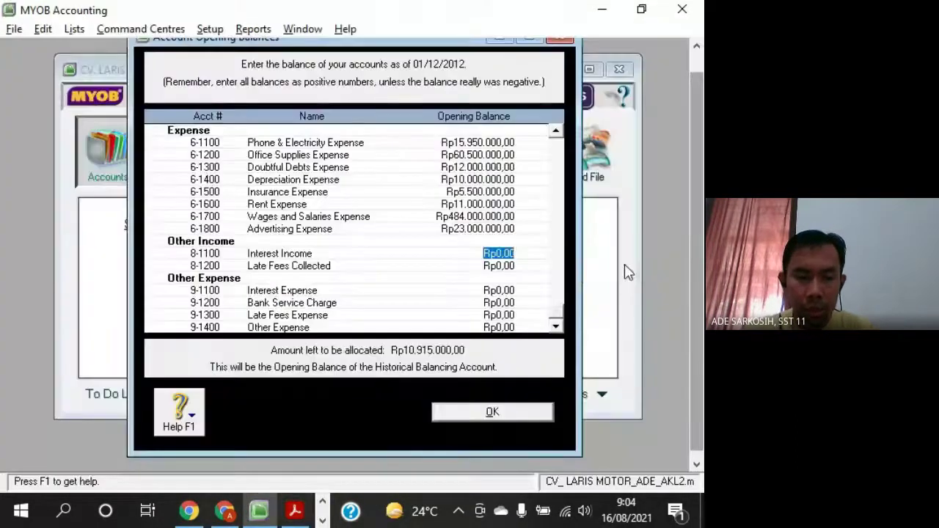
pyautogui.write('21.200.')
pyautogui.write('000')
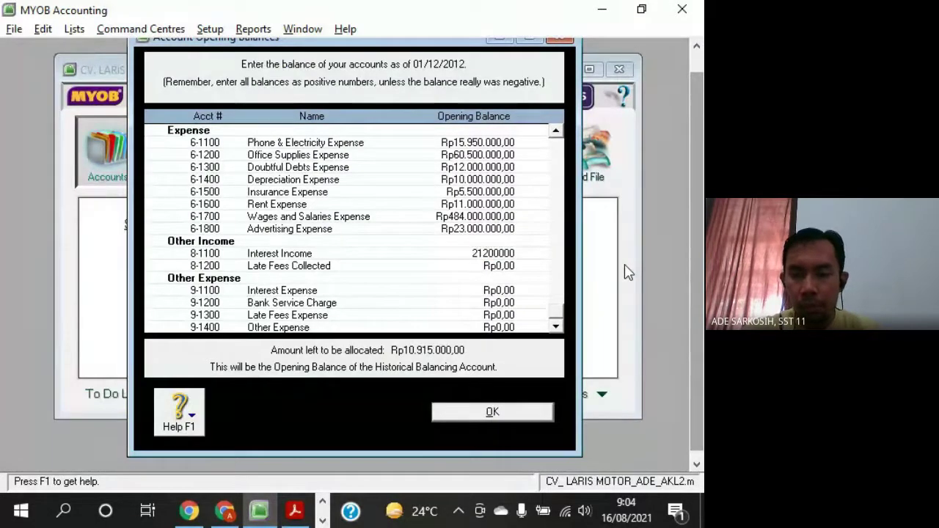
pyautogui.press('Tab')
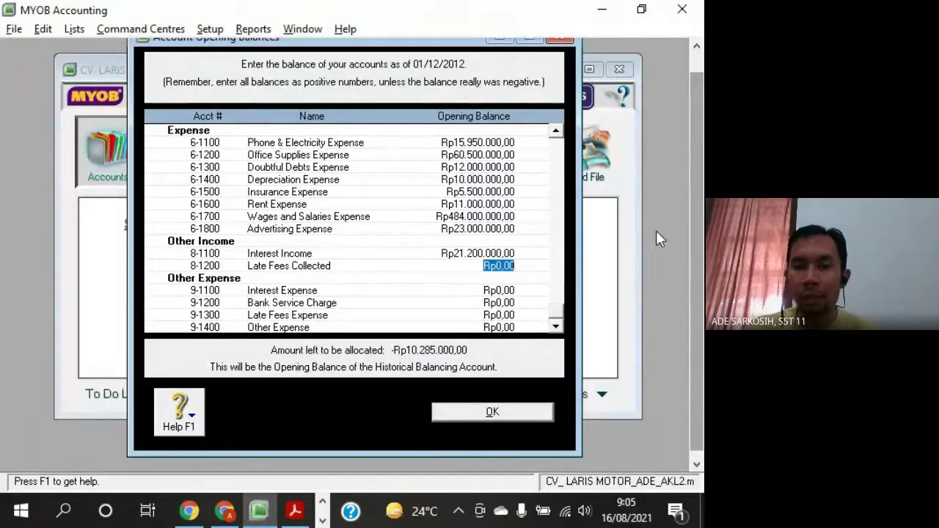
# Look up Late Fees Collected in the PDF's trial balance and set its opening balance in MYOB to 13000000
pyautogui.hotkey('alt', 'Tab')
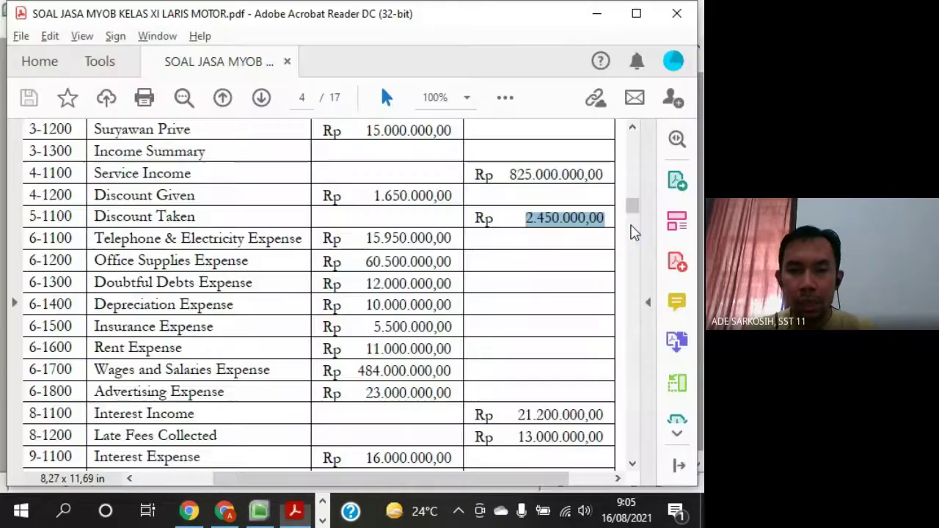
pyautogui.hotkey('alt', 'Tab')
pyautogui.write('1')
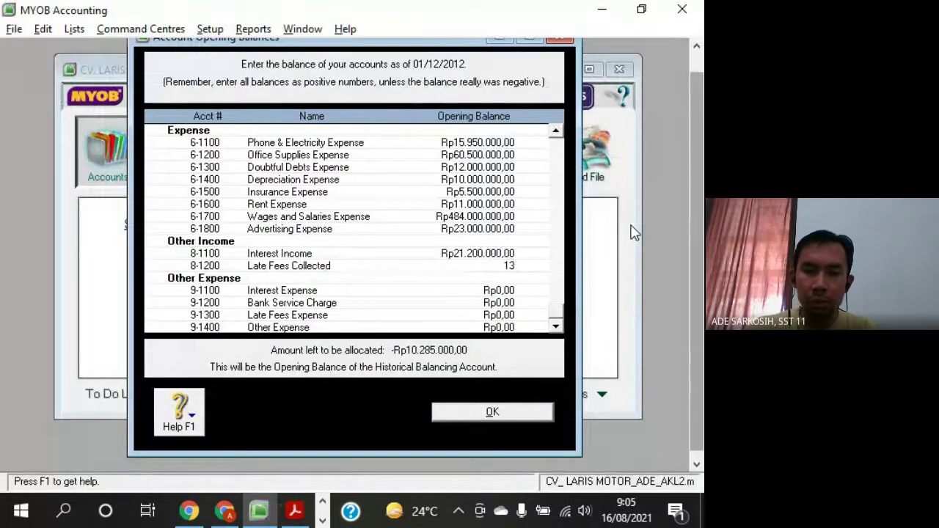
pyautogui.write('3000000')
pyautogui.press('Tab')
# Look up Interest Expense near the end of the PDF's trial balance and set its opening balance in MYOB to 16000000
pyautogui.hotkey('alt', 'Tab')
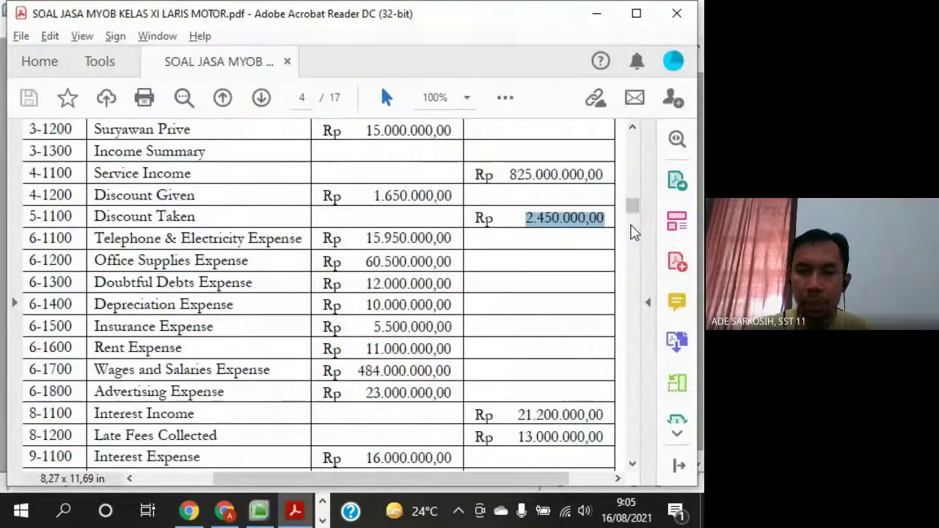
pyautogui.scroll(-2, 548, 288)
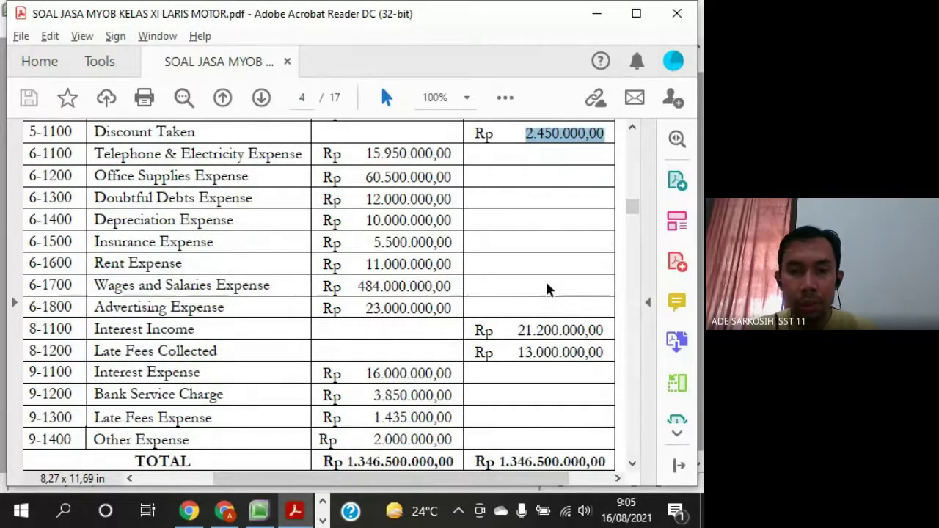
pyautogui.click(633, 465)
pyautogui.click(633, 465)
pyautogui.click(633, 465)
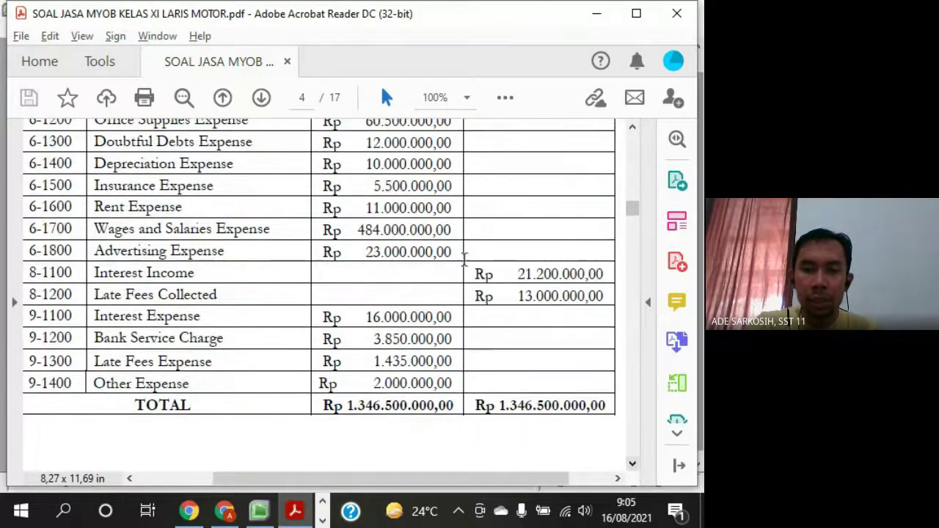
pyautogui.hotkey('alt', 'Tab')
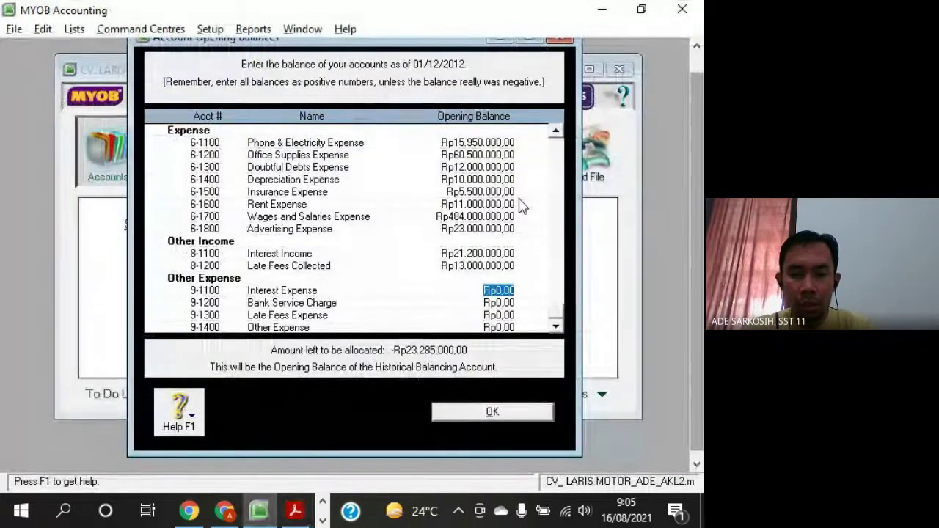
pyautogui.write('16.0')
pyautogui.write('00.000')
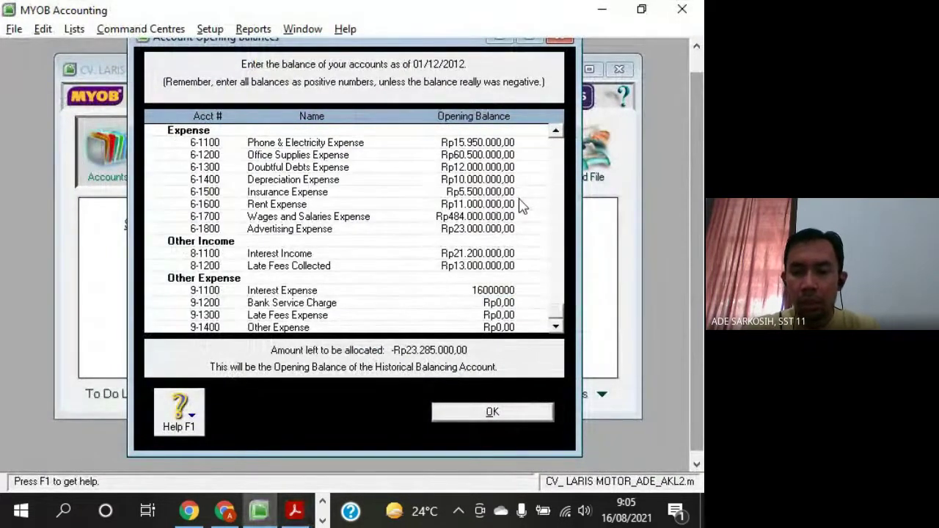
# Look up Bank Service Charge in the PDF's trial balance and set its opening balance in MYOB to 3850000
pyautogui.hotkey('alt', 'Tab')
pyautogui.hotkey('alt', 'Tab')
pyautogui.press('Tab')
pyautogui.write('3')
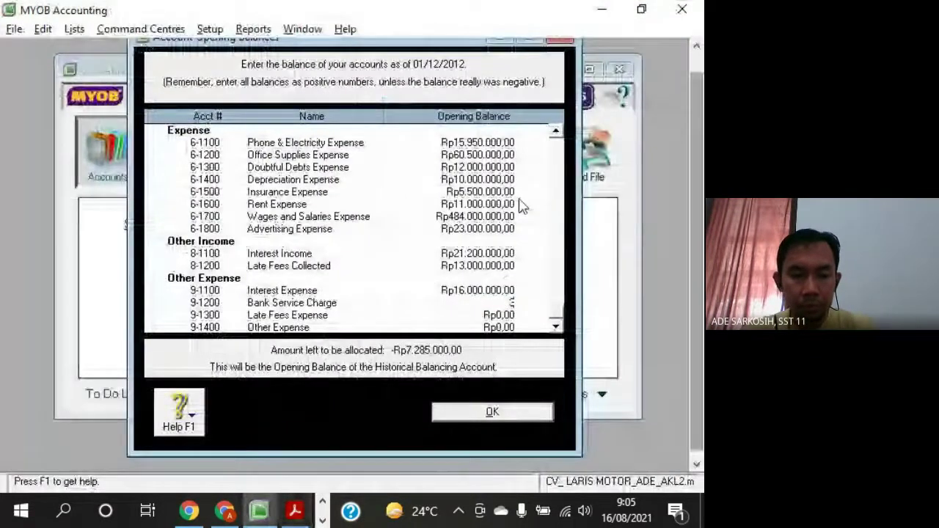
pyautogui.write('.850.000')
pyautogui.press('Tab')
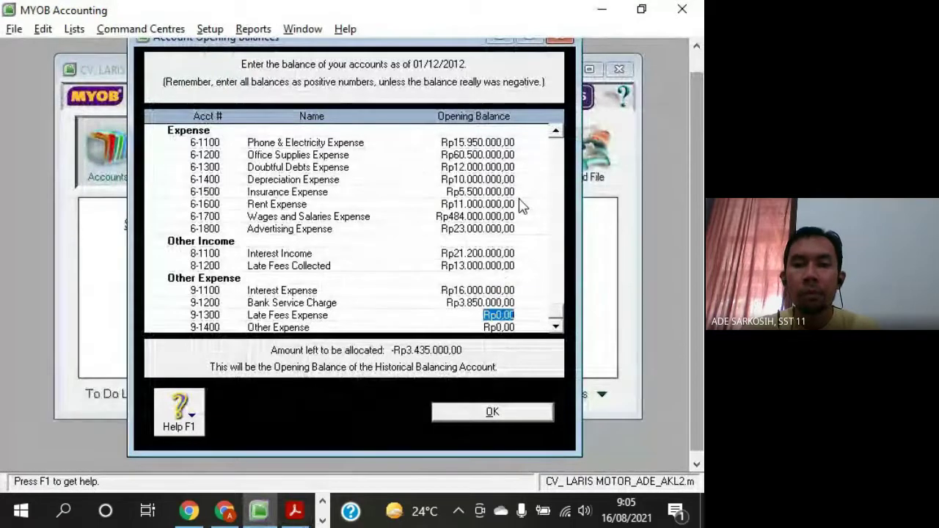
# Look up Late Fees Expense in the PDF's trial balance and set its opening balance in MYOB to 1435000
pyautogui.hotkey('alt', 'Tab')
pyautogui.hotkey('alt', 'Tab')
pyautogui.write('1435')
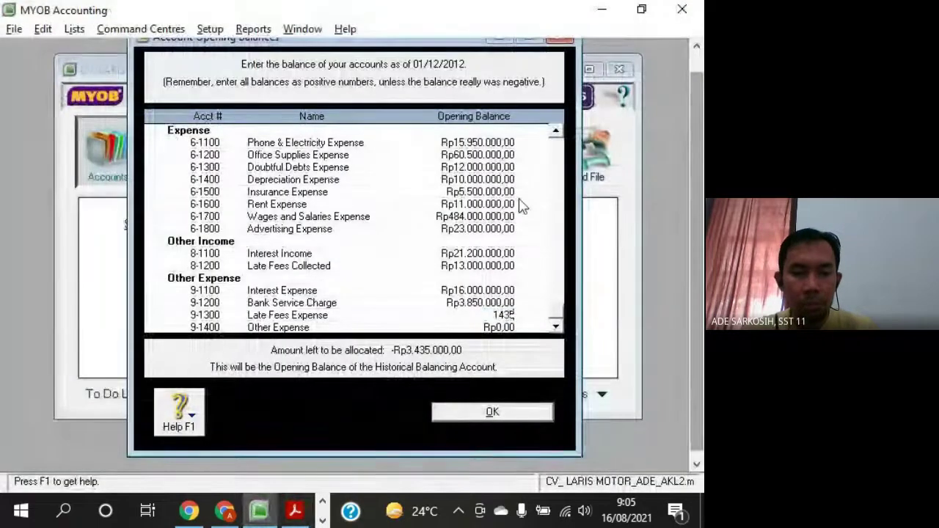
pyautogui.write('0')
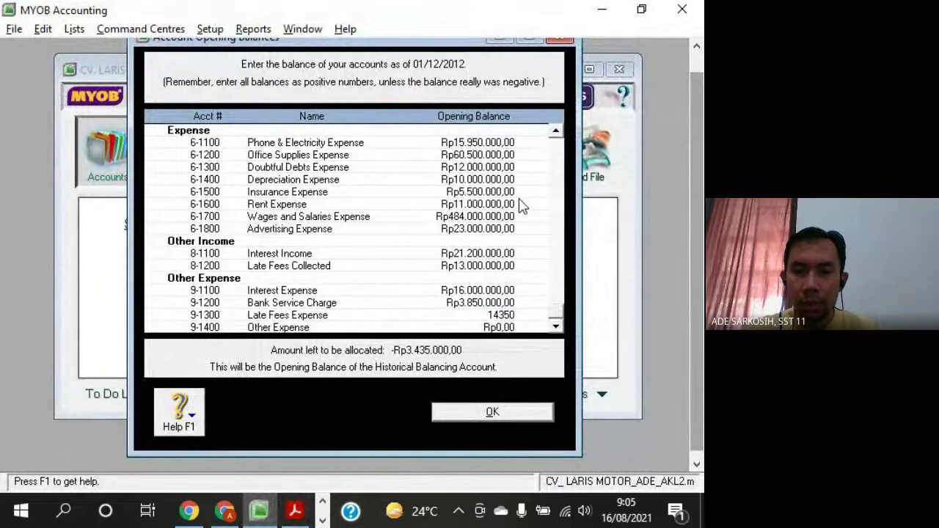
pyautogui.hotkey('alt', 'Tab')
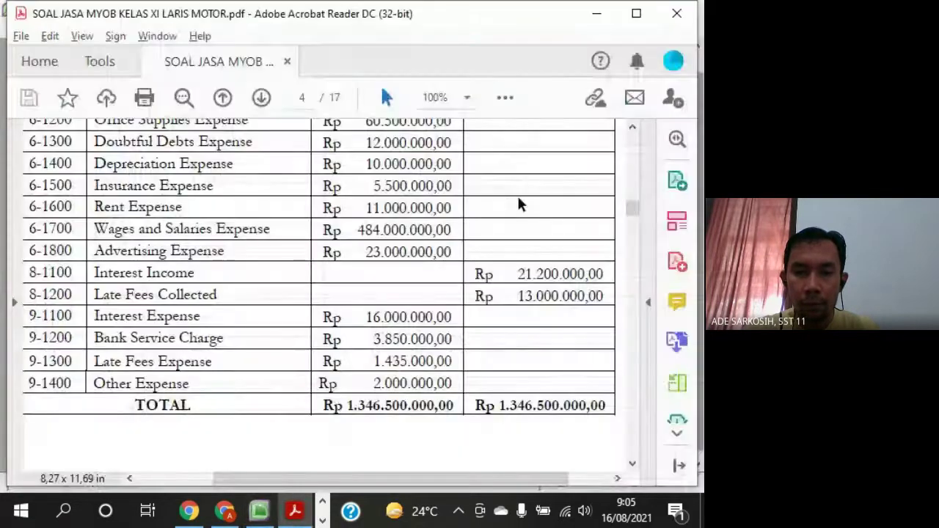
pyautogui.hotkey('alt', 'Tab')
pyautogui.write('0')
pyautogui.press('Tab')
# Look up Other Expense in the PDF's trial balance and set its opening balance in MYOB to 2000000
pyautogui.hotkey('alt', 'Tab')
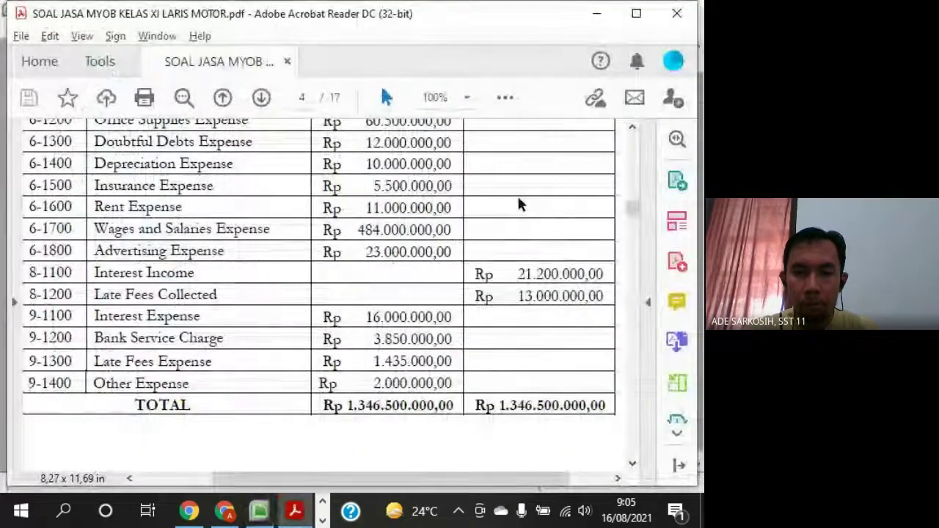
pyautogui.hotkey('alt', 'Tab')
pyautogui.write('2')
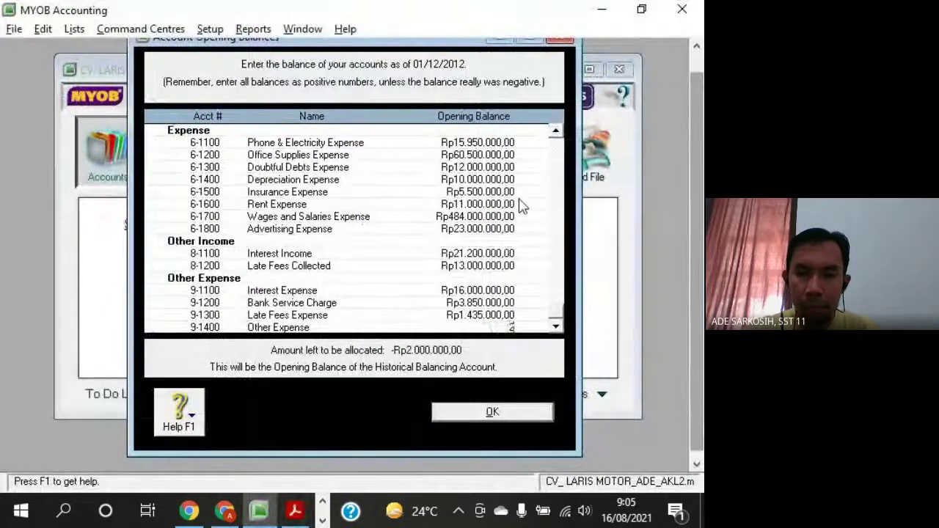
pyautogui.write('000000')
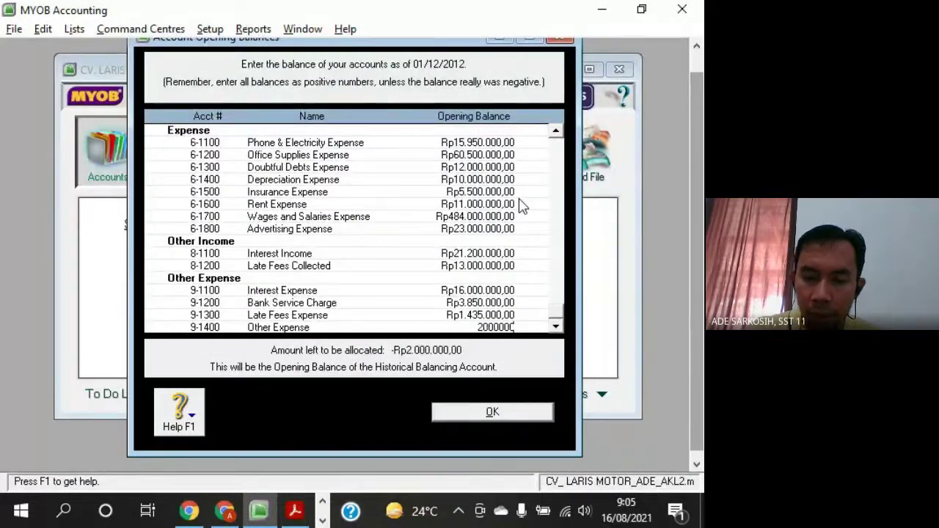
pyautogui.press('Tab')
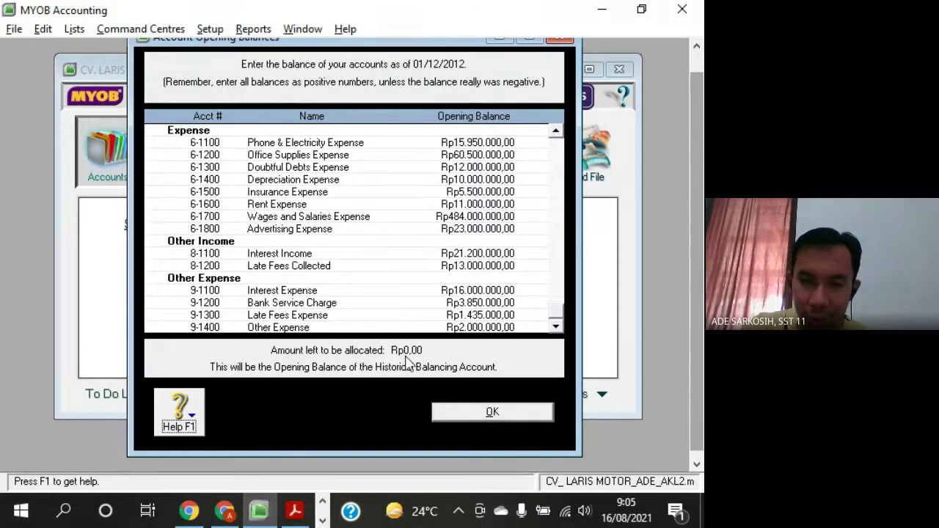
# Review the entered opening balances from Cash in Bank through Other Expense, along with the amount left to be allocated
pyautogui.moveTo(555, 322); pyautogui.dragTo(566, 130)
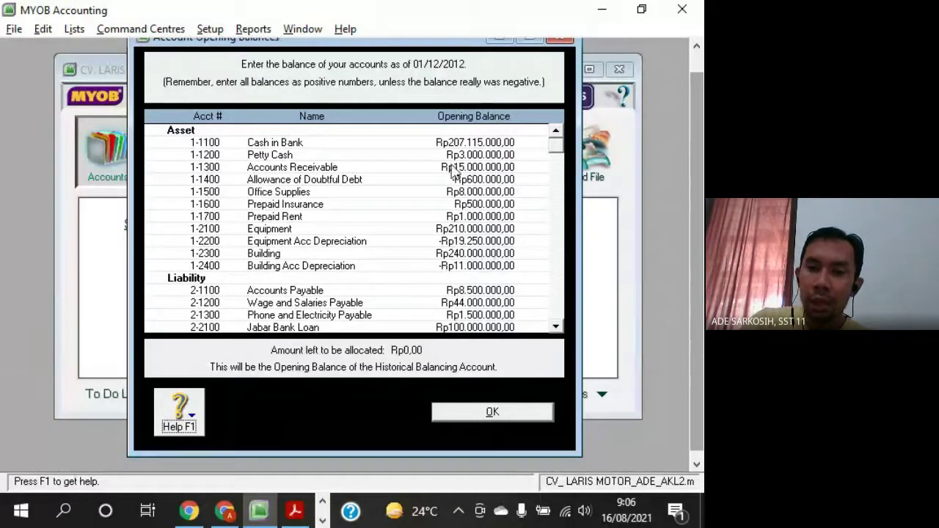
pyautogui.click(490, 143)
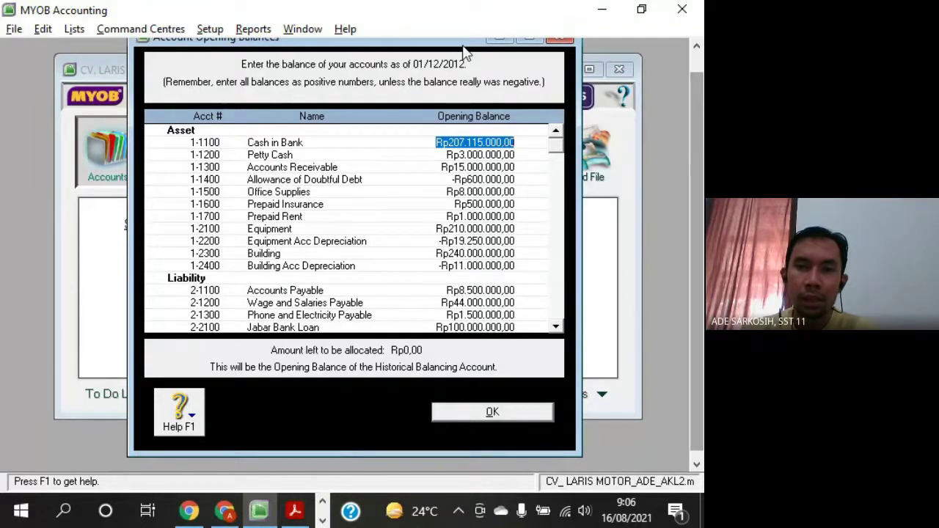
pyautogui.moveTo(464, 49); pyautogui.dragTo(474, 63)
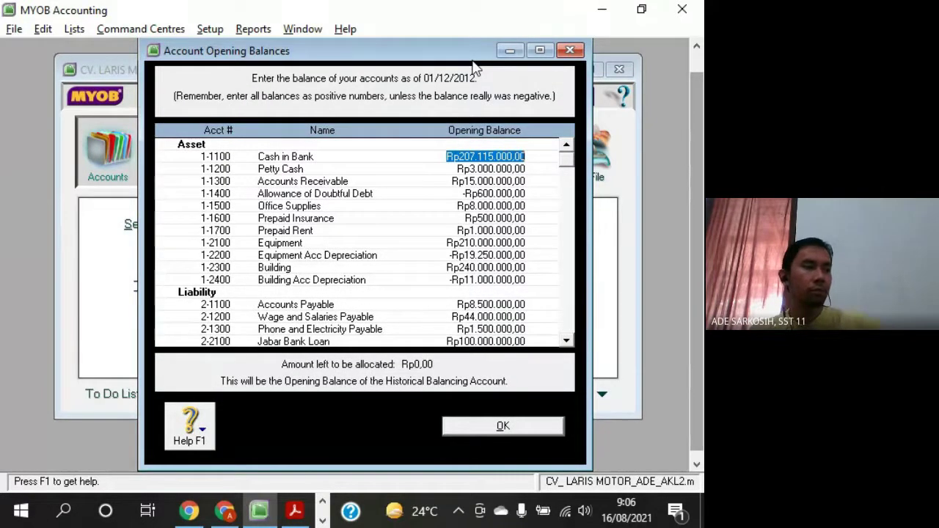
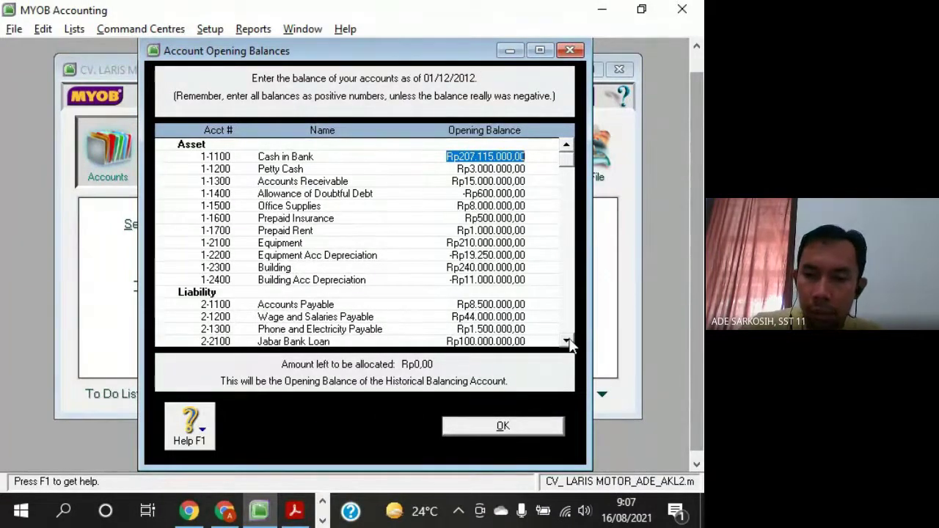
pyautogui.moveTo(569, 343); pyautogui.dragTo(569, 342)
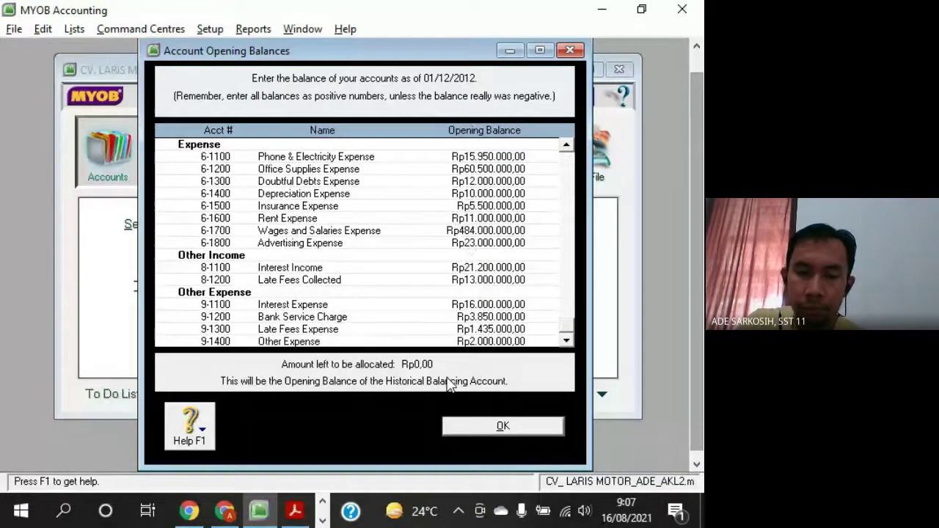
# Switch to the Google Meet call, pin the unmuted participant to the screen, and return to MYOB
pyautogui.click(227, 510)
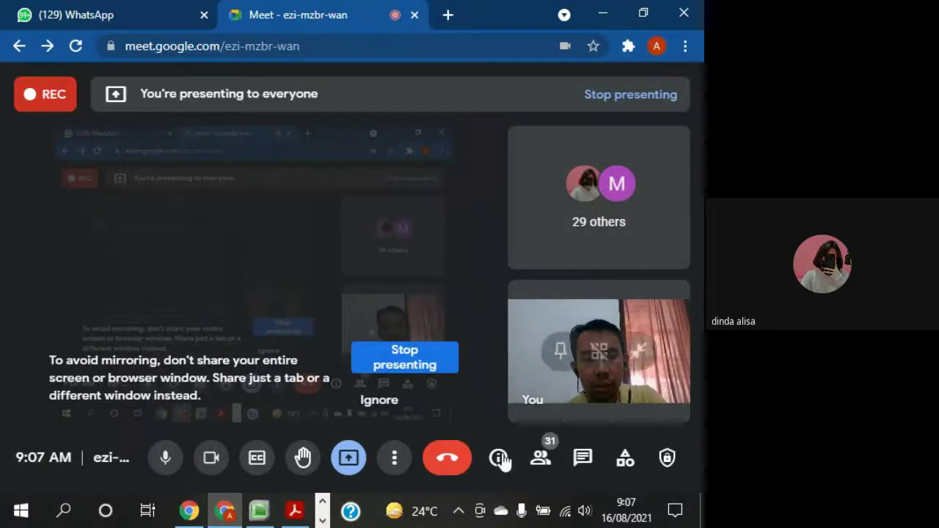
pyautogui.click(540, 458)
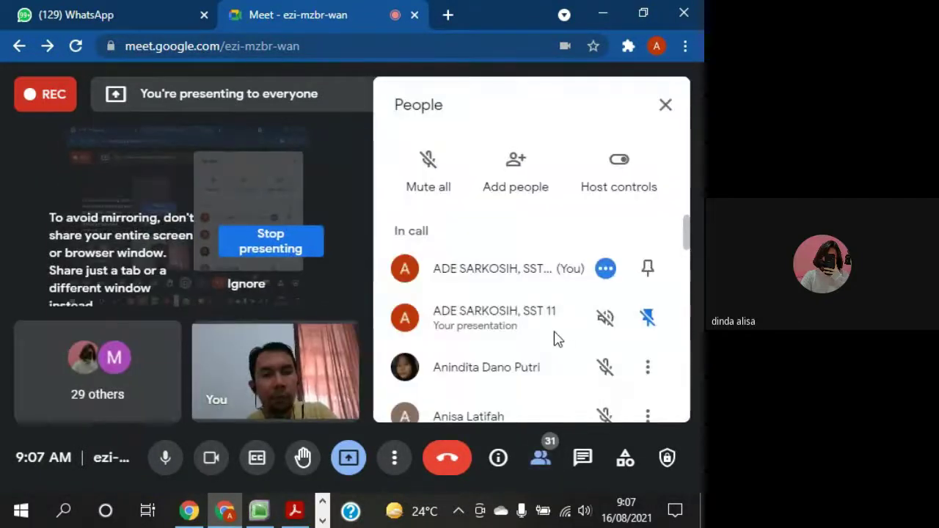
pyautogui.scroll(-3, 555, 338)
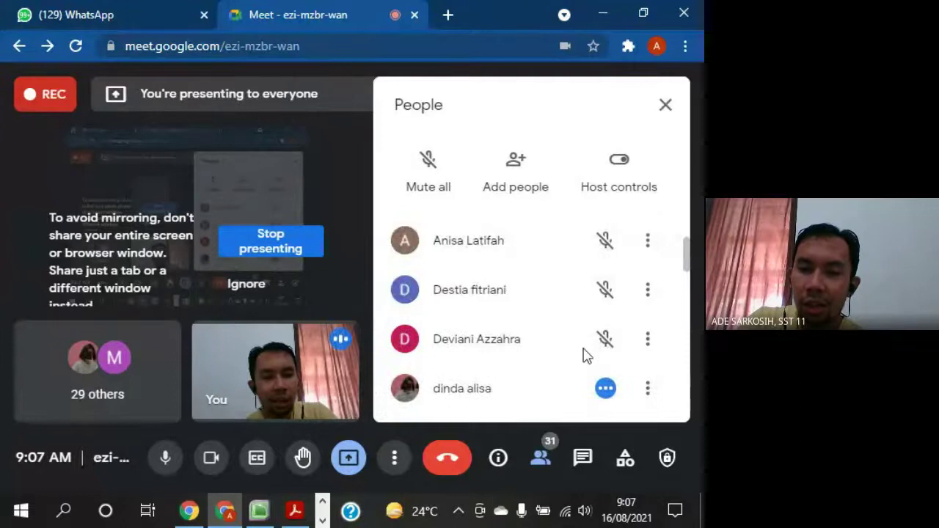
pyautogui.click(644, 391)
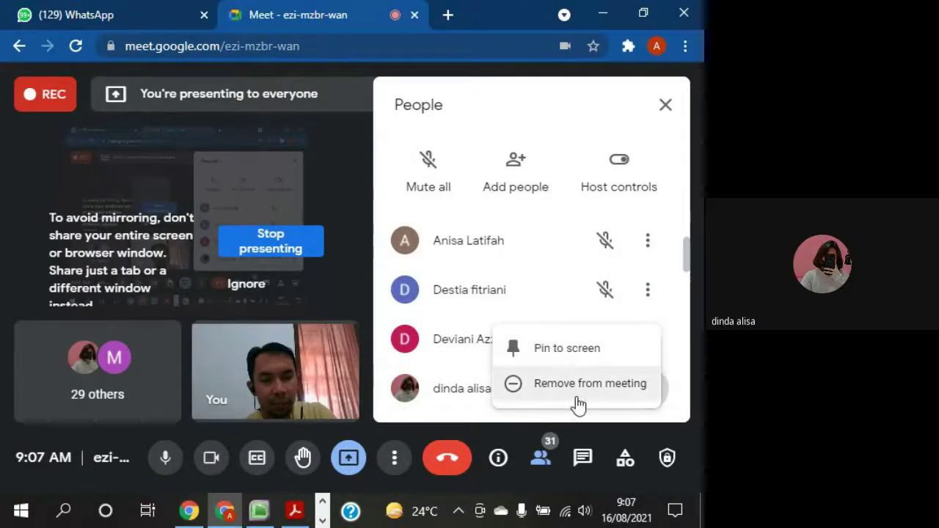
pyautogui.click(568, 353)
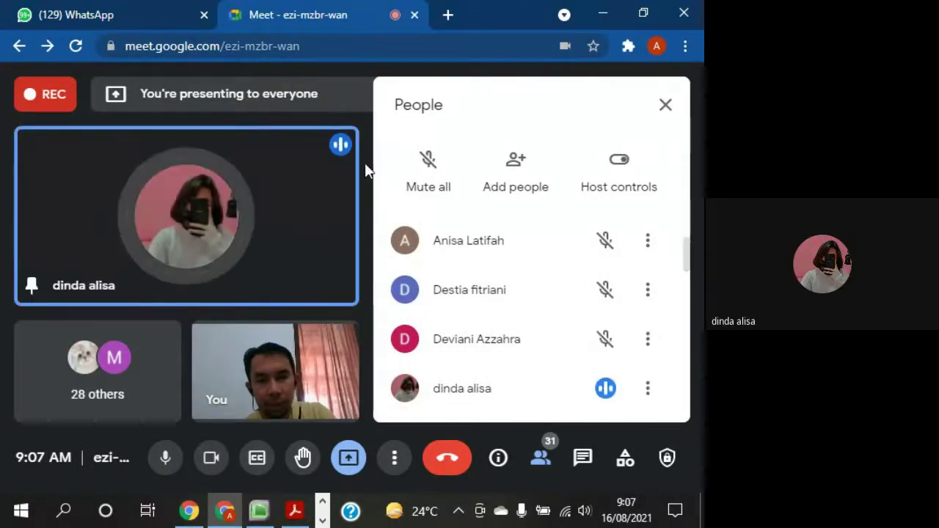
pyautogui.click(666, 105)
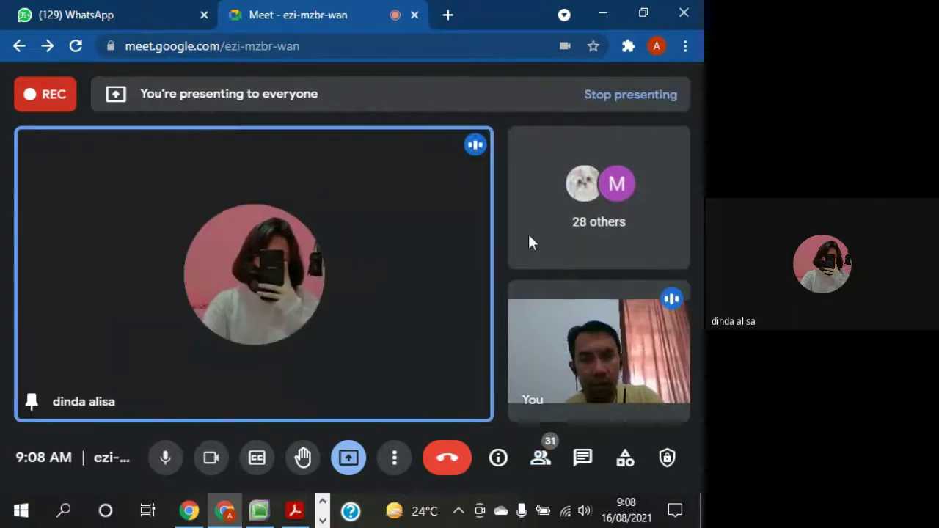
pyautogui.hotkey('alt', 'Tab')
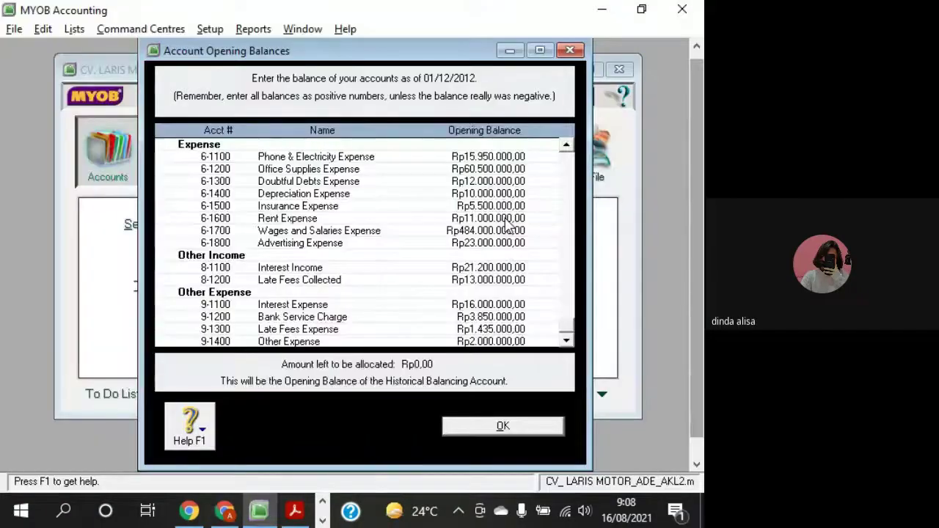
pyautogui.click(666, 372)
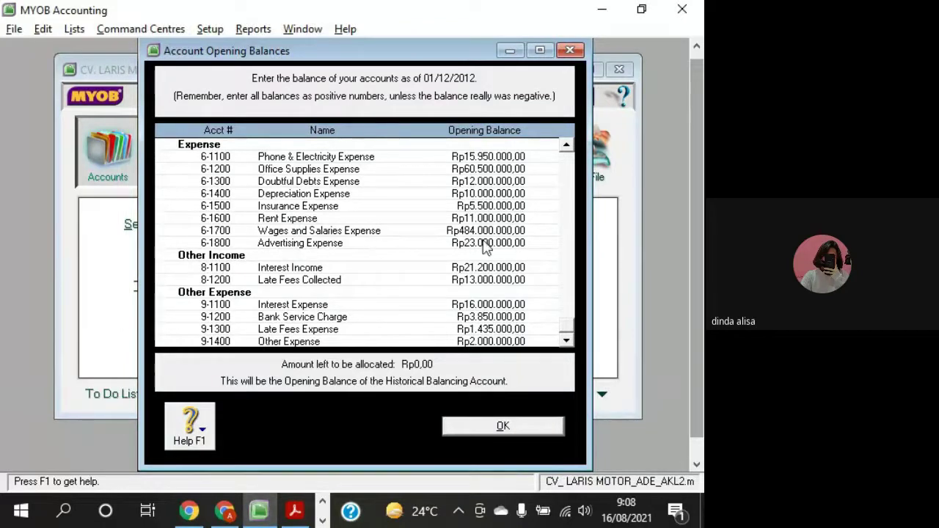
# Show the Expense accounts in the Accounts List and place the Account Opening Balances window over it for comparison
pyautogui.click(481, 157)
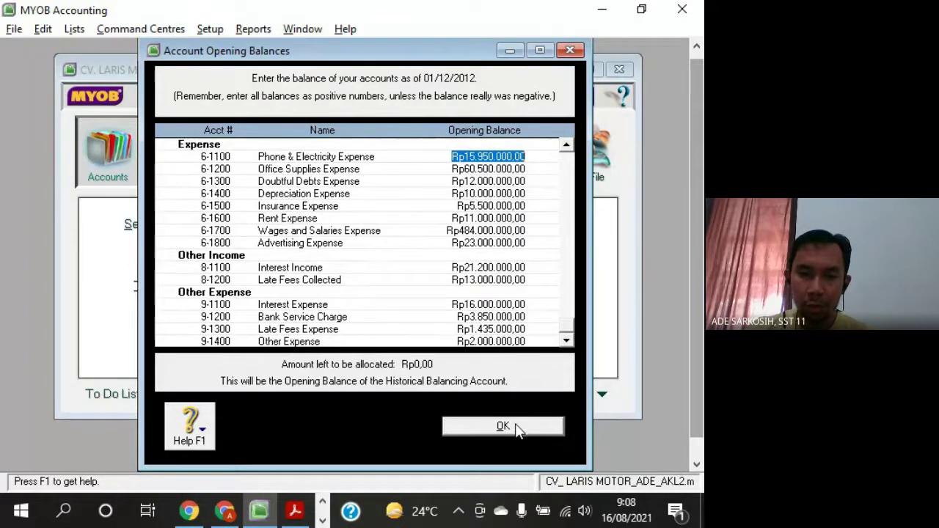
pyautogui.moveTo(364, 51); pyautogui.dragTo(684, 128)
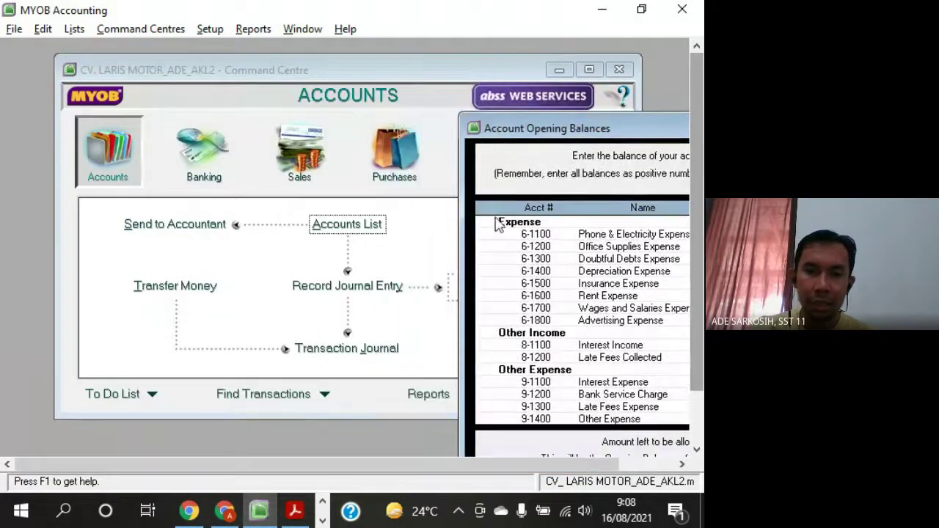
pyautogui.click(350, 224)
pyautogui.click(488, 127)
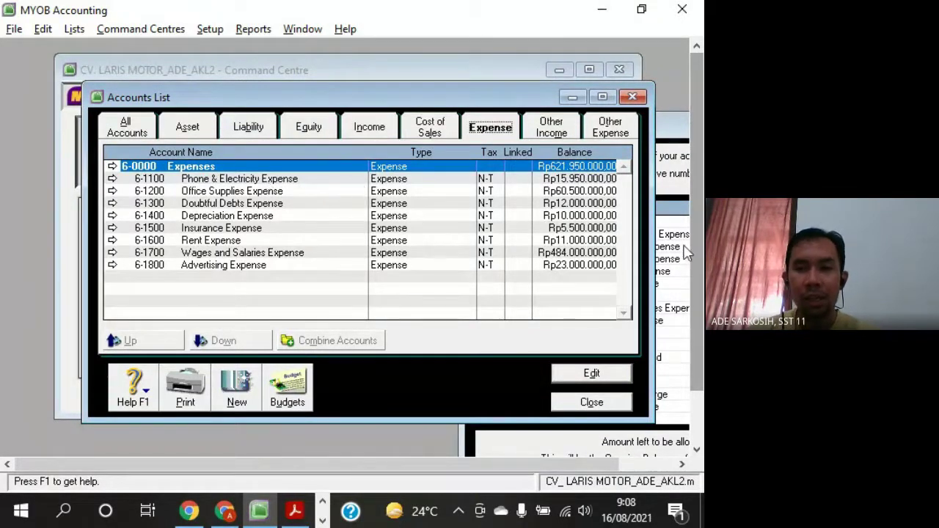
pyautogui.click(666, 179)
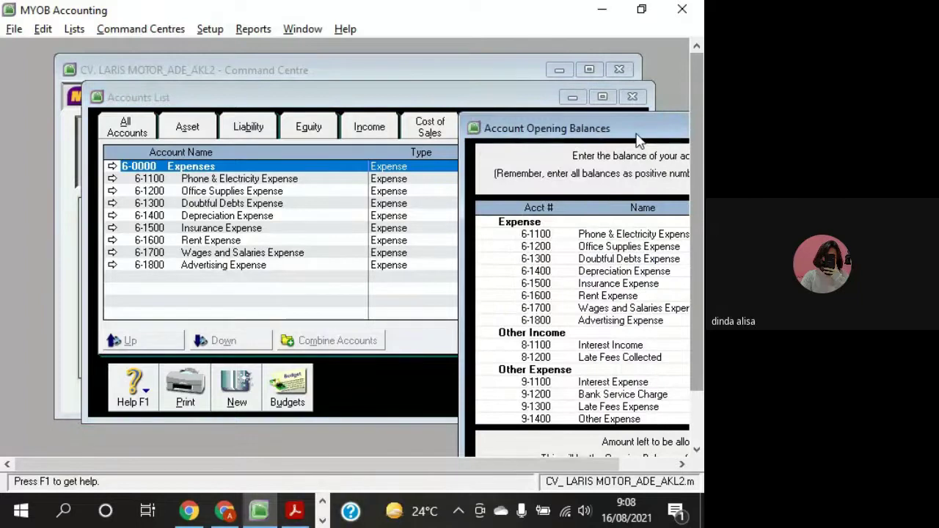
pyautogui.moveTo(639, 129); pyautogui.dragTo(421, 66)
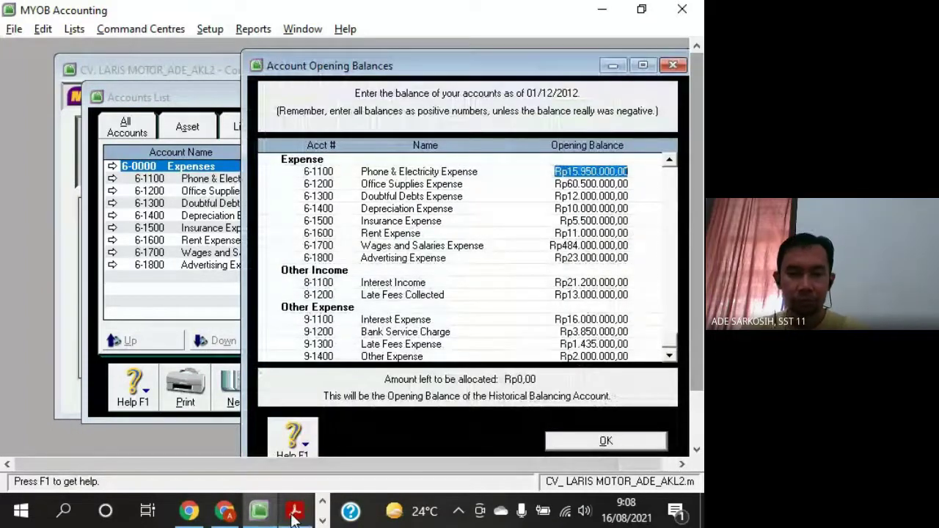
# Check the Google Meet call, return to MYOB and dismiss the presenting notification
pyautogui.click(224, 512)
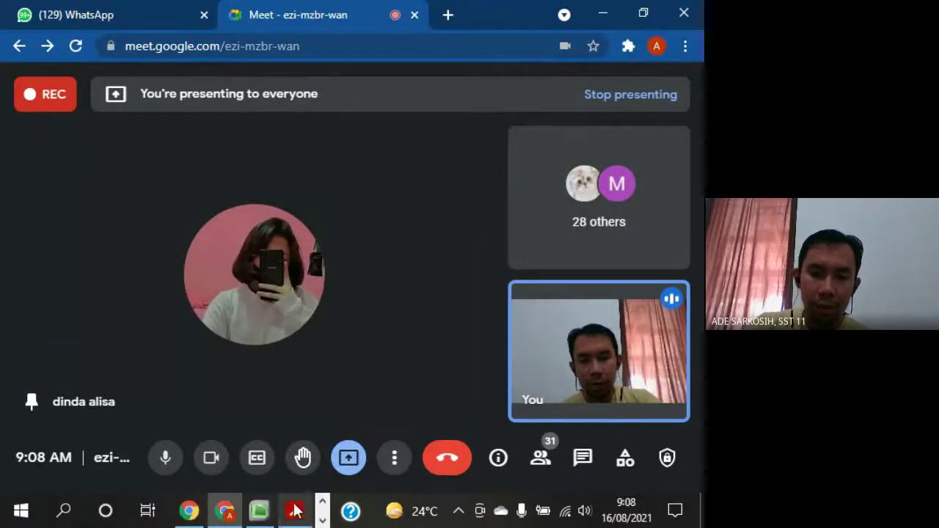
pyautogui.click(258, 512)
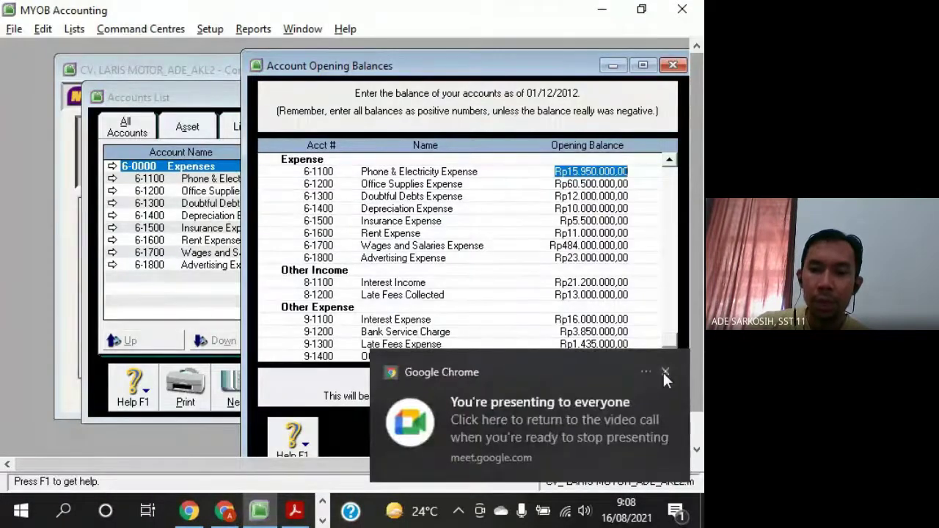
pyautogui.click(664, 371)
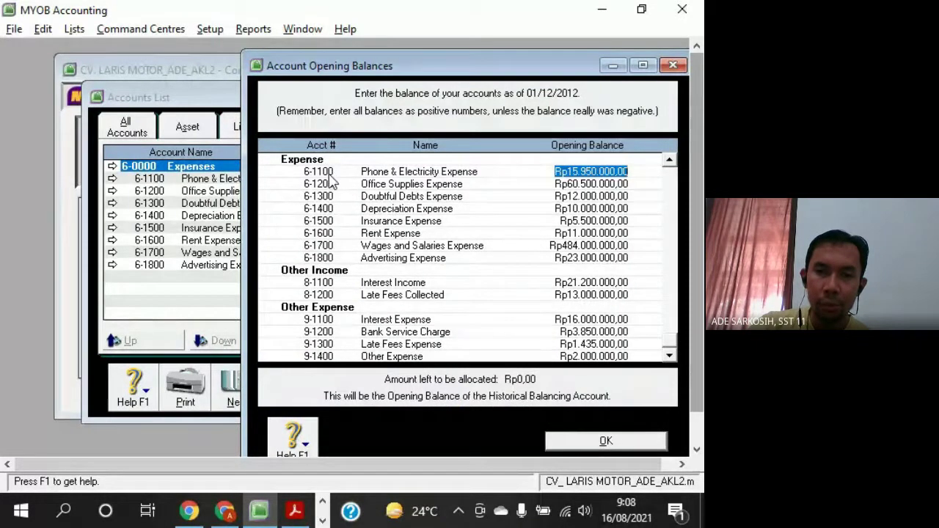
# Compare the Advertising Expense opening balance with the Expense accounts in the Accounts List, and close the list
pyautogui.click(603, 259)
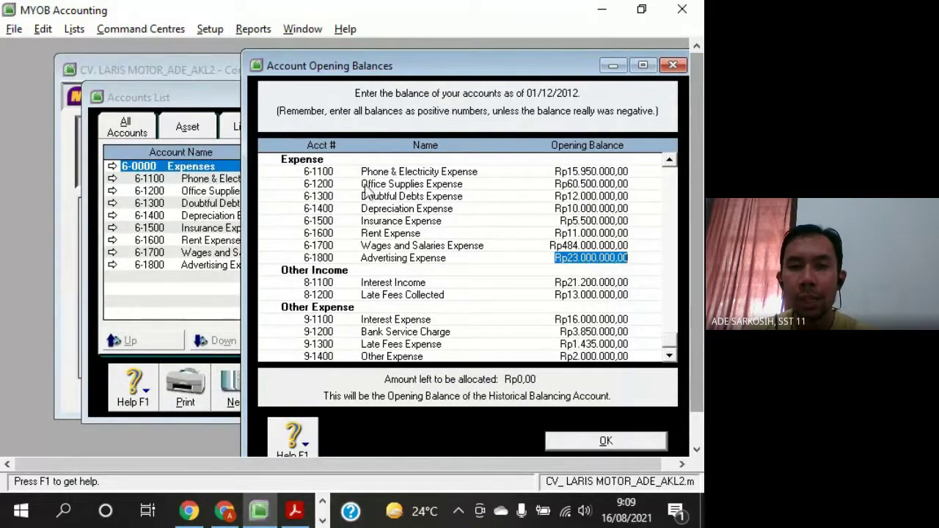
pyautogui.click(223, 288)
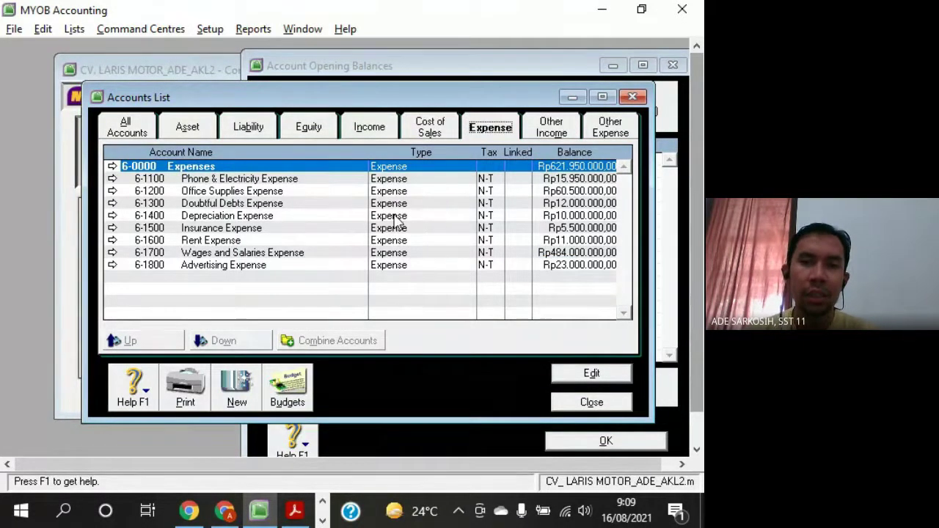
pyautogui.click(633, 97)
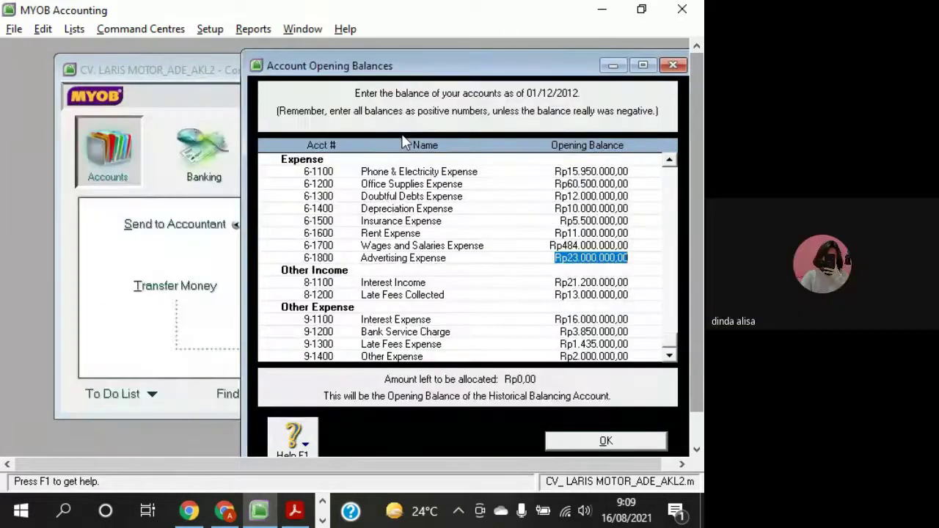
pyautogui.moveTo(378, 67); pyautogui.dragTo(282, 67)
pyautogui.click(210, 29)
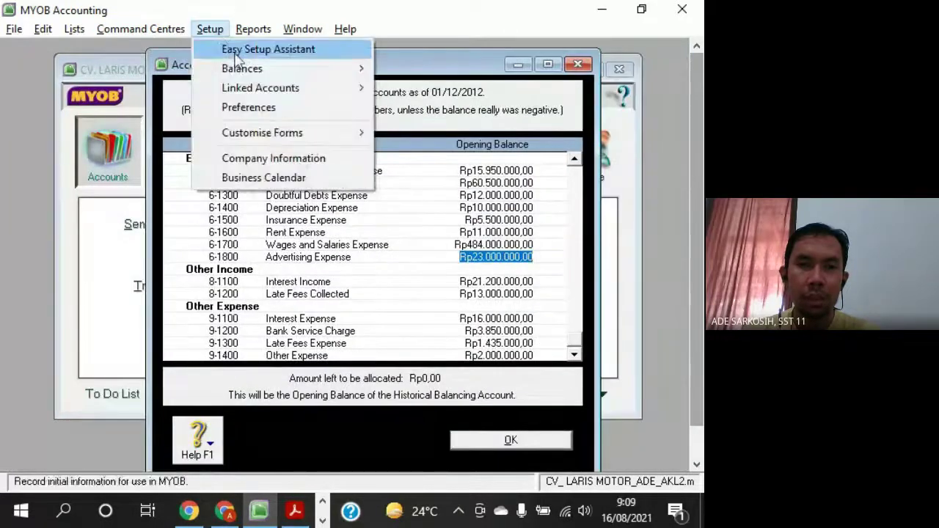
pyautogui.click(407, 68)
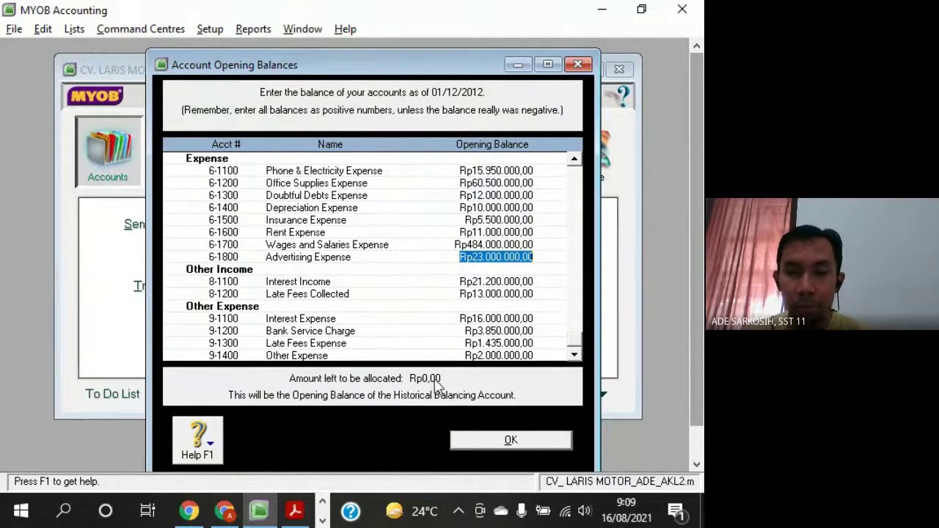
# Check the opening balances of Interest Expense, Bank Service Charge, Late Fees Expense and Other Expense one by one
pyautogui.click(511, 321)
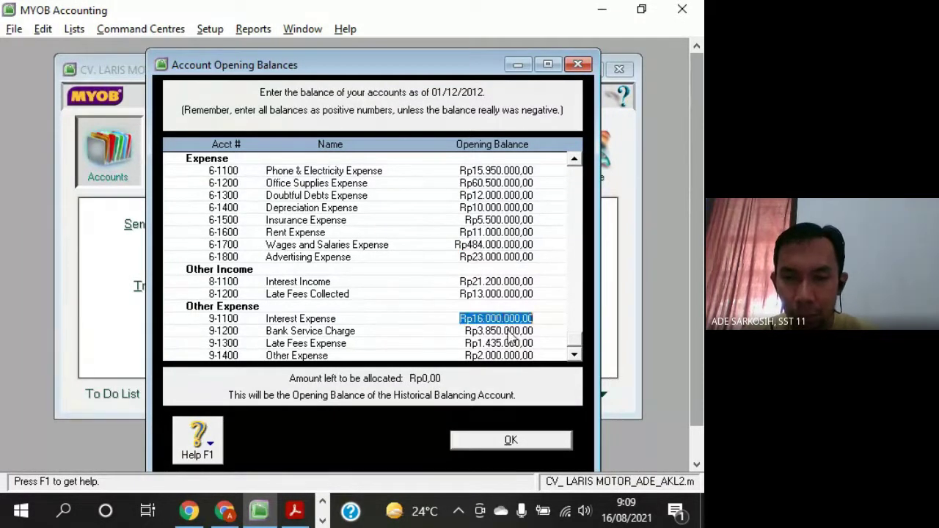
pyautogui.click(514, 333)
pyautogui.click(517, 344)
pyautogui.click(515, 356)
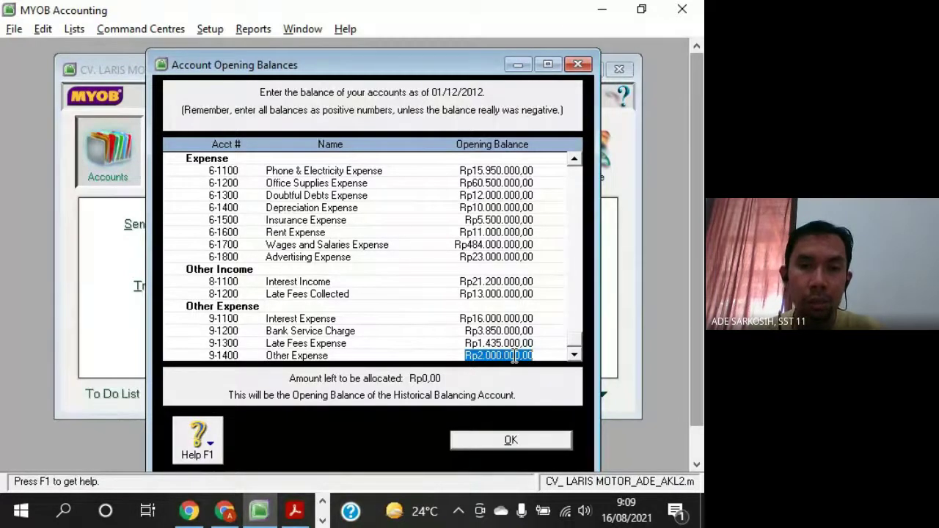
# Check the asset opening balances one by one, from Cash in Bank down to Equipment Acc Depreciation
pyautogui.moveTo(576, 342); pyautogui.dragTo(571, 168)
pyautogui.click(514, 170)
pyautogui.click(511, 195)
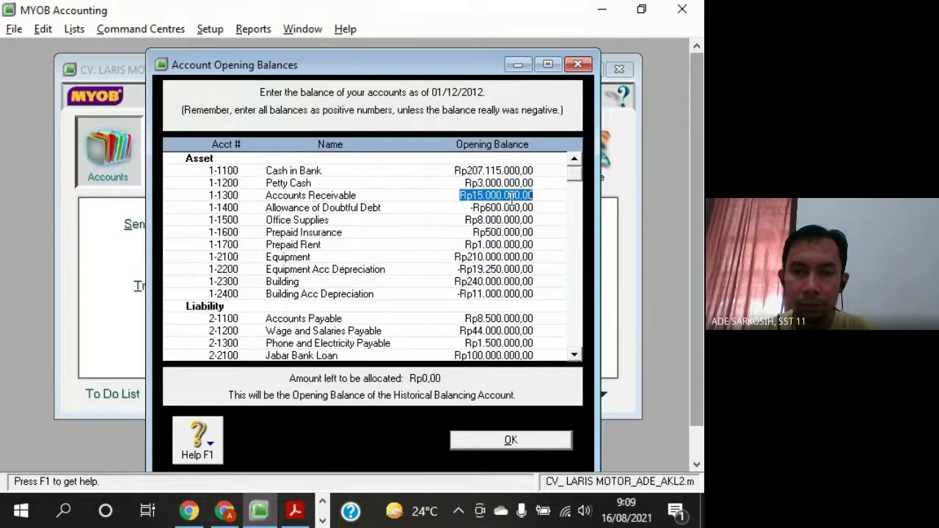
pyautogui.click(512, 208)
pyautogui.click(513, 220)
pyautogui.click(513, 232)
pyautogui.click(515, 245)
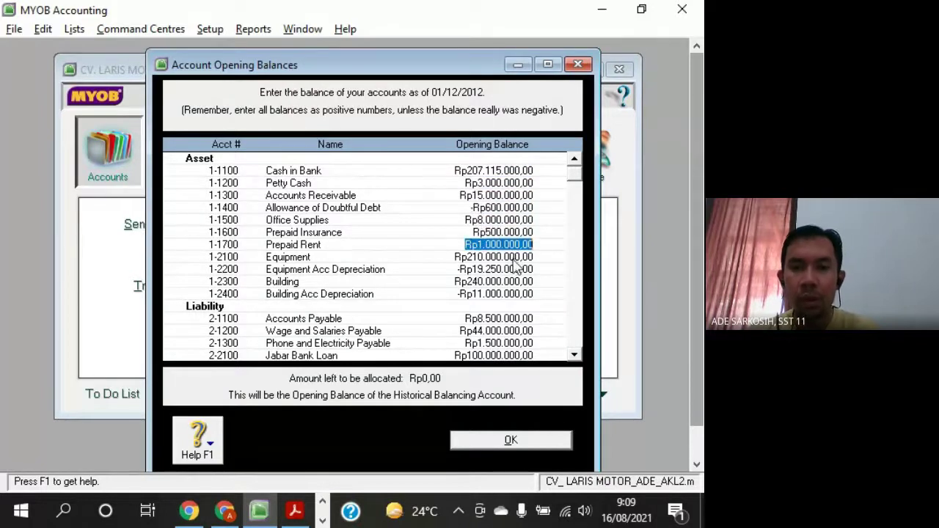
pyautogui.click(516, 257)
pyautogui.click(518, 269)
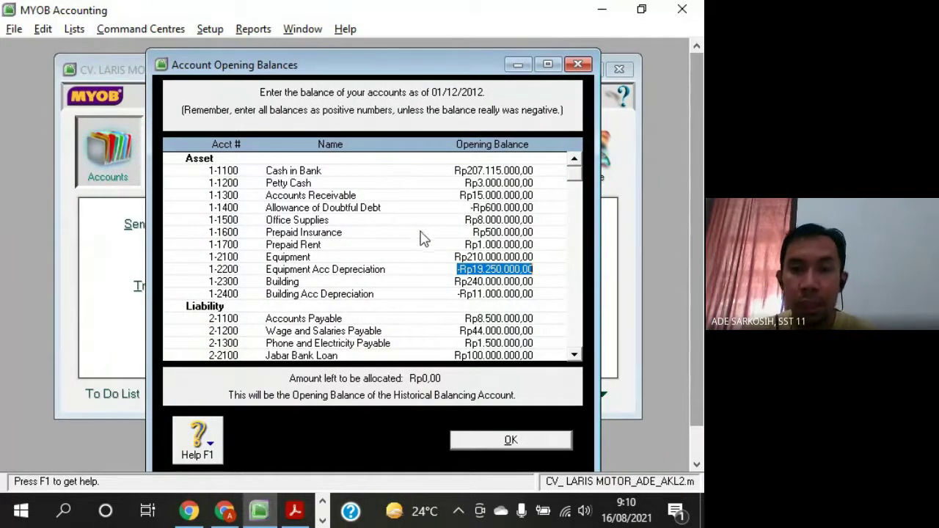
# Confirm the account opening balances to close their window, and shift the Command Centre window slightly
pyautogui.moveTo(455, 70); pyautogui.dragTo(456, 57)
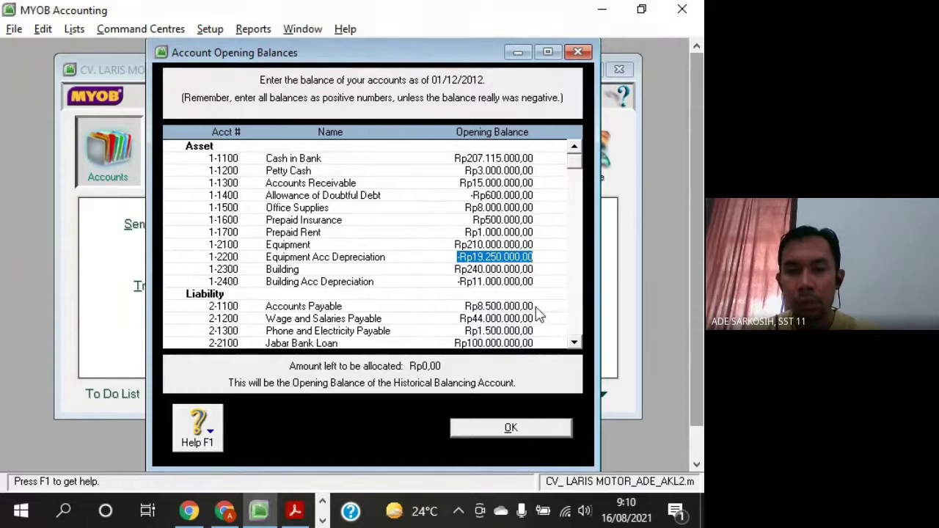
pyautogui.click(554, 429)
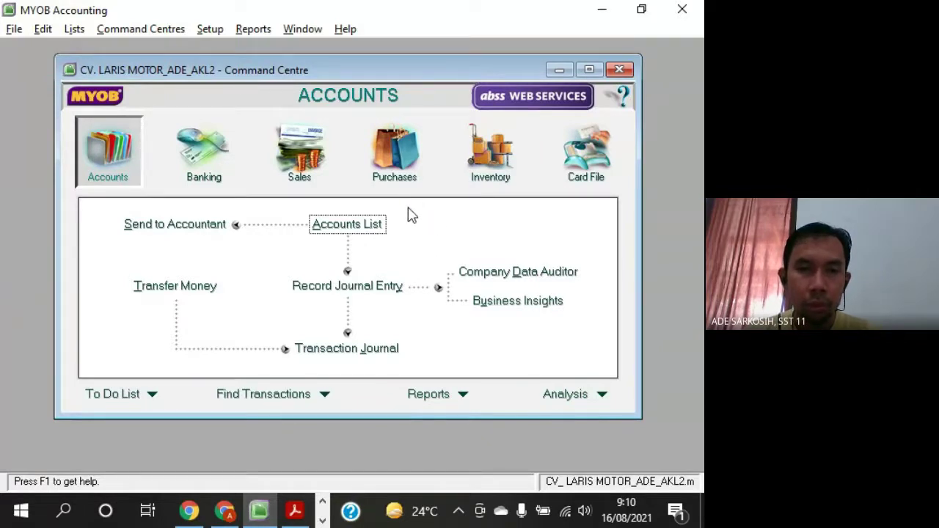
pyautogui.moveTo(382, 74); pyautogui.dragTo(385, 86)
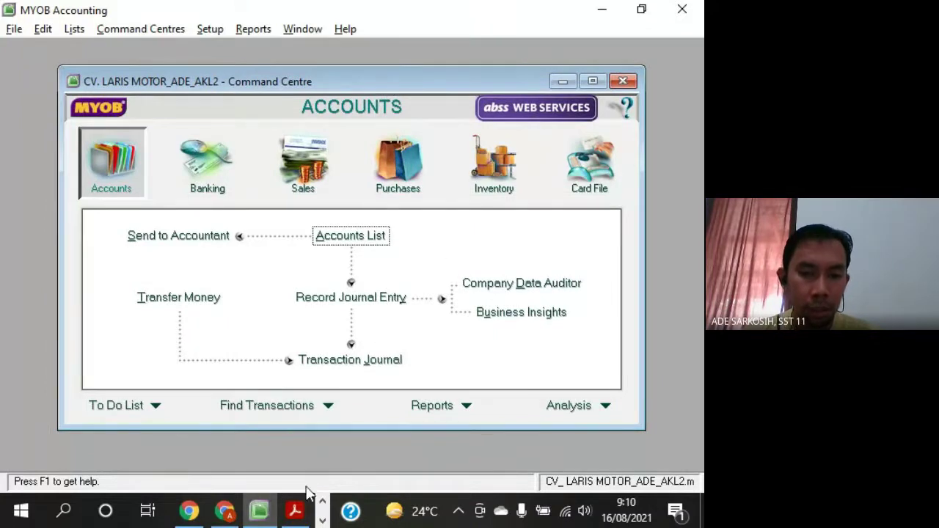
# Switch to the PDF in Acrobat Reader and read the company identity and accounting policies on page 2
pyautogui.click(295, 511)
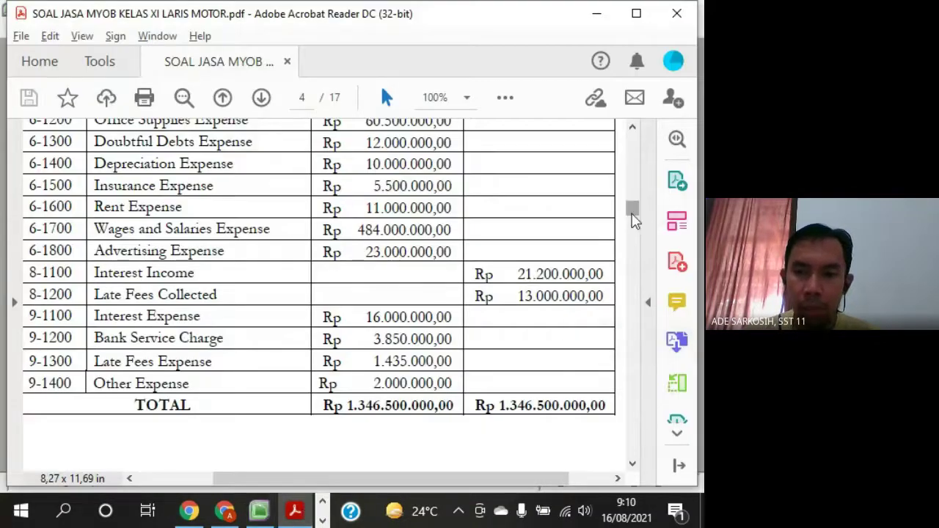
pyautogui.moveTo(632, 211); pyautogui.dragTo(629, 143)
pyautogui.scroll(-5, 525, 311)
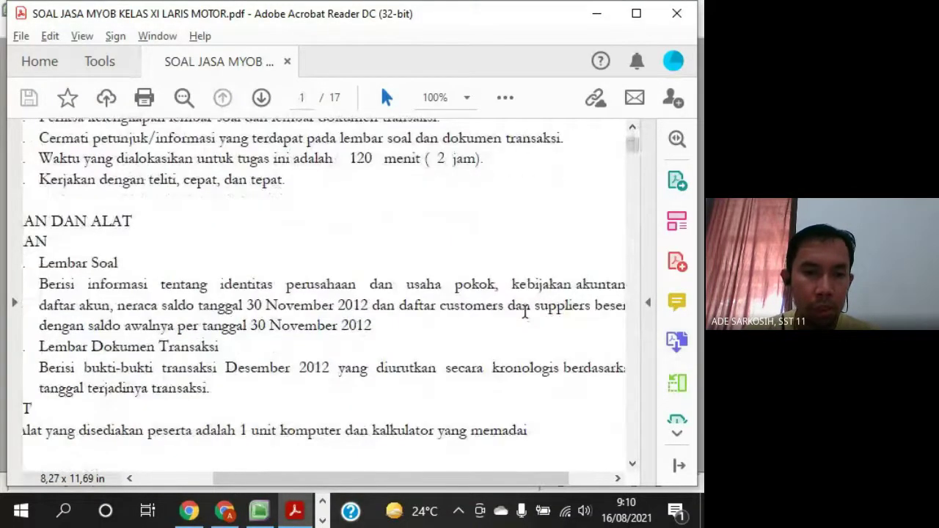
pyautogui.scroll(-10, 524, 312)
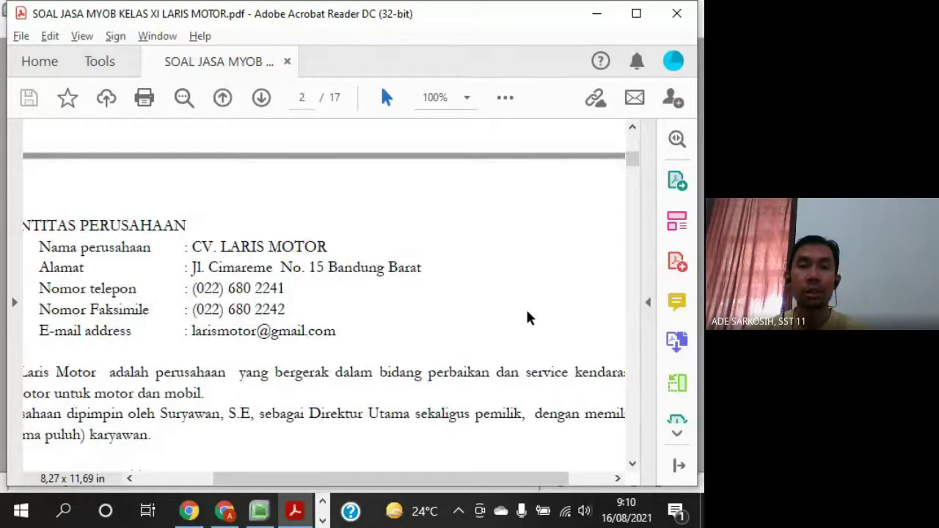
pyautogui.scroll(-2, 529, 315)
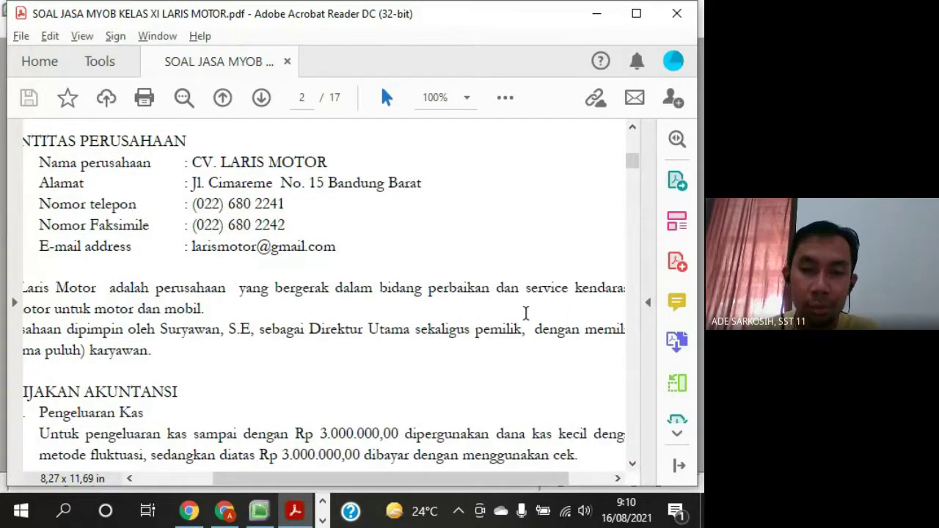
pyautogui.scroll(-4, 489, 377)
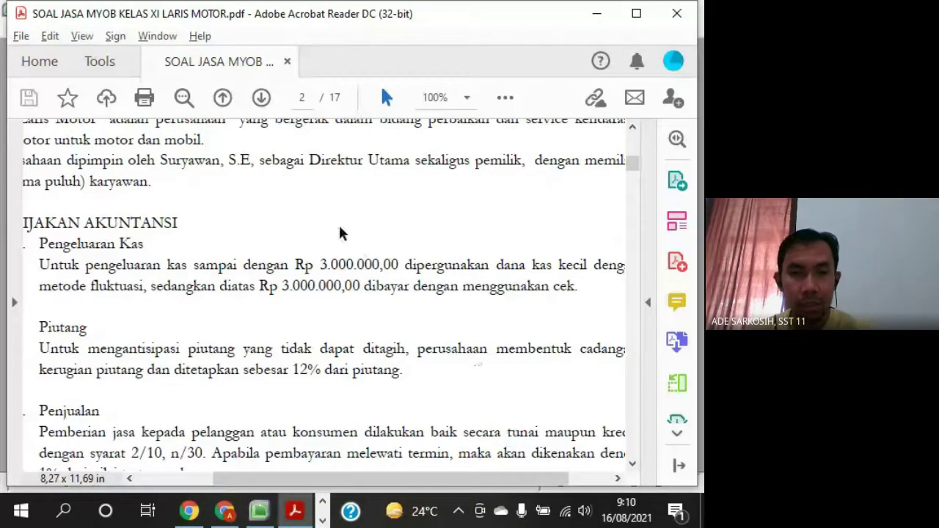
pyautogui.scroll(-1, 390, 303)
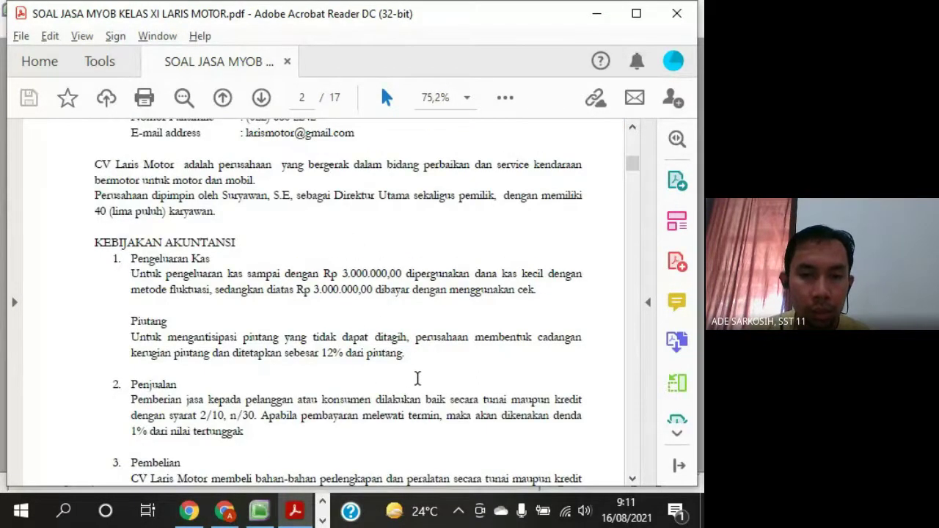
pyautogui.scroll(-2, 416, 377)
pyautogui.scroll(-2, 414, 375)
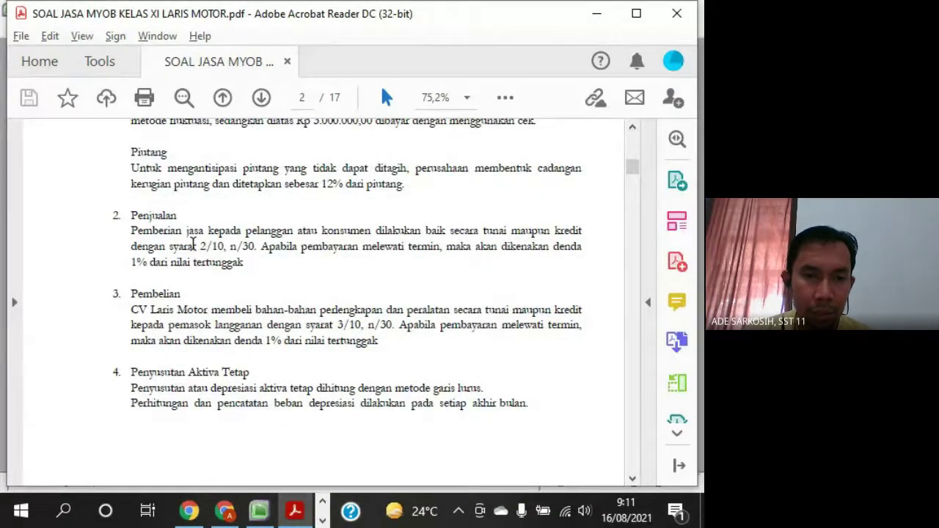
# Examine the credit terms and late-payment charges in the sales and purchases policies of the PDF
pyautogui.moveTo(201, 245); pyautogui.dragTo(262, 254)
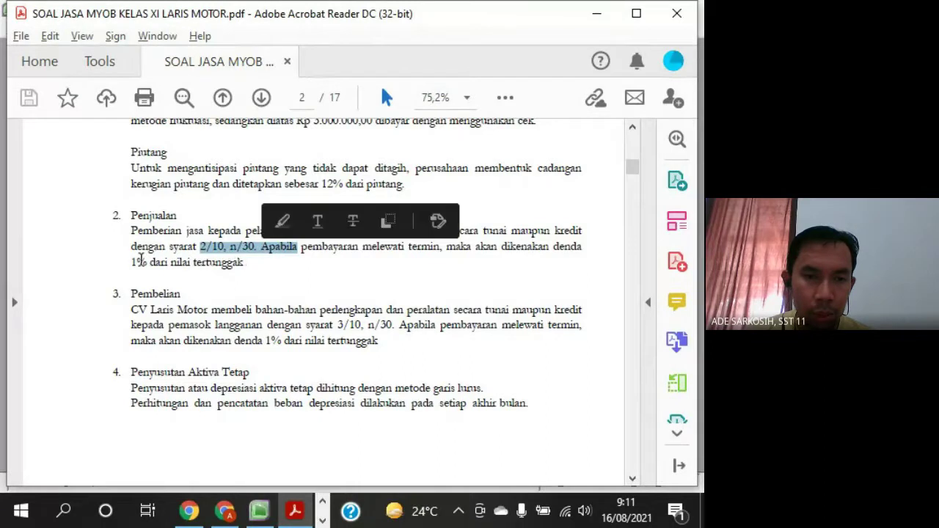
pyautogui.moveTo(133, 263); pyautogui.dragTo(149, 264)
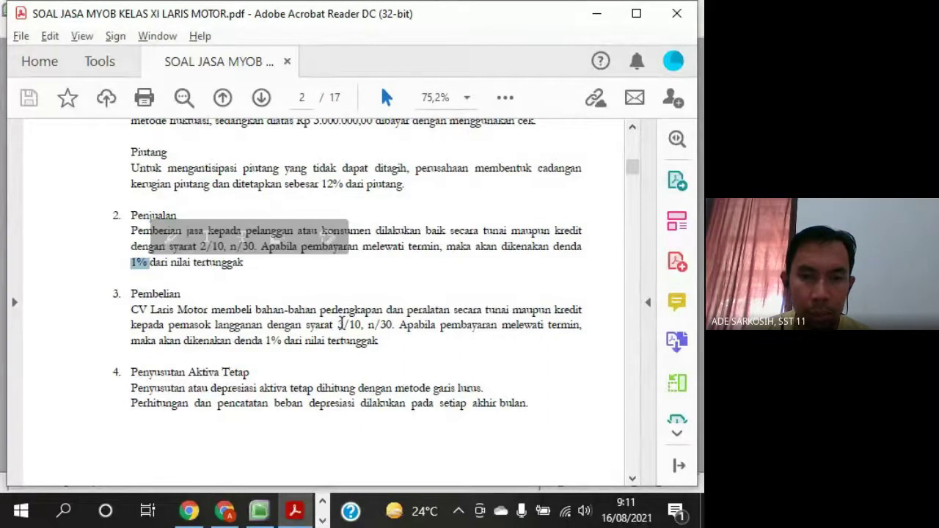
pyautogui.moveTo(337, 325); pyautogui.dragTo(392, 328)
pyautogui.moveTo(266, 342); pyautogui.dragTo(302, 343)
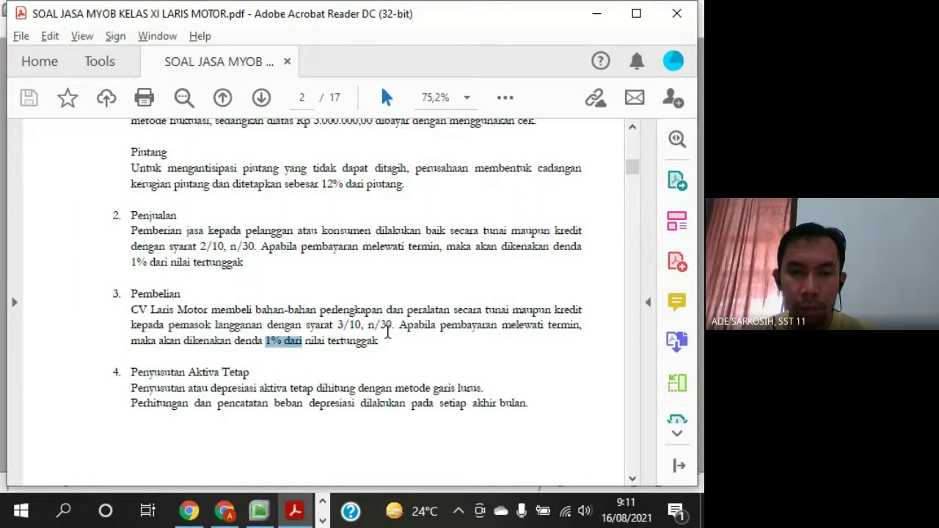
pyautogui.moveTo(397, 327); pyautogui.dragTo(346, 332)
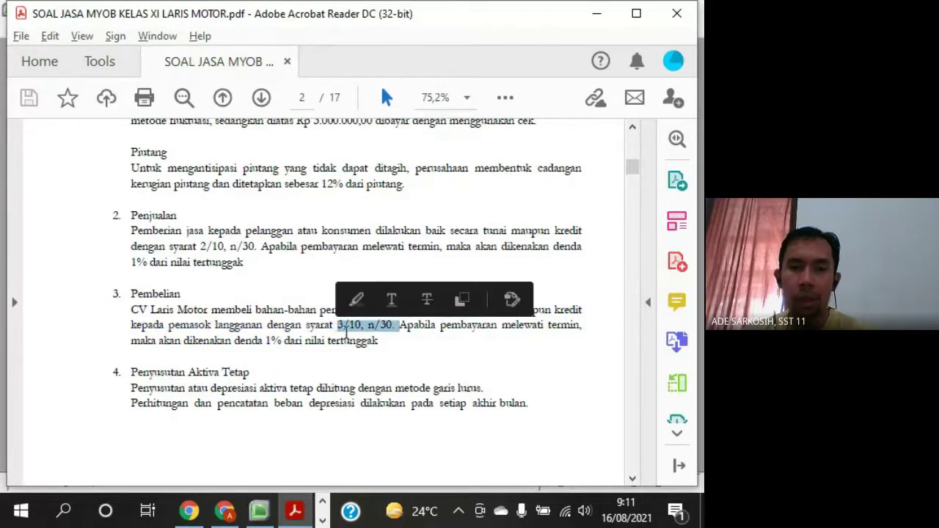
# Return to MYOB, review the Accounts & Banking linked accounts for Historical Balancing and Undeposited Funds, and confirm them
pyautogui.hotkey('alt', 'Tab')
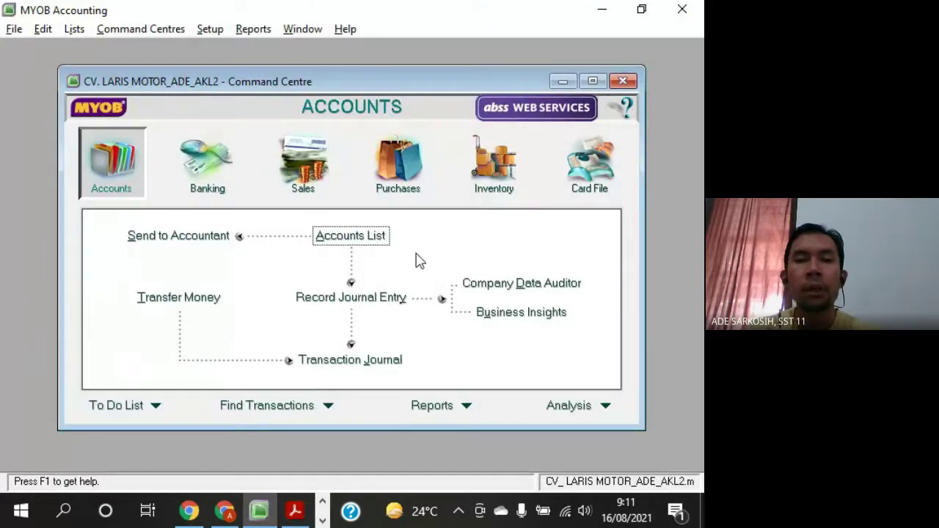
pyautogui.click(209, 33)
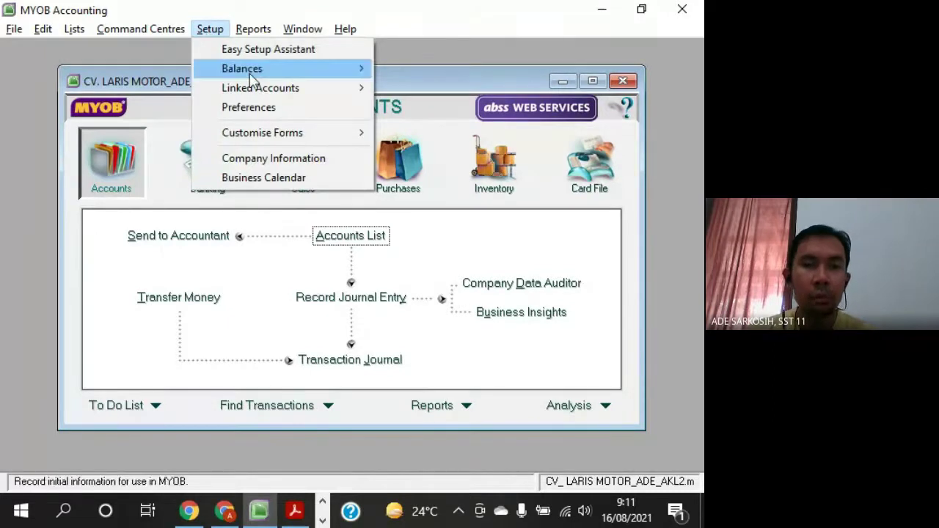
pyautogui.moveTo(283, 91)
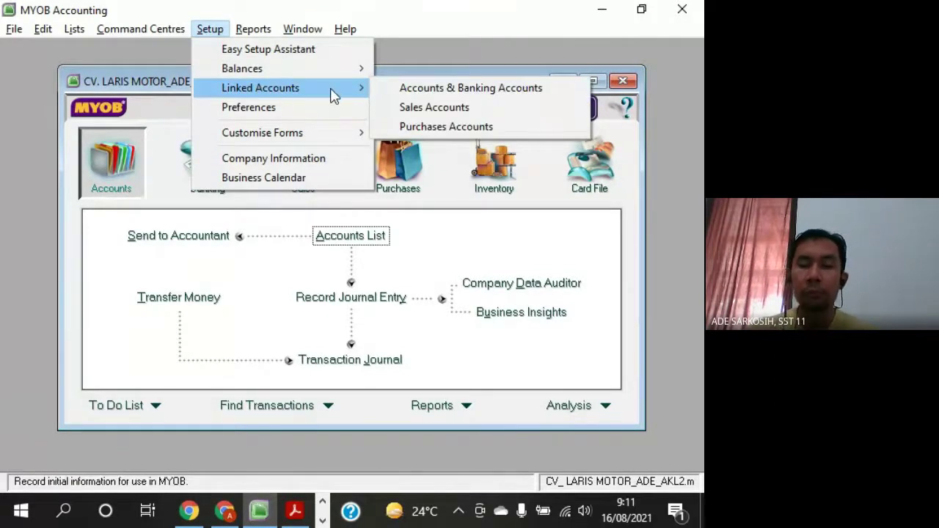
pyautogui.click(525, 100)
pyautogui.moveTo(453, 117); pyautogui.dragTo(453, 73)
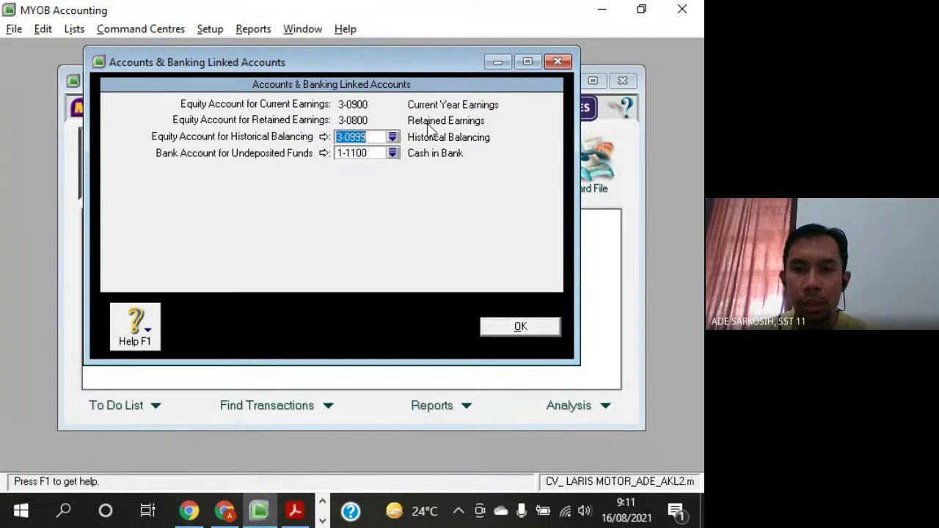
pyautogui.click(370, 136)
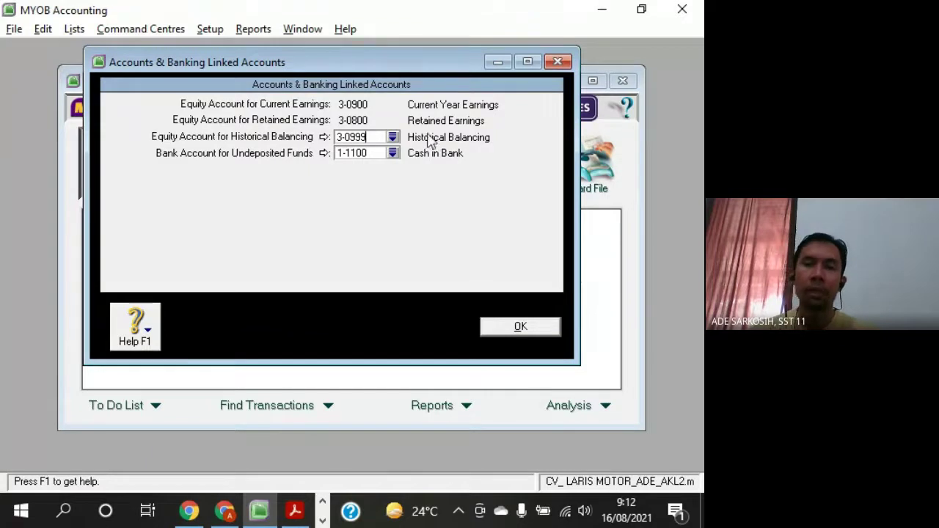
pyautogui.click(374, 153)
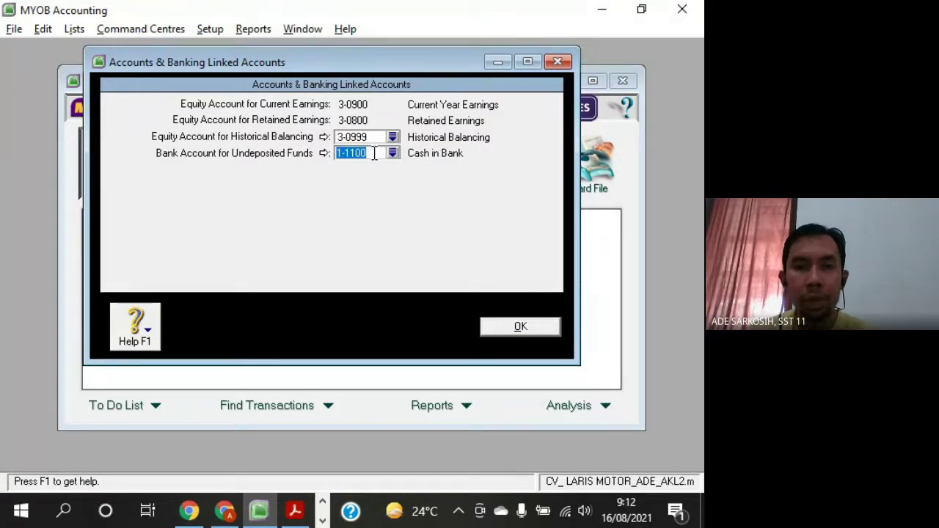
pyautogui.click(372, 153)
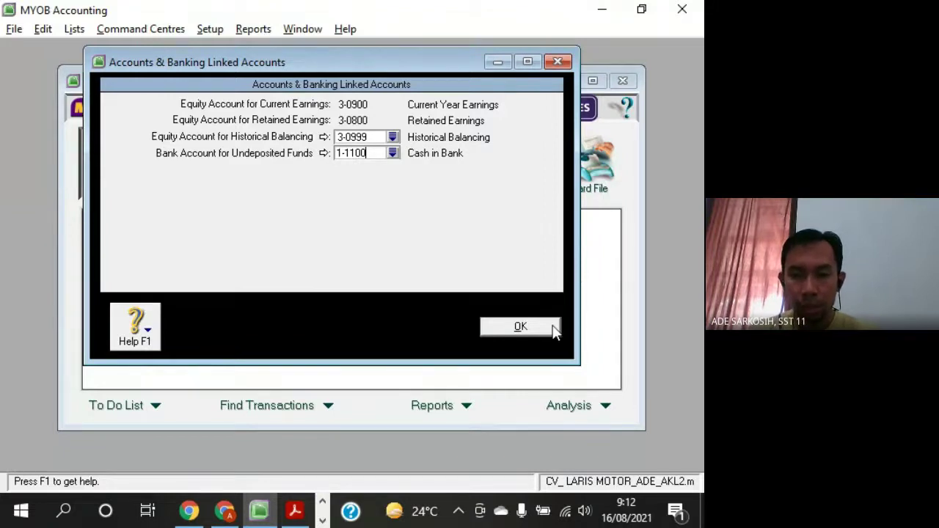
pyautogui.click(521, 327)
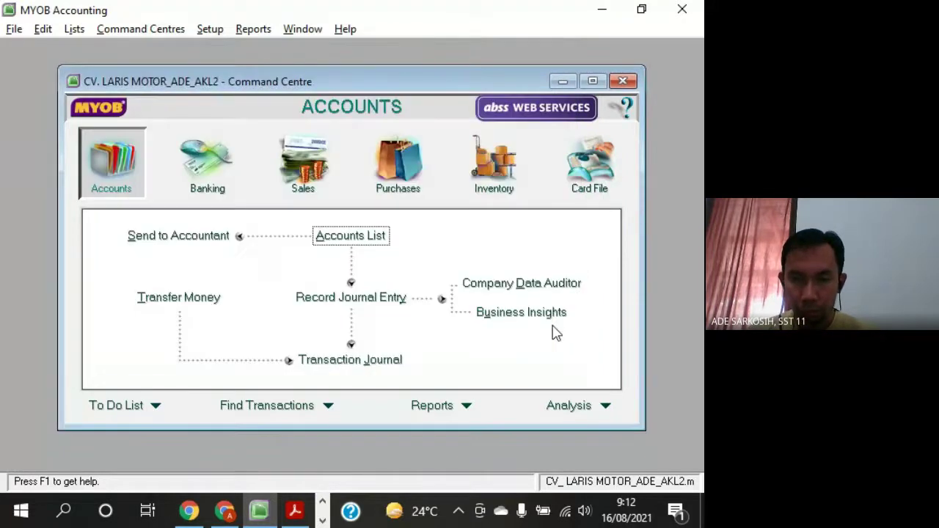
# Open the Sales Linked Accounts and check the accounts for tracking receivables and customer receipts
pyautogui.click(218, 35)
pyautogui.moveTo(252, 88)
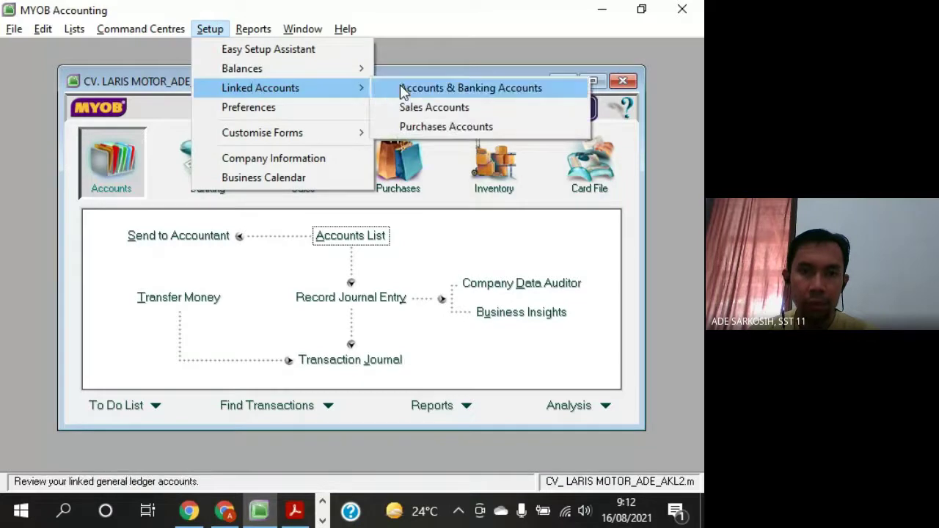
pyautogui.click(509, 110)
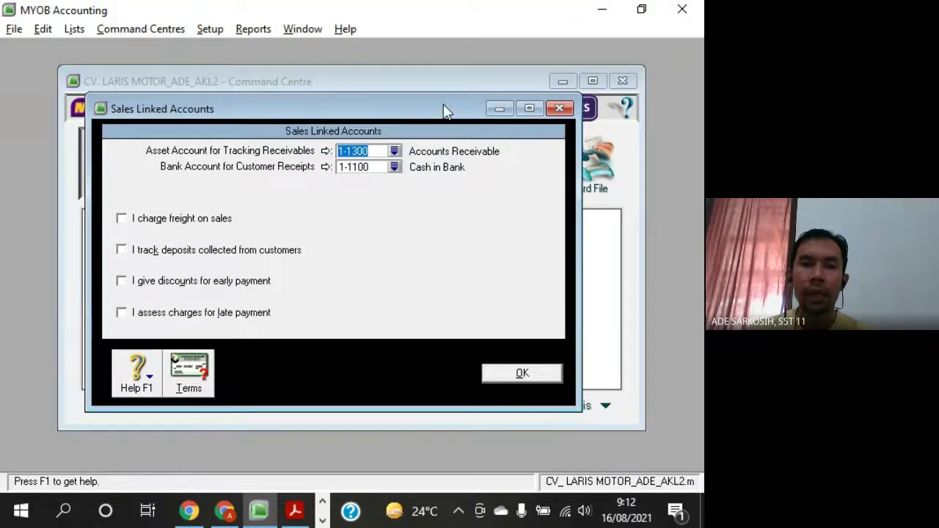
pyautogui.moveTo(442, 109); pyautogui.dragTo(457, 66)
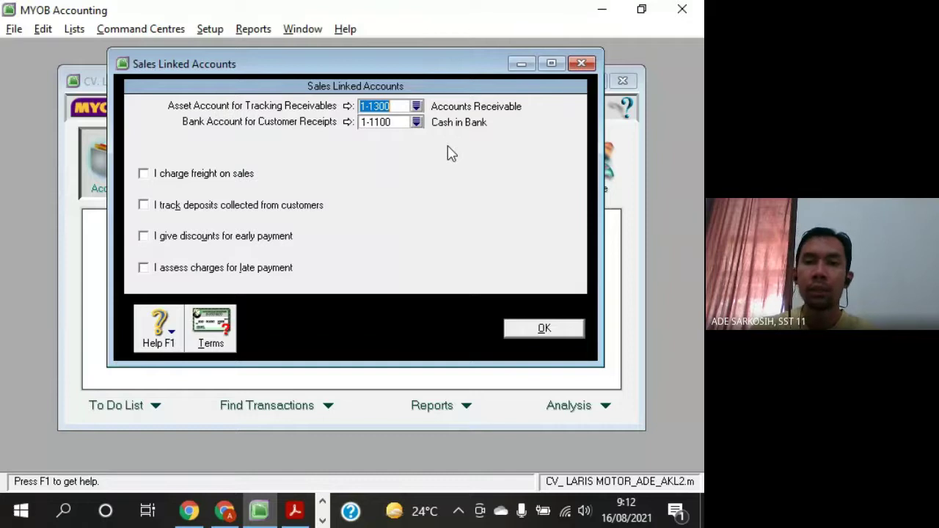
pyautogui.click(398, 107)
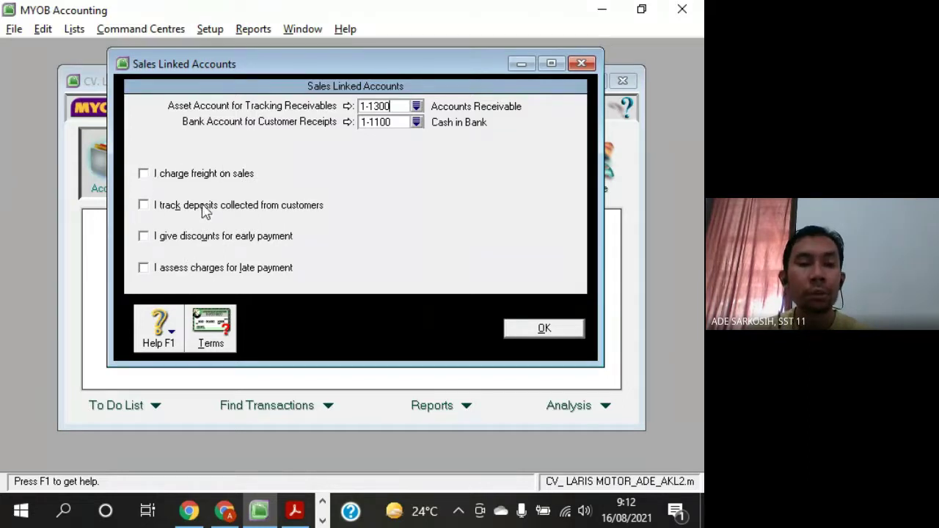
pyautogui.click(394, 122)
pyautogui.click(378, 105)
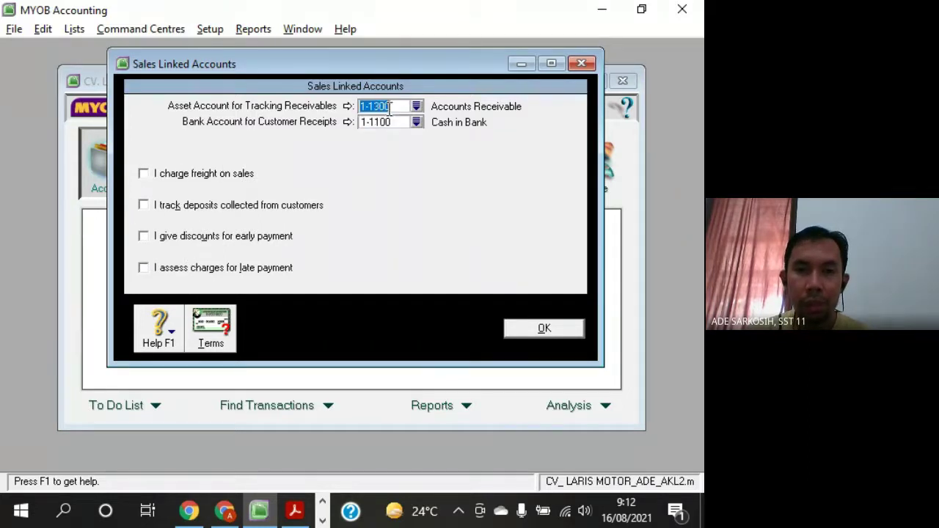
pyautogui.click(397, 121)
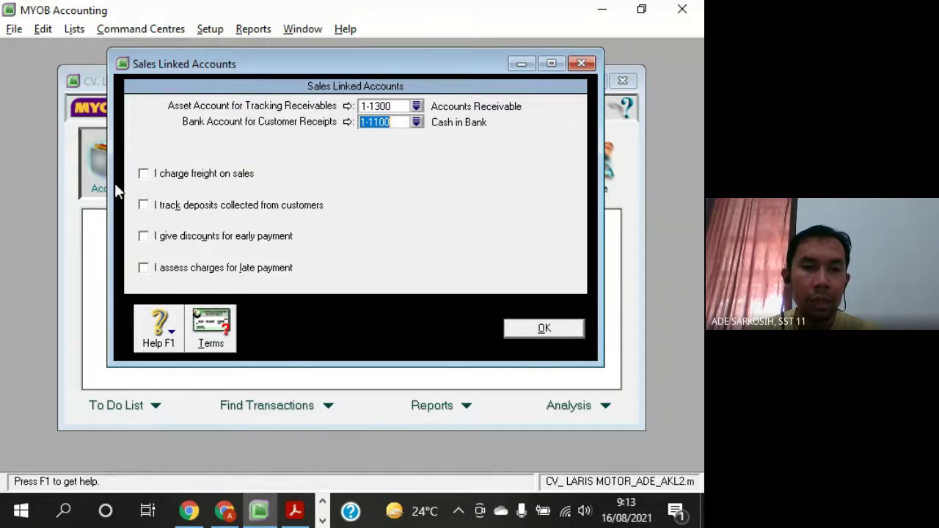
# Consult the list of accounts and their functions on page 3 of the PDF, and return to MYOB
pyautogui.click(294, 510)
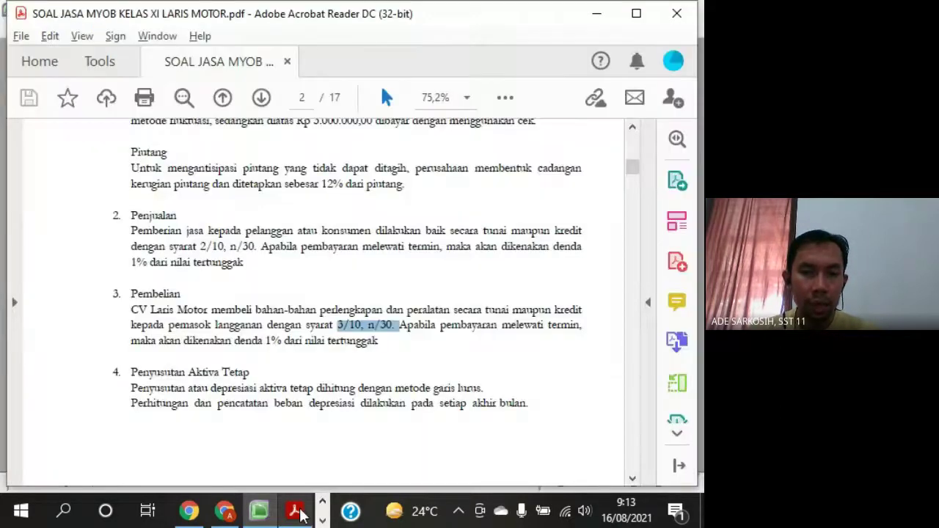
pyautogui.scroll(-5, 330, 293)
pyautogui.scroll(-5, 334, 292)
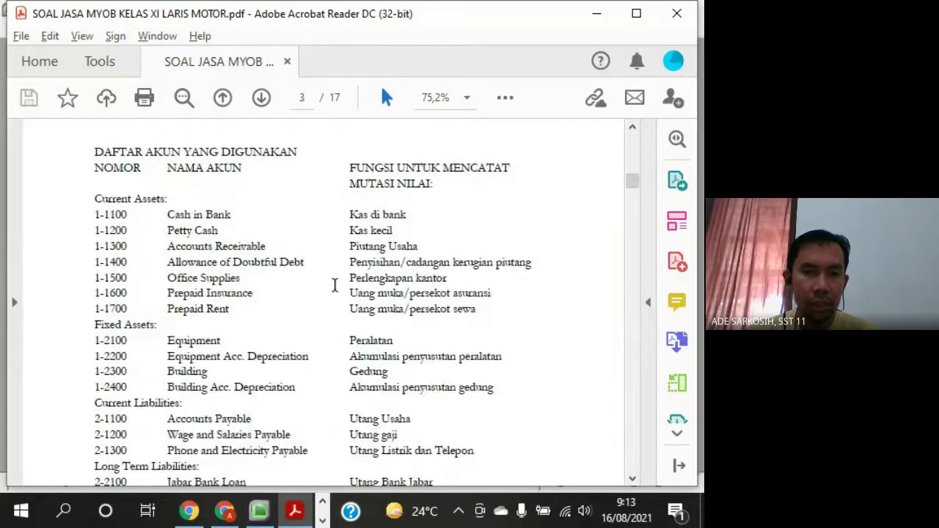
pyautogui.scroll(-3, 434, 399)
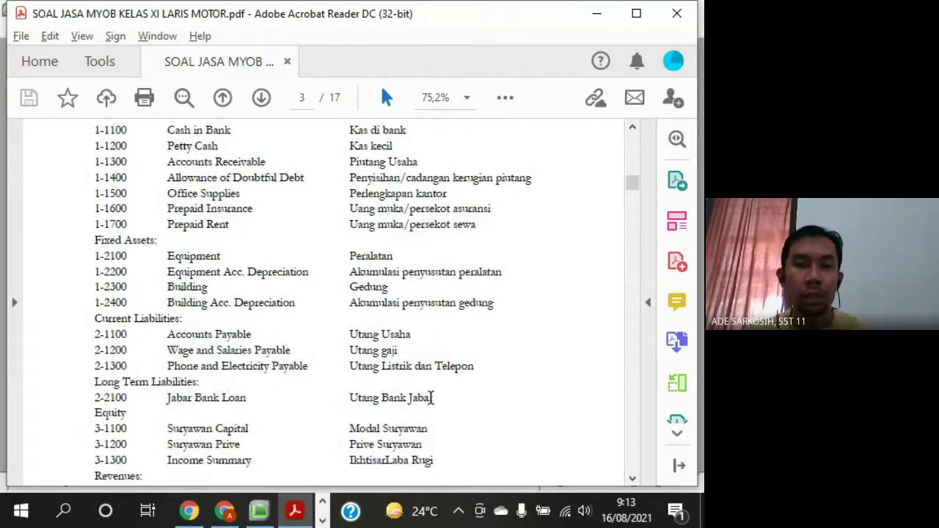
pyautogui.click(263, 511)
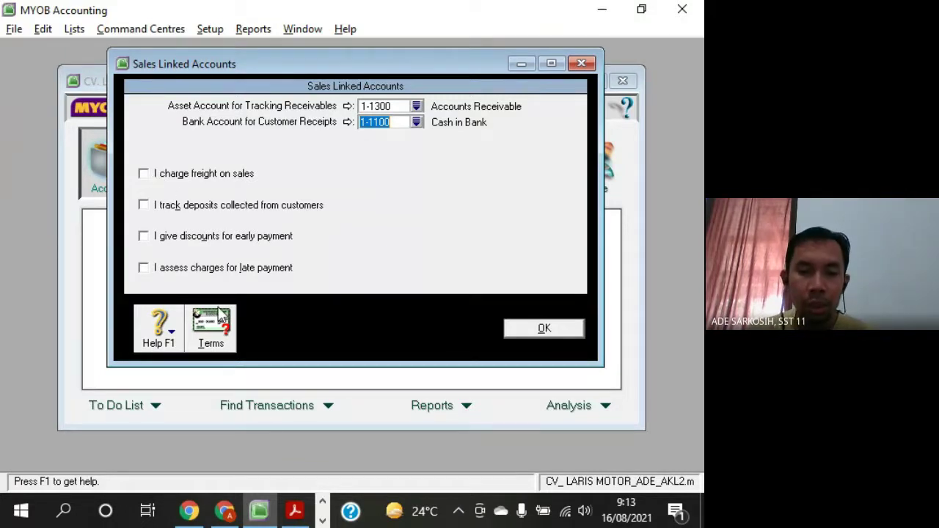
# Check the other revenue and other expense accounts on page 3 of the PDF against the sales linked account options, and return to MYOB
pyautogui.click(295, 511)
pyautogui.scroll(-10, 363, 355)
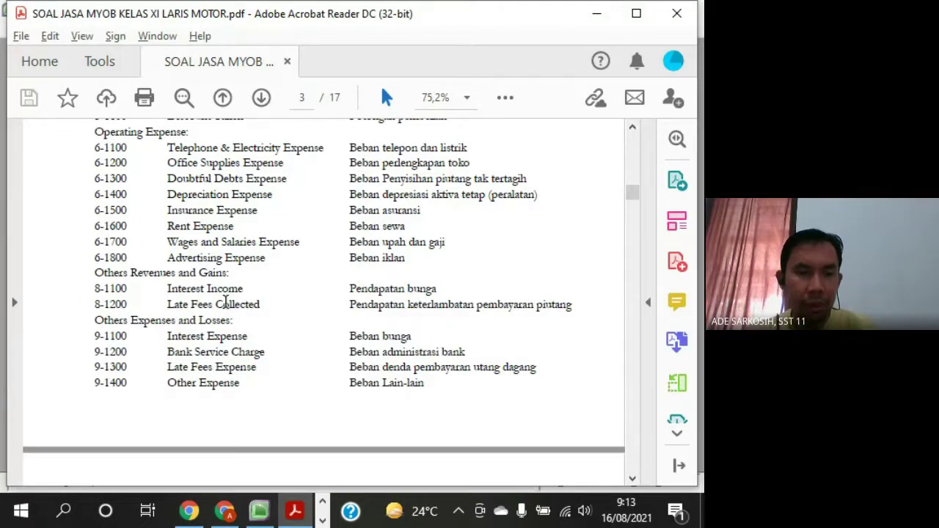
pyautogui.hotkey('alt', 'Tab')
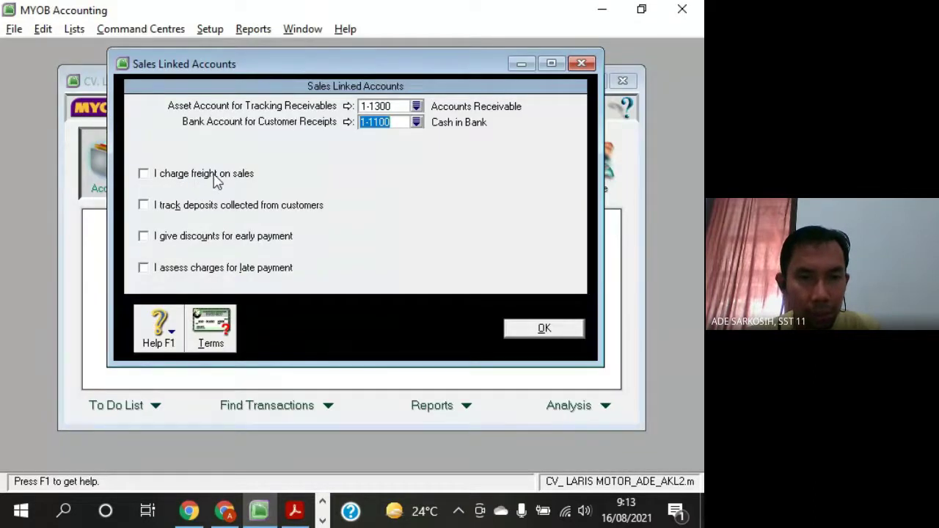
pyautogui.hotkey('alt', 'Tab')
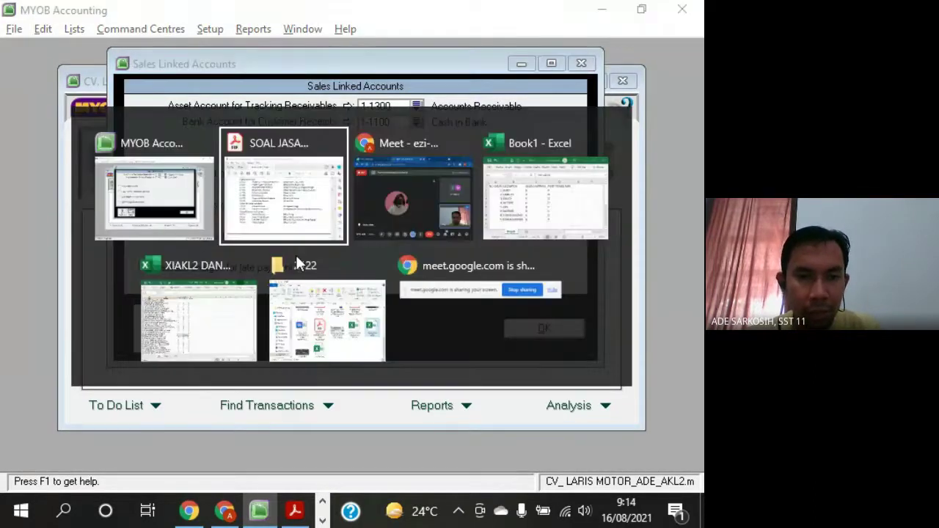
pyautogui.moveTo(216, 304); pyautogui.dragTo(261, 305)
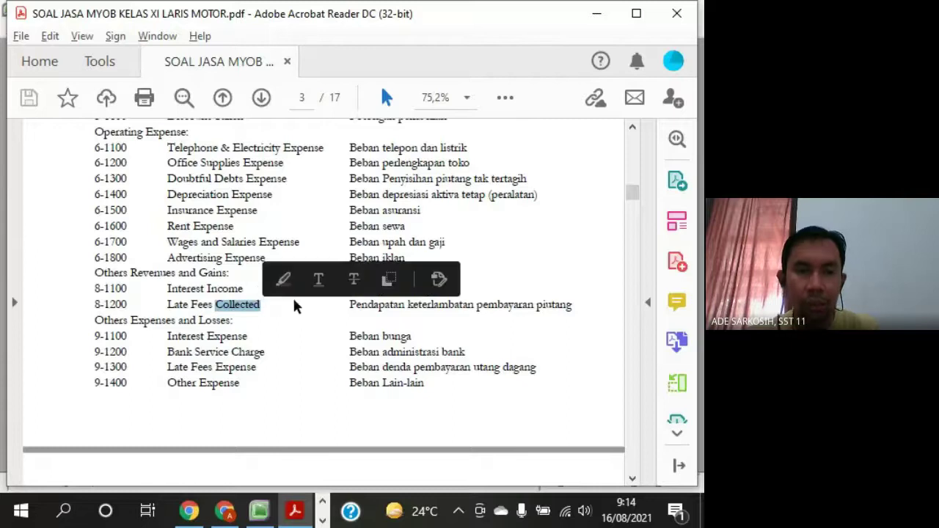
pyautogui.scroll(1, 297, 305)
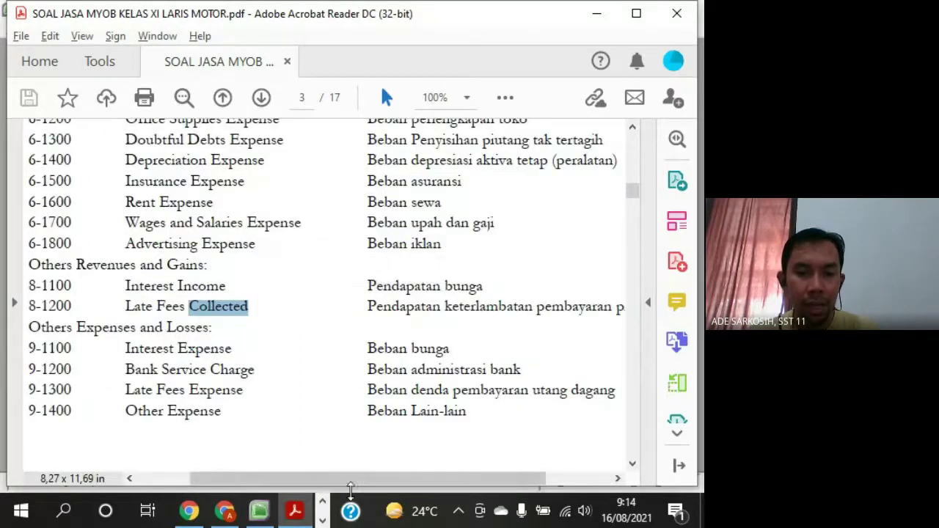
pyautogui.moveTo(353, 480); pyautogui.dragTo(313, 481)
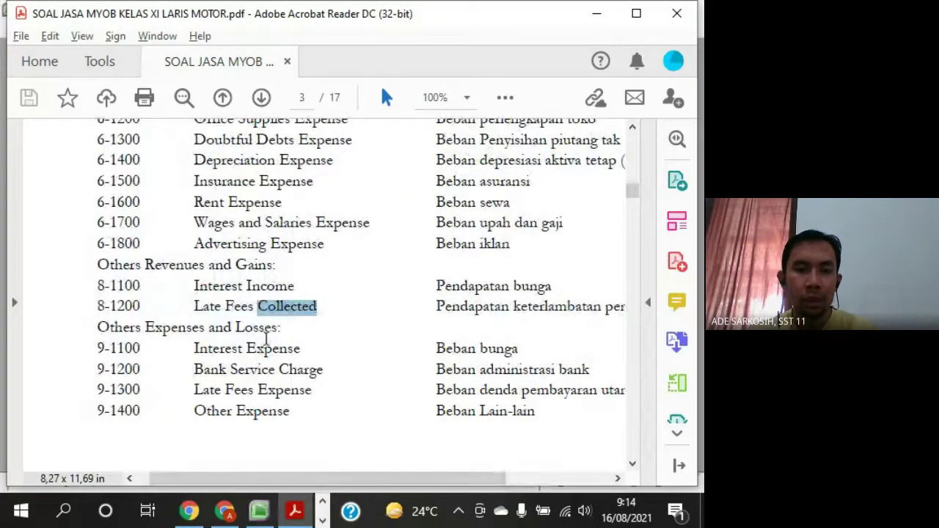
pyautogui.hotkey('alt', 'Tab')
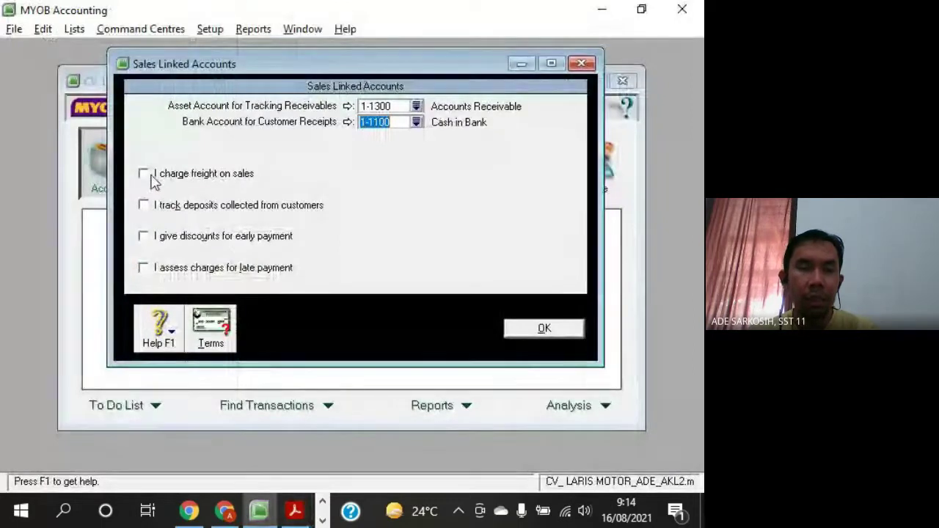
pyautogui.hotkey('alt', 'Tab')
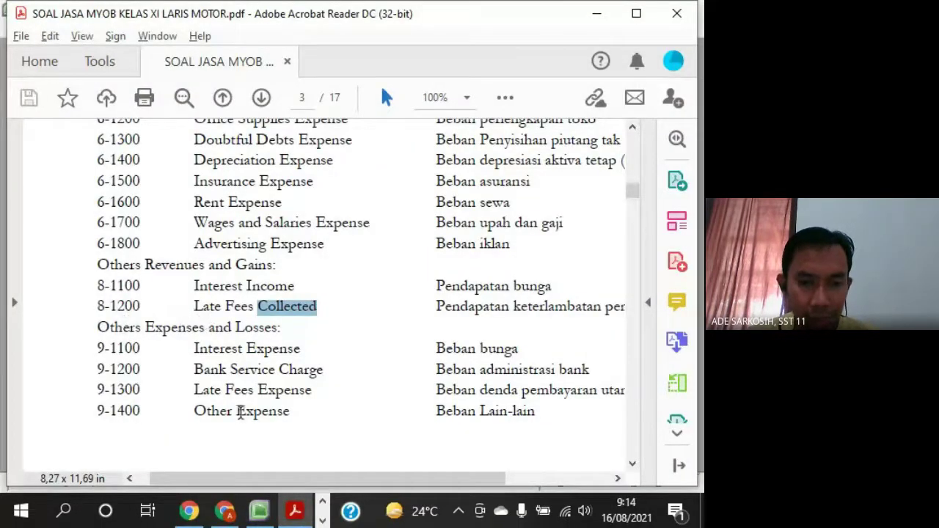
pyautogui.moveTo(195, 411); pyautogui.dragTo(290, 412)
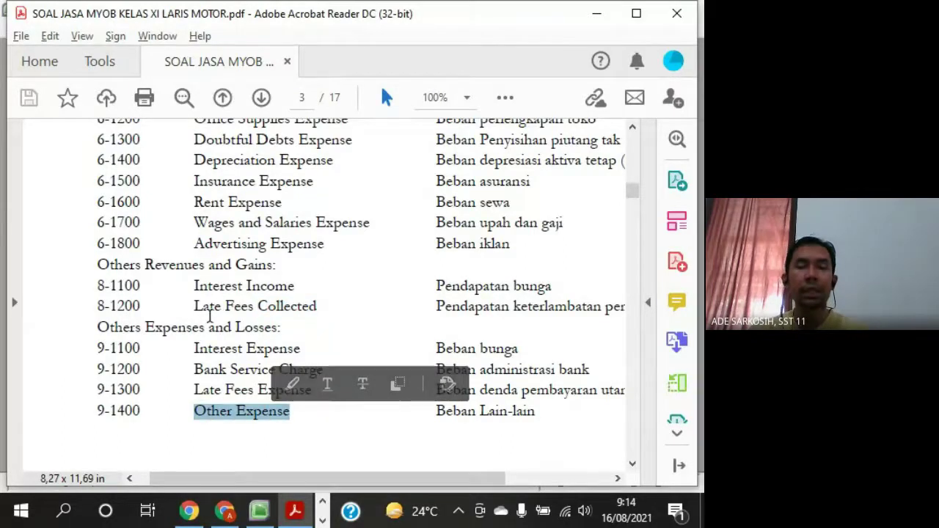
pyautogui.click(259, 511)
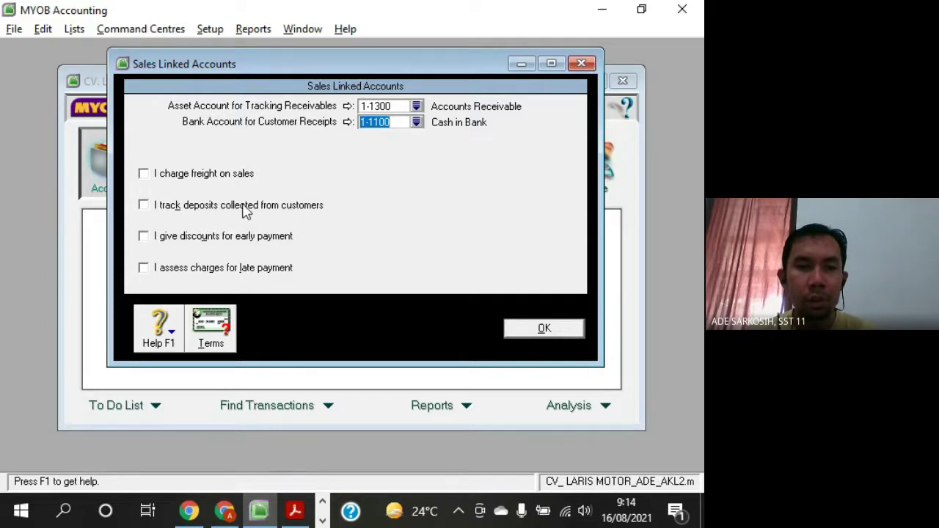
pyautogui.click(189, 207)
pyautogui.click(189, 207)
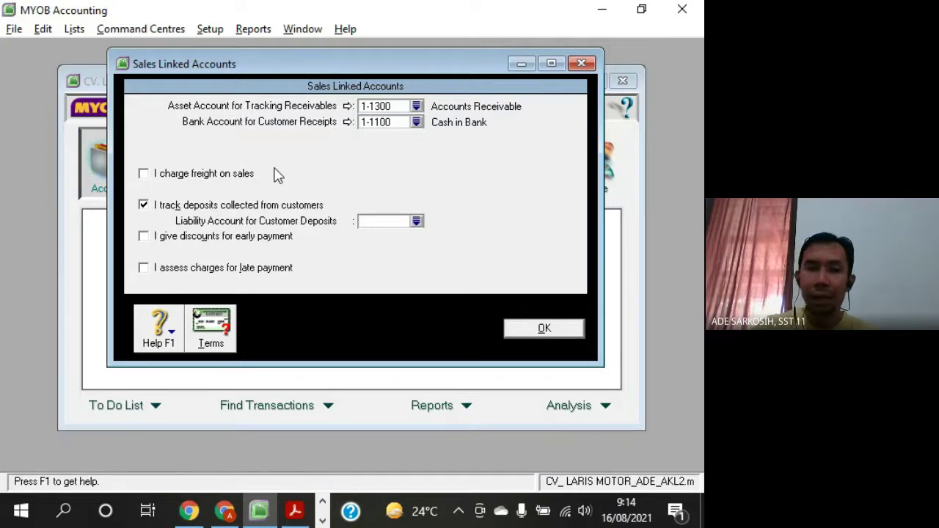
pyautogui.click(144, 207)
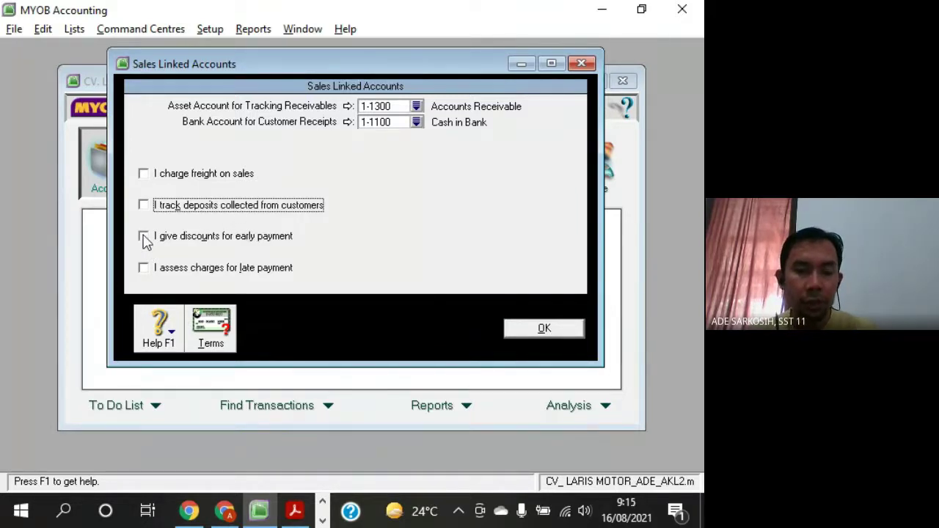
# Look up the Discount Given and Discount Taken accounts in the PDF's account list, and return to MYOB
pyautogui.hotkey('alt', 'Tab')
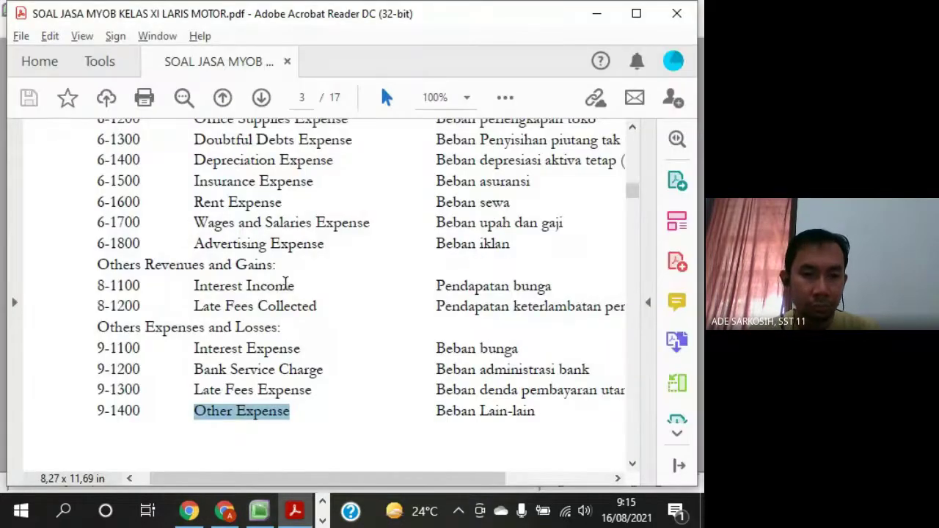
pyautogui.scroll(10, 284, 284)
pyautogui.scroll(-5, 284, 284)
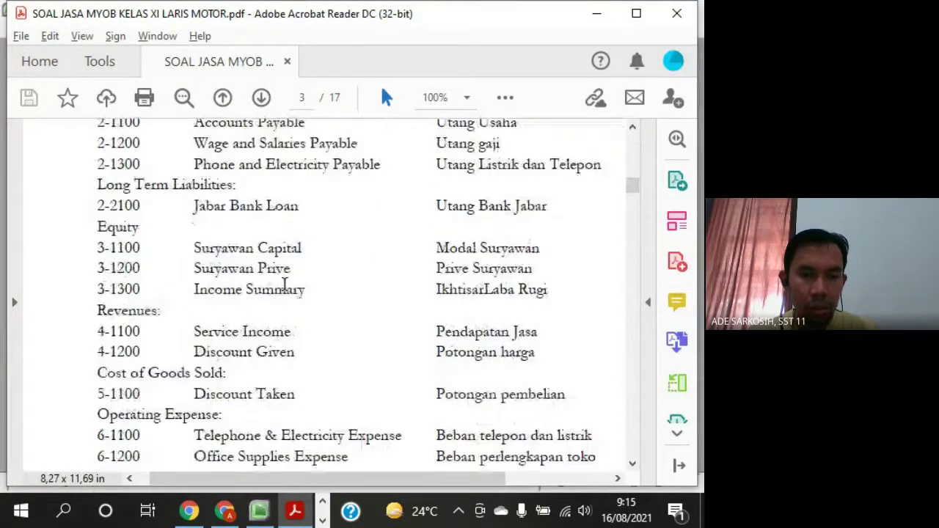
pyautogui.scroll(-1, 284, 285)
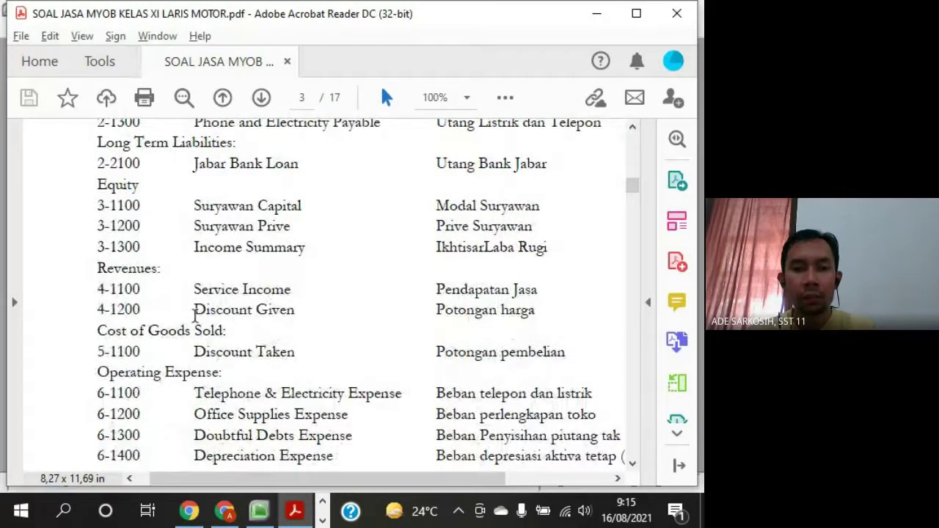
pyautogui.moveTo(195, 310); pyautogui.dragTo(294, 311)
pyautogui.moveTo(195, 352); pyautogui.dragTo(295, 355)
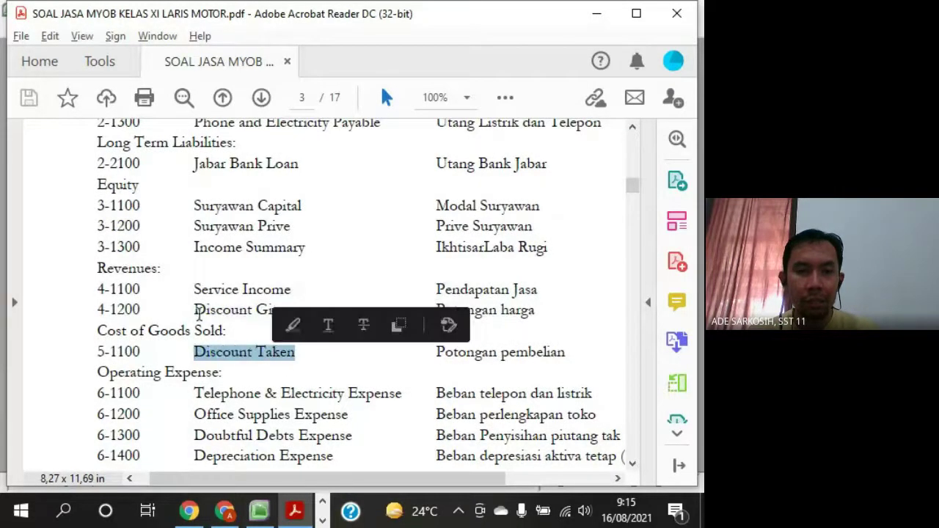
pyautogui.moveTo(195, 311); pyautogui.dragTo(298, 314)
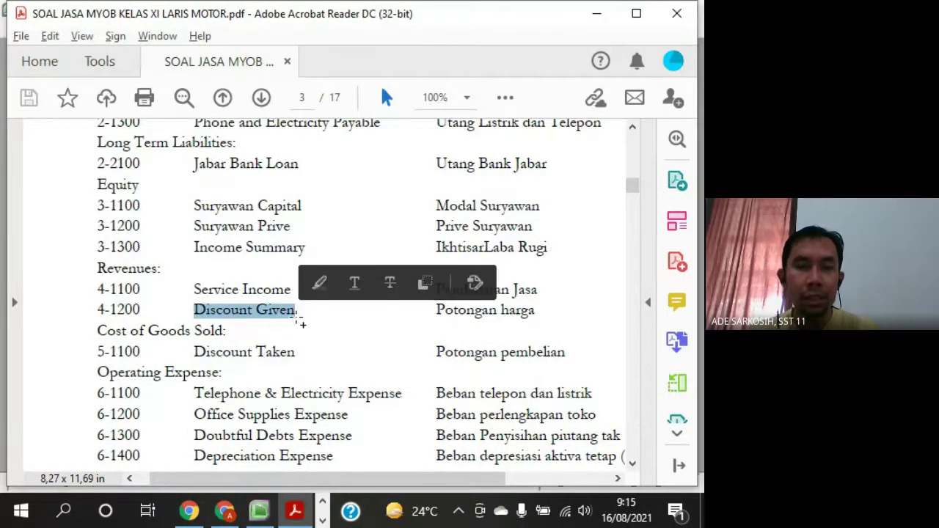
pyautogui.hotkey('alt', 'Tab')
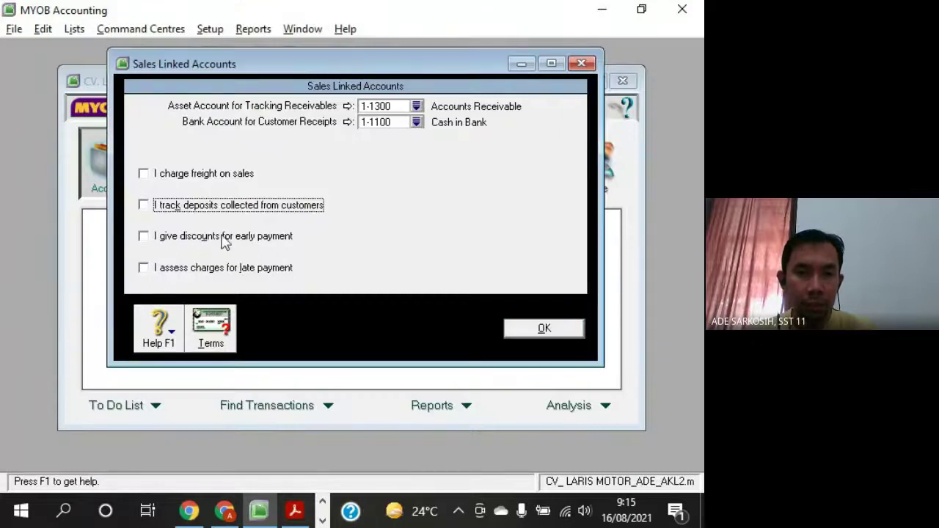
# Enable discounts for early payment on sales and link them to account 4-1200 Discount Given
pyautogui.click(143, 236)
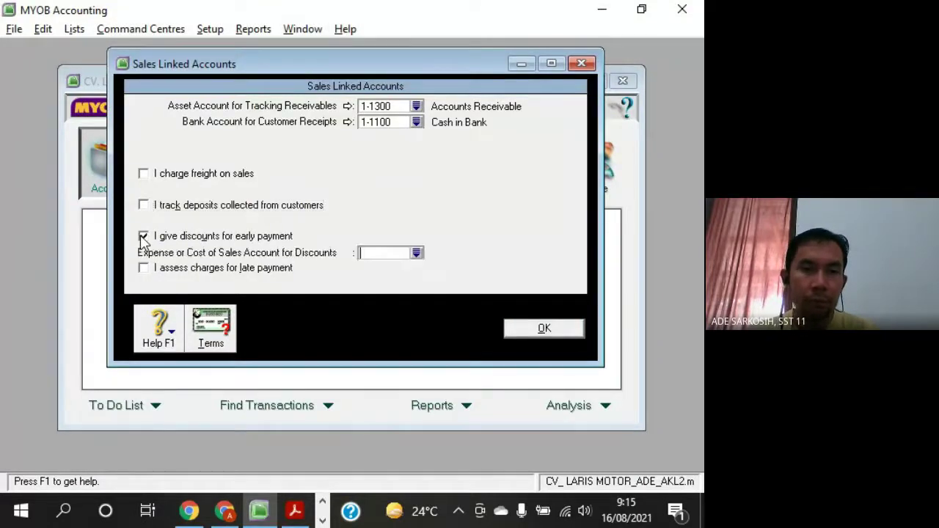
pyautogui.click(416, 252)
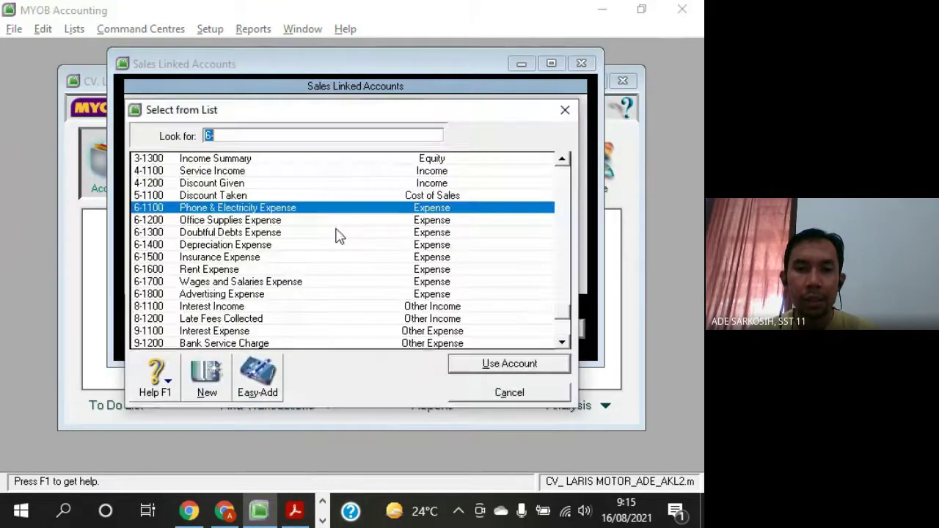
pyautogui.click(236, 185)
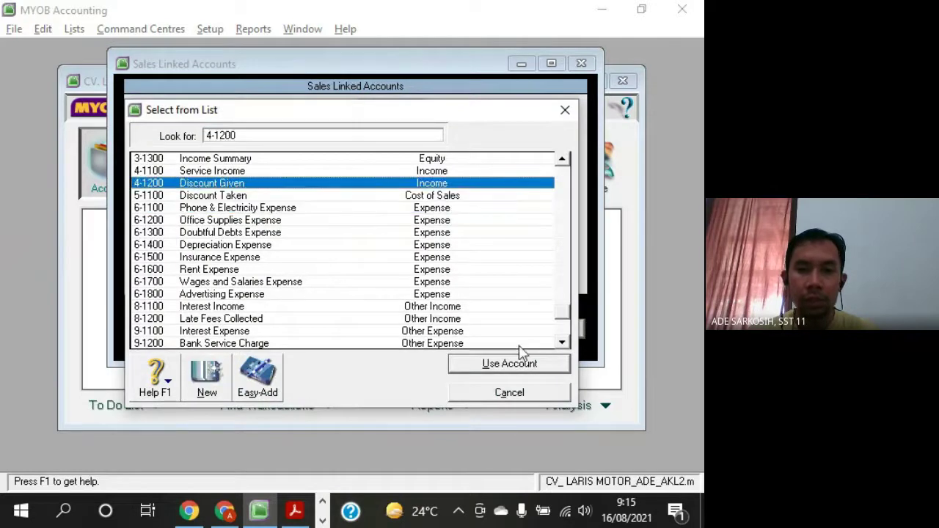
pyautogui.click(518, 365)
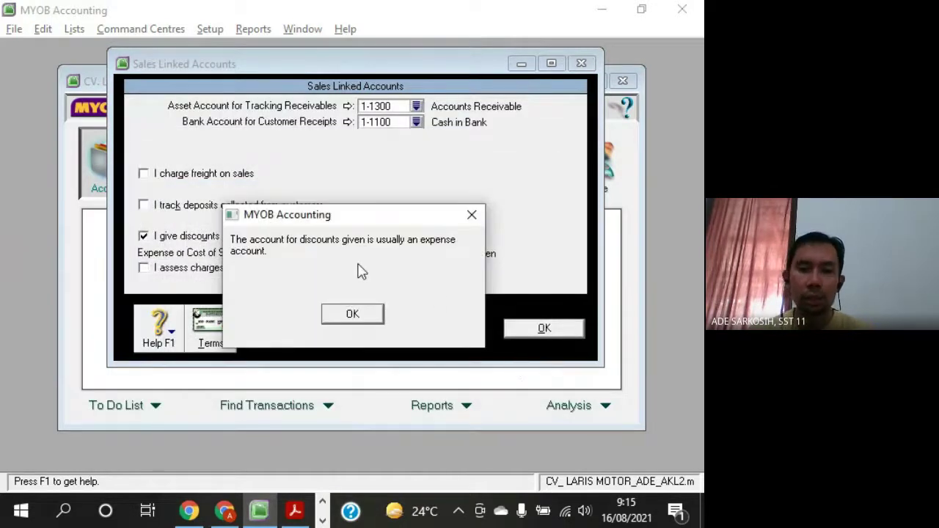
pyautogui.click(367, 320)
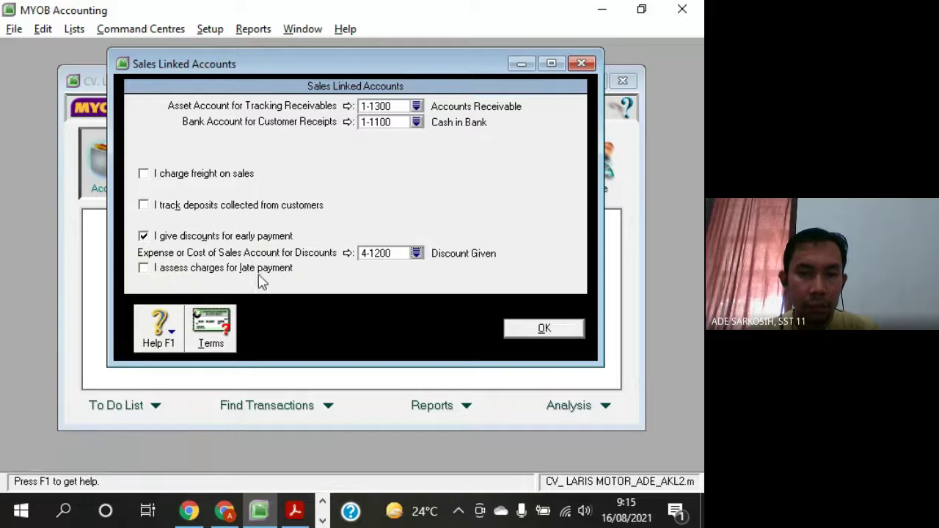
# Look up the Late Fees Collected account in the PDF's other revenues section, and return to MYOB
pyautogui.hotkey('alt', 'Tab')
pyautogui.hotkey('alt', 'Tab')
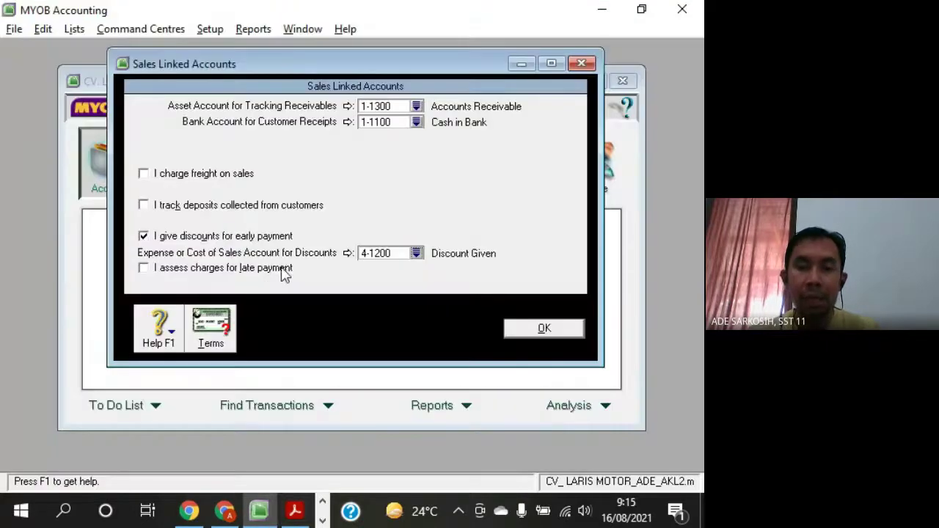
pyautogui.hotkey('alt', 'Tab')
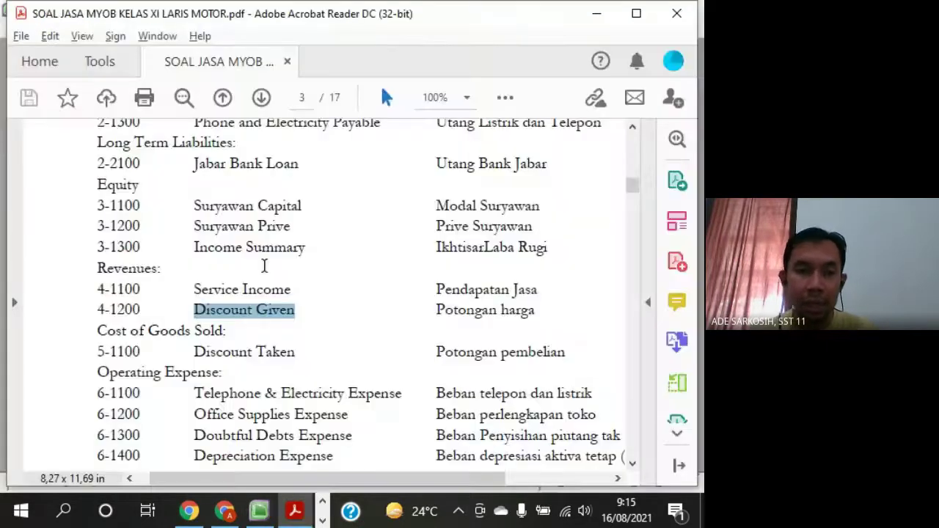
pyautogui.scroll(-10, 264, 266)
pyautogui.scroll(-1, 263, 265)
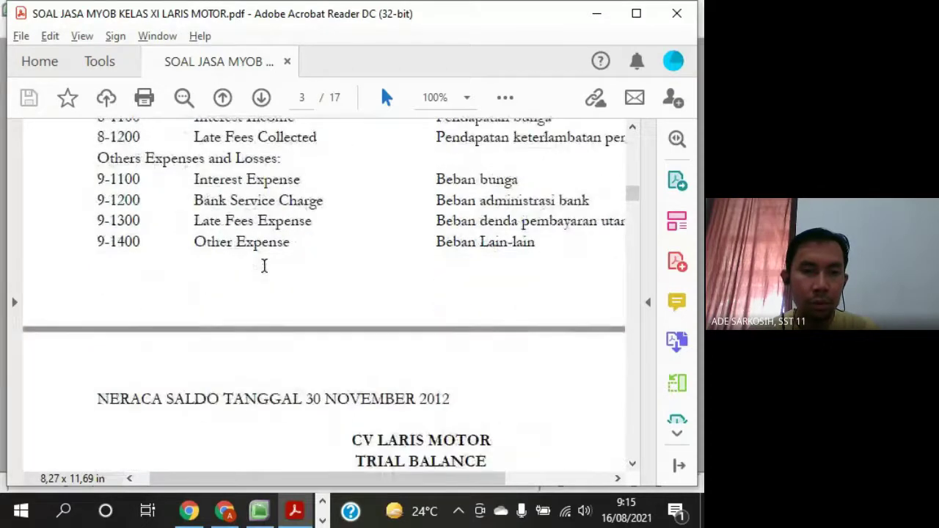
pyautogui.scroll(2, 249, 264)
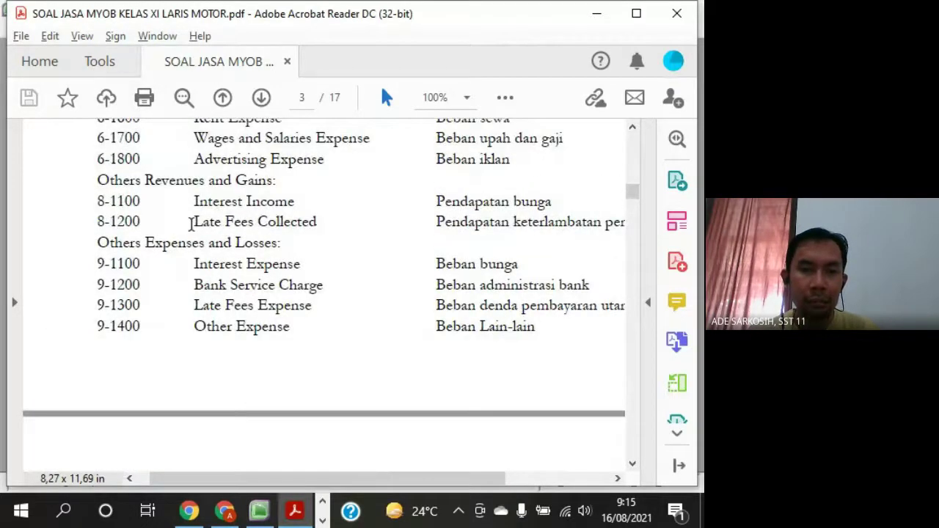
pyautogui.moveTo(189, 222); pyautogui.dragTo(311, 224)
pyautogui.moveTo(471, 478); pyautogui.dragTo(412, 475)
pyautogui.click(259, 510)
# Enable charges for late payment with 8-1200 Late Fees Collected as the income account, and confirm the Sales Linked Accounts
pyautogui.click(144, 268)
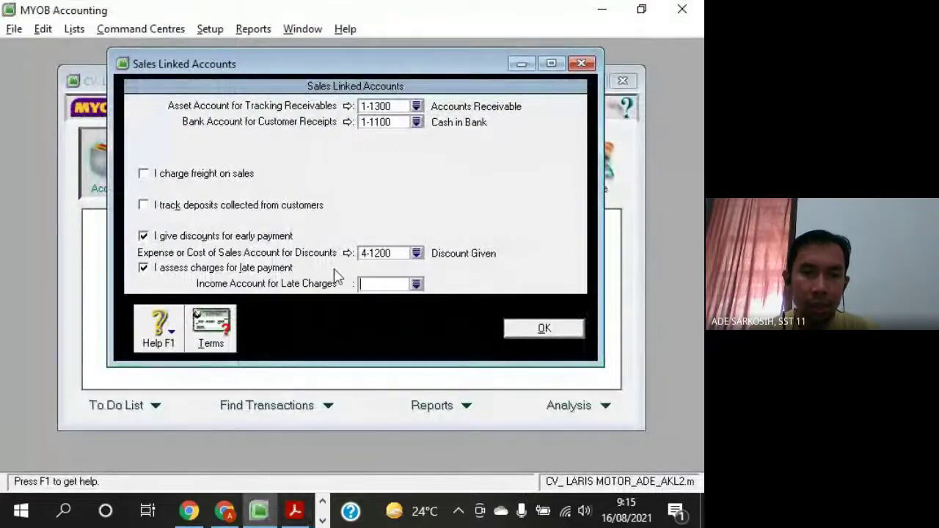
pyautogui.click(417, 286)
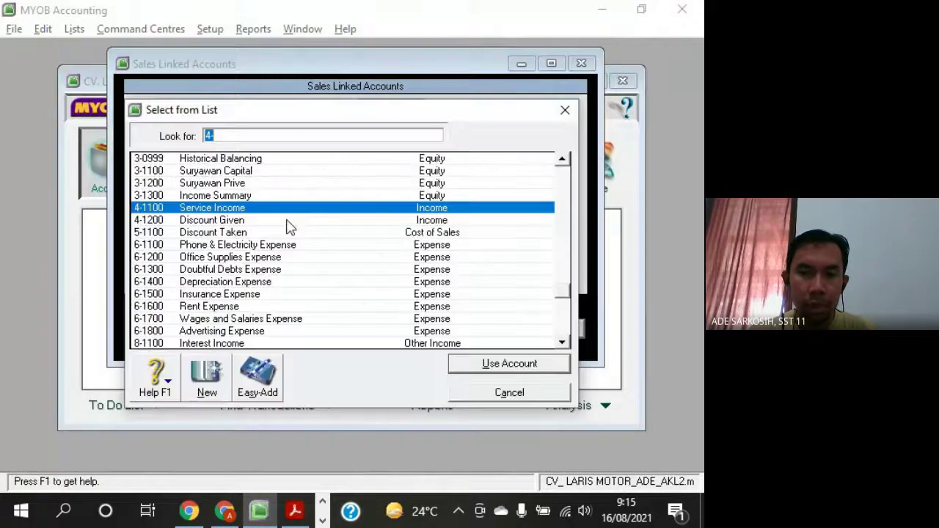
pyautogui.scroll(-1, 220, 307)
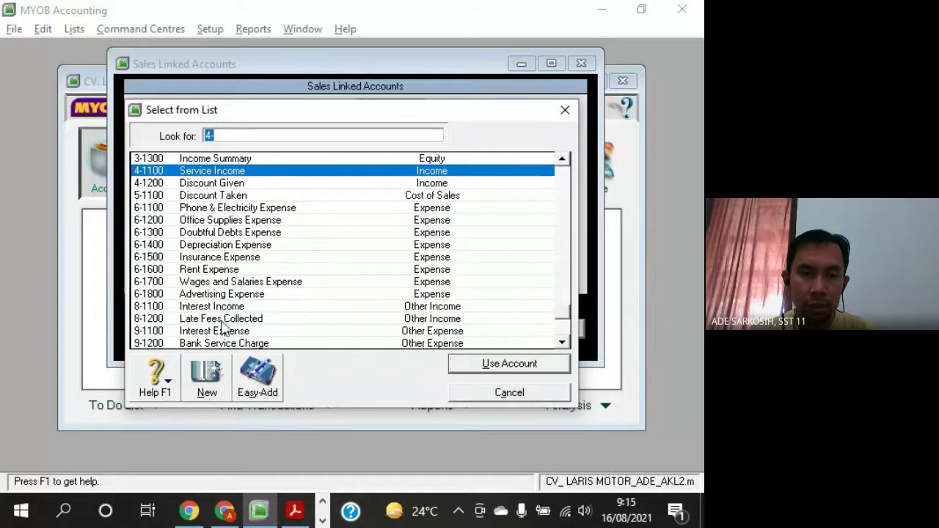
pyautogui.doubleClick(224, 320)
pyautogui.click(380, 314)
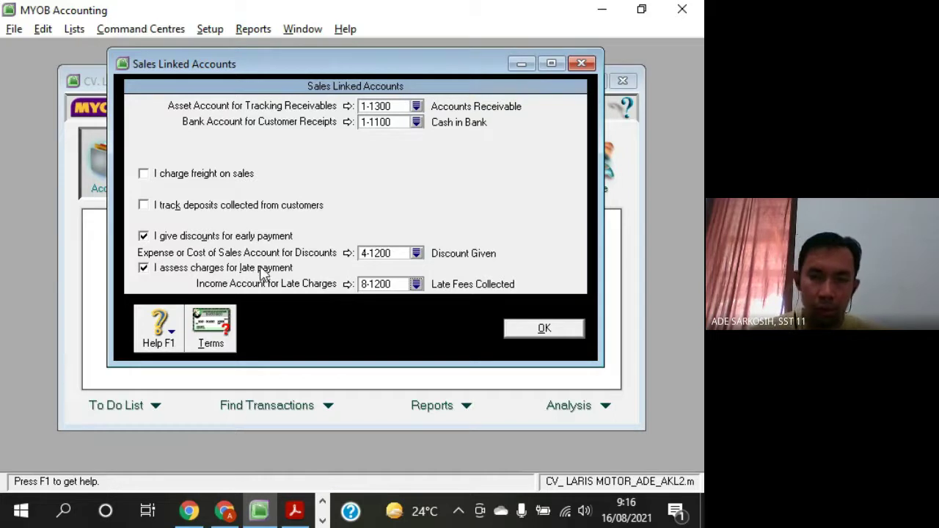
pyautogui.moveTo(372, 72)
pyautogui.mouseDown()
pyautogui.moveTo(338, 89)
pyautogui.moveTo(372, 101)
pyautogui.moveTo(367, 67)
pyautogui.mouseUp()
pyautogui.click(545, 352)
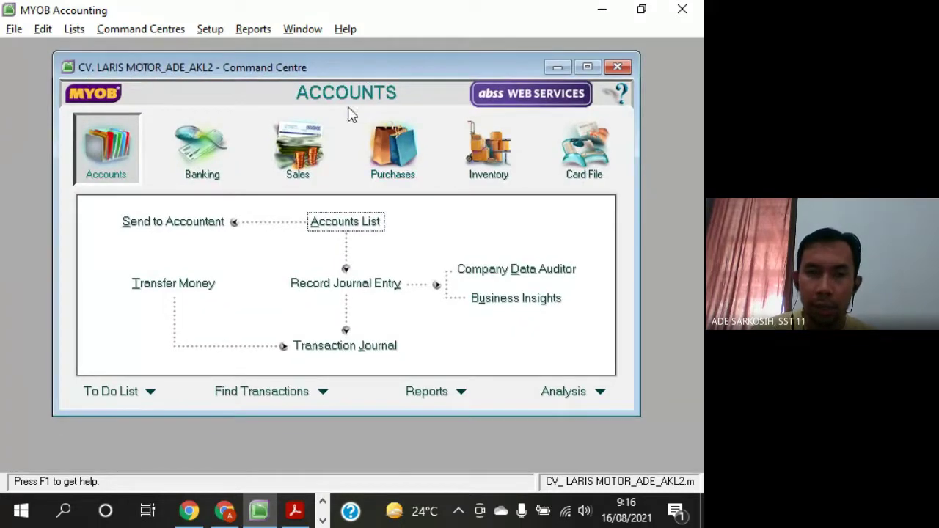
# Open the Purchases Linked Accounts and move the window clear of the accounts overview
pyautogui.click(214, 28)
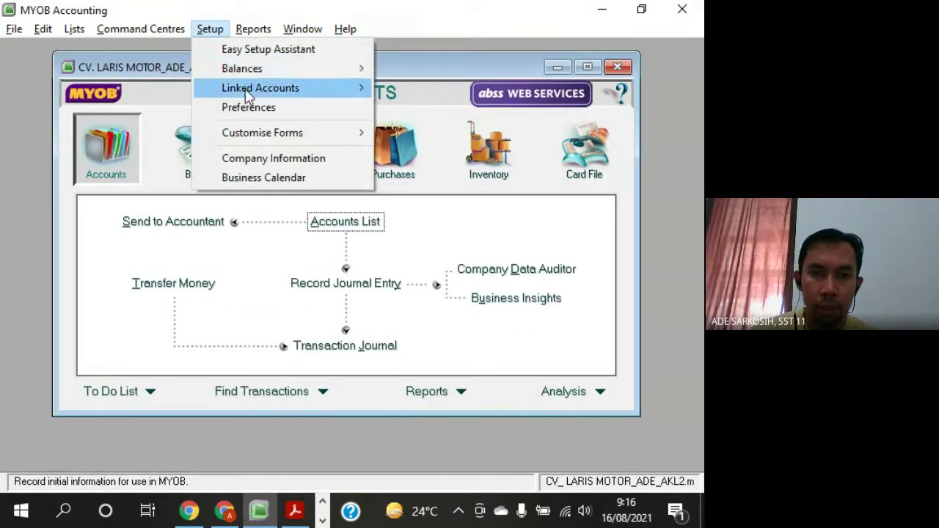
pyautogui.moveTo(248, 91)
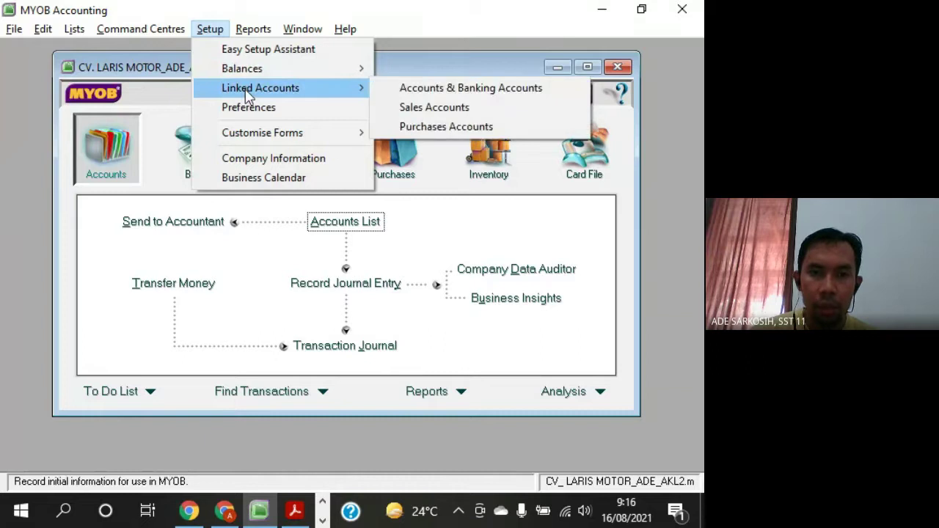
pyautogui.click(505, 132)
pyautogui.moveTo(444, 94); pyautogui.dragTo(511, 75)
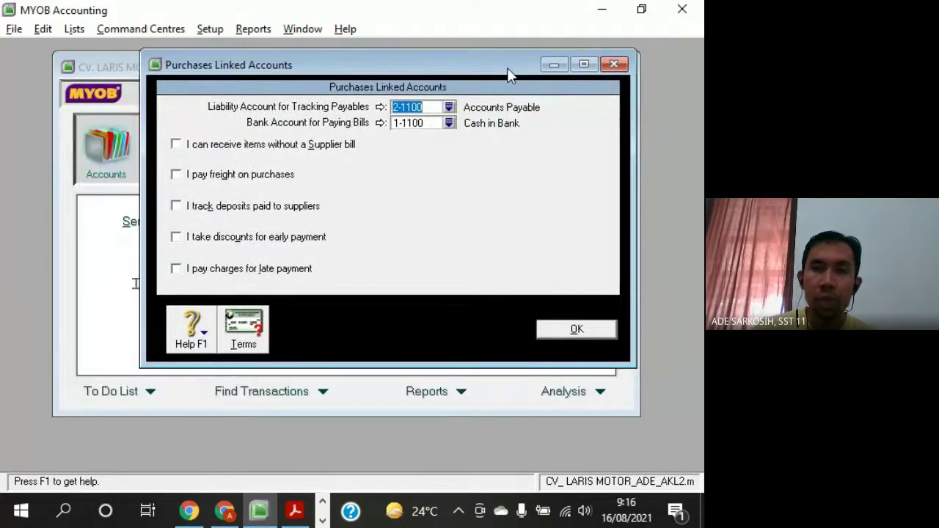
# Review the payables and bill-paying bank accounts linked to purchases, consult the account list in the PDF, and return to MYOB
pyautogui.click(426, 108)
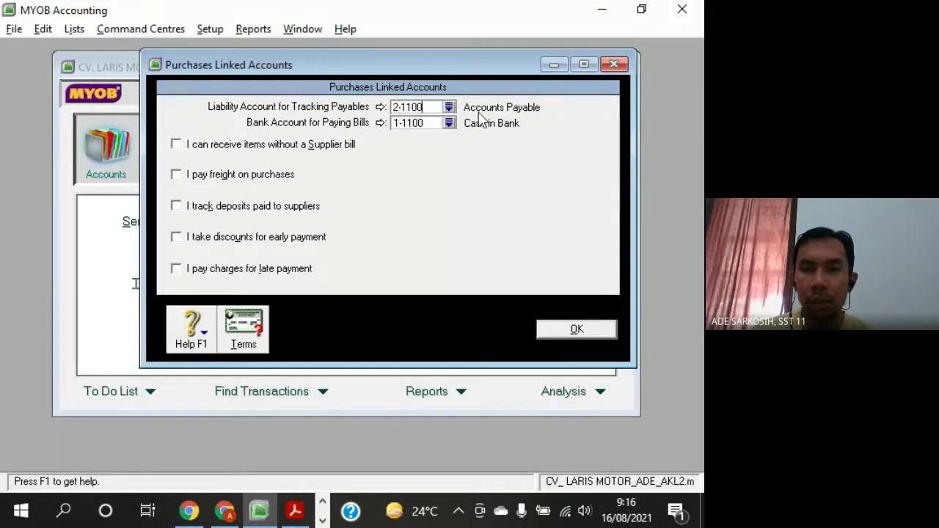
pyautogui.click(431, 124)
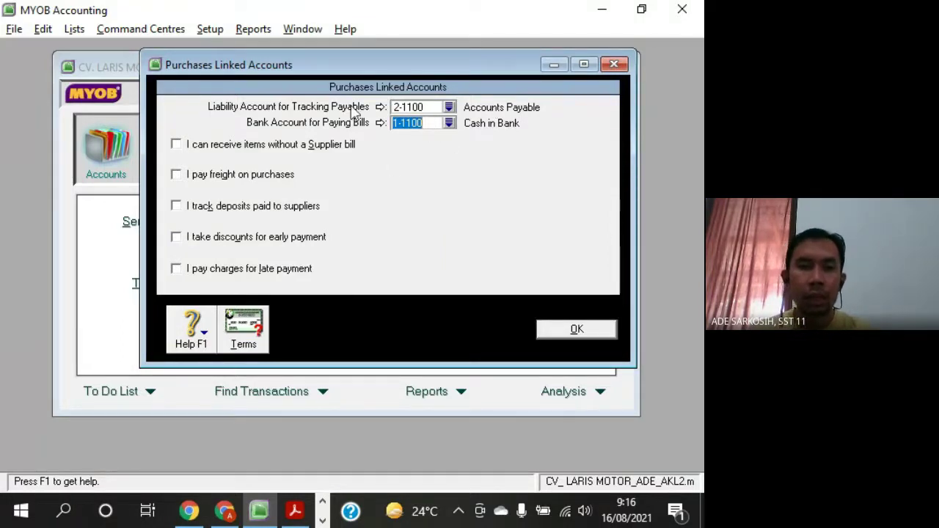
pyautogui.moveTo(329, 65); pyautogui.dragTo(372, 71)
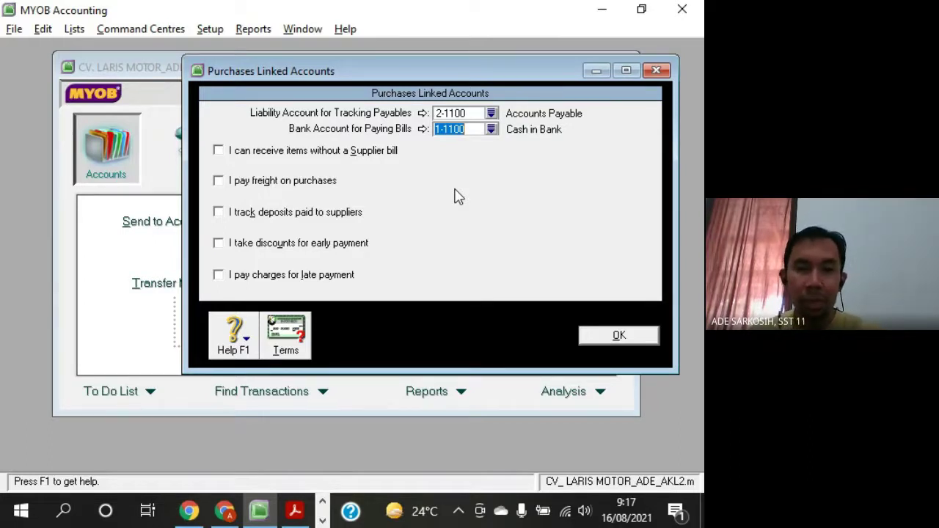
pyautogui.moveTo(456, 71); pyautogui.dragTo(418, 68)
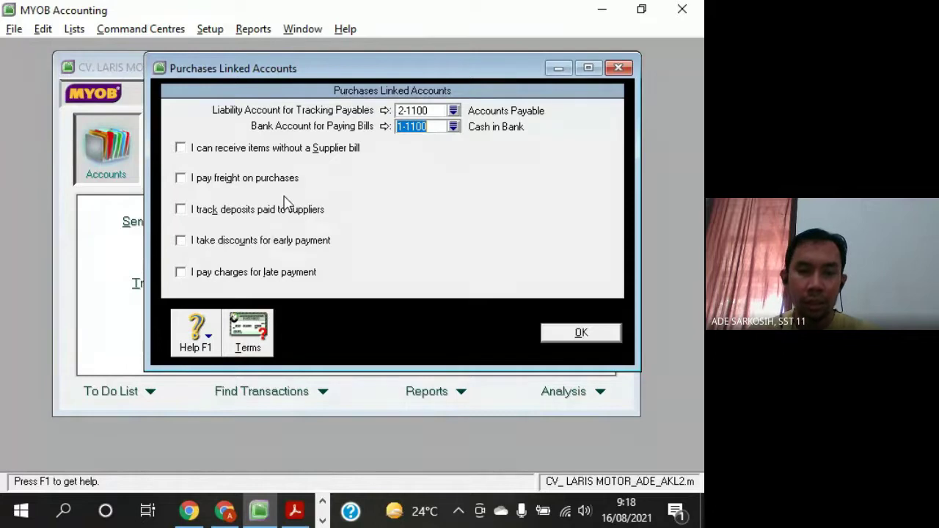
pyautogui.click(295, 511)
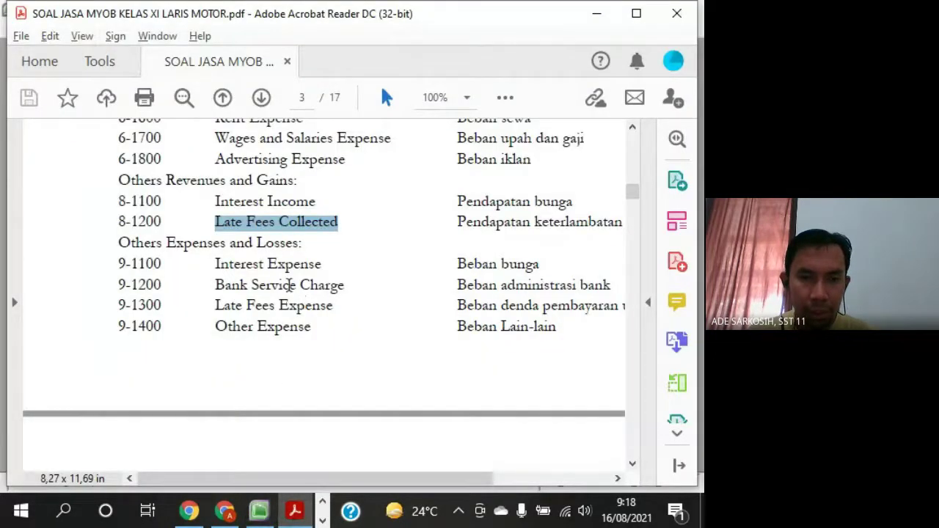
pyautogui.scroll(3, 320, 278)
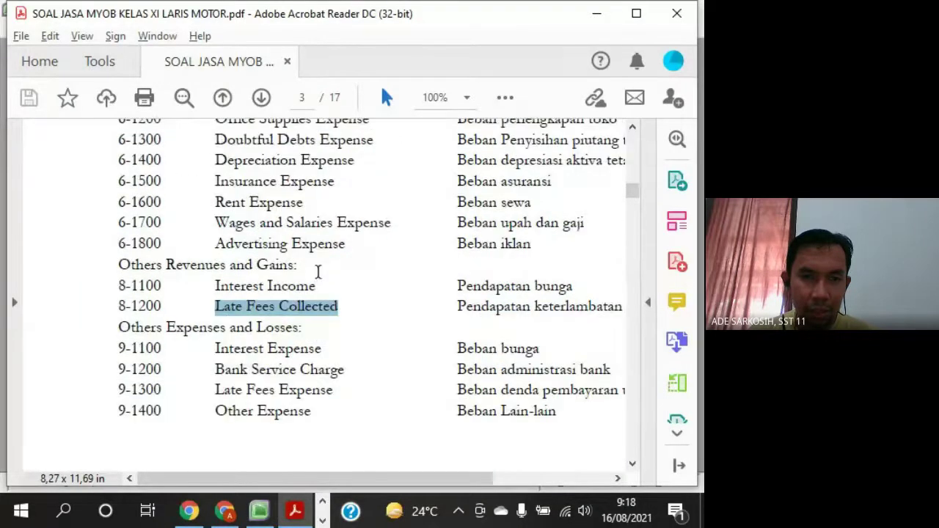
pyautogui.moveTo(258, 512)
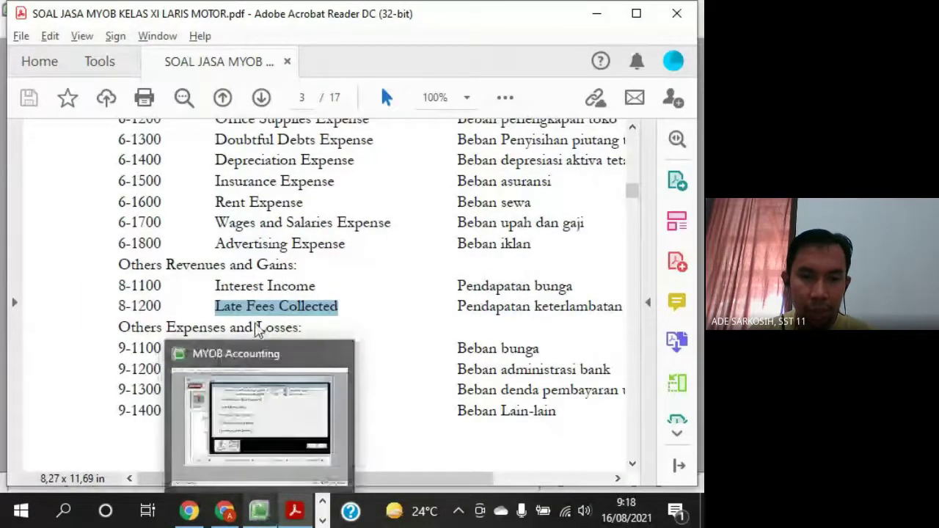
pyautogui.click(259, 411)
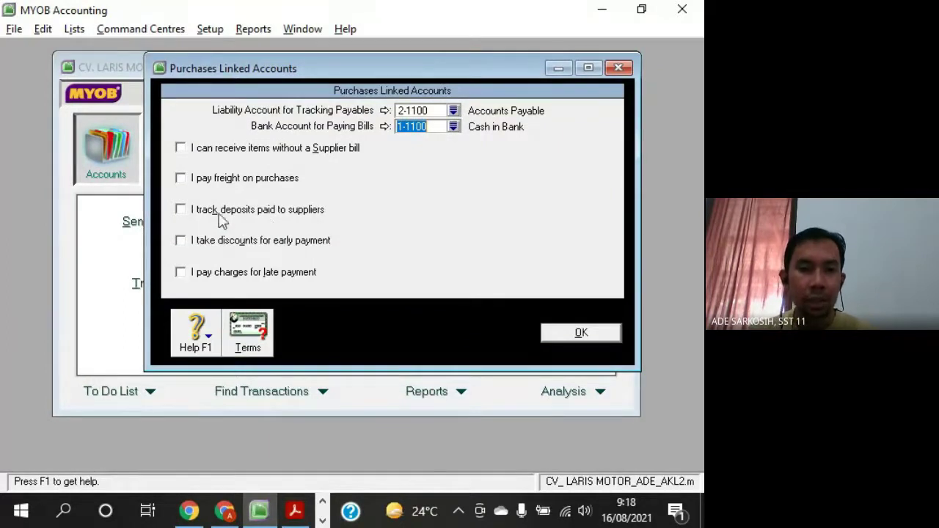
pyautogui.click(186, 210)
pyautogui.click(186, 211)
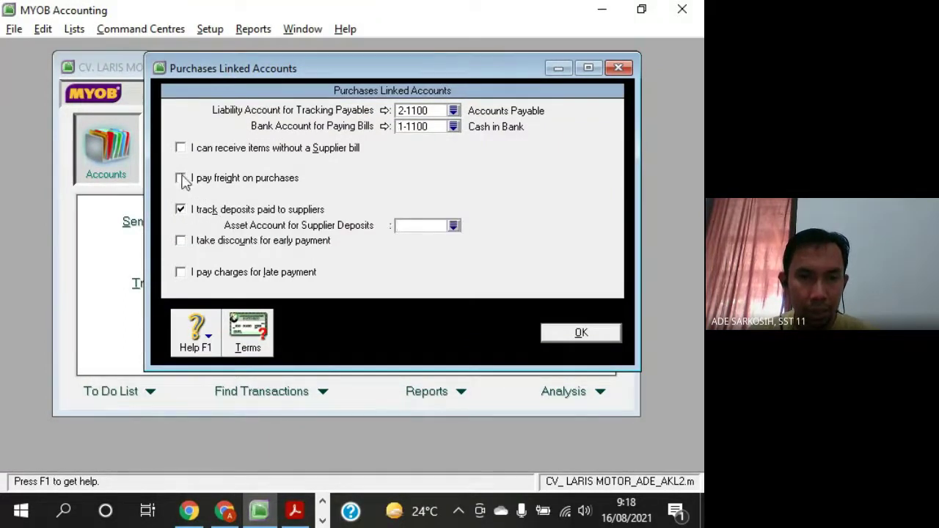
pyautogui.click(182, 178)
pyautogui.click(181, 149)
pyautogui.click(181, 148)
pyautogui.click(181, 178)
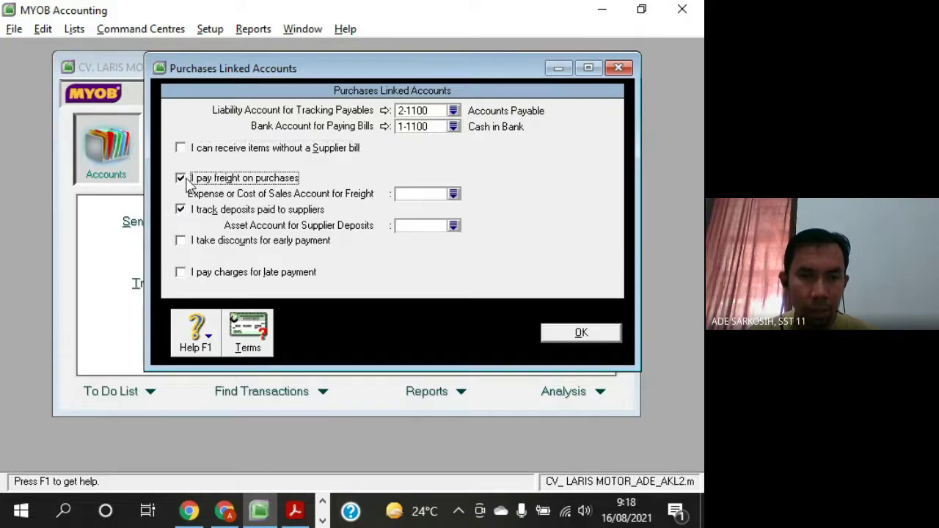
pyautogui.click(180, 209)
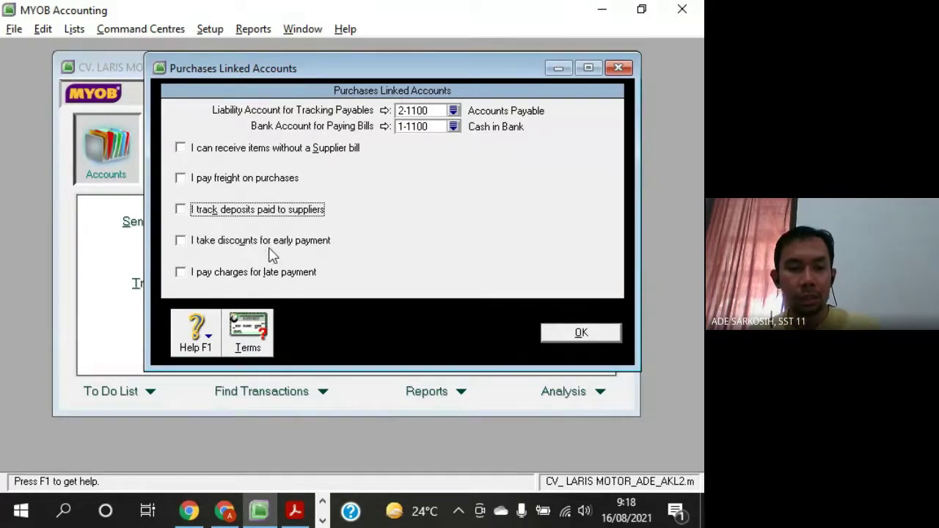
# Look up the Discount Taken account under Cost of Goods Sold in the PDF, and return to MYOB
pyautogui.hotkey('alt', 'Tab')
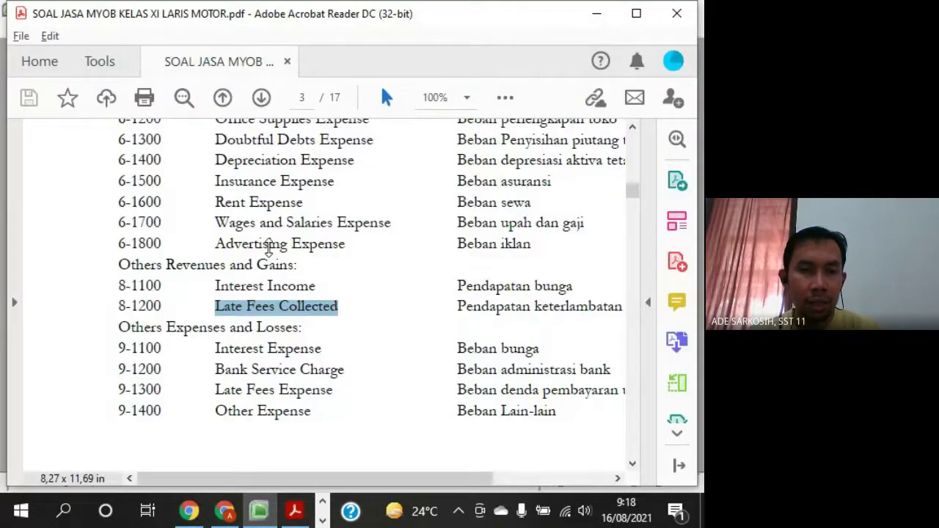
pyautogui.scroll(3, 270, 253)
pyautogui.click(214, 182)
pyautogui.moveTo(215, 182); pyautogui.dragTo(315, 184)
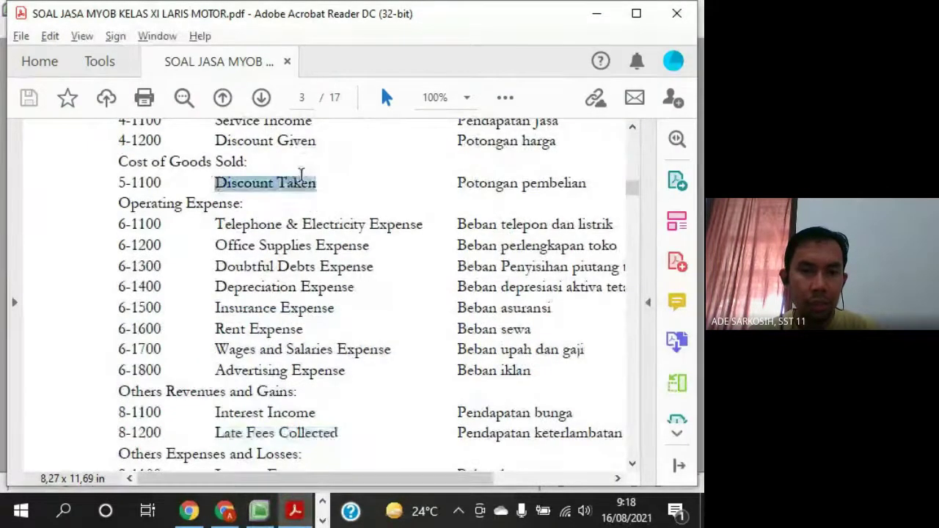
pyautogui.hotkey('alt', 'Tab')
# Enable discounts for early payment on purchases and link them to account 5-1100 Discount Taken
pyautogui.click(180, 242)
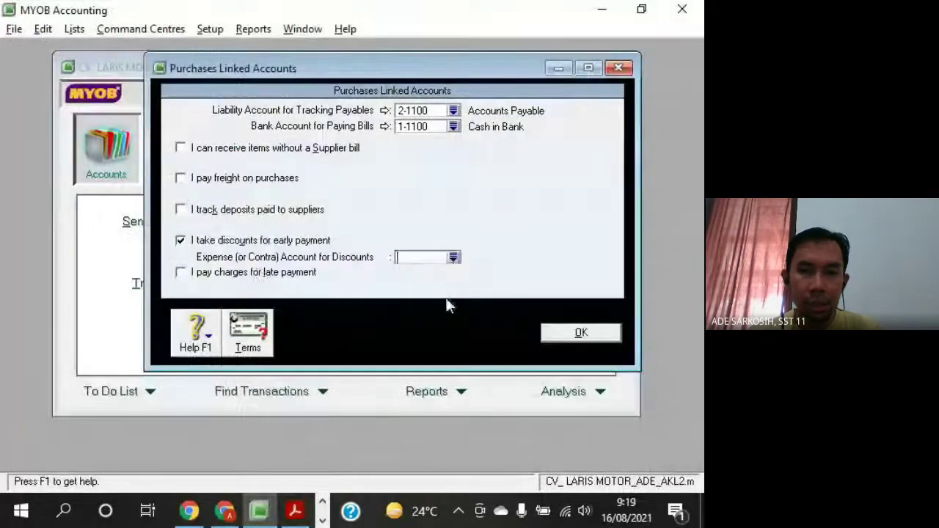
pyautogui.click(452, 258)
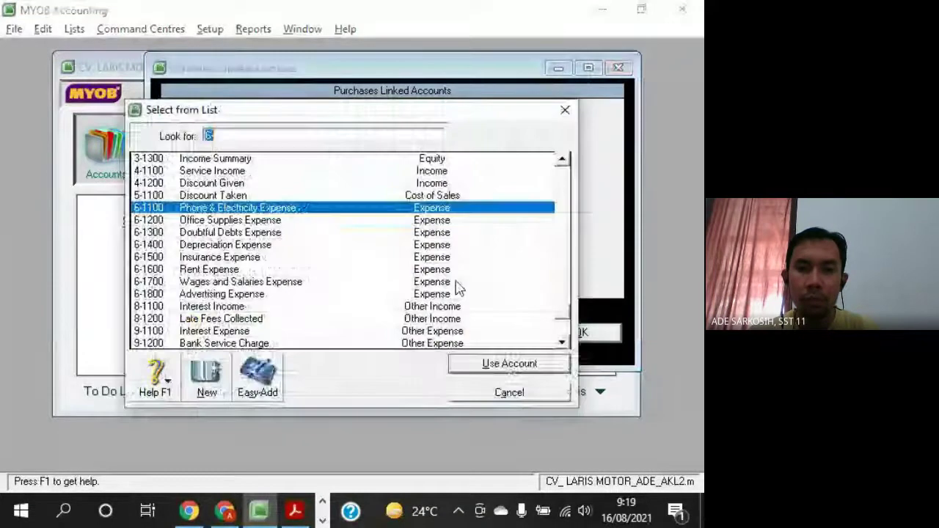
pyautogui.doubleClick(213, 195)
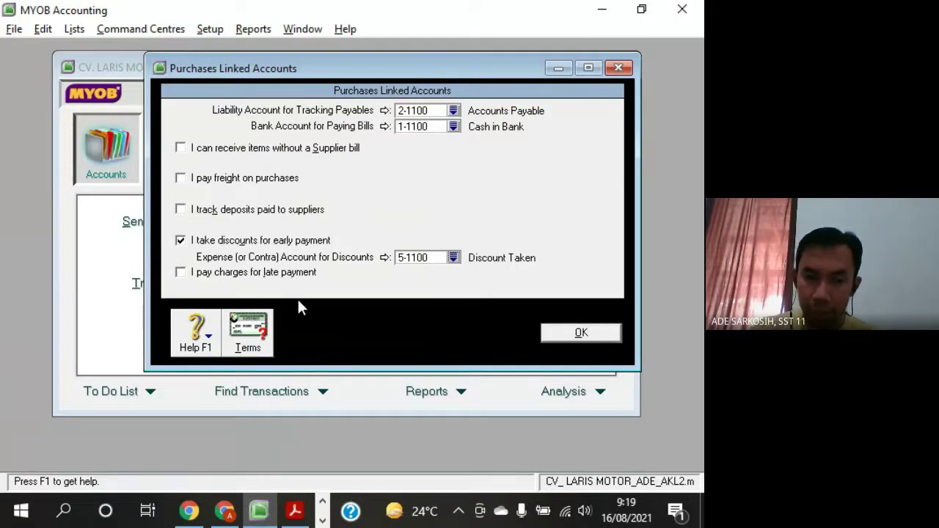
# Compare the Late Fees Collected and Late Fees Expense accounts and their descriptions in the PDF, and return to MYOB
pyautogui.click(294, 512)
pyautogui.scroll(-4, 246, 354)
pyautogui.scroll(-1, 246, 355)
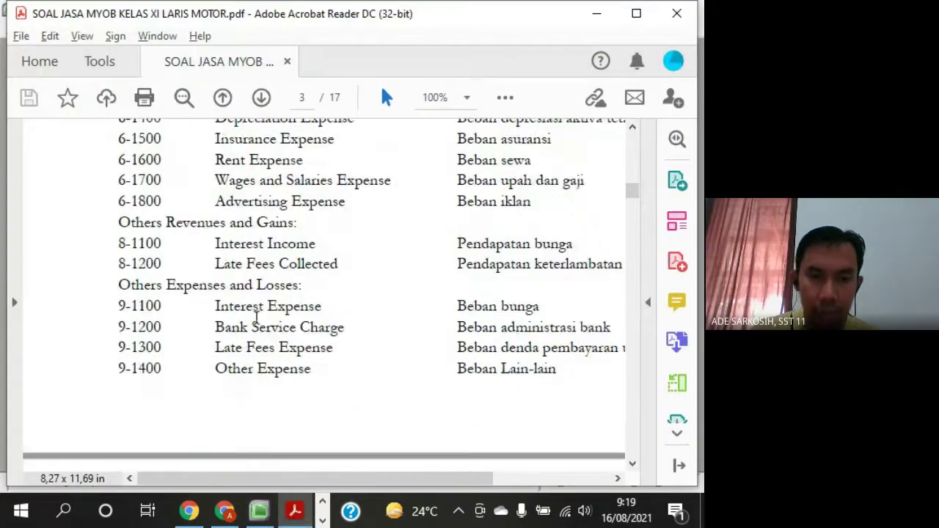
pyautogui.moveTo(216, 264); pyautogui.dragTo(365, 267)
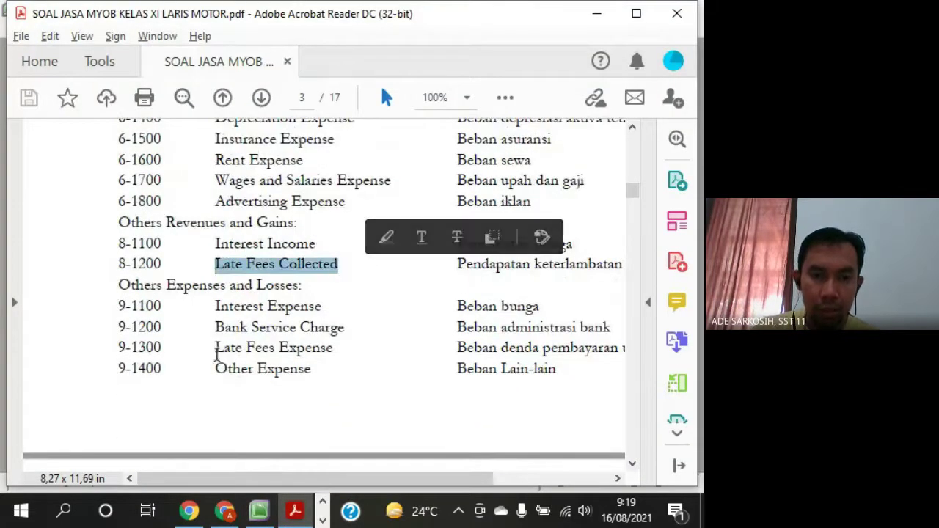
pyautogui.moveTo(216, 348); pyautogui.dragTo(333, 349)
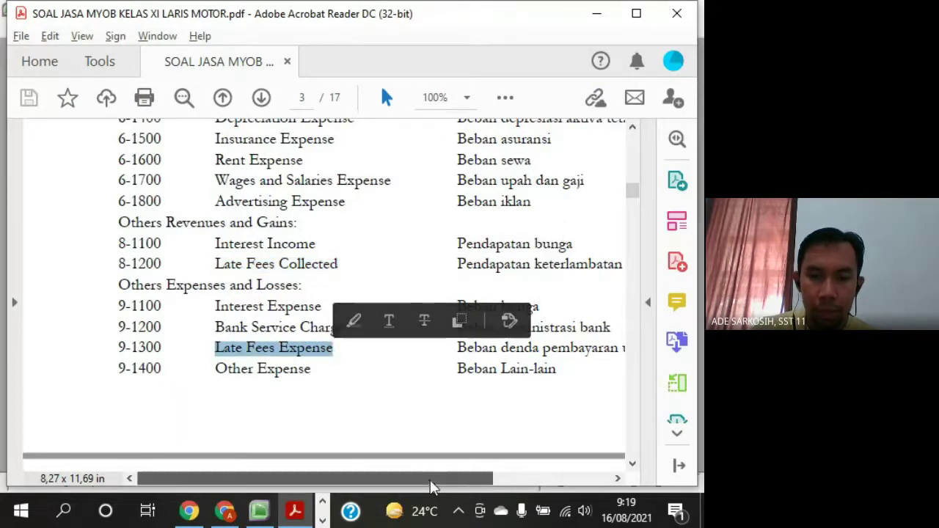
pyautogui.moveTo(429, 480); pyautogui.dragTo(518, 480)
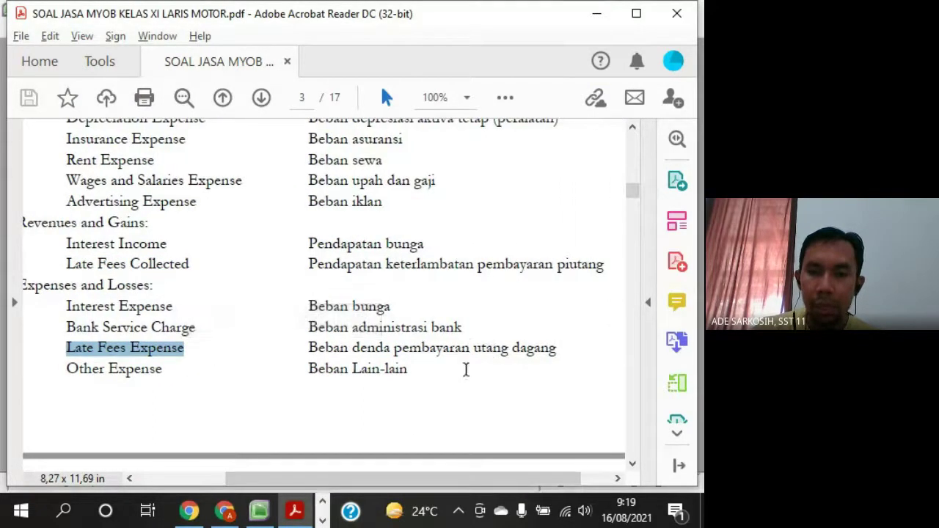
pyautogui.moveTo(373, 480); pyautogui.dragTo(309, 481)
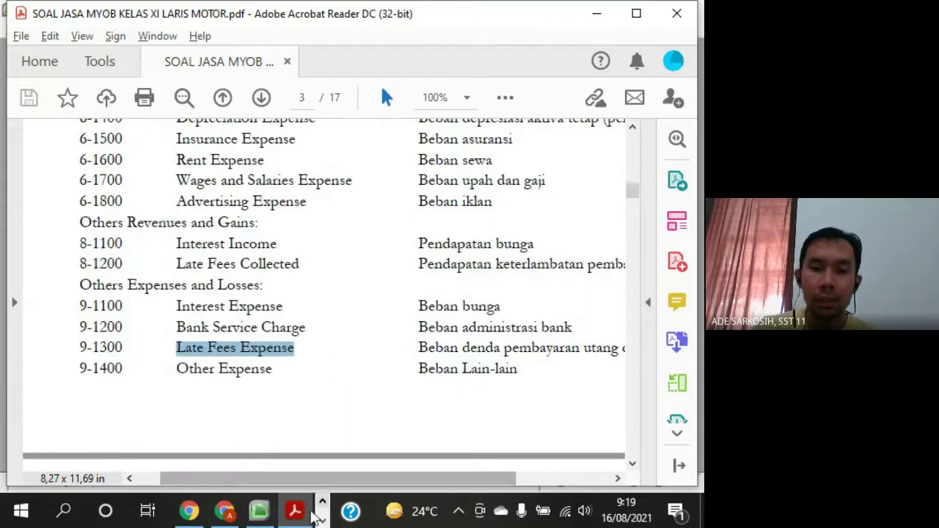
pyautogui.click(258, 511)
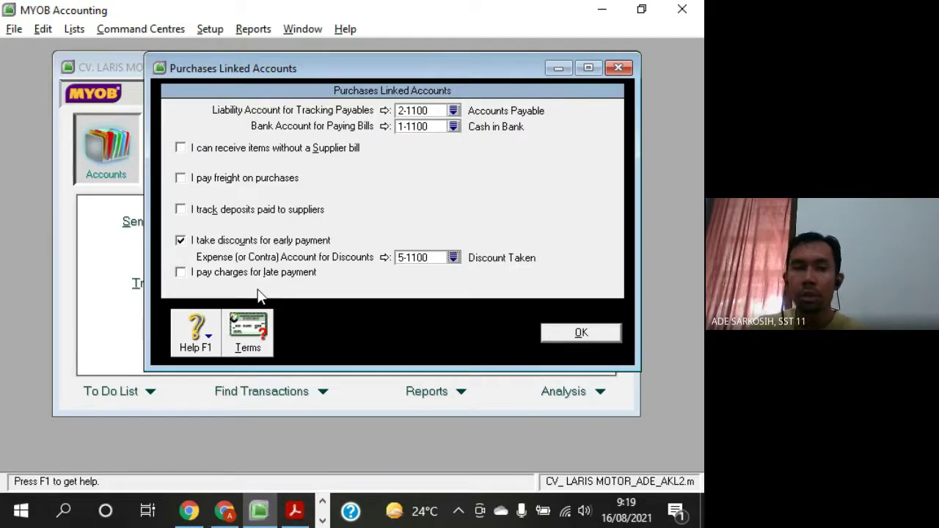
# Enable charges for late payment with 9-1300 Late Fees Expense as the expense account, and confirm the Purchases Linked Accounts
pyautogui.click(180, 272)
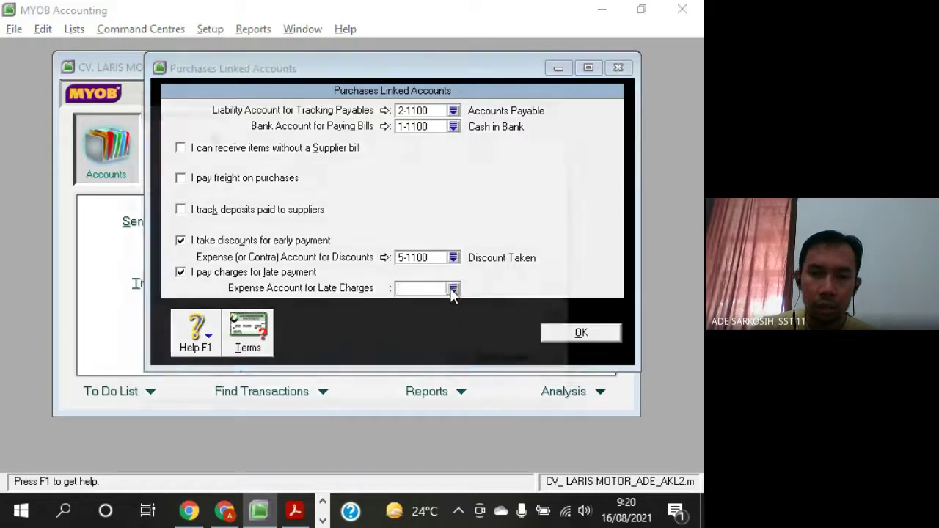
pyautogui.click(453, 289)
pyautogui.scroll(-1, 345, 283)
pyautogui.doubleClick(225, 331)
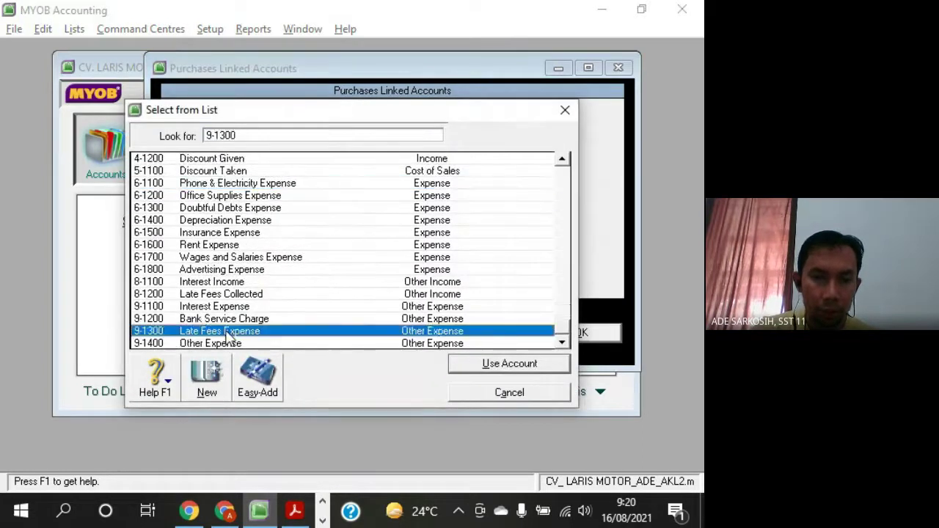
pyautogui.click(354, 314)
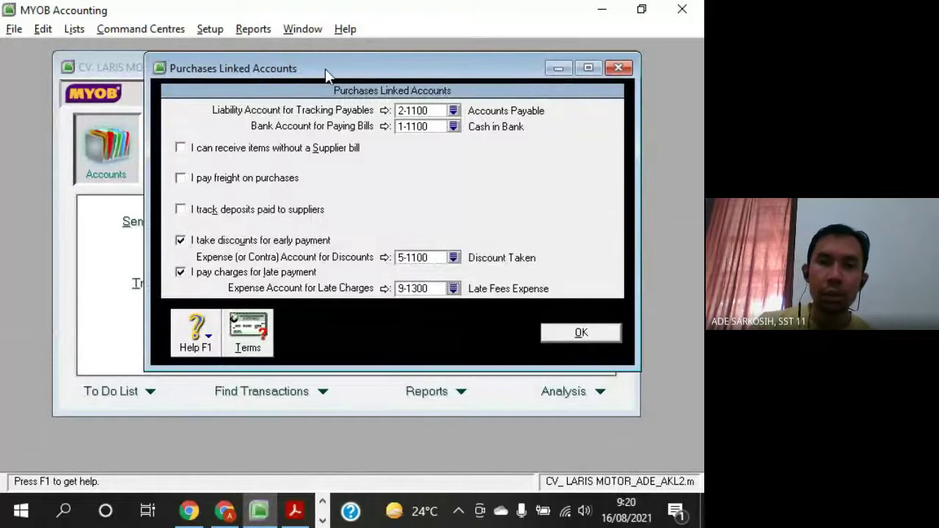
pyautogui.moveTo(325, 68); pyautogui.dragTo(316, 146)
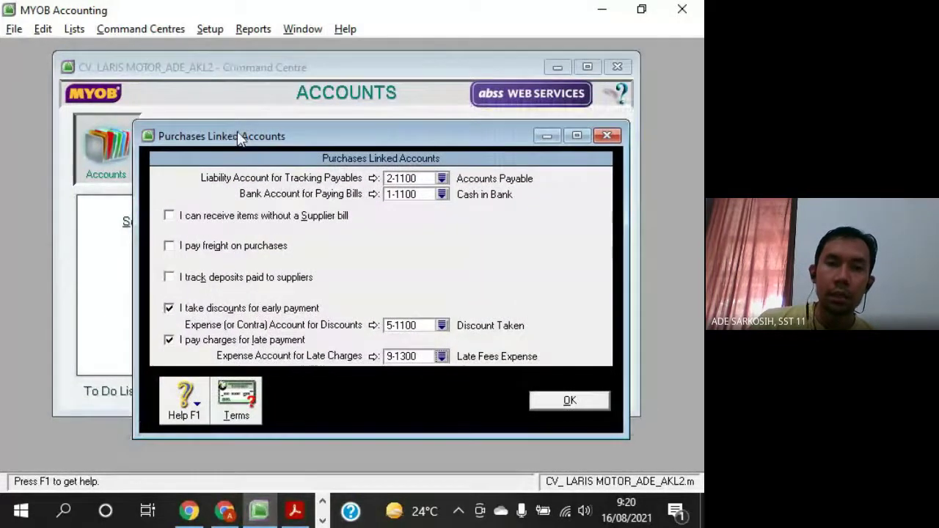
pyautogui.moveTo(248, 136); pyautogui.dragTo(215, 83)
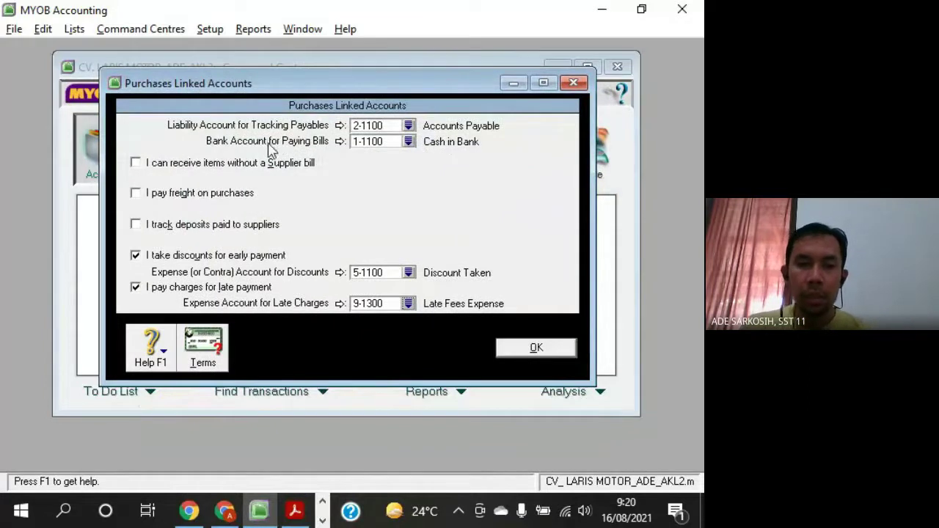
pyautogui.click(563, 351)
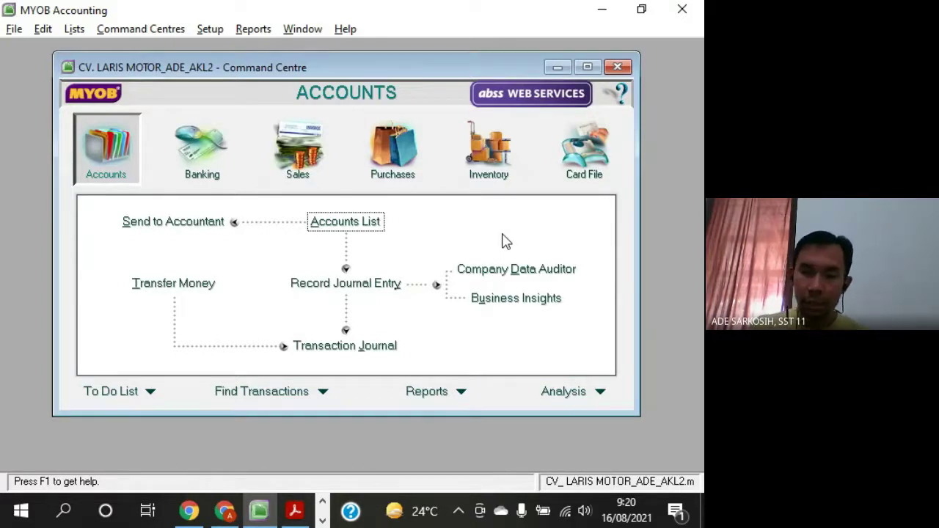
# Switch to the PDF, review the opening balances table down to its debit and credit totals, and continue to the customer list with balances
pyautogui.click(295, 511)
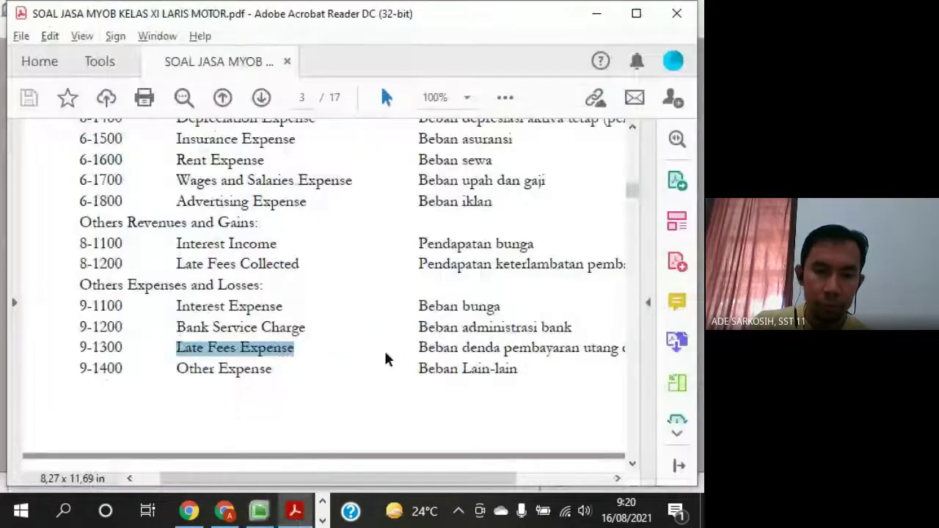
pyautogui.scroll(-15, 385, 352)
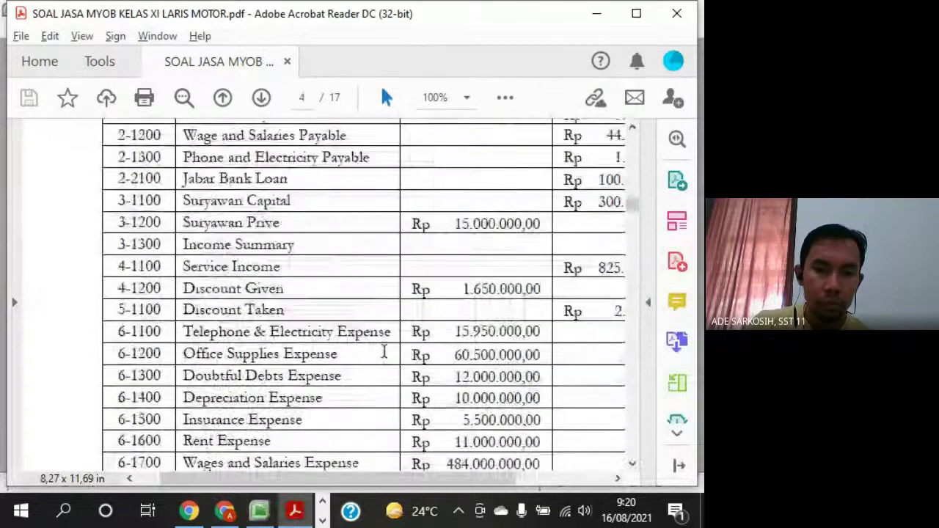
pyautogui.scroll(10, 400, 327)
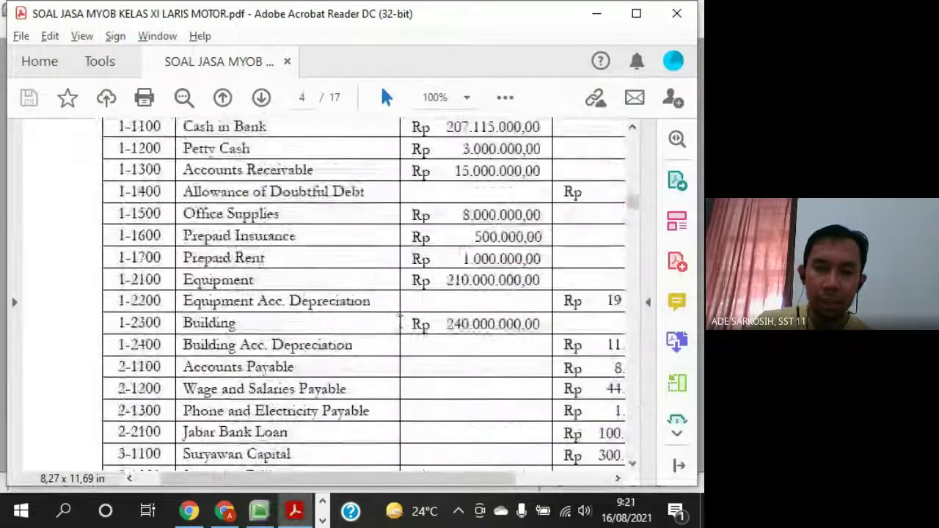
pyautogui.scroll(-6, 400, 327)
pyautogui.scroll(-3, 400, 323)
pyautogui.moveTo(462, 406); pyautogui.dragTo(516, 405)
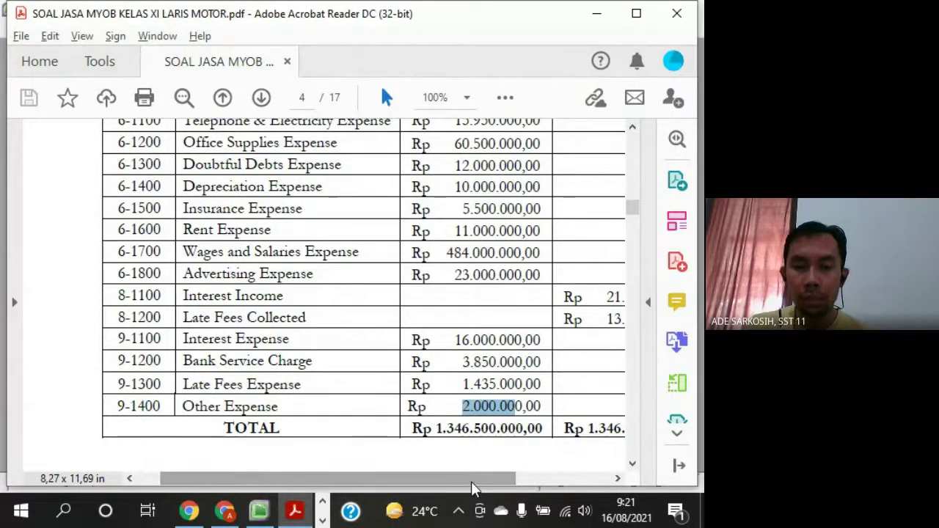
pyautogui.moveTo(474, 486); pyautogui.dragTo(521, 487)
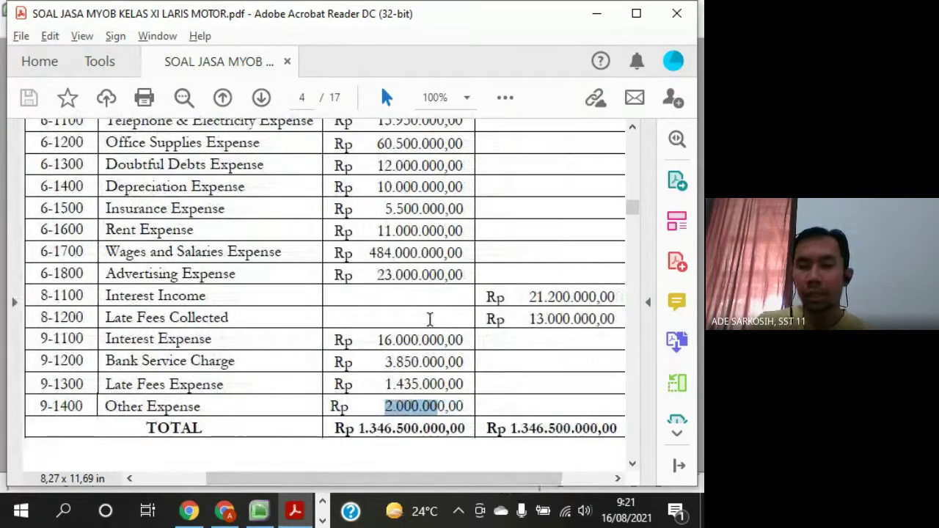
pyautogui.scroll(-5, 430, 321)
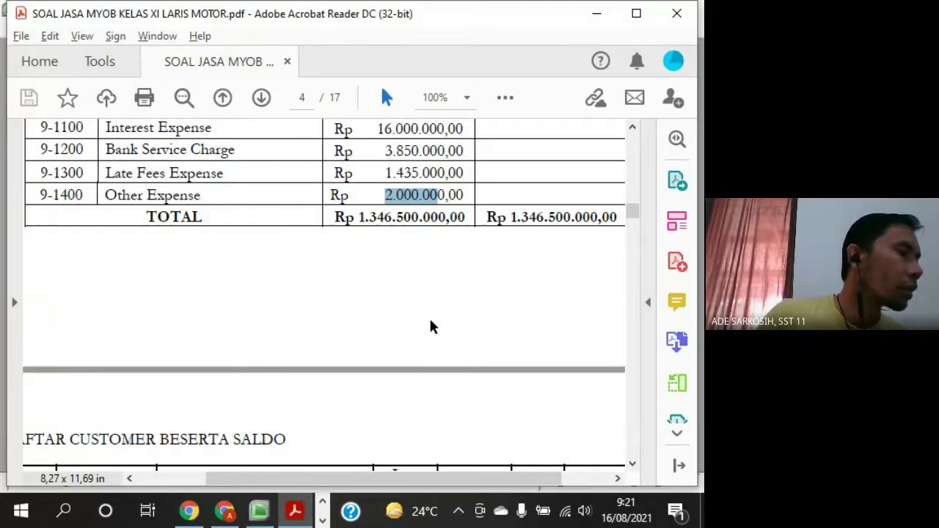
pyautogui.scroll(-6, 430, 326)
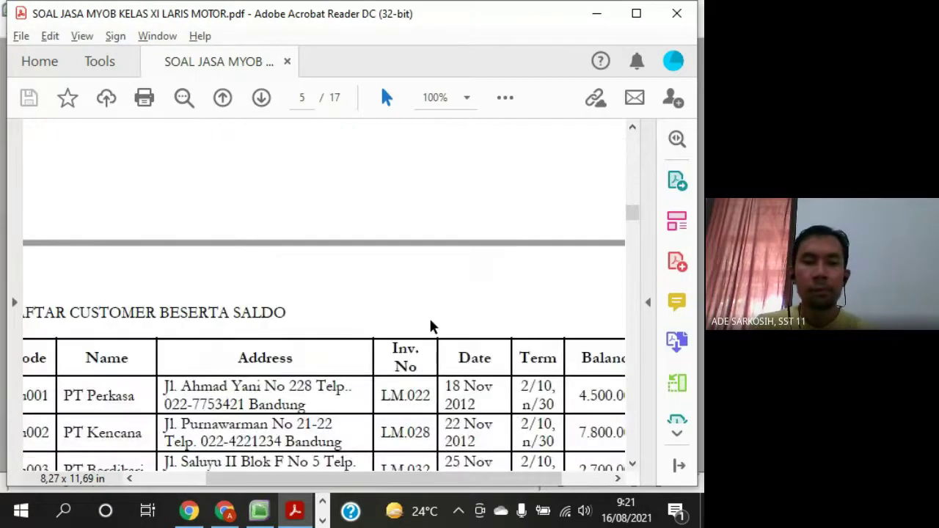
# Review the customer and supplier lists with balances in the PDF, and continue to the first transaction document
pyautogui.moveTo(407, 481); pyautogui.dragTo(422, 478)
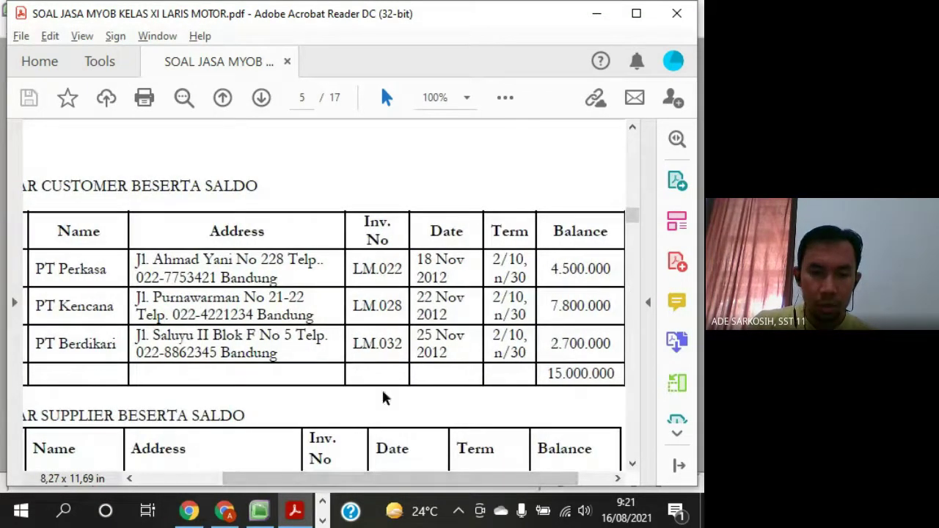
pyautogui.scroll(-1, 307, 462)
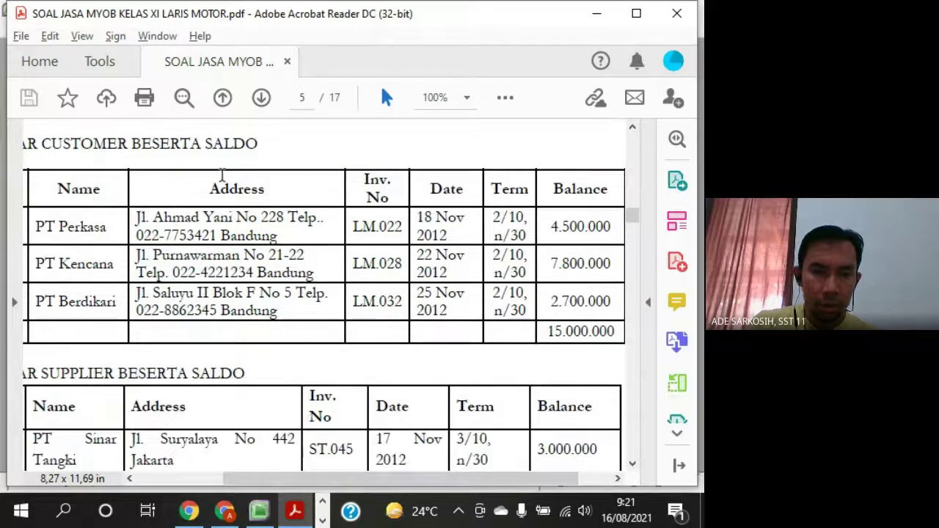
pyautogui.moveTo(347, 473); pyautogui.dragTo(332, 472)
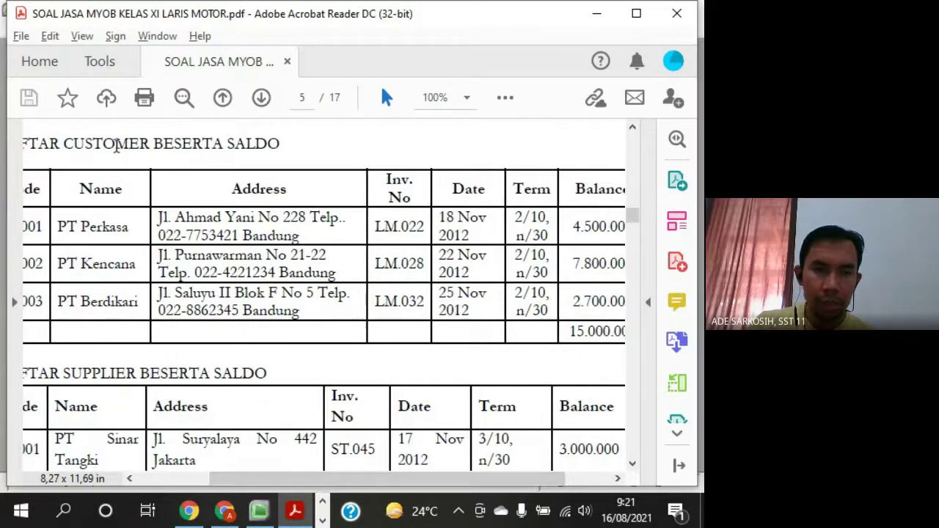
pyautogui.moveTo(112, 144); pyautogui.dragTo(130, 147)
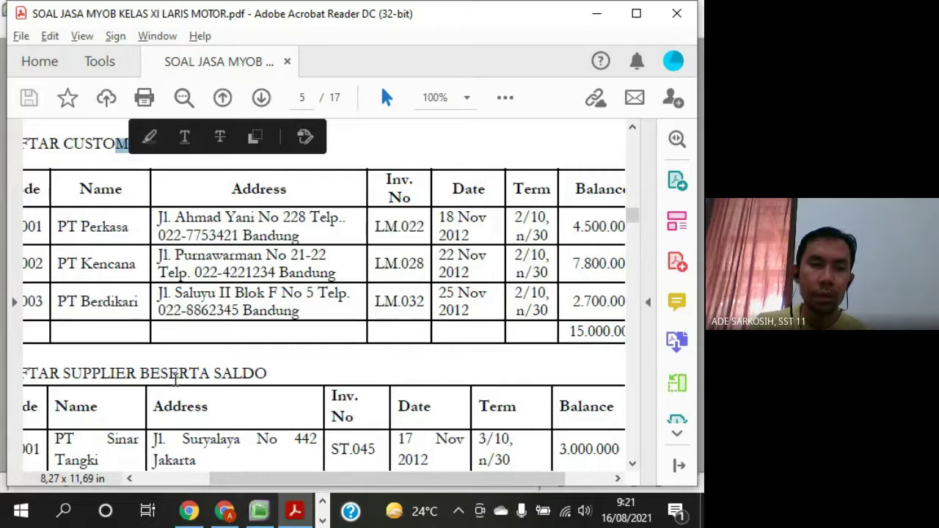
pyautogui.click(279, 145)
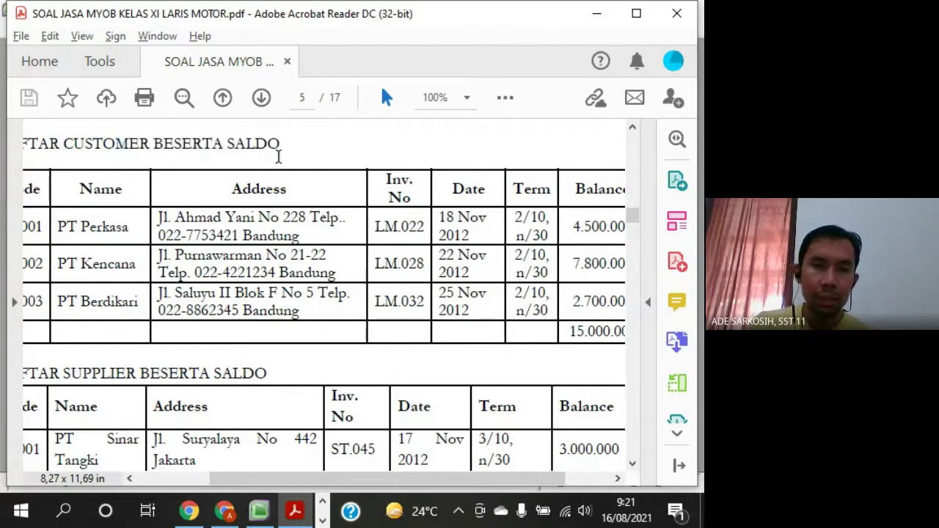
pyautogui.moveTo(433, 478)
pyautogui.mouseDown()
pyautogui.moveTo(456, 478)
pyautogui.moveTo(408, 478)
pyautogui.moveTo(418, 477)
pyautogui.mouseUp()
pyautogui.scroll(-10, 396, 403)
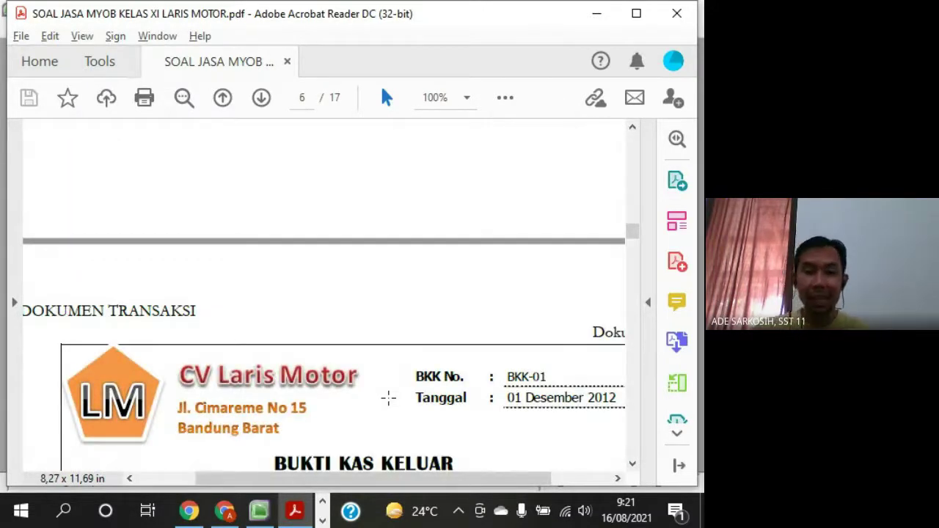
pyautogui.hscroll(1, 404, 484)
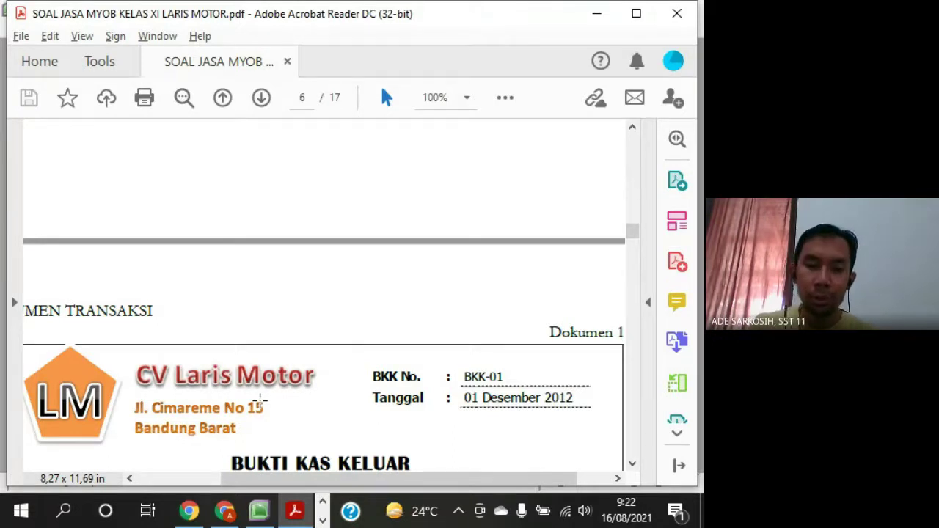
# Switch to MYOB and review which Linked Accounts setup options are available
pyautogui.click(259, 511)
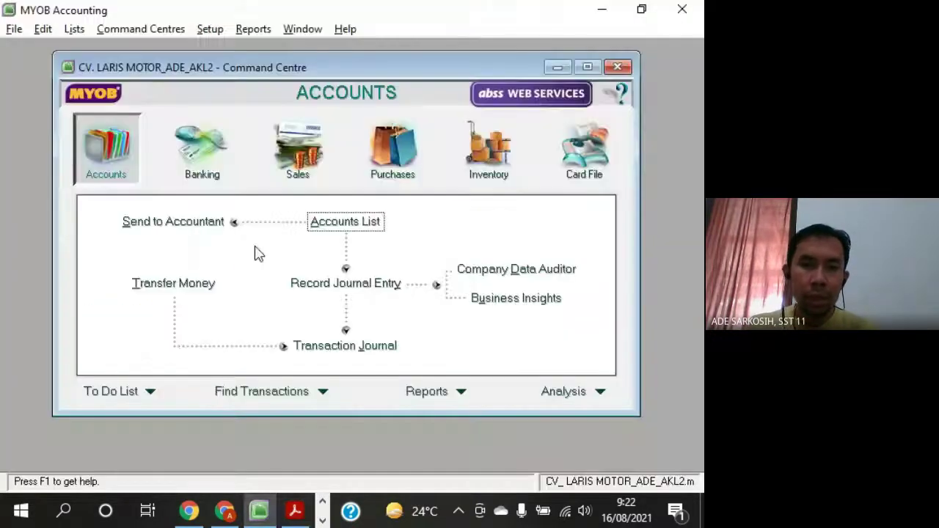
pyautogui.click(210, 29)
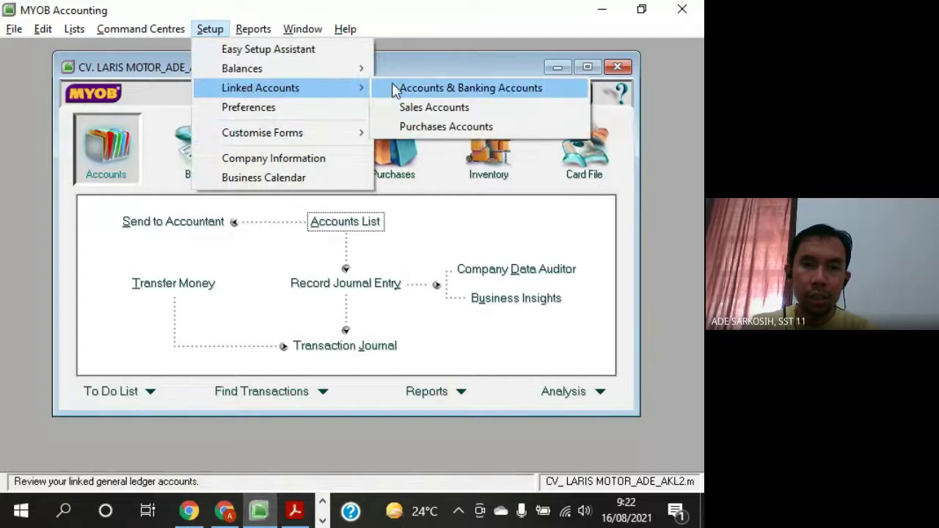
pyautogui.click(474, 232)
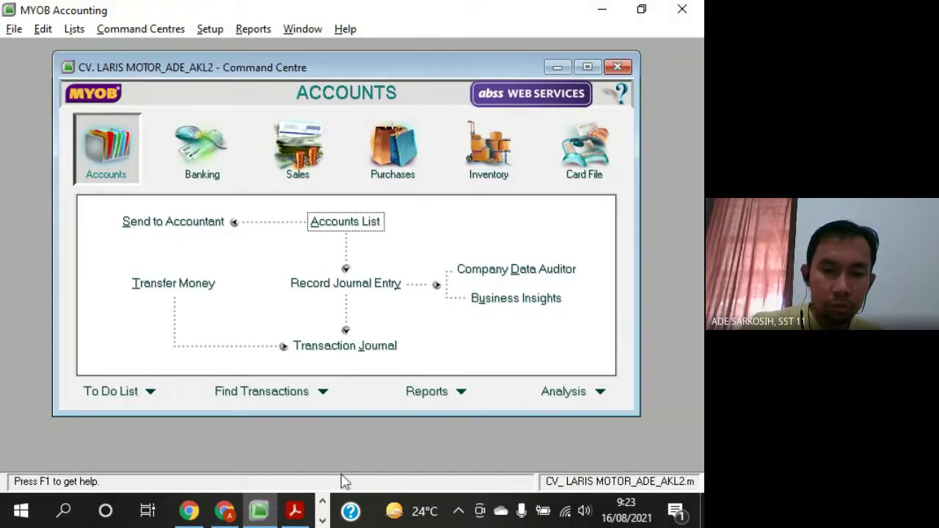
pyautogui.click(323, 520)
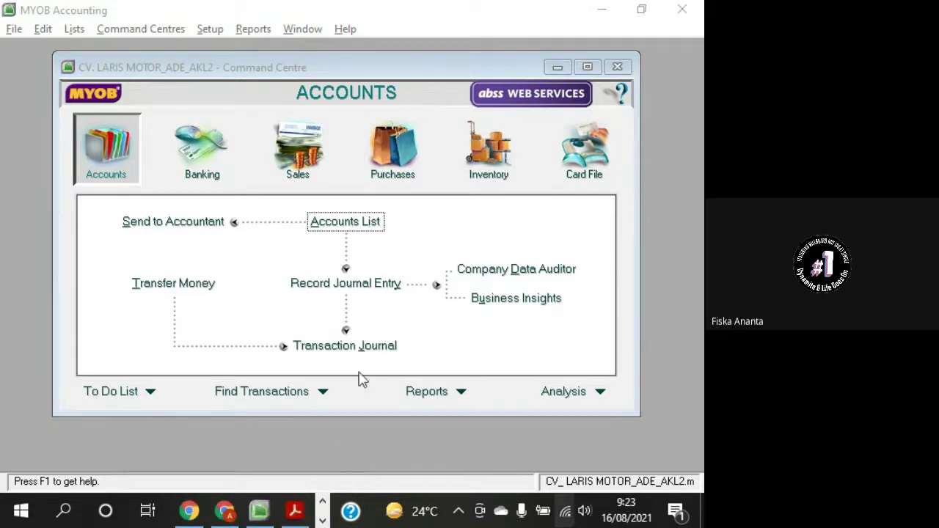
# Return to the PDF, read the cash payment voucher BKK-01, and skim the transaction documents through to page 17
pyautogui.click(297, 512)
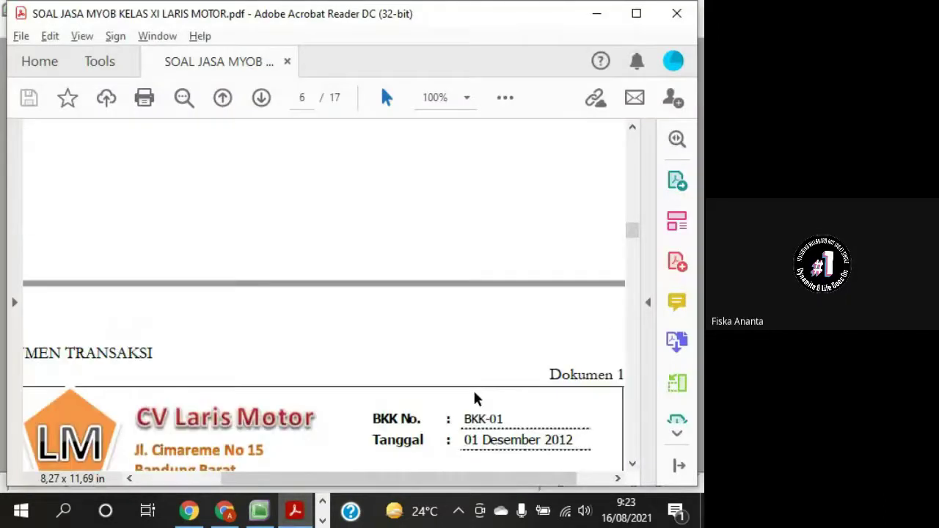
pyautogui.scroll(-5, 474, 394)
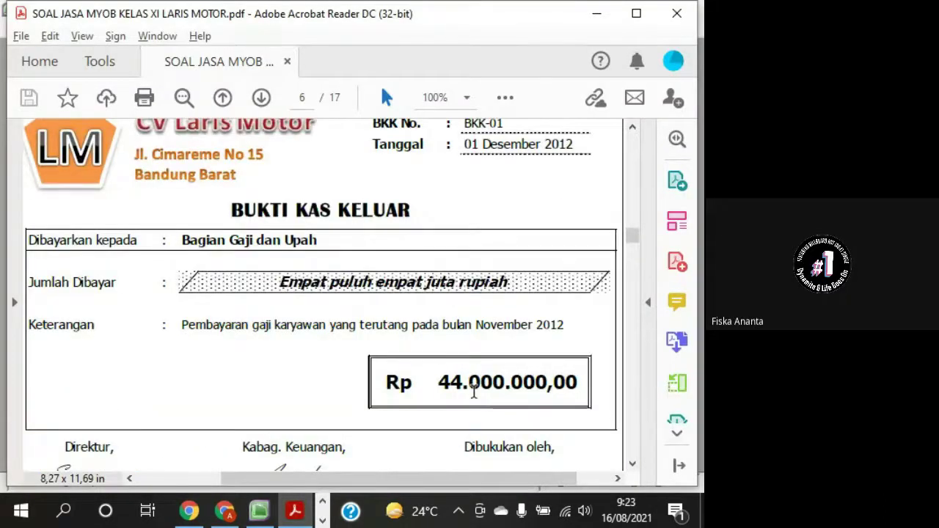
pyautogui.keyDown('ctrl'); pyautogui.scroll(-1, 474, 394); pyautogui.keyUp('ctrl')
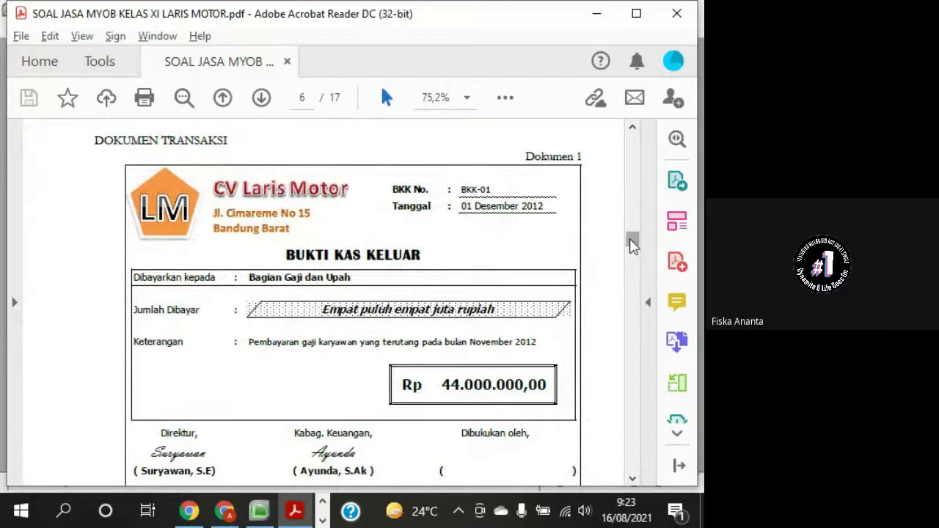
pyautogui.moveTo(633, 240); pyautogui.dragTo(648, 461)
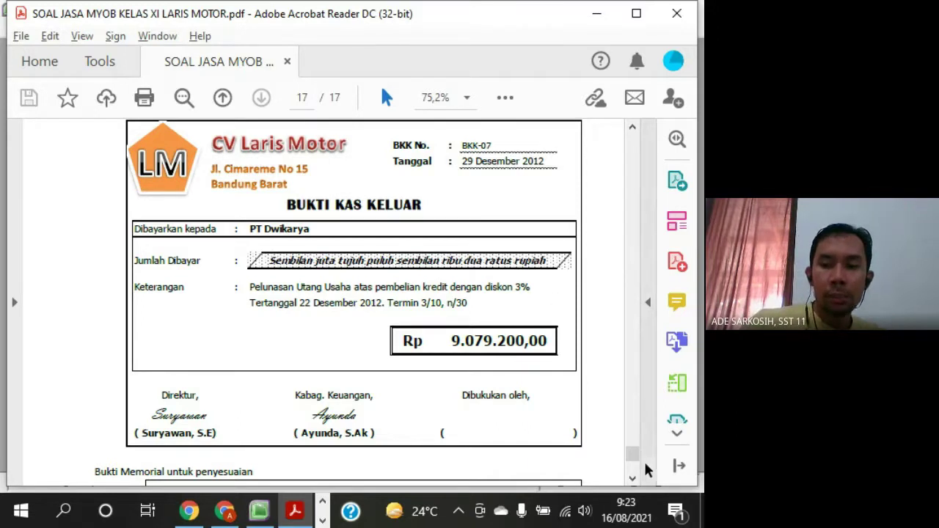
# Go back to page 5 and examine the names and balances in the customer and supplier lists
pyautogui.moveTo(640, 457); pyautogui.dragTo(646, 226)
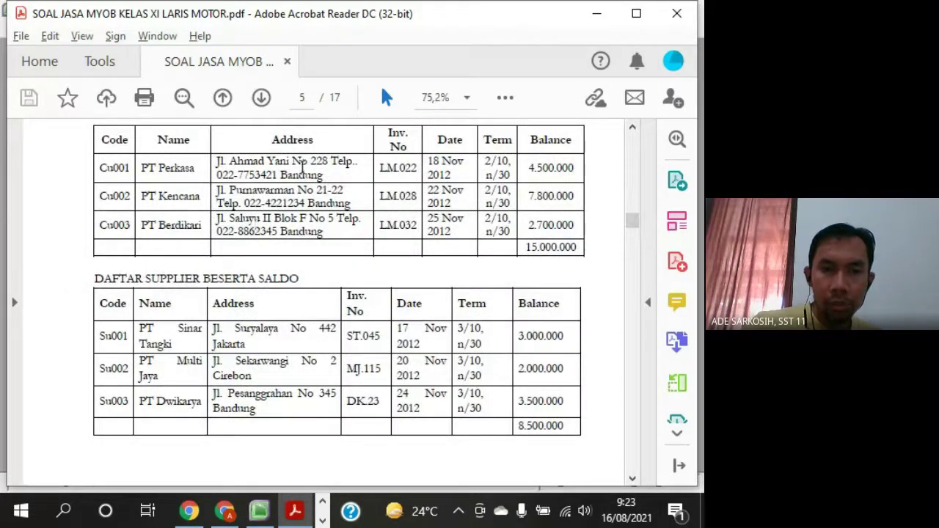
pyautogui.moveTo(316, 174); pyautogui.dragTo(324, 174)
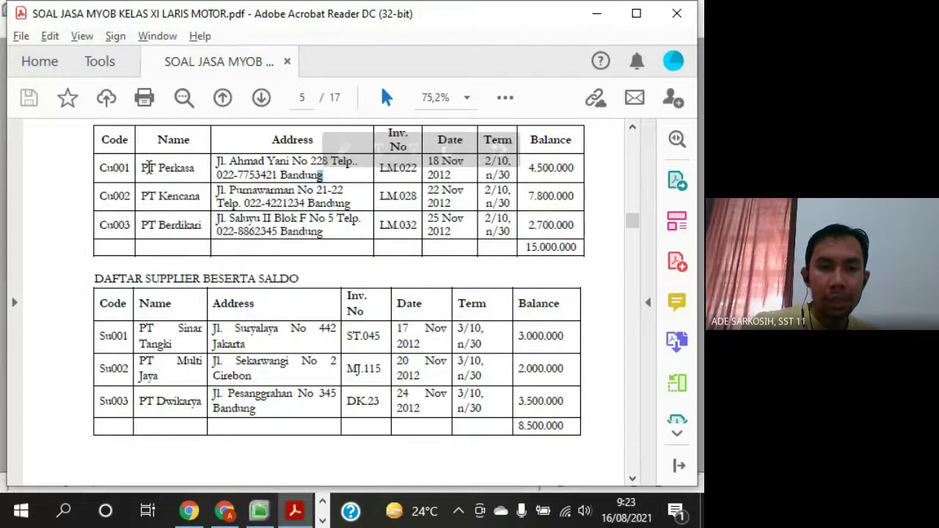
pyautogui.moveTo(141, 167); pyautogui.dragTo(185, 195)
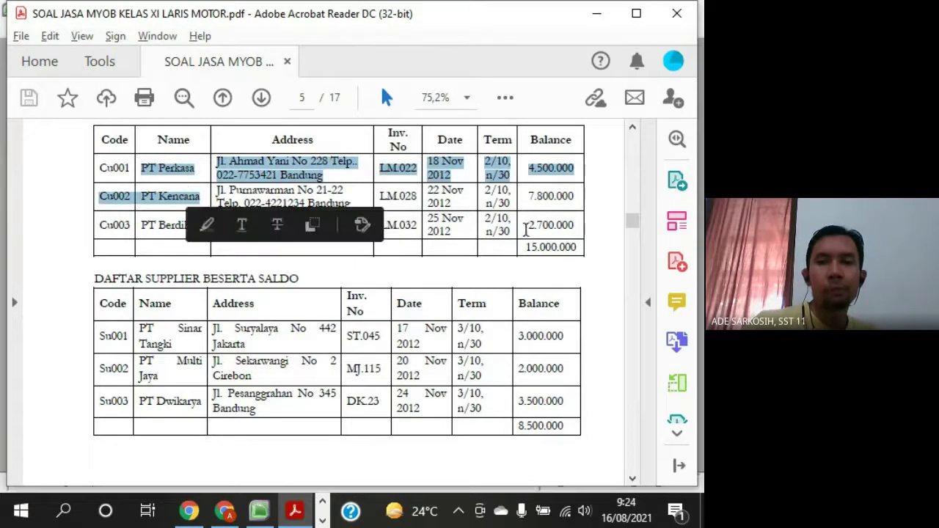
pyautogui.click(541, 176)
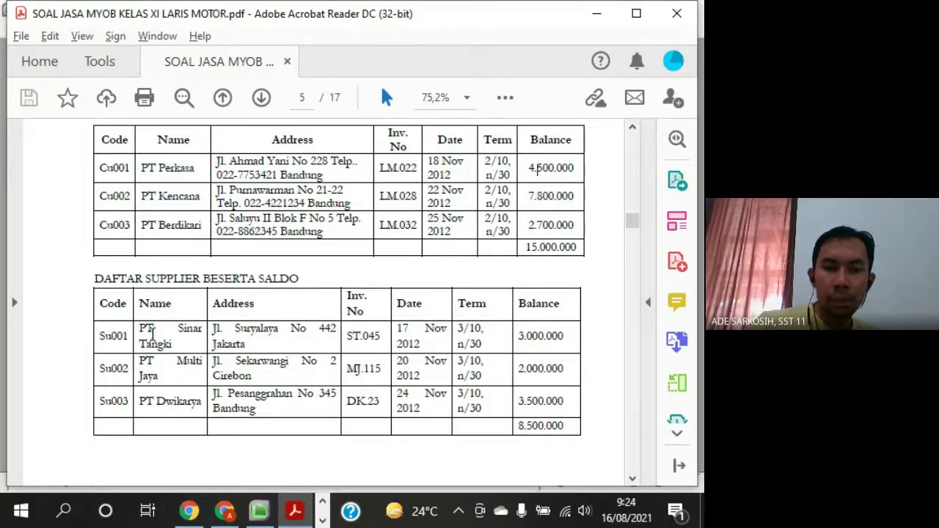
pyautogui.moveTo(149, 334); pyautogui.dragTo(140, 334)
pyautogui.moveTo(517, 336); pyautogui.dragTo(562, 338)
pyautogui.scroll(-10, 468, 363)
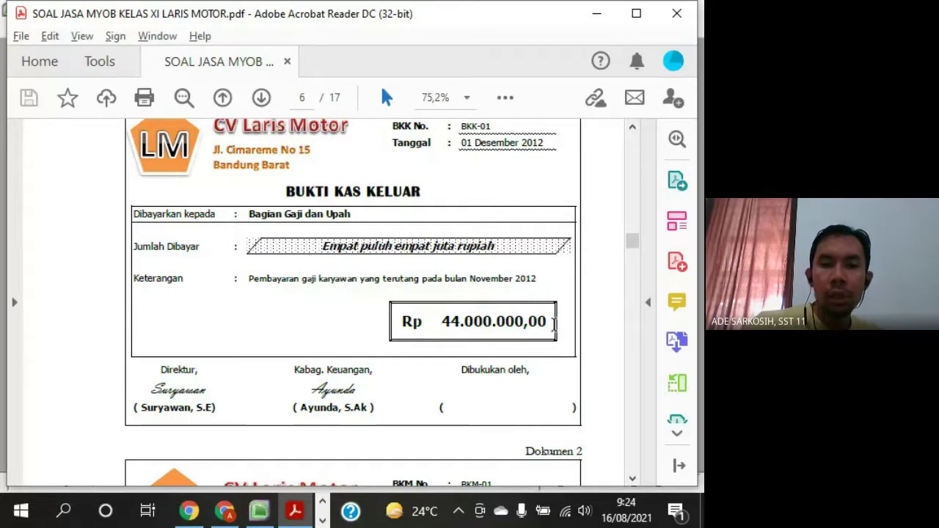
pyautogui.scroll(10, 440, 325)
pyautogui.scroll(3, 440, 325)
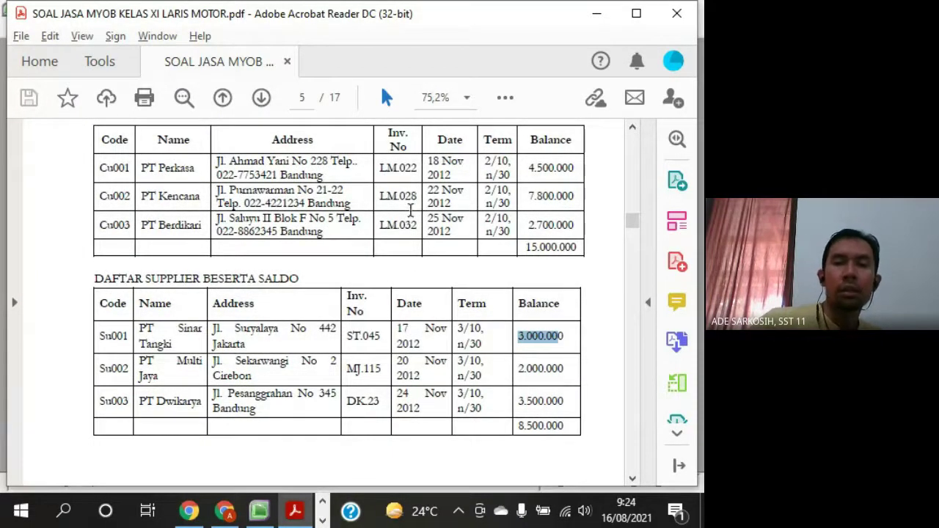
# Look over the range of transaction documents in the PDF, from Dokumen 1 to Dokumen 23
pyautogui.scroll(-10, 502, 368)
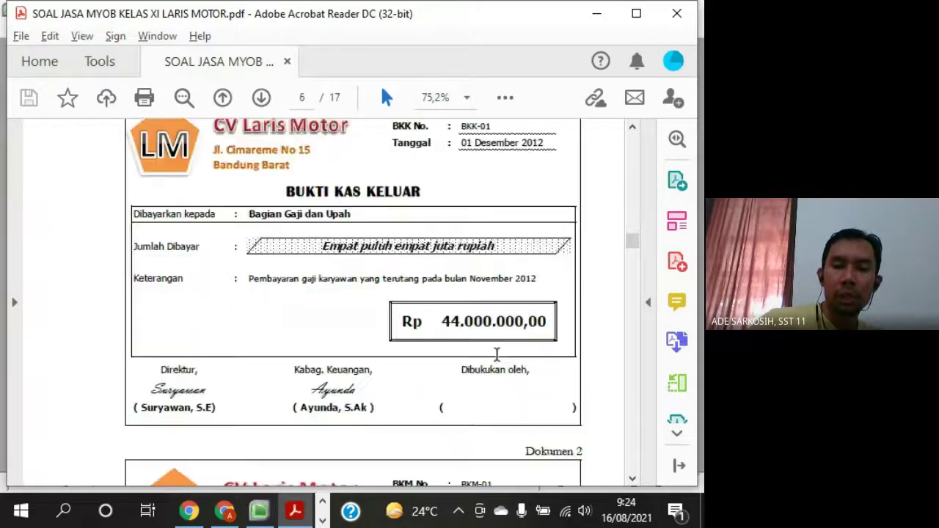
pyautogui.scroll(4, 497, 355)
pyautogui.moveTo(526, 304); pyautogui.dragTo(567, 305)
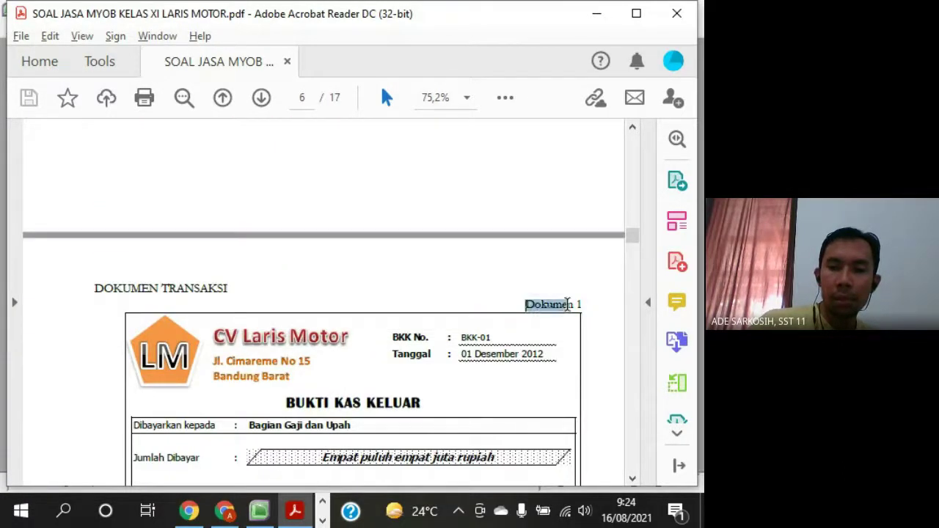
pyautogui.moveTo(629, 245); pyautogui.dragTo(639, 453)
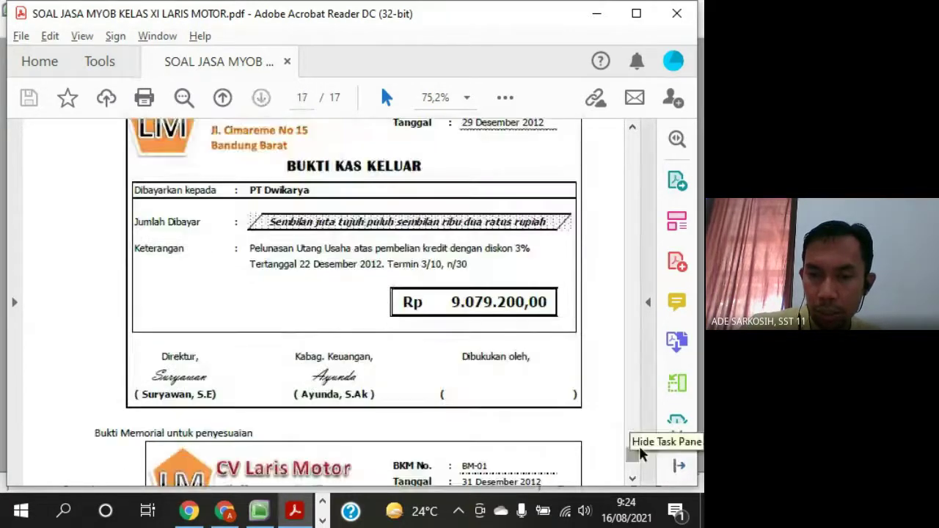
pyautogui.scroll(2, 623, 400)
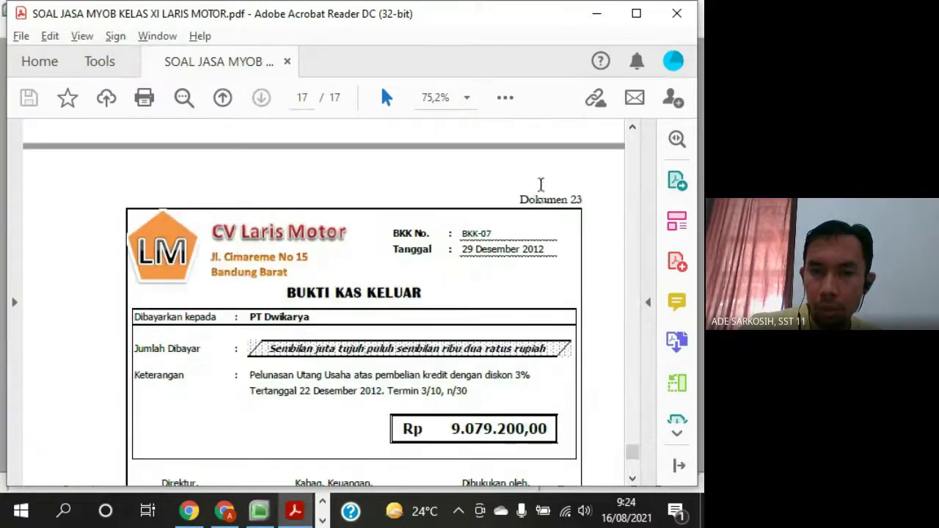
pyautogui.moveTo(519, 200); pyautogui.dragTo(589, 211)
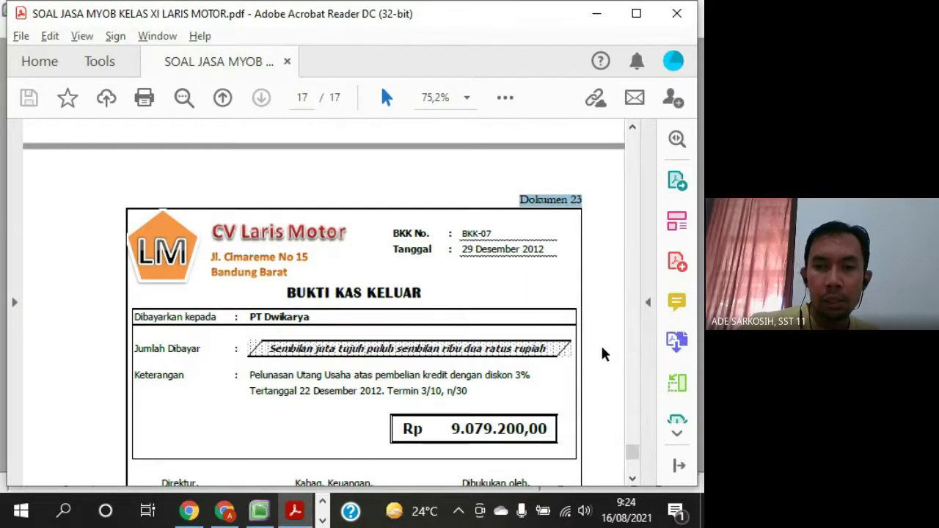
# Read the adjustment items in the memorial voucher BM-01 dated 31 Desember 2012, and return to the PDF's first page
pyautogui.scroll(-10, 603, 354)
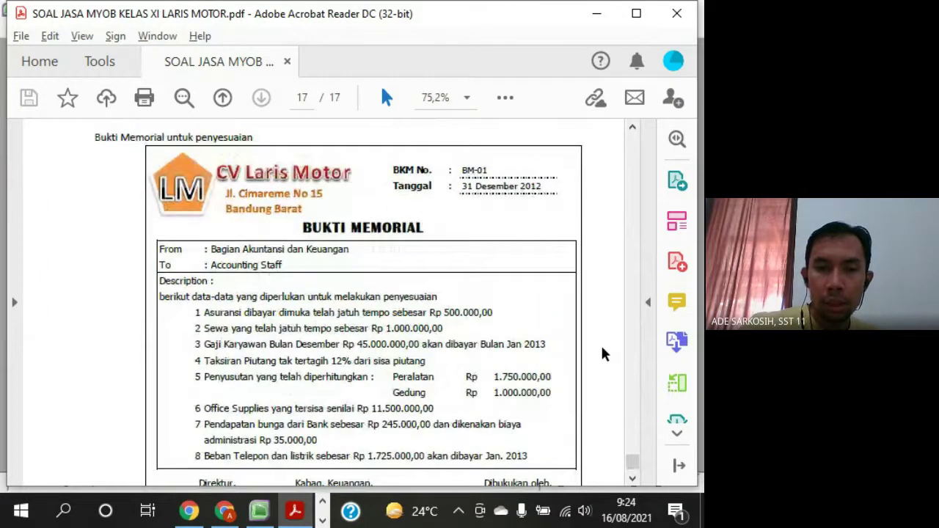
pyautogui.moveTo(96, 138); pyautogui.dragTo(259, 140)
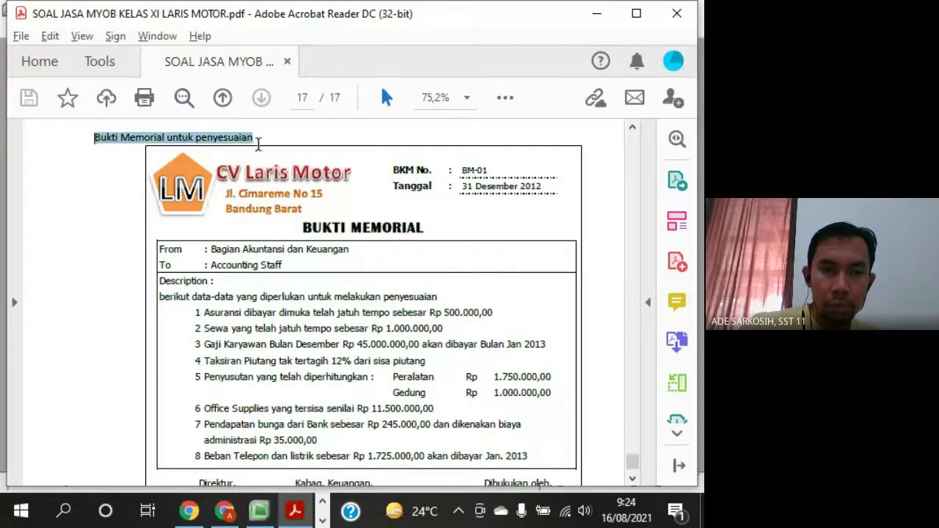
pyautogui.scroll(-1, 308, 326)
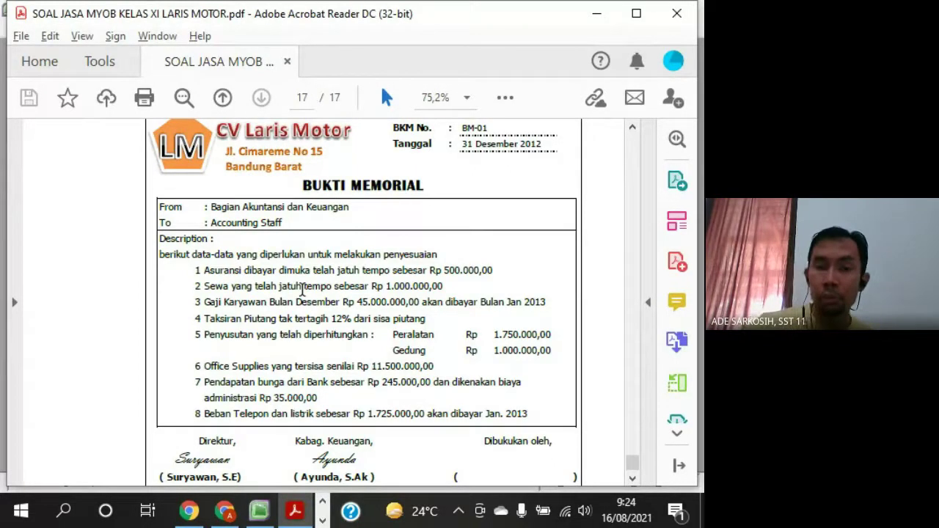
pyautogui.click(632, 478)
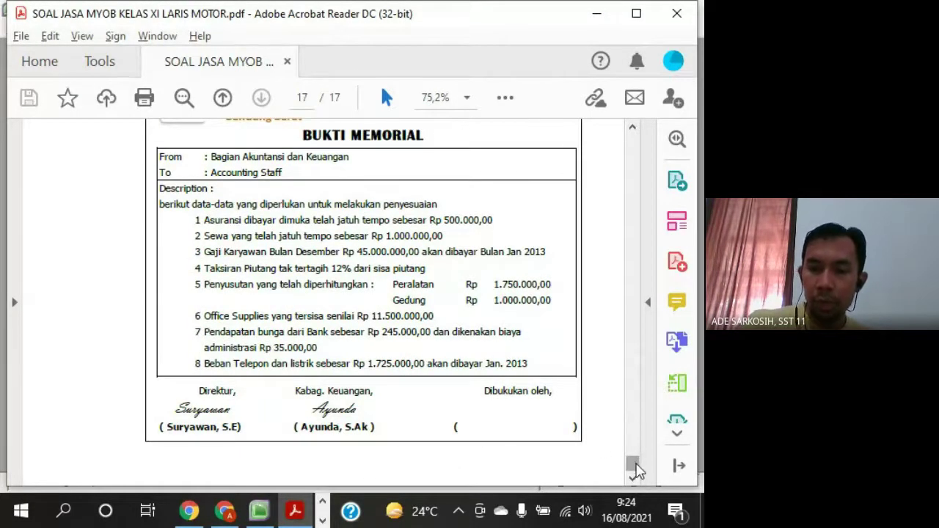
pyautogui.moveTo(636, 469); pyautogui.dragTo(634, 139)
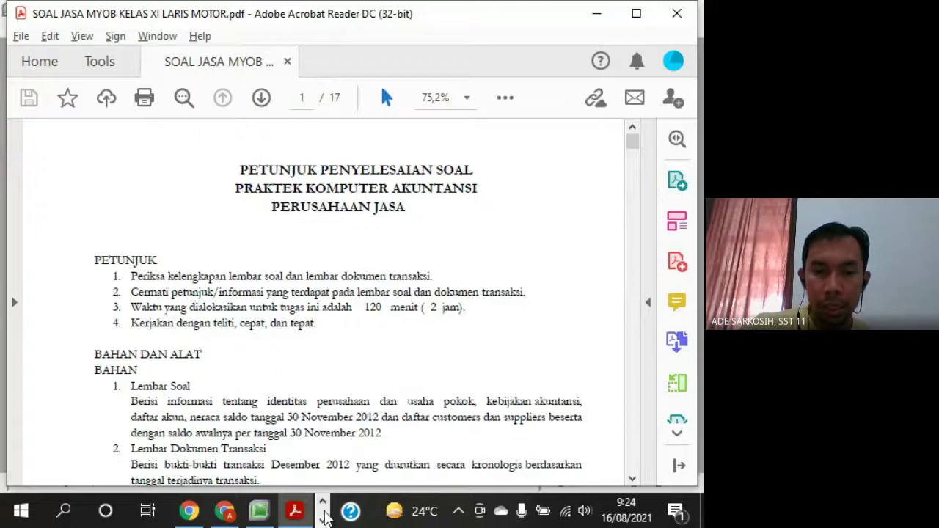
# Check the Google Meet call and the MYOB Command Centre, and close the Laris Motor exercise PDF
pyautogui.click(239, 514)
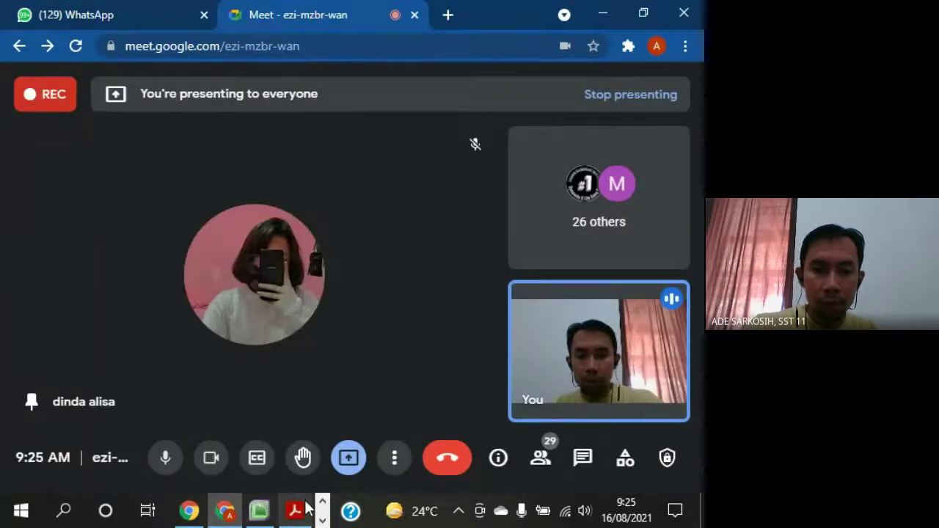
pyautogui.click(259, 511)
pyautogui.click(664, 369)
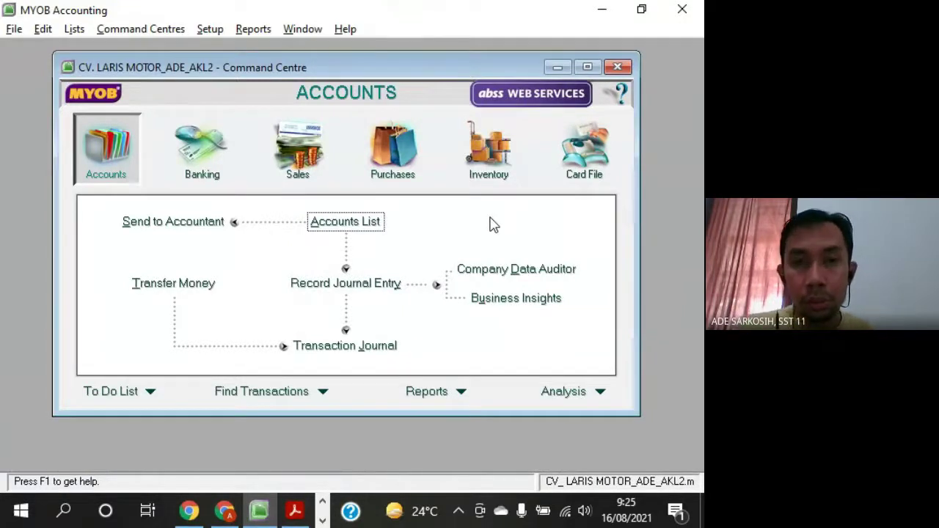
pyautogui.click(296, 511)
pyautogui.click(676, 12)
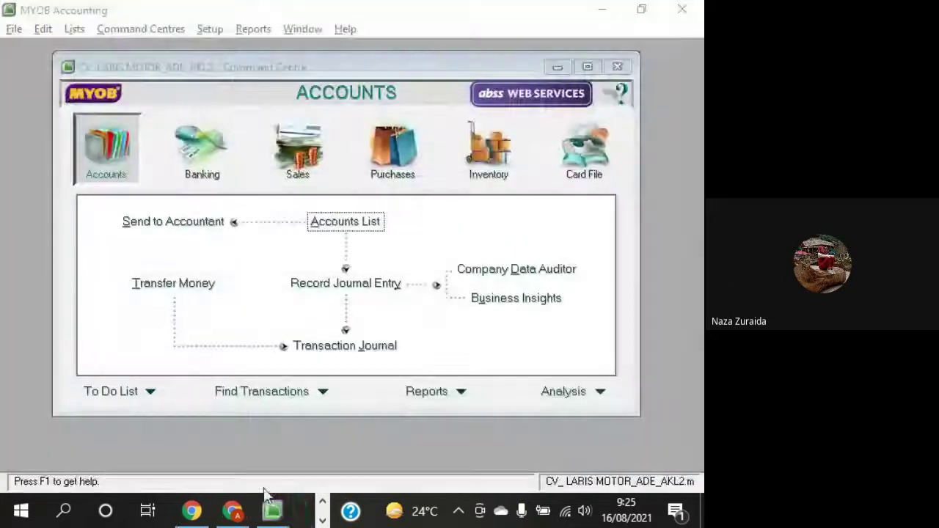
# Switch to the Google Meet call in the browser and stop presenting the screen
pyautogui.click(229, 512)
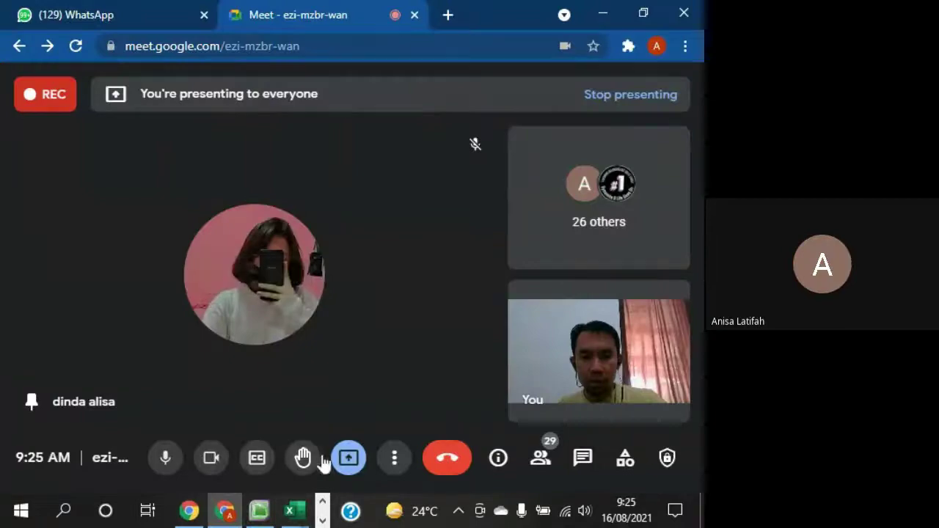
pyautogui.click(350, 457)
pyautogui.click(404, 406)
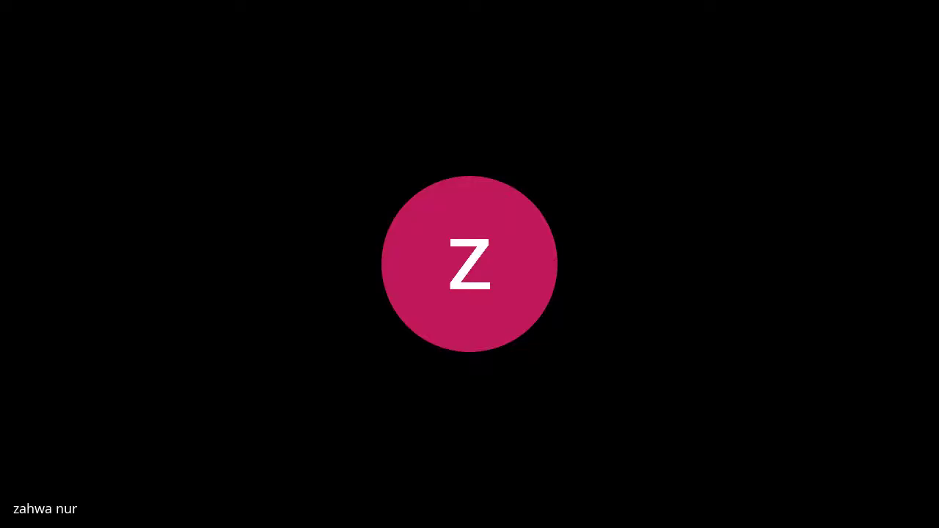